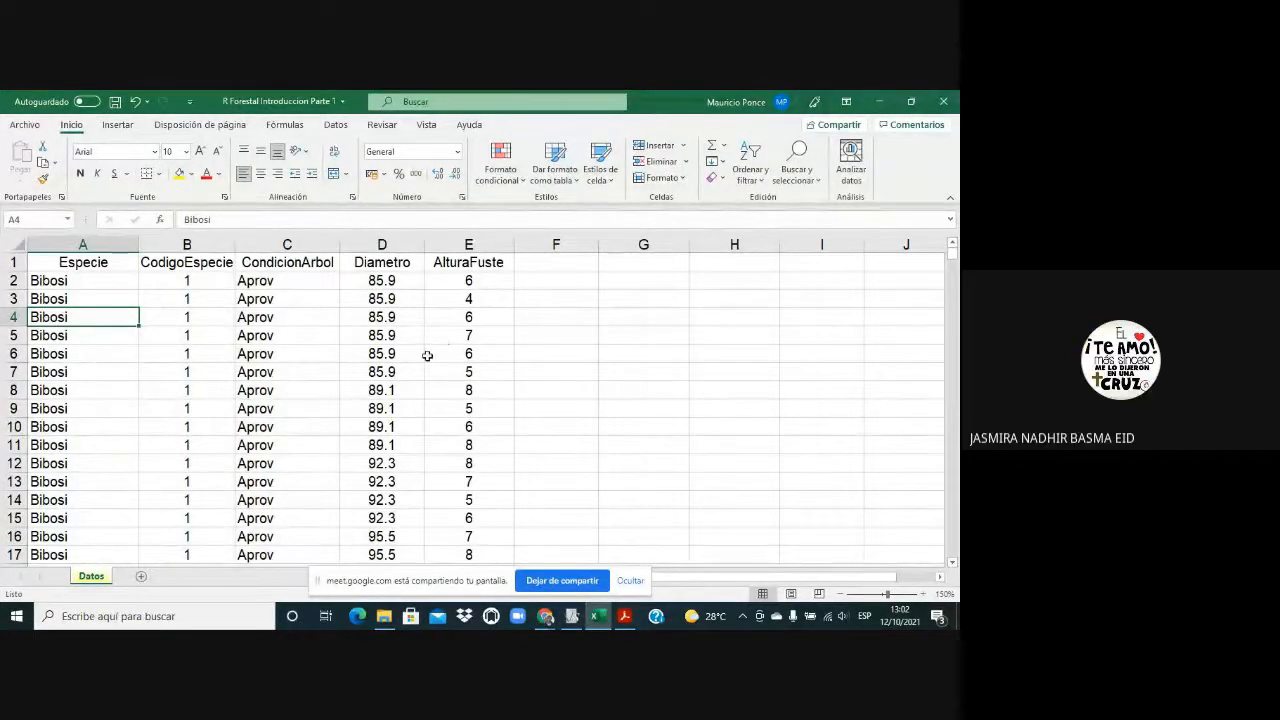
Review the Especie, CodigoEspecie, CondicionArbol, Diametro and AlturaFuste column headers of the Datos sheet one by one
{"action": "left_click", "coordinate": [427, 354]}
{"action": "left_click", "coordinate": [388, 405]}
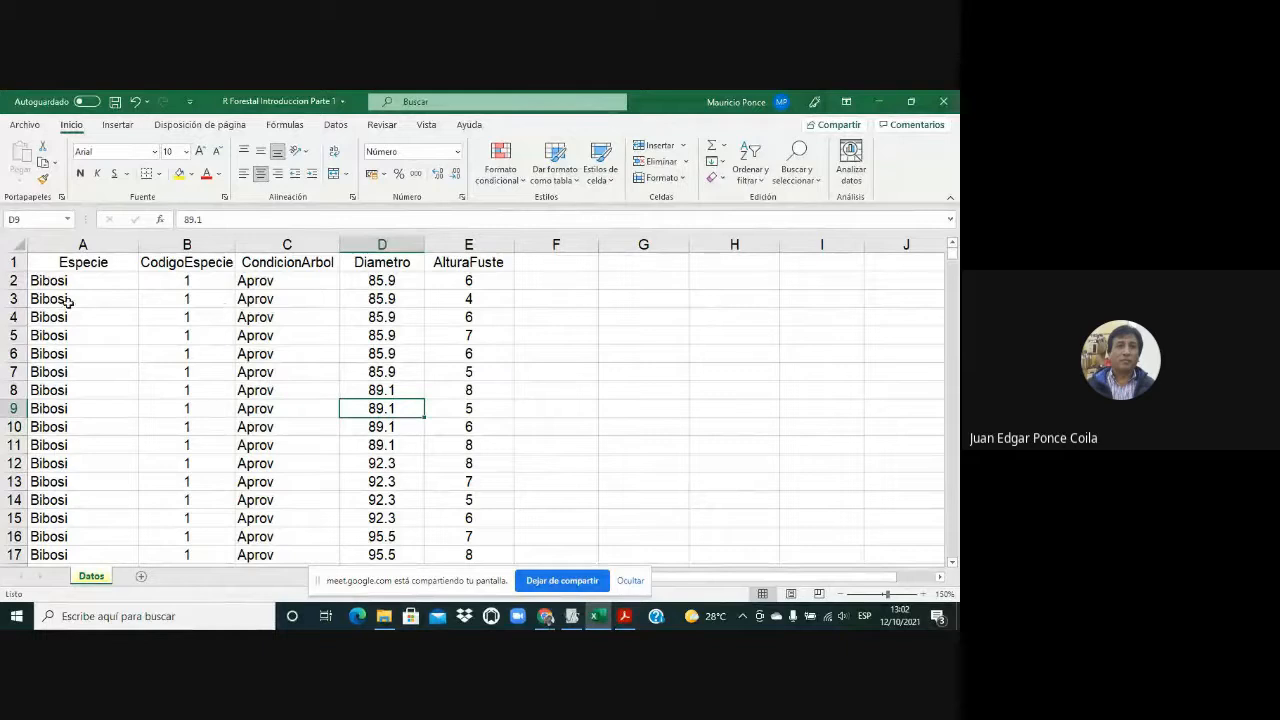
{"action": "left_click", "coordinate": [66, 266]}
{"action": "left_click", "coordinate": [222, 263]}
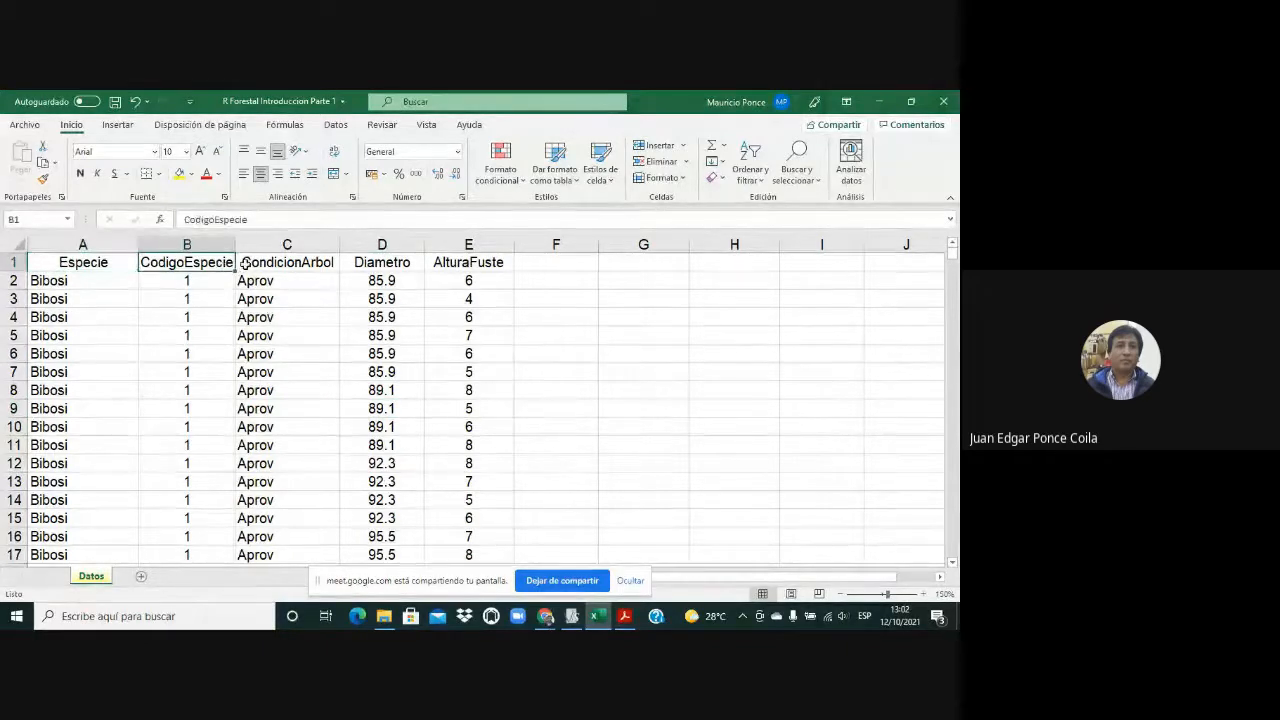
{"action": "left_click", "coordinate": [305, 264]}
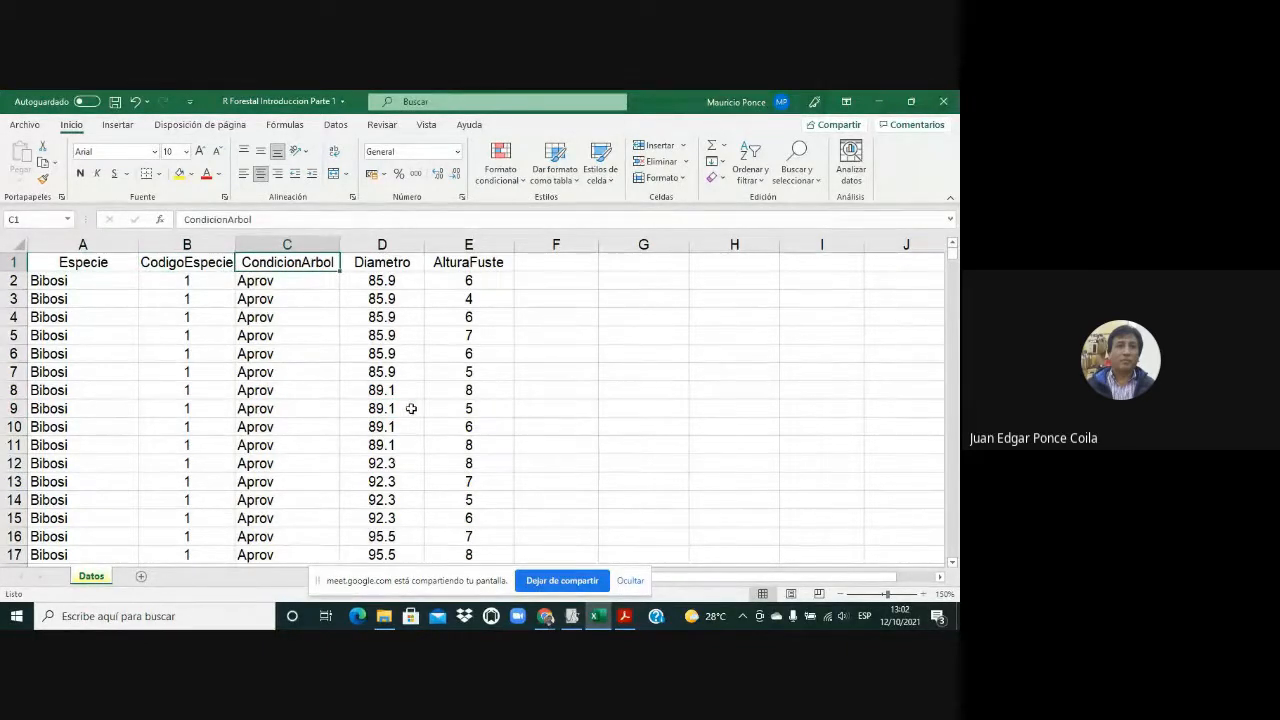
{"action": "left_click", "coordinate": [378, 263]}
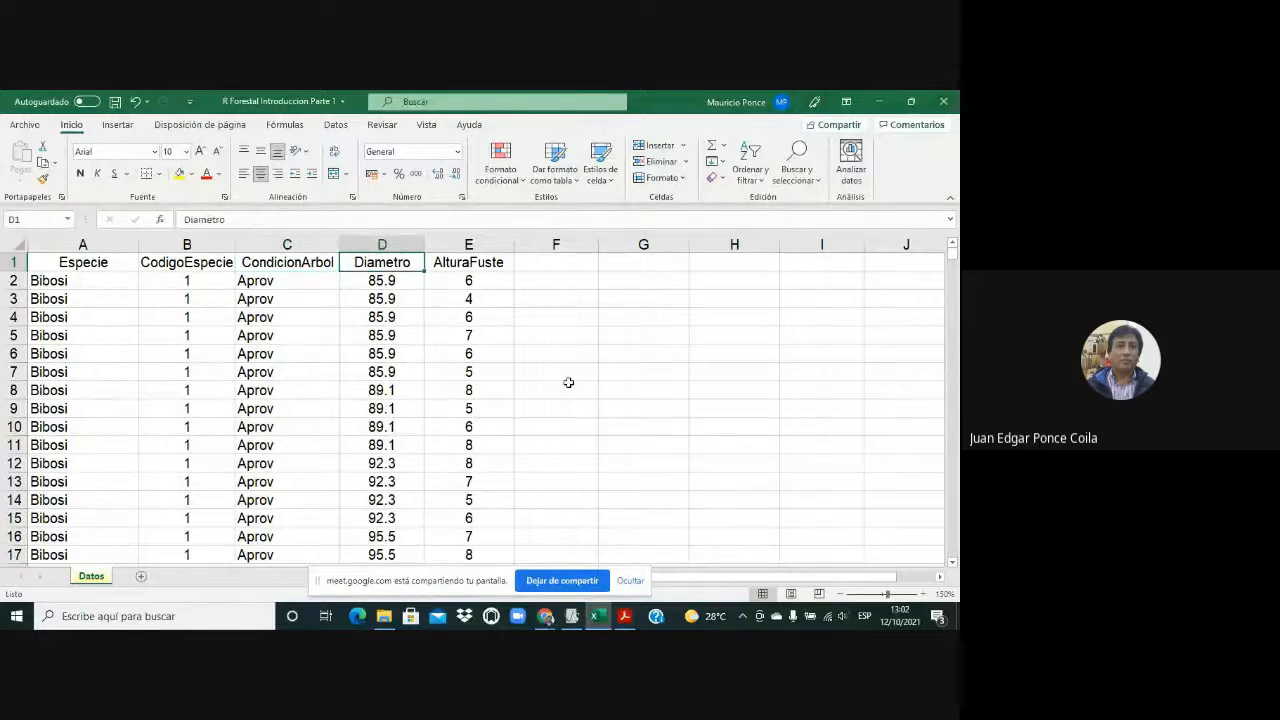
{"action": "left_click", "coordinate": [487, 267]}
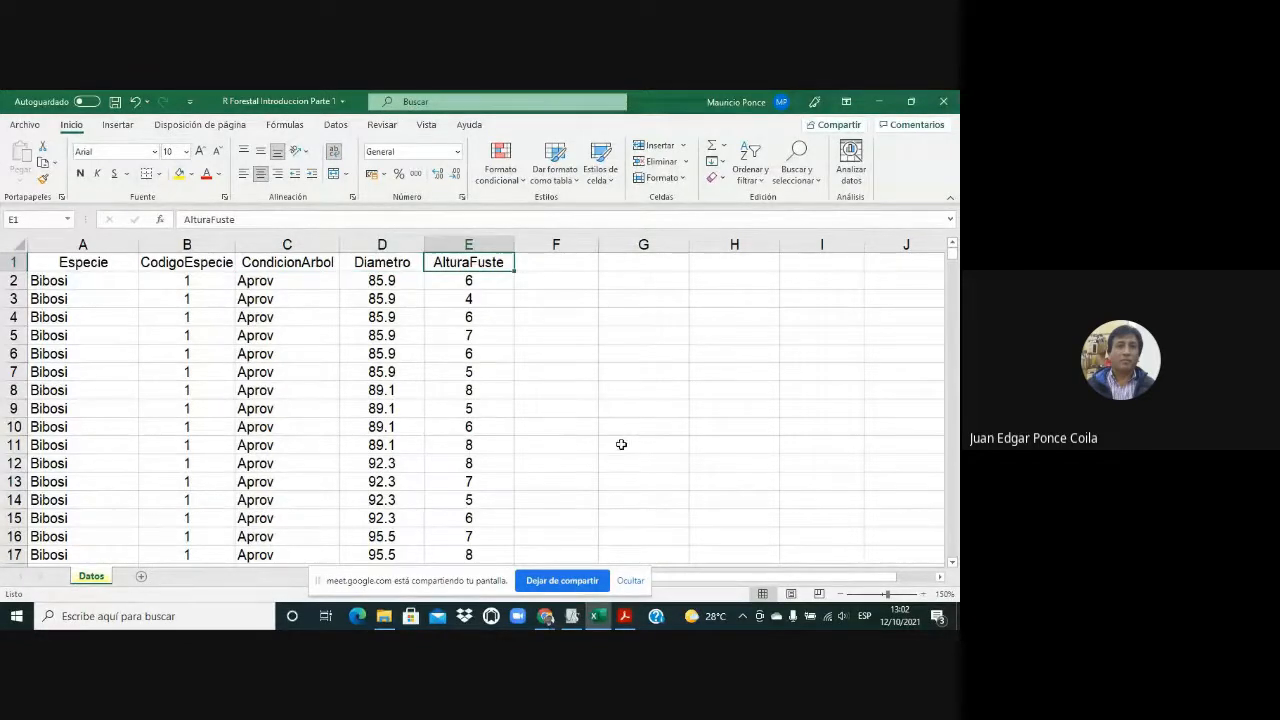
Change the font of the entire Datos sheet to Times New Roman and clear the selection
{"action": "left_click", "coordinate": [18, 244]}
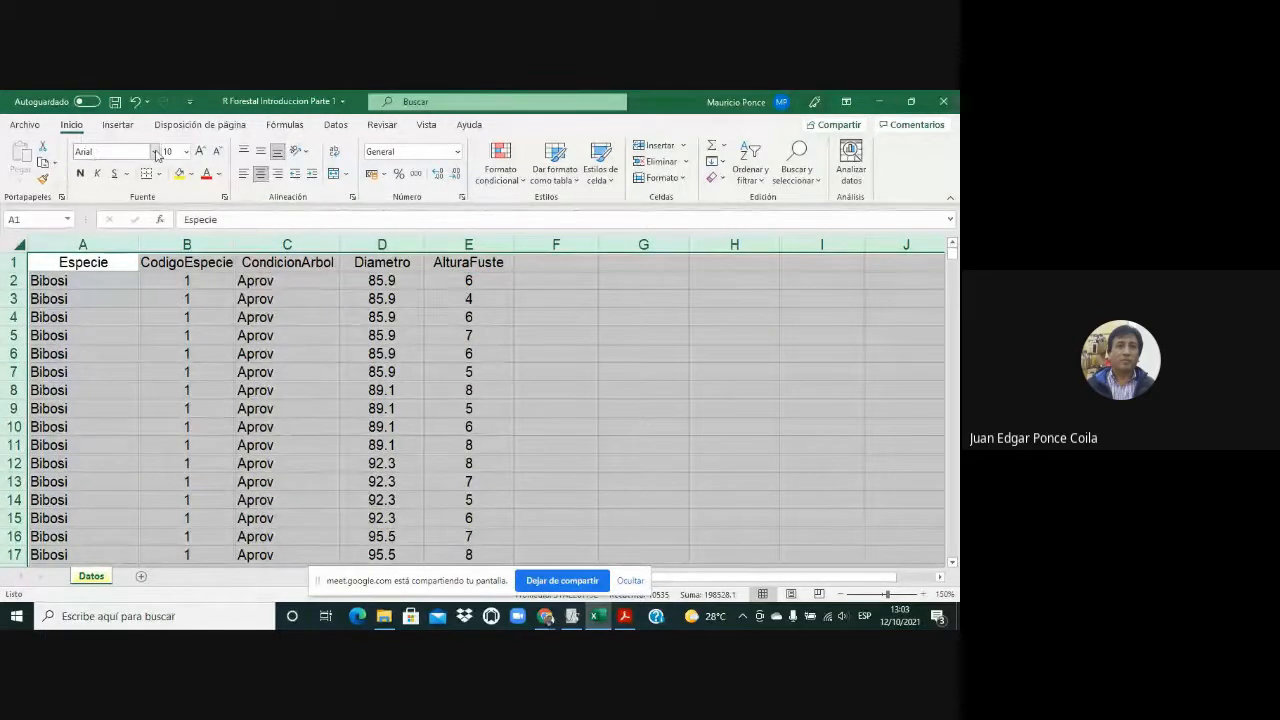
{"action": "left_click", "coordinate": [156, 151]}
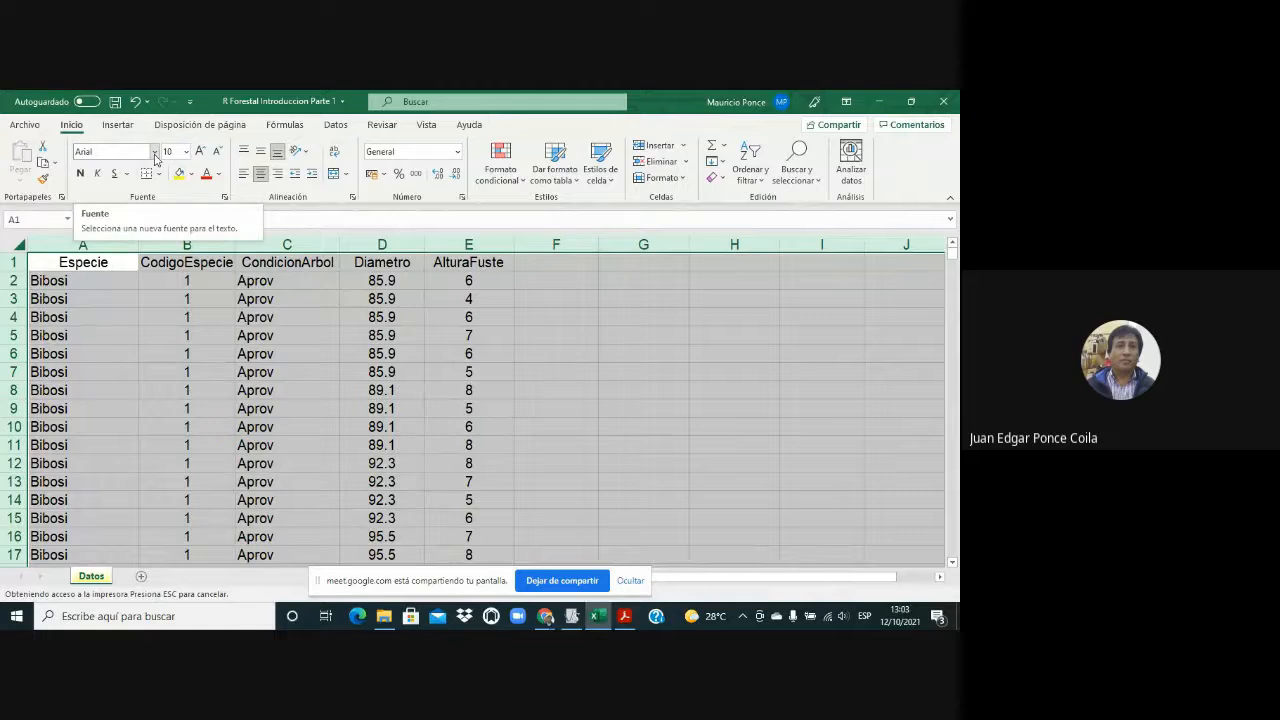
{"action": "left_click", "coordinate": [155, 155]}
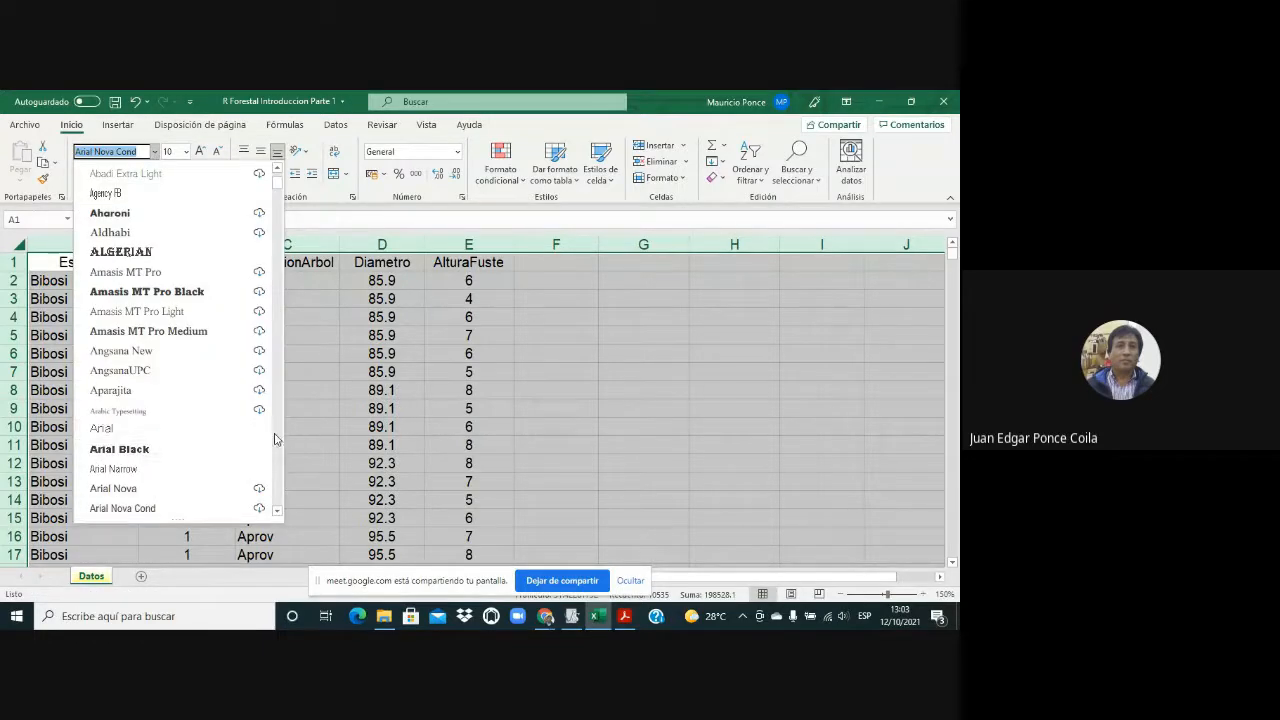
{"action": "scroll", "coordinate": [275, 438], "scroll_direction": "down", "scroll_amount": 3}
{"action": "scroll", "coordinate": [275, 438], "scroll_direction": "down", "scroll_amount": 3}
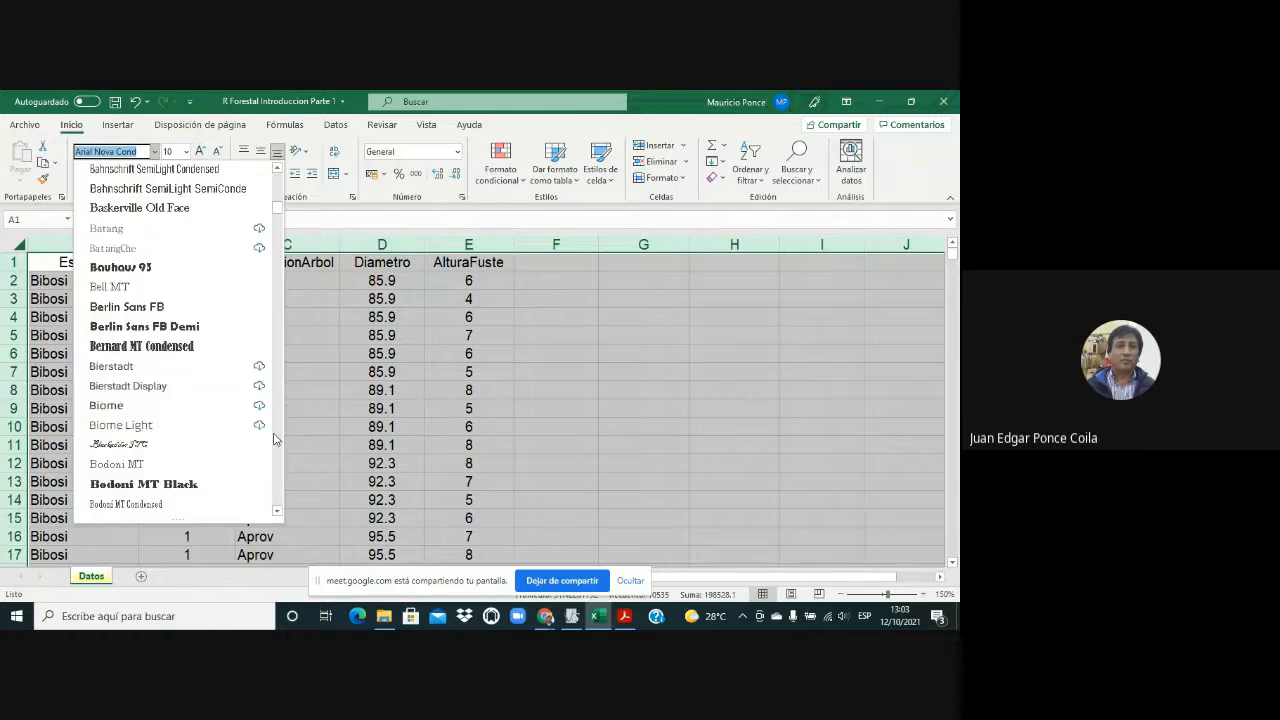
{"action": "scroll", "coordinate": [275, 438], "scroll_direction": "down", "scroll_amount": 10}
{"action": "scroll", "coordinate": [275, 438], "scroll_direction": "down", "scroll_amount": 15}
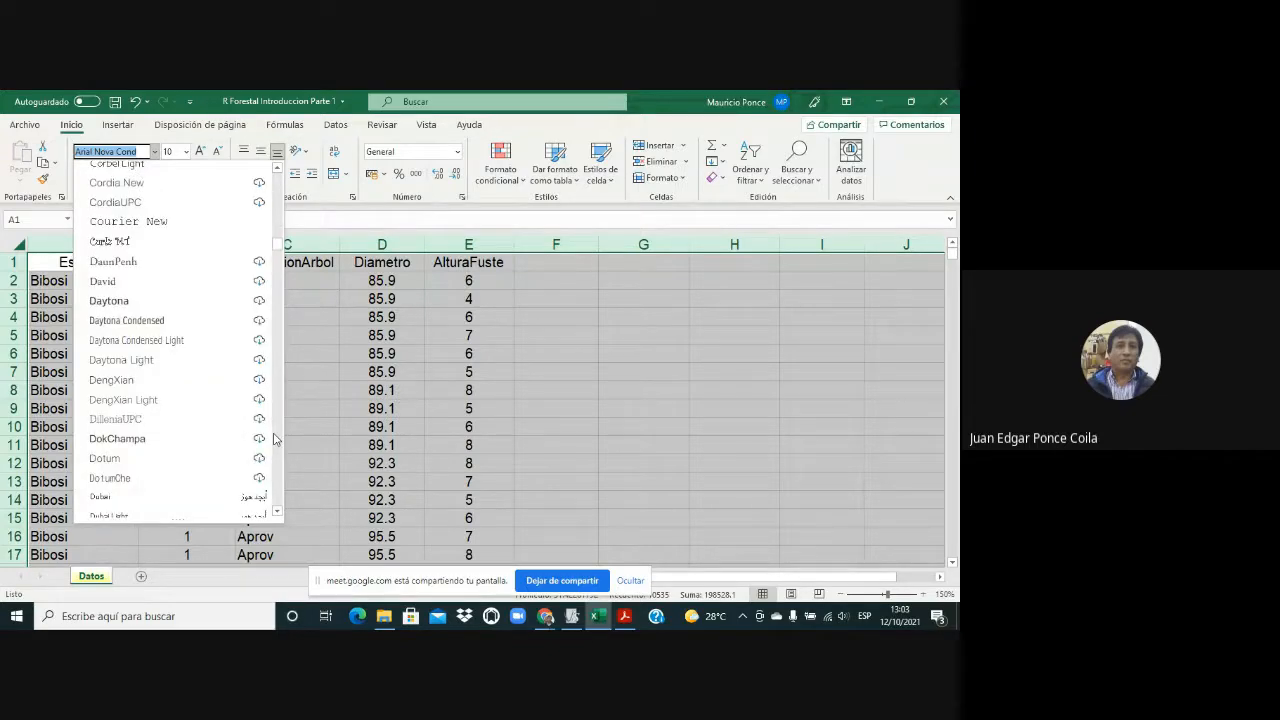
{"action": "scroll", "coordinate": [276, 439], "scroll_direction": "down", "scroll_amount": 15}
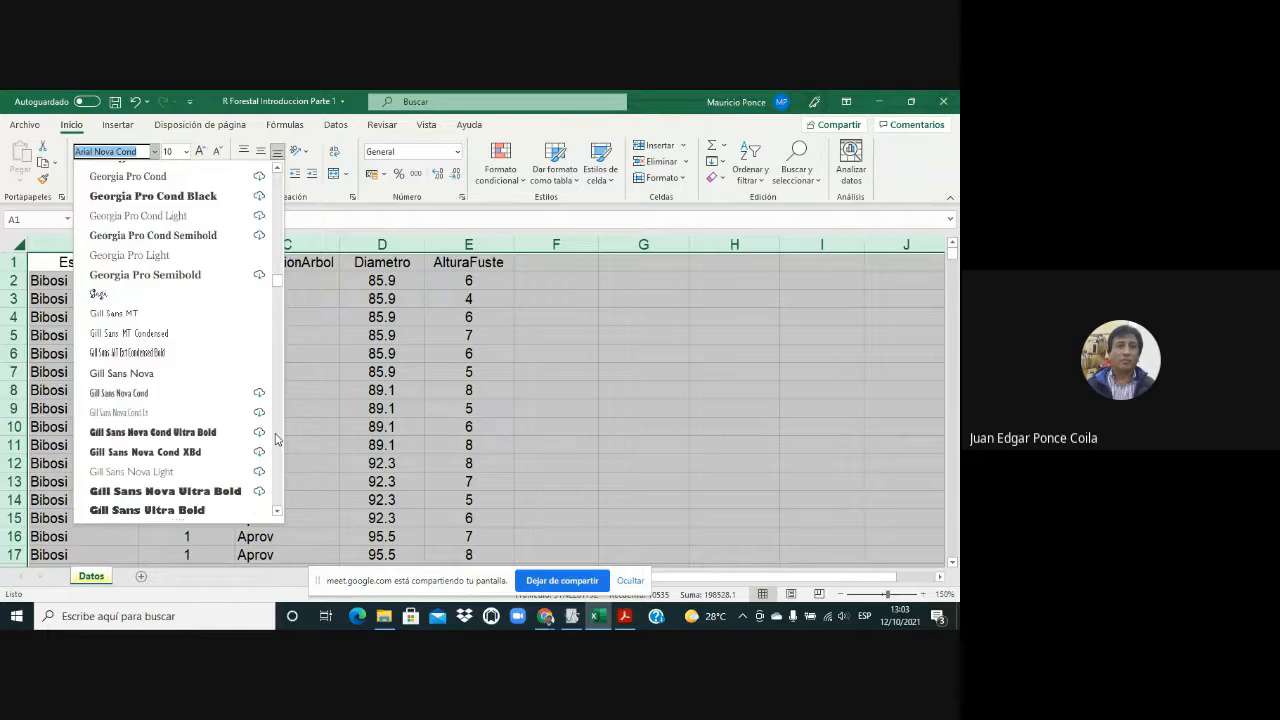
{"action": "scroll", "coordinate": [276, 439], "scroll_direction": "down", "scroll_amount": 12}
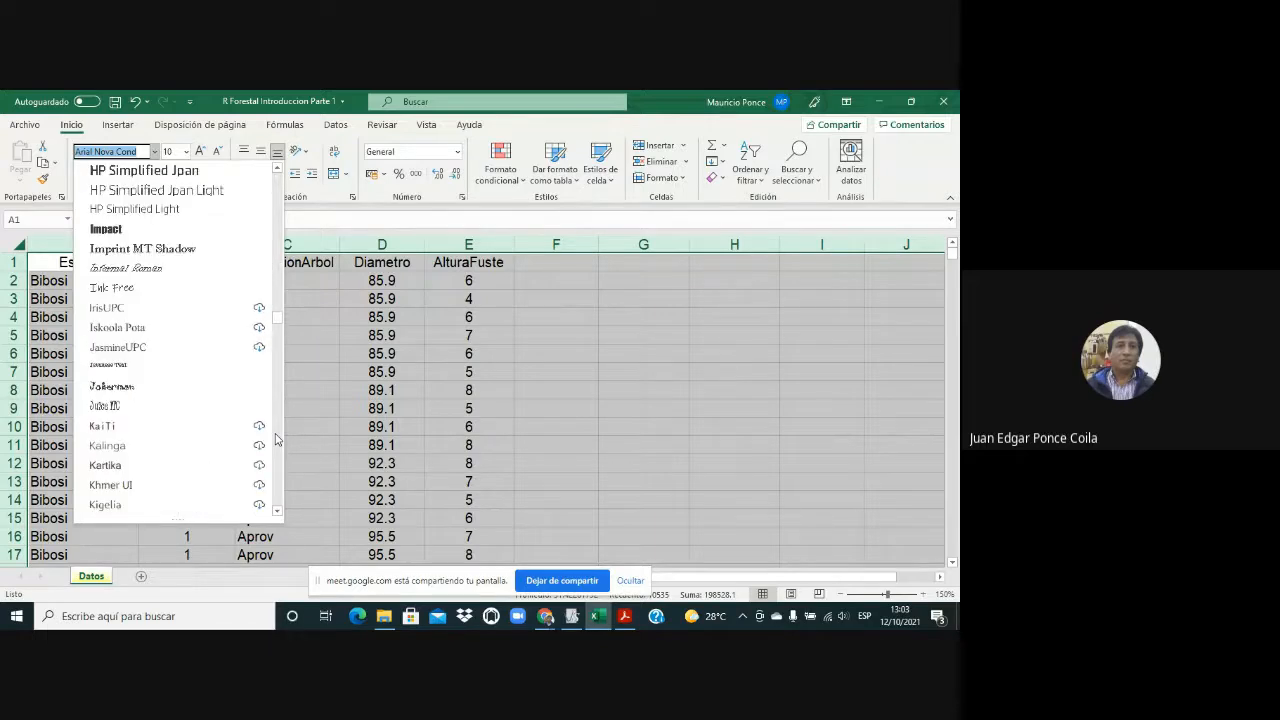
{"action": "scroll", "coordinate": [276, 439], "scroll_direction": "down", "scroll_amount": 6}
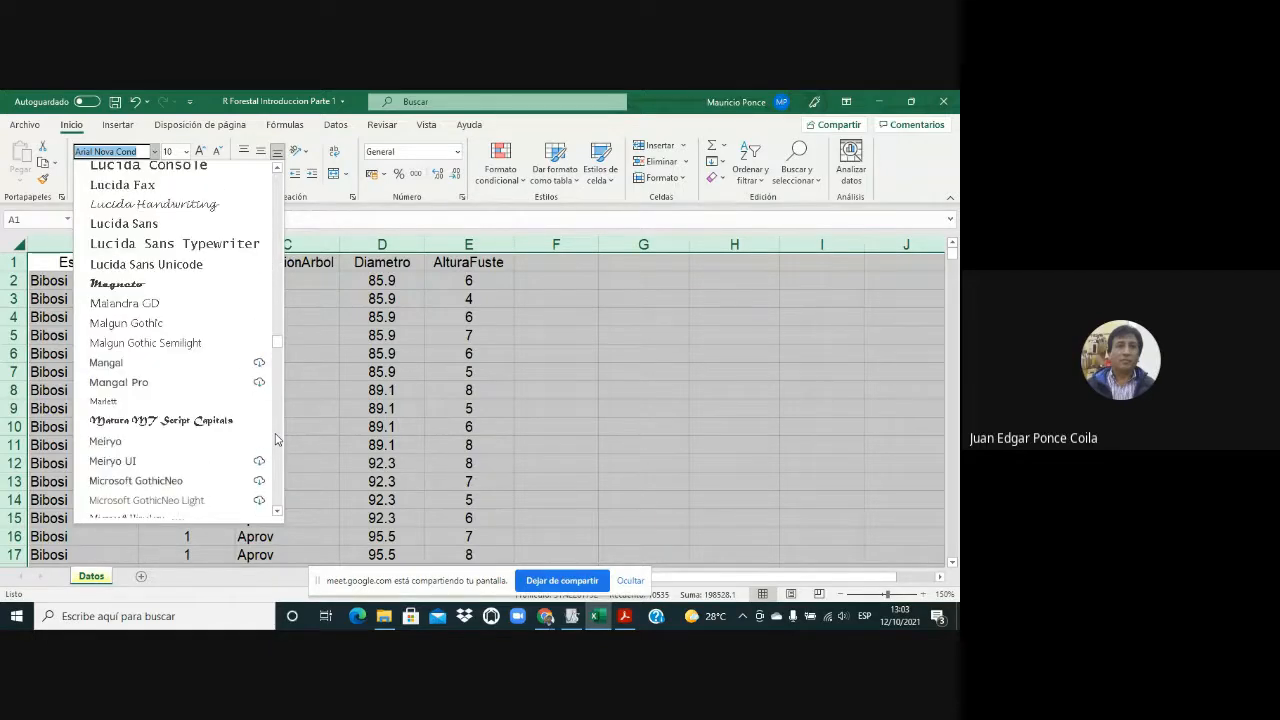
{"action": "scroll", "coordinate": [276, 439], "scroll_direction": "down", "scroll_amount": 6}
{"action": "scroll", "coordinate": [277, 441], "scroll_direction": "down", "scroll_amount": 5}
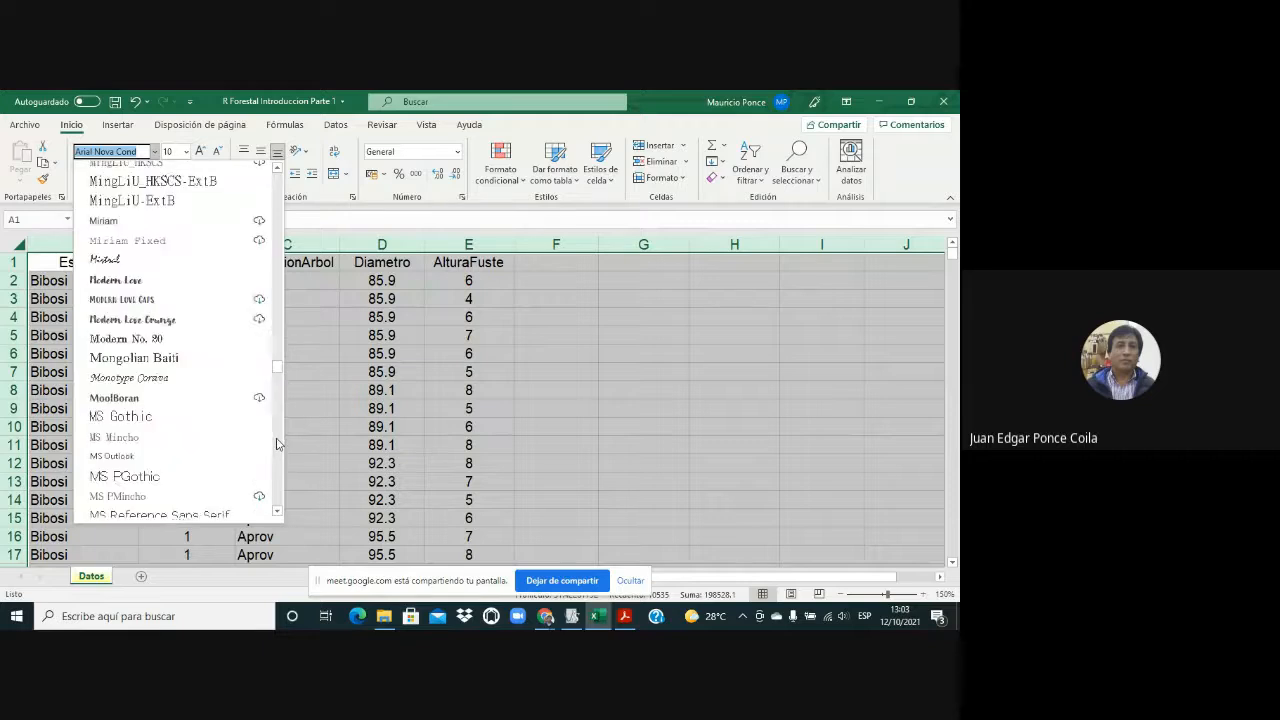
{"action": "scroll", "coordinate": [277, 444], "scroll_direction": "down", "scroll_amount": 6}
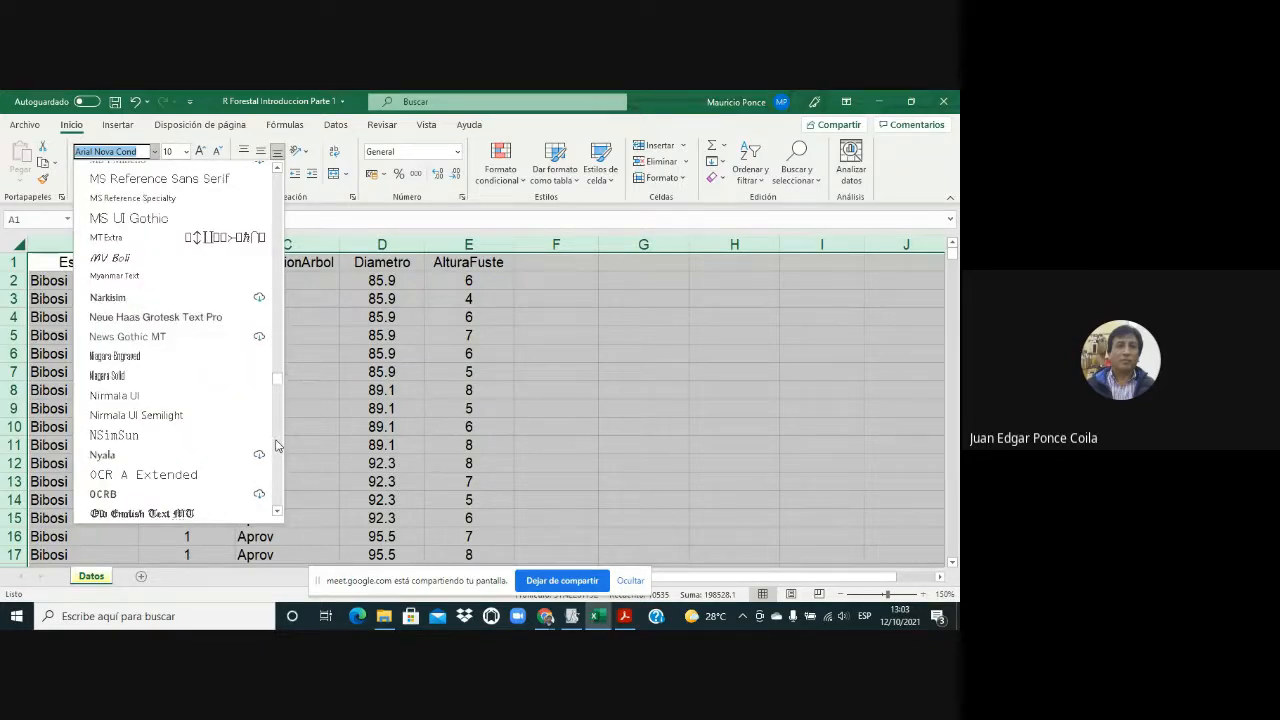
{"action": "scroll", "coordinate": [277, 444], "scroll_direction": "down", "scroll_amount": 6}
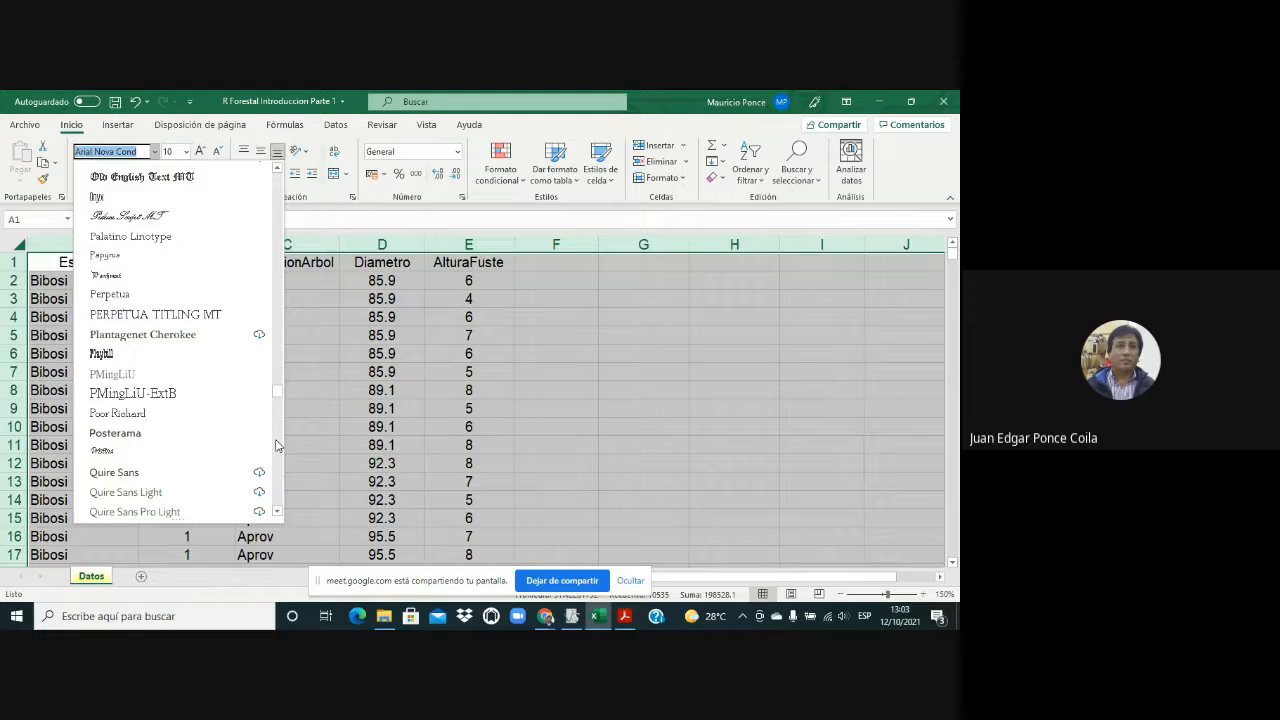
{"action": "scroll", "coordinate": [277, 444], "scroll_direction": "down", "scroll_amount": 12}
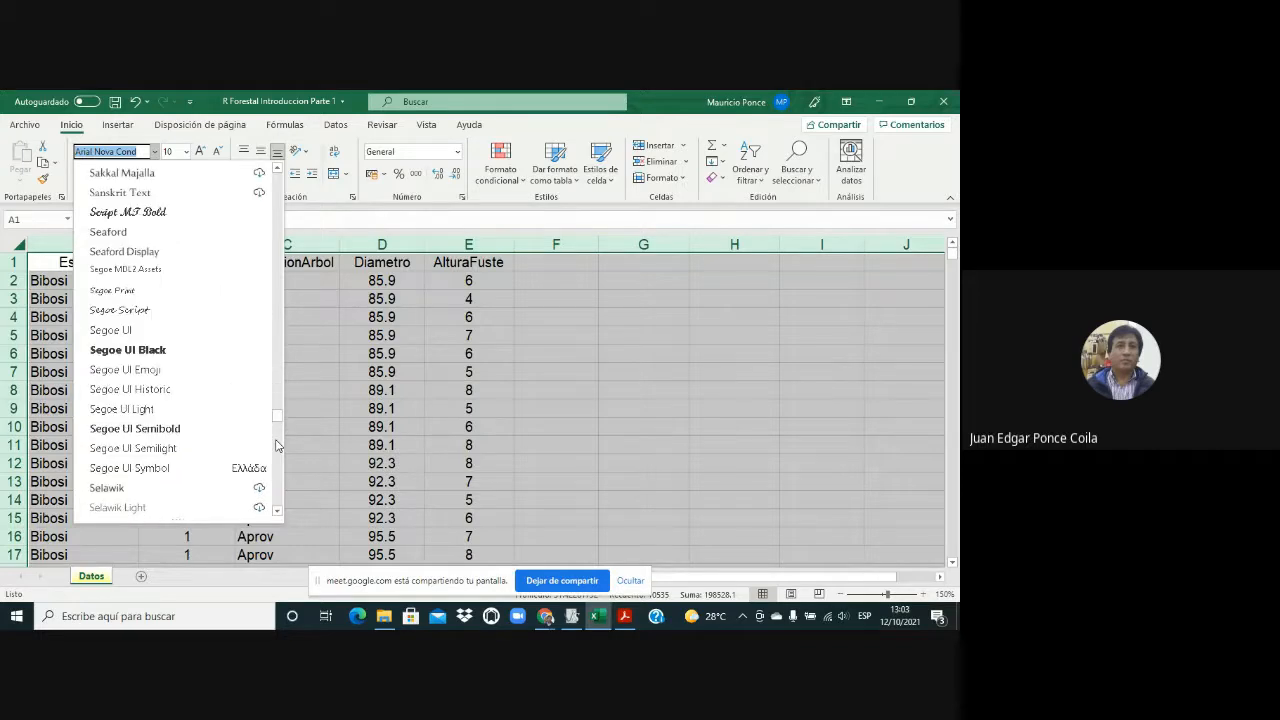
{"action": "scroll", "coordinate": [275, 459], "scroll_direction": "down", "scroll_amount": 6}
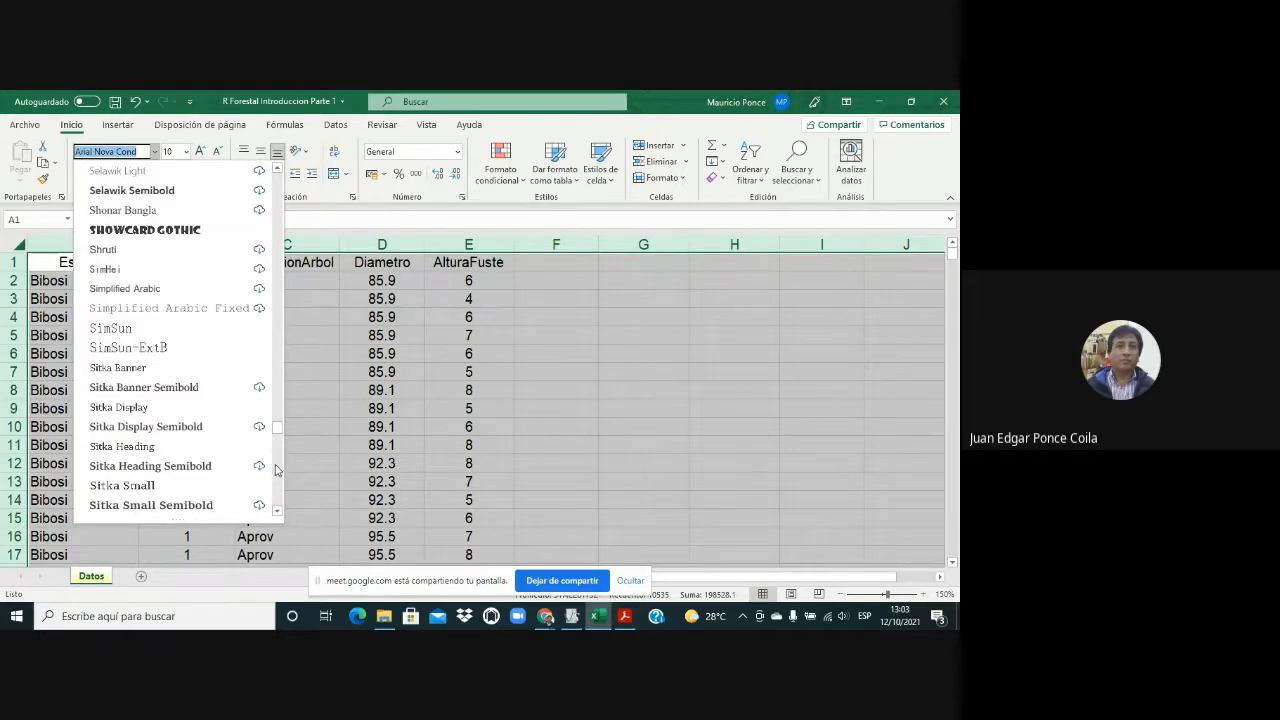
{"action": "scroll", "coordinate": [276, 465], "scroll_direction": "down", "scroll_amount": 6}
{"action": "scroll", "coordinate": [276, 475], "scroll_direction": "down", "scroll_amount": 6}
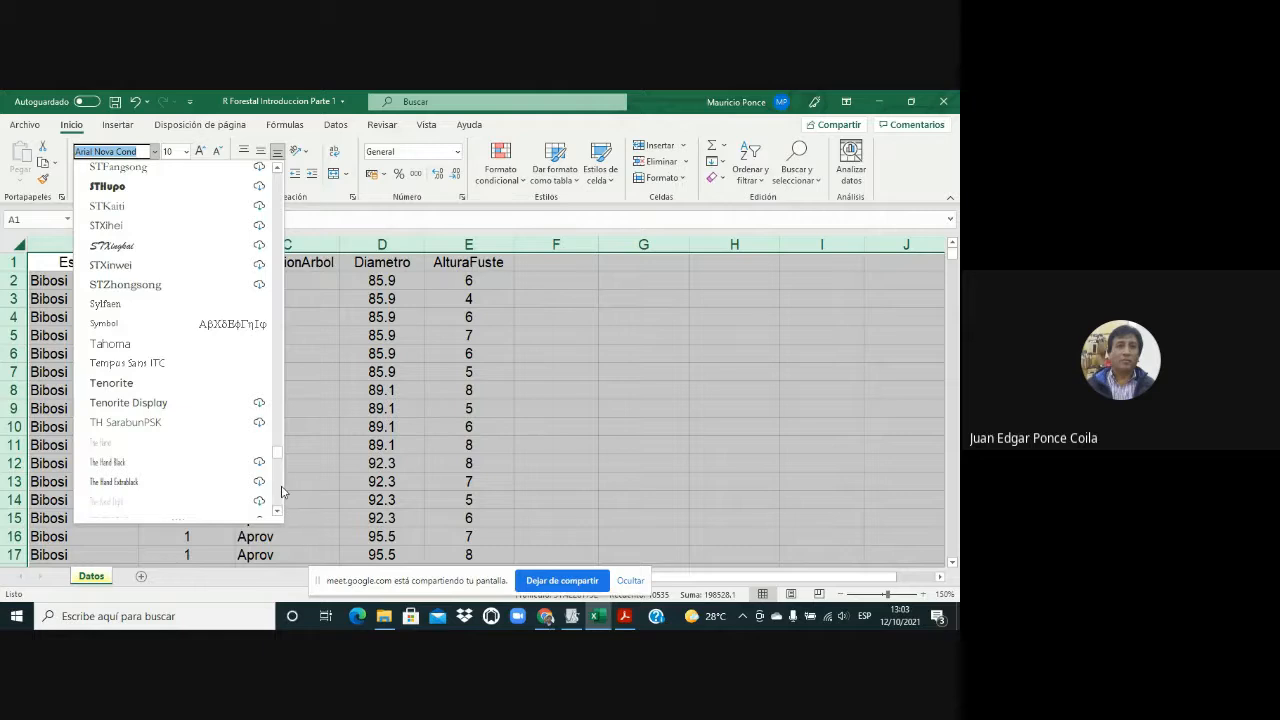
{"action": "scroll", "coordinate": [278, 492], "scroll_direction": "down", "scroll_amount": 6}
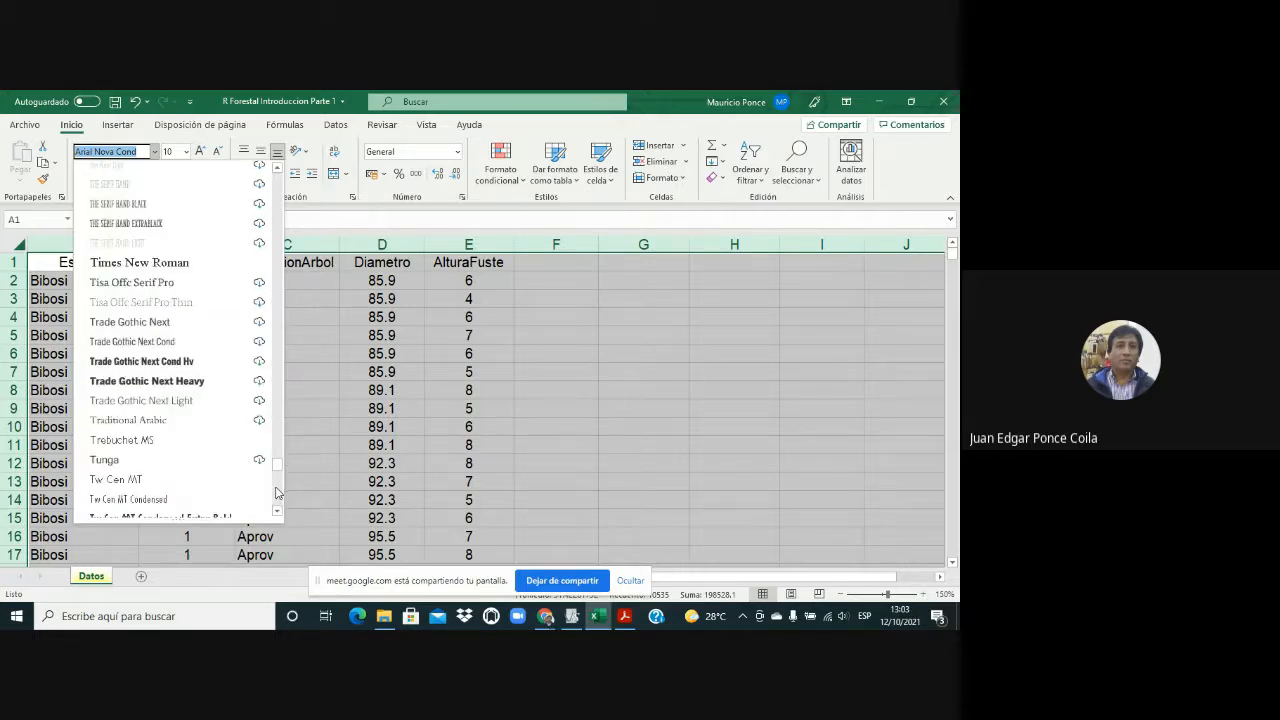
{"action": "left_click", "coordinate": [194, 268]}
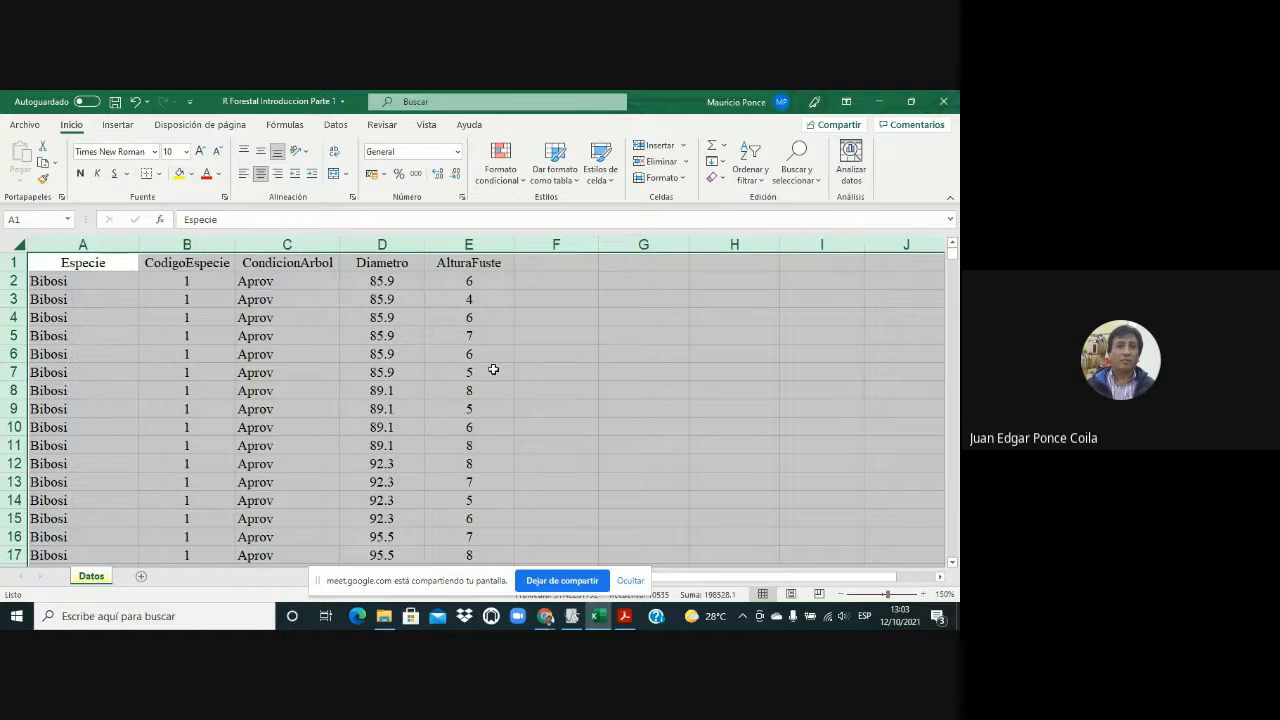
{"action": "left_click", "coordinate": [607, 359]}
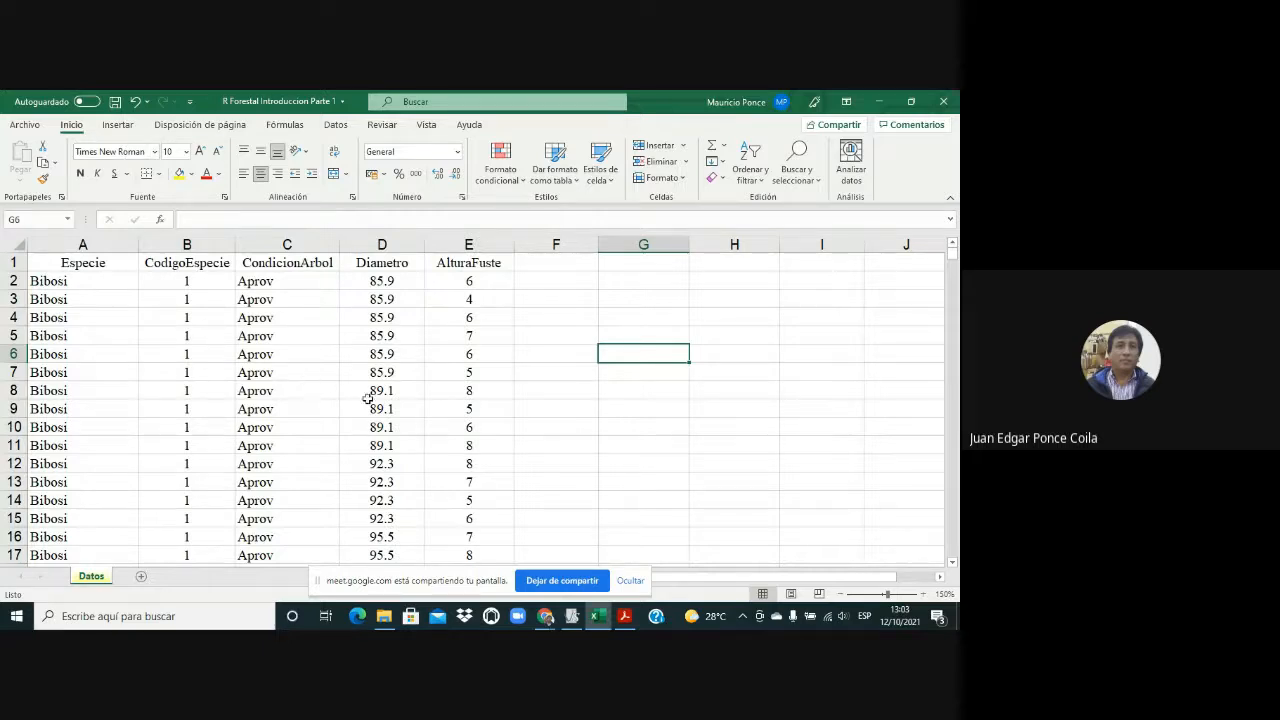
Add the header Volumen in cell F1, next to AlturaFuste
{"action": "left_click", "coordinate": [543, 263]}
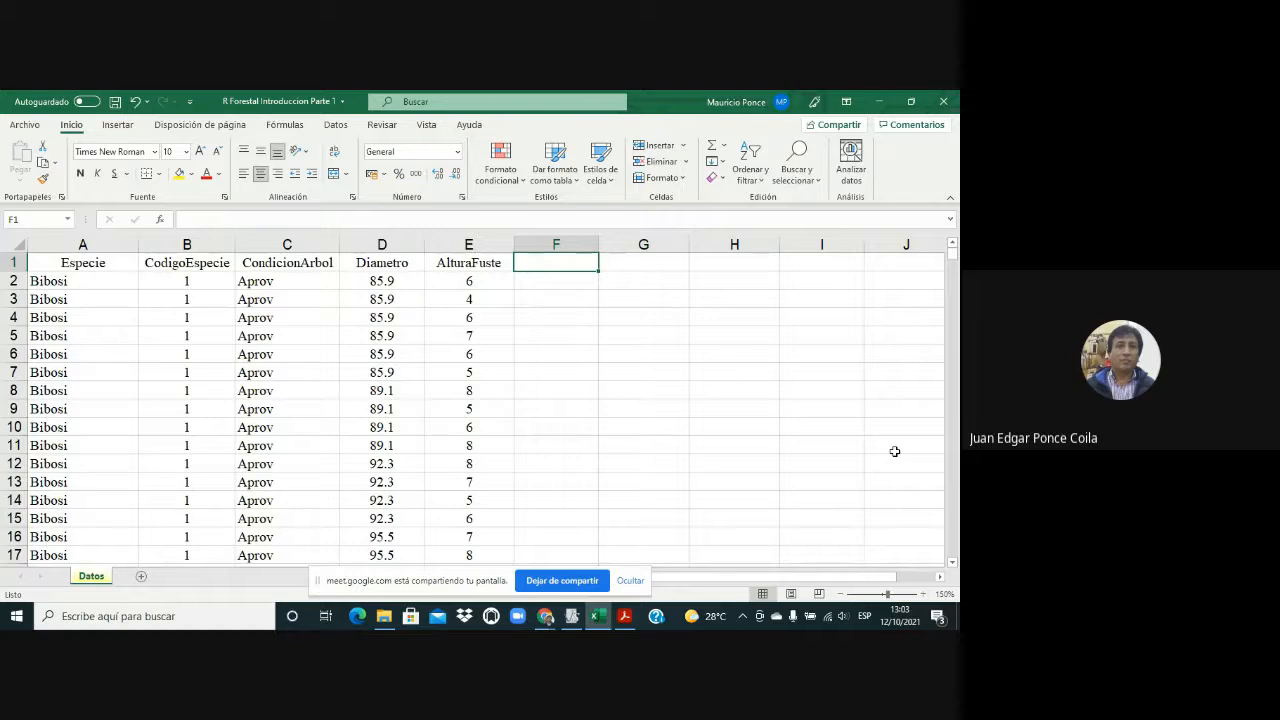
{"action": "type", "text": "Volumen"}
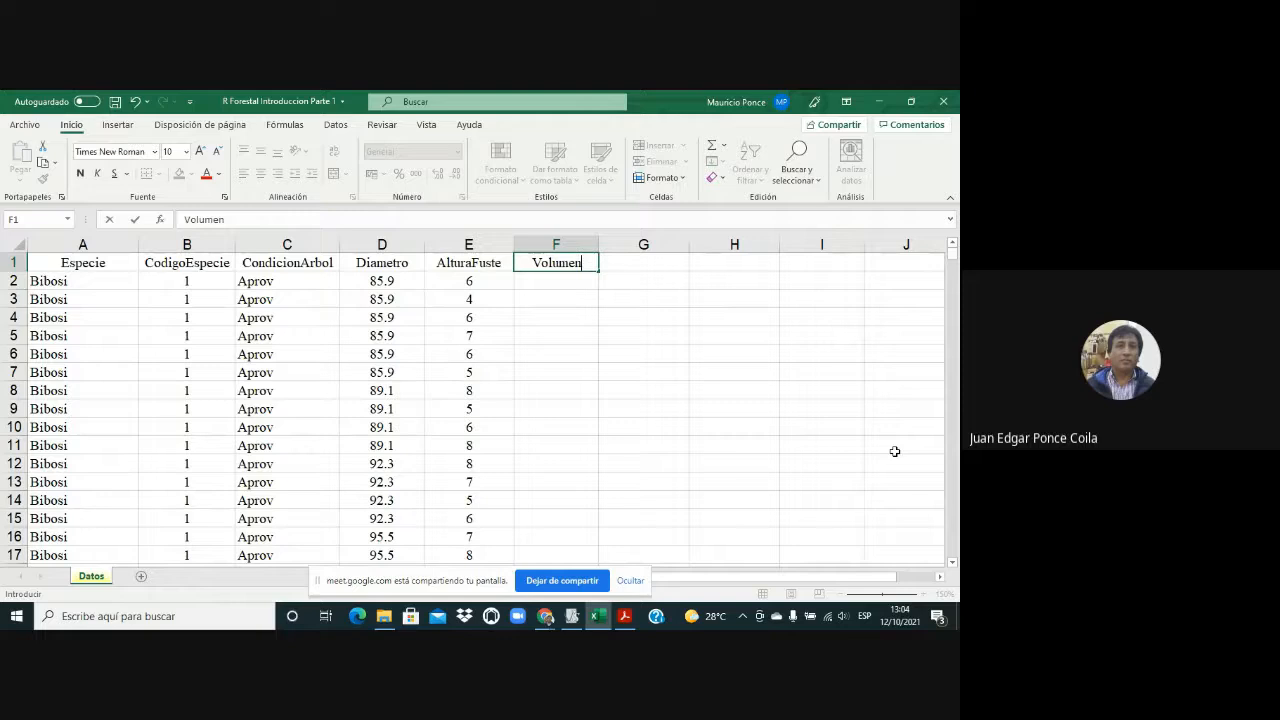
{"action": "key", "text": "Return"}
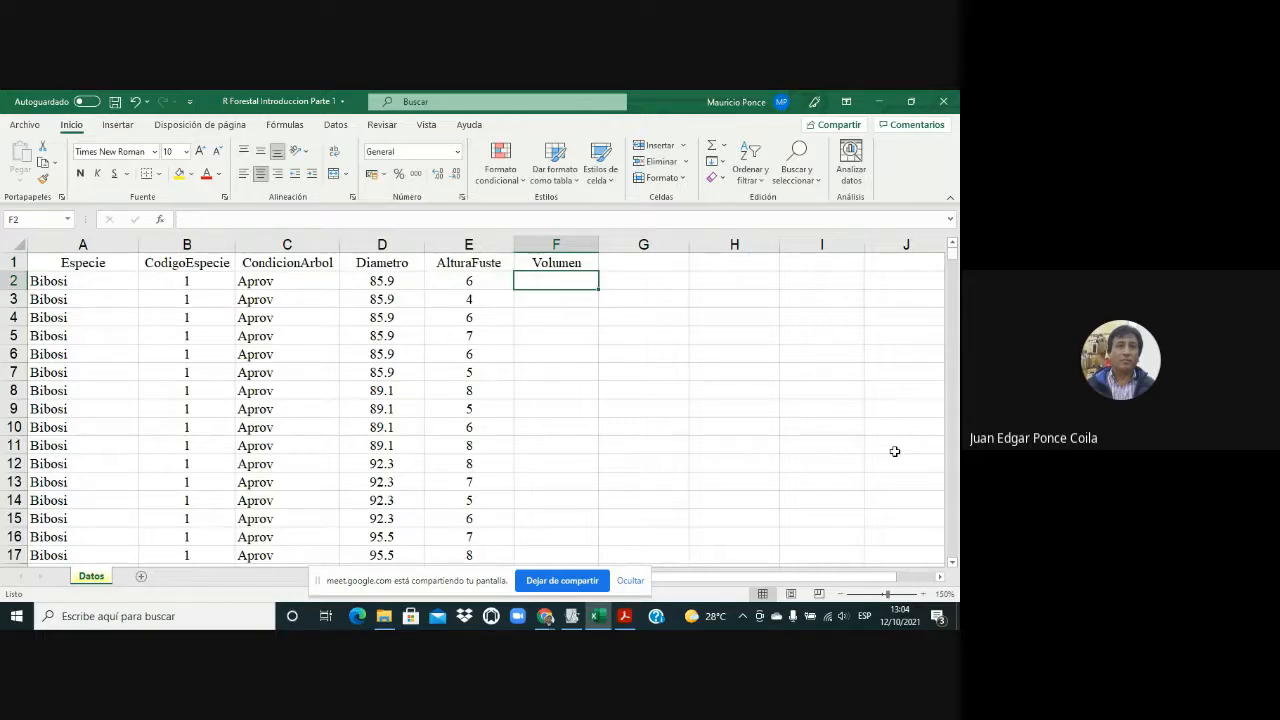
Enter the volume formula =0.7854*(D2/100)^2*E2*0.65 in cell F2
{"action": "type", "text": "="}
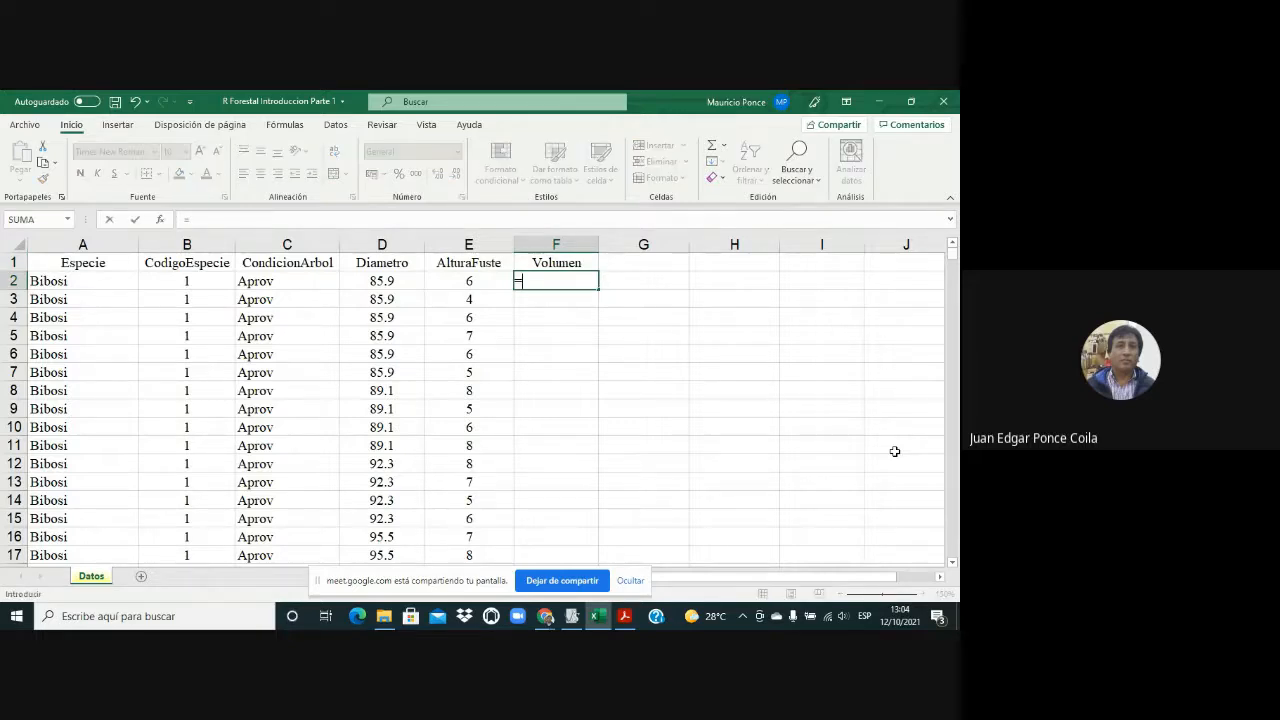
{"action": "type", "text": "0,"}
{"action": "type", "text": "785"}
{"action": "type", "text": "4"}
{"action": "type", "text": "*"}
{"action": "type", "text": "("}
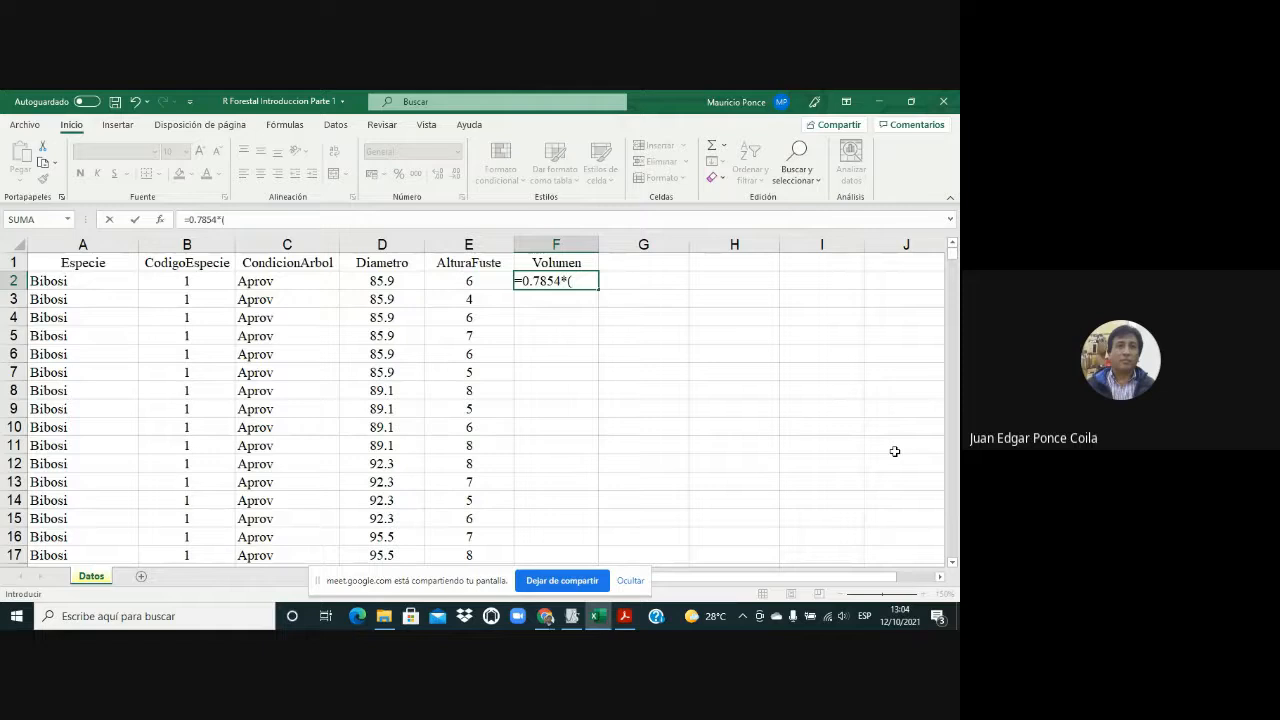
{"action": "left_click", "coordinate": [406, 281]}
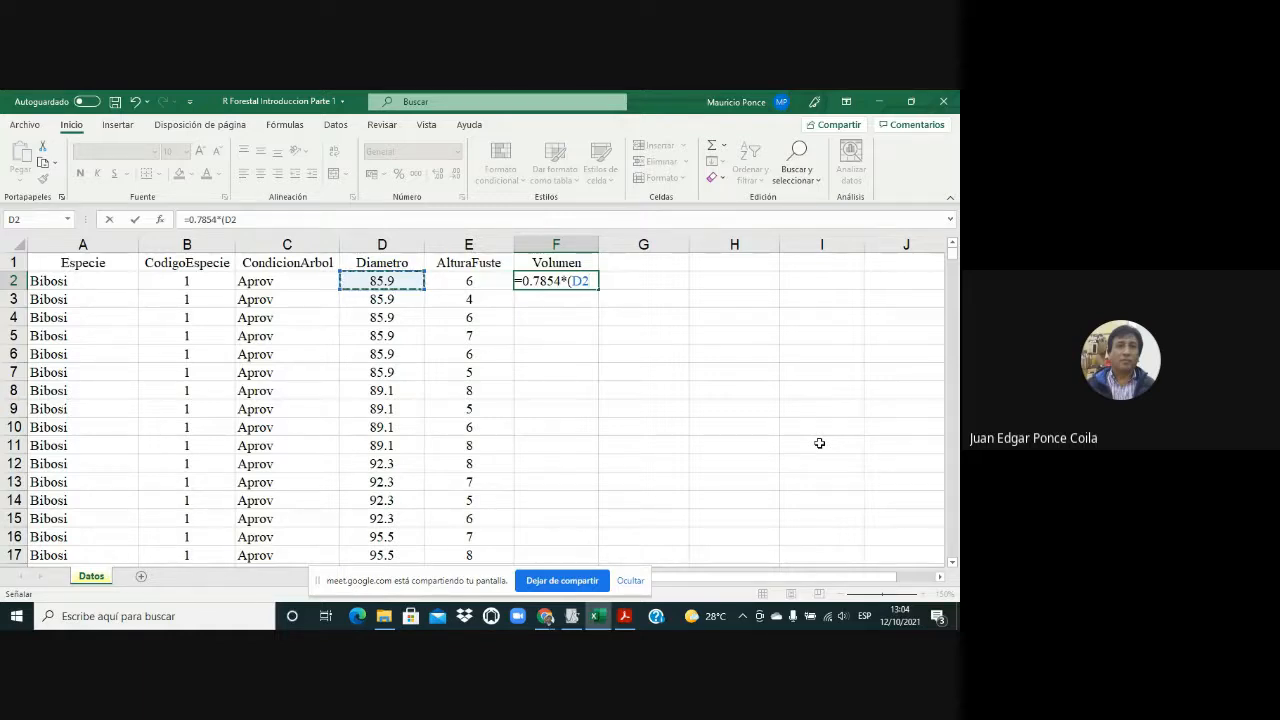
{"action": "type", "text": "/100"}
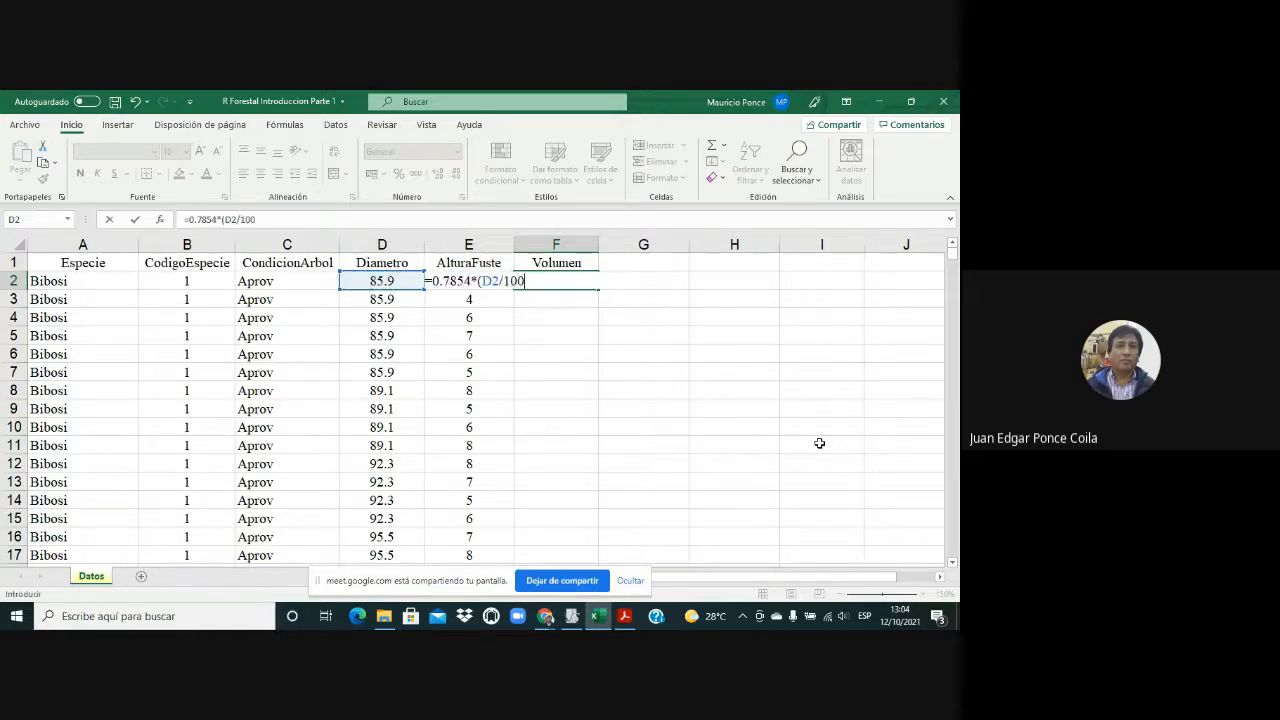
{"action": "type", "text": ")^^"}
{"action": "key", "text": "BackSpace"}
{"action": "type", "text": "2"}
{"action": "type", "text": "*"}
{"action": "key", "text": "Down"}
{"action": "key", "text": "Left"}
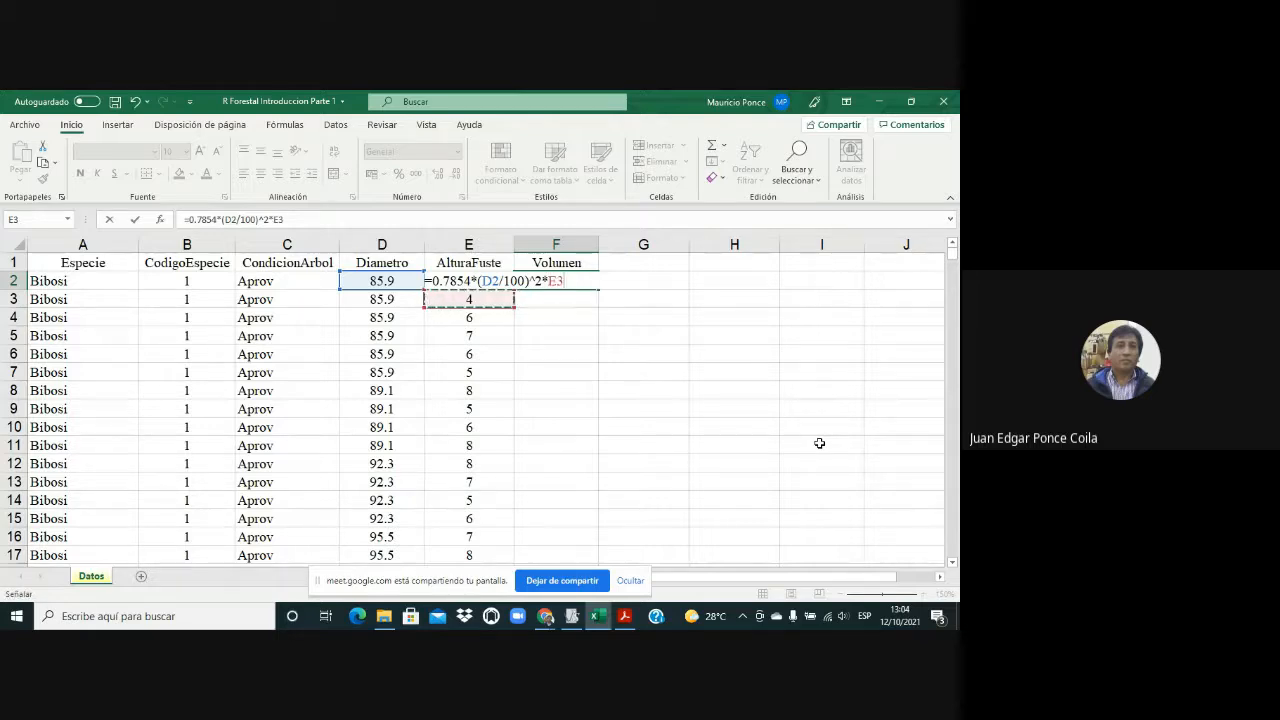
{"action": "key", "text": "Up"}
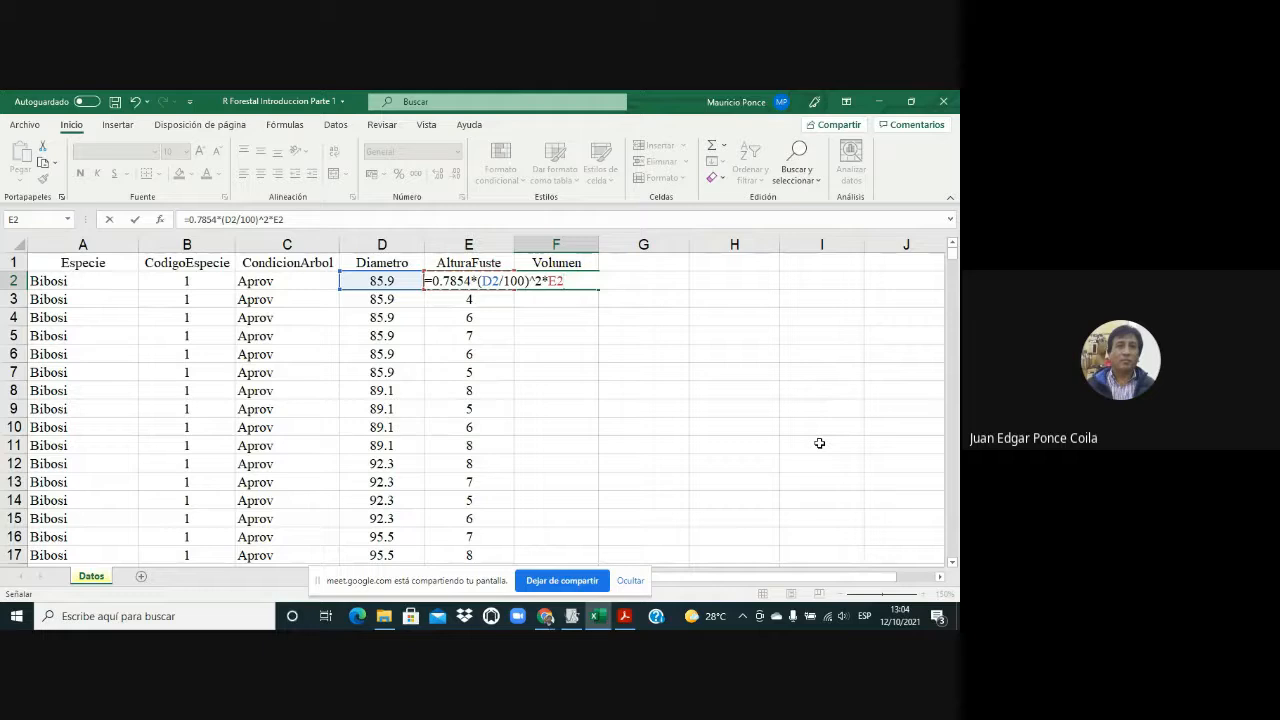
{"action": "type", "text": "*"}
{"action": "type", "text": "0.65"}
{"action": "key", "text": "Return"}
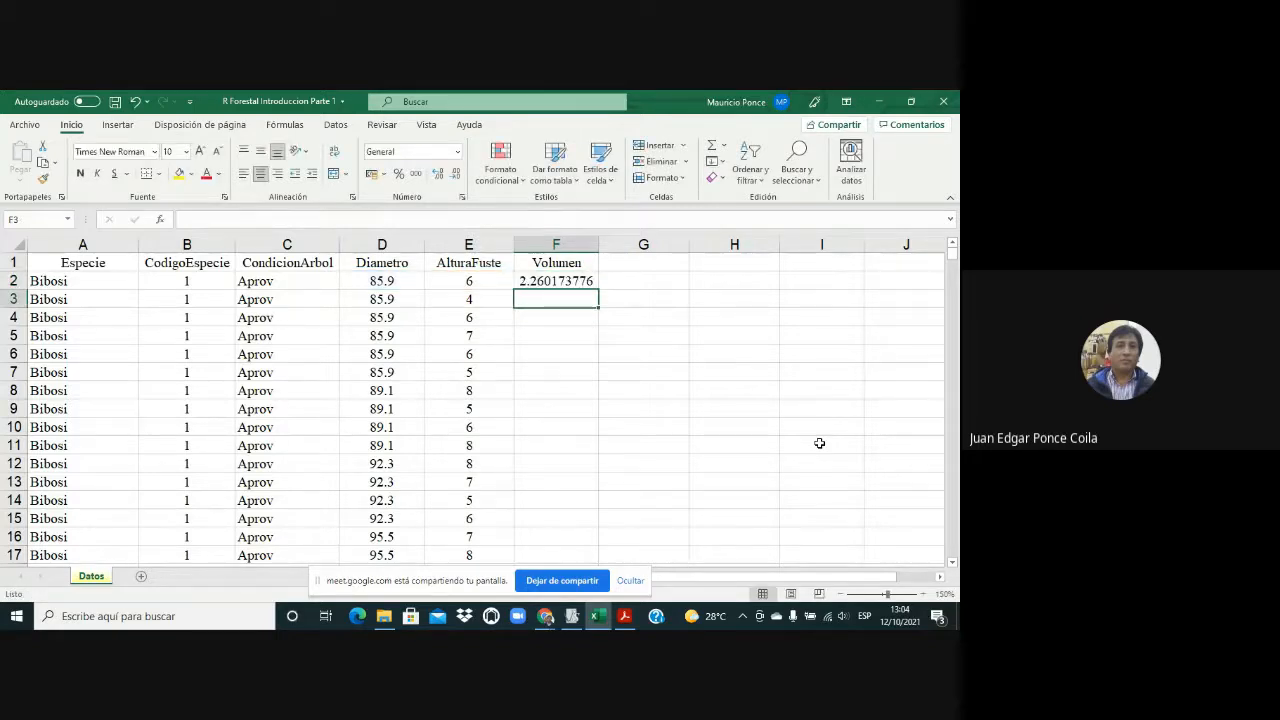
Fill the formula in F2 down the Volumen column for all data rows
{"action": "left_click", "coordinate": [580, 280]}
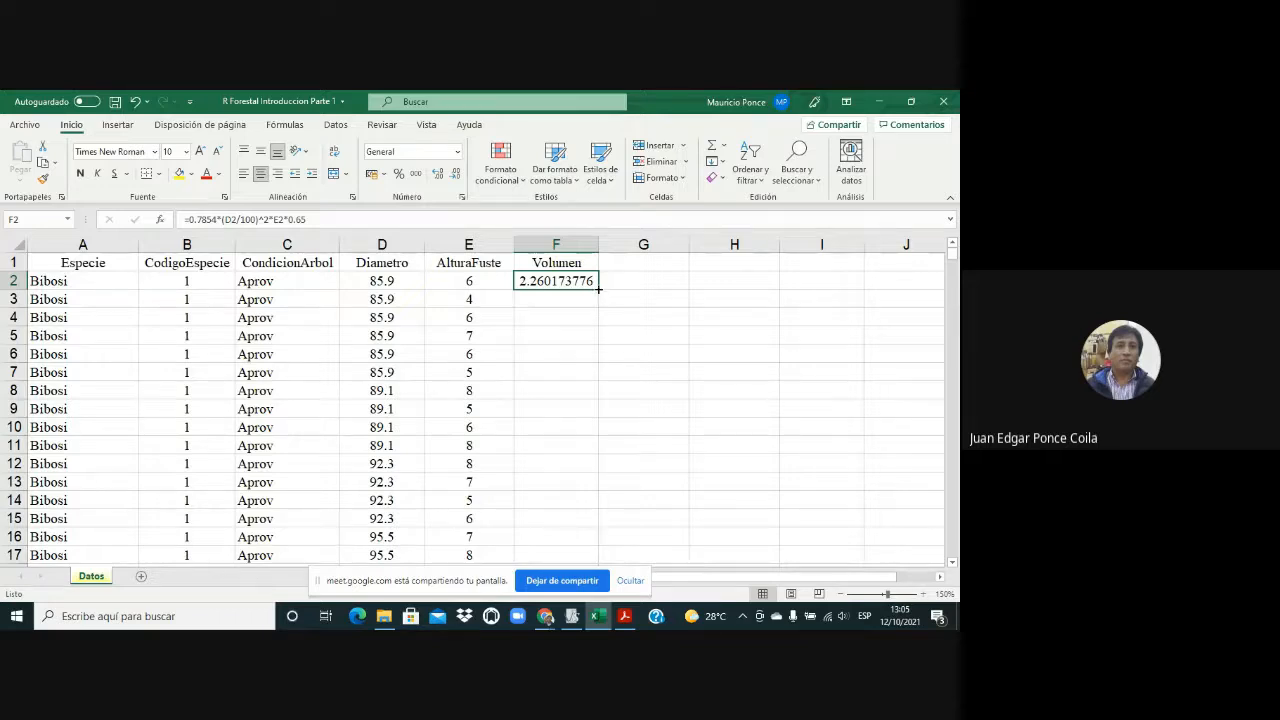
{"action": "double_click", "coordinate": [598, 289]}
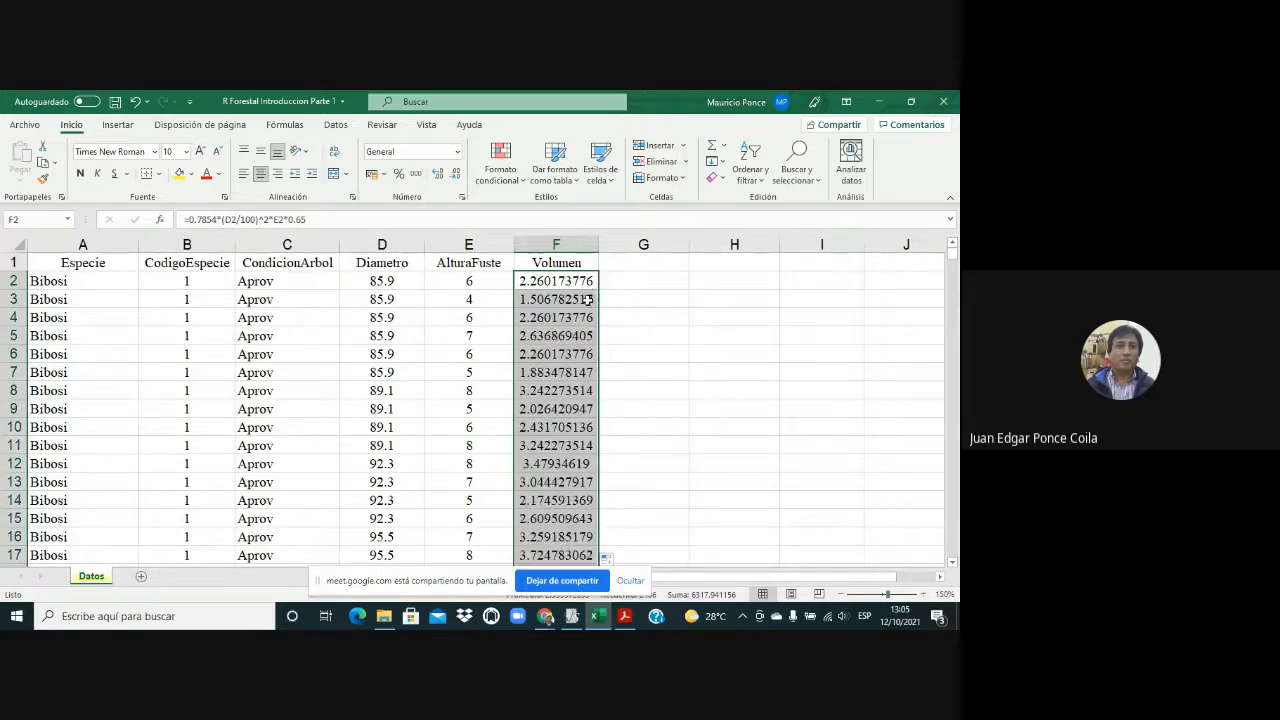
Look over the calculated values in the Volumen column down the Datos sheet
{"action": "right_click", "coordinate": [540, 372]}
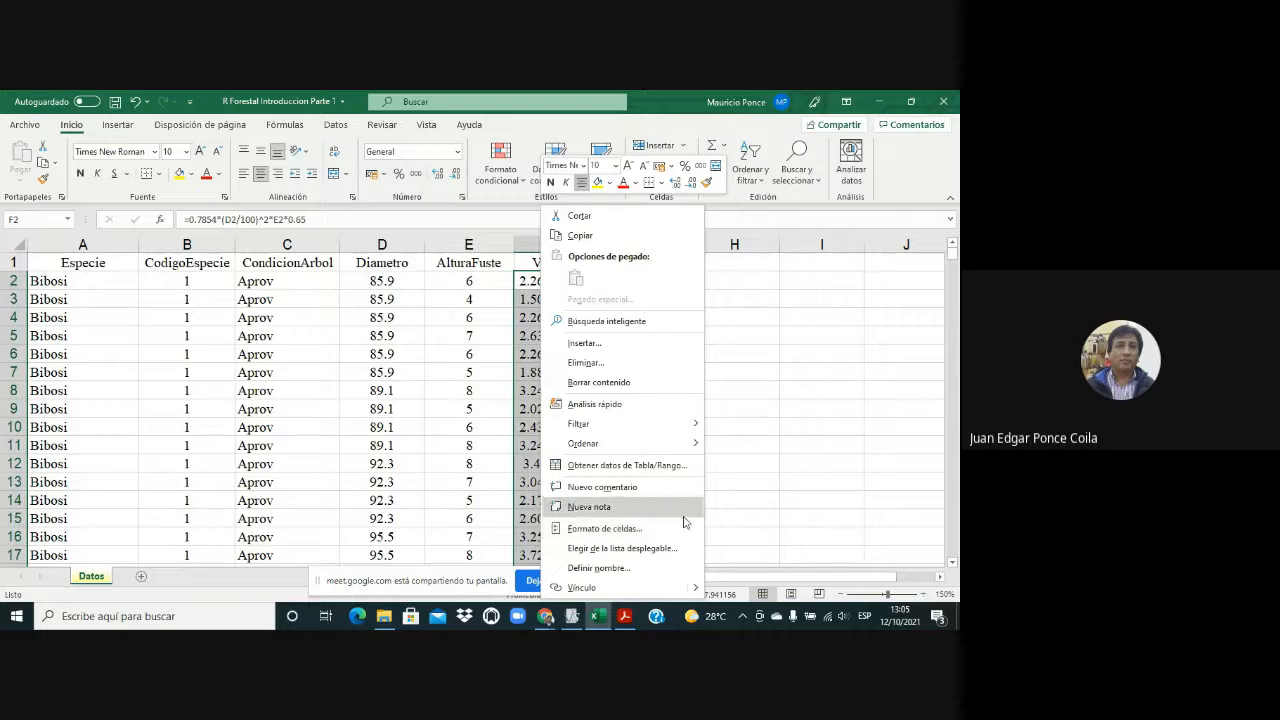
{"action": "key", "text": "Escape"}
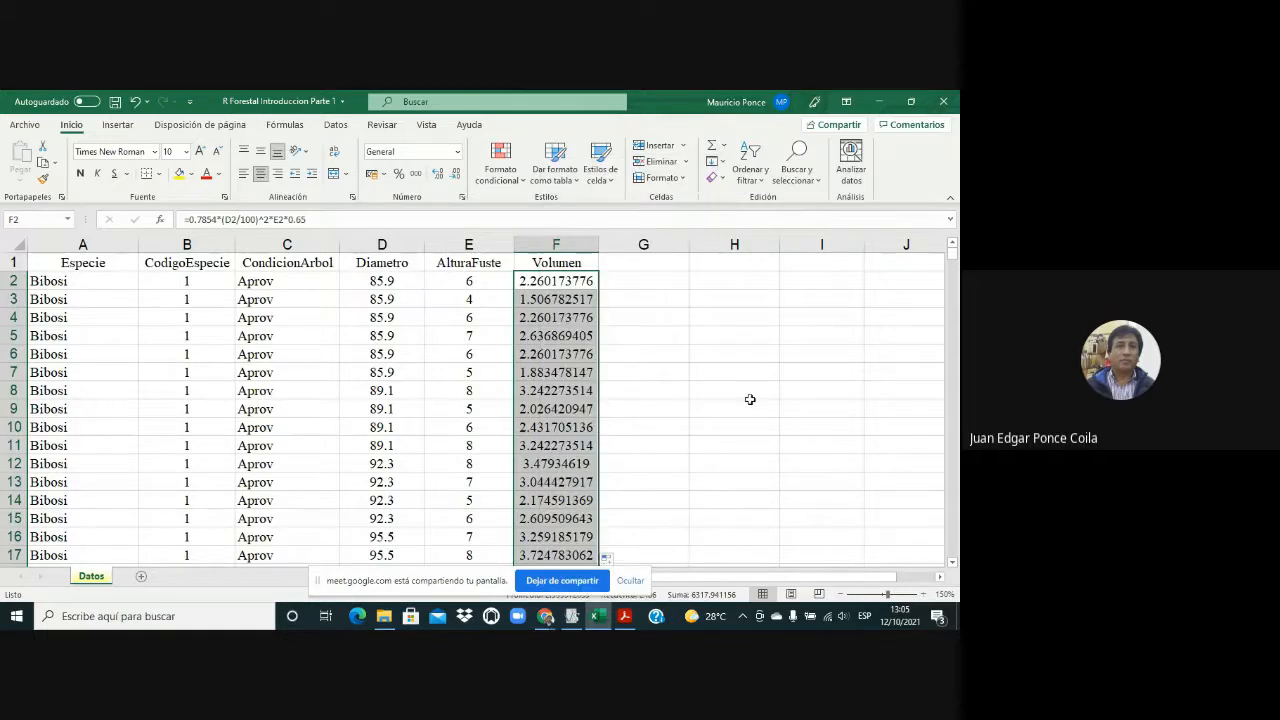
{"action": "left_click", "coordinate": [546, 280]}
{"action": "left_click_drag", "start_coordinate": [546, 285], "coordinate": [546, 618]}
{"action": "left_click", "coordinate": [560, 388]}
{"action": "scroll", "coordinate": [560, 388], "scroll_direction": "up", "scroll_amount": 20}
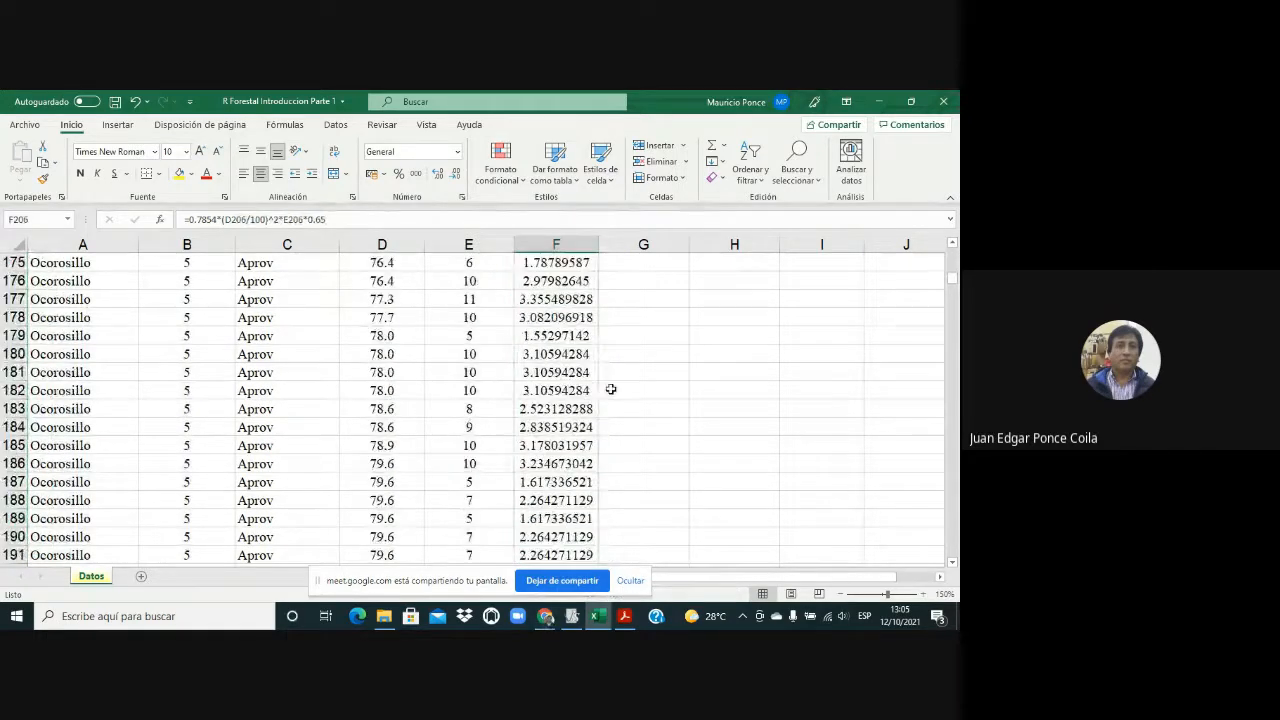
{"action": "scroll", "coordinate": [556, 300], "scroll_direction": "up", "scroll_amount": 20}
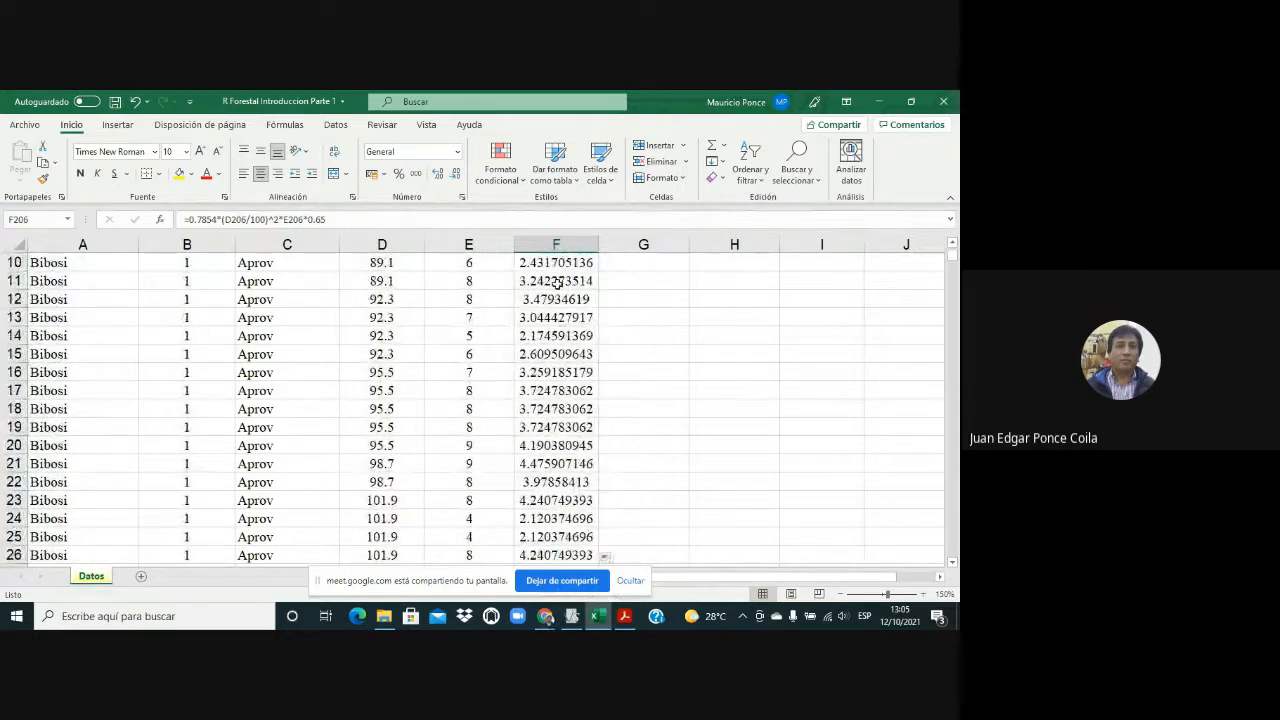
{"action": "scroll", "coordinate": [563, 320], "scroll_direction": "up", "scroll_amount": 3}
{"action": "left_click", "coordinate": [556, 281]}
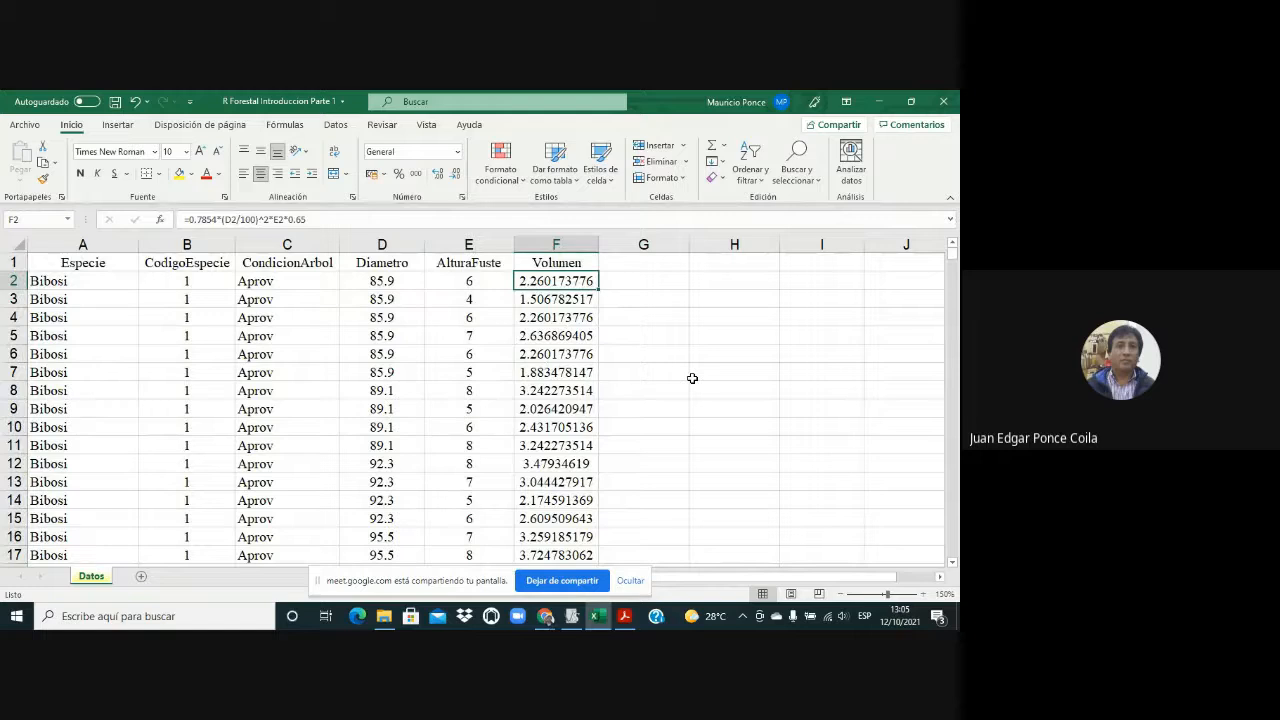
{"action": "key", "text": "End"}
{"action": "left_click", "coordinate": [640, 348]}
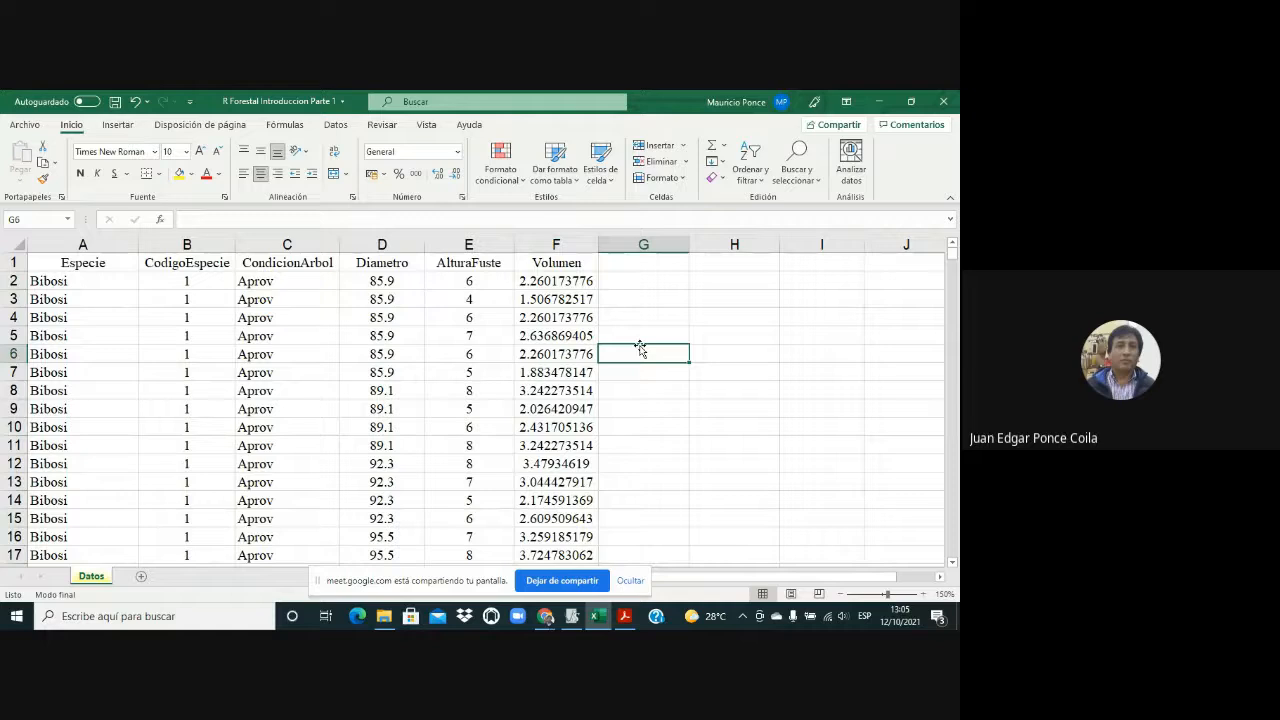
Save the workbook with its new Volumen column under its existing name
{"action": "left_click", "coordinate": [561, 284]}
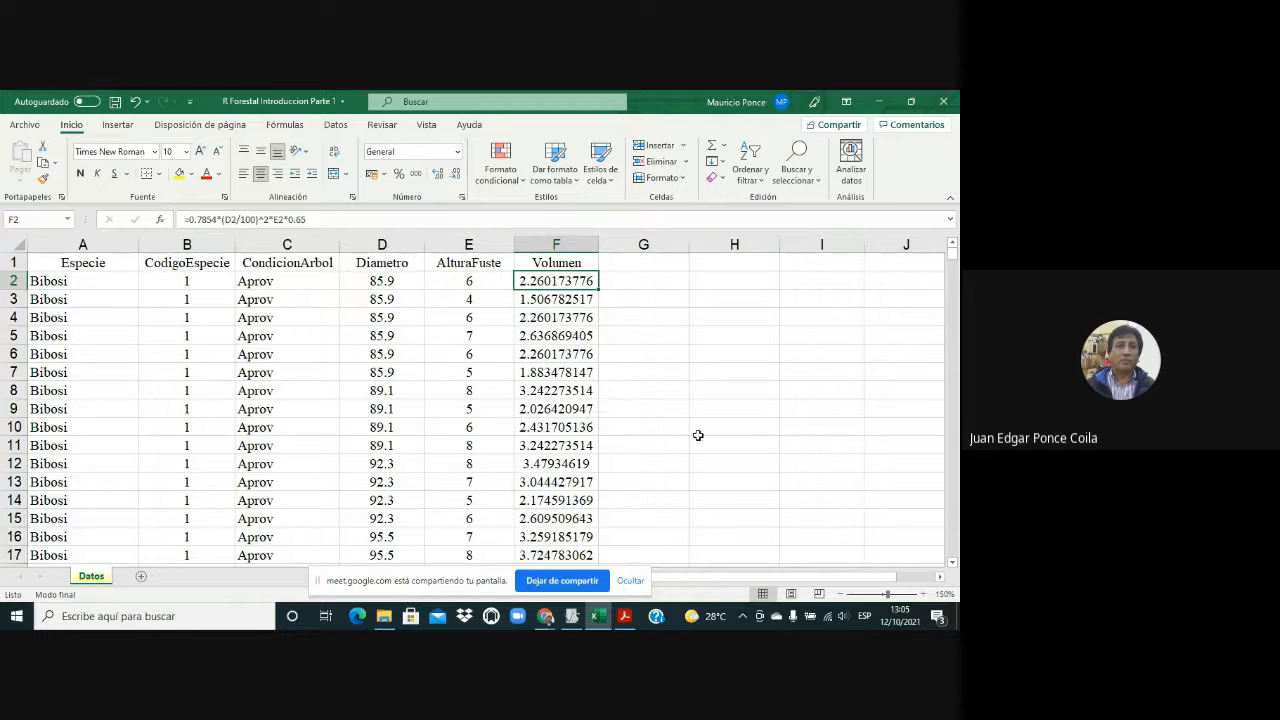
{"action": "left_click", "coordinate": [24, 124]}
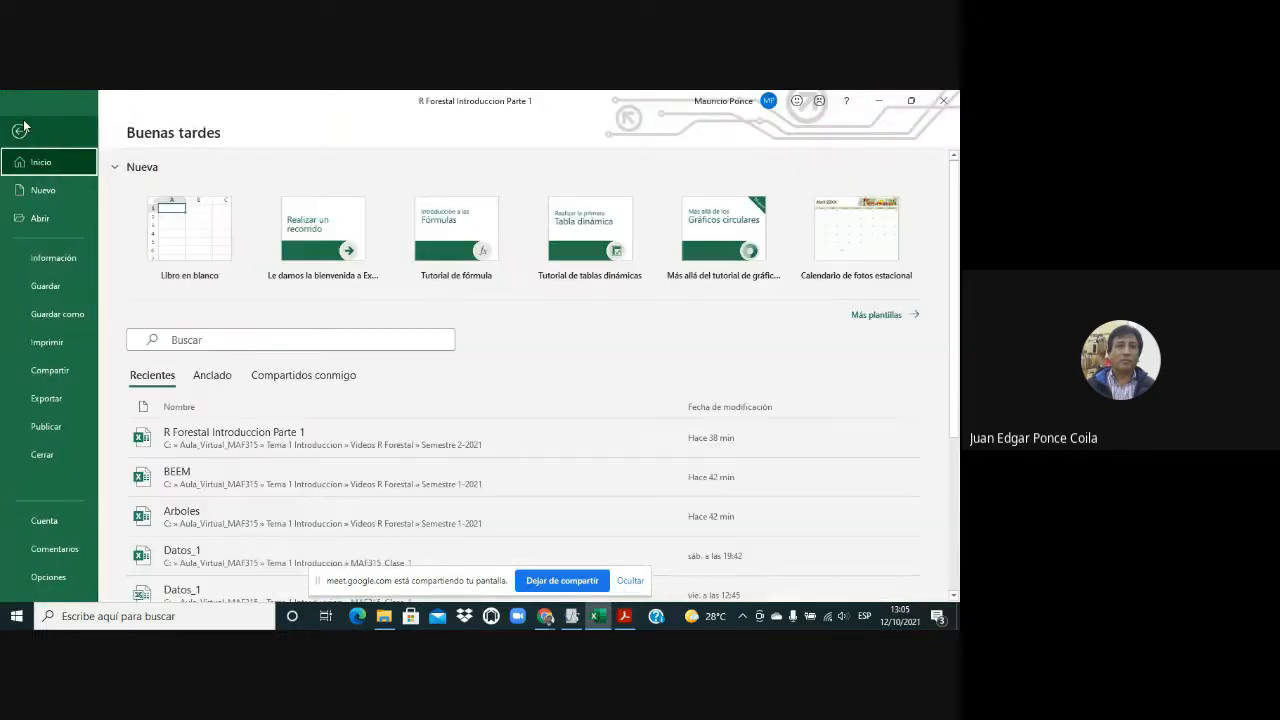
{"action": "left_click", "coordinate": [49, 286]}
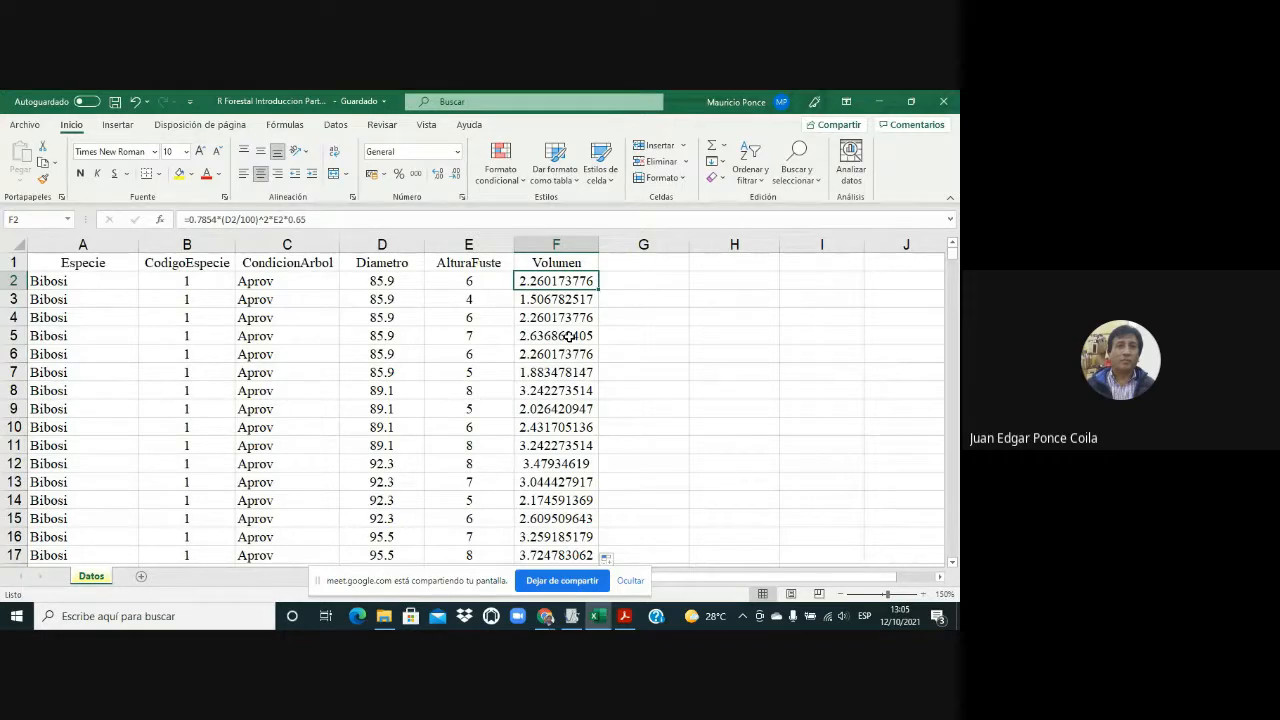
Examine the data rows and Volumen values from the sheet's last rows back up to the header
{"action": "left_click", "coordinate": [548, 296]}
{"action": "left_click", "coordinate": [572, 280]}
{"action": "key", "text": "ctrl+End"}
{"action": "left_click", "coordinate": [653, 320]}
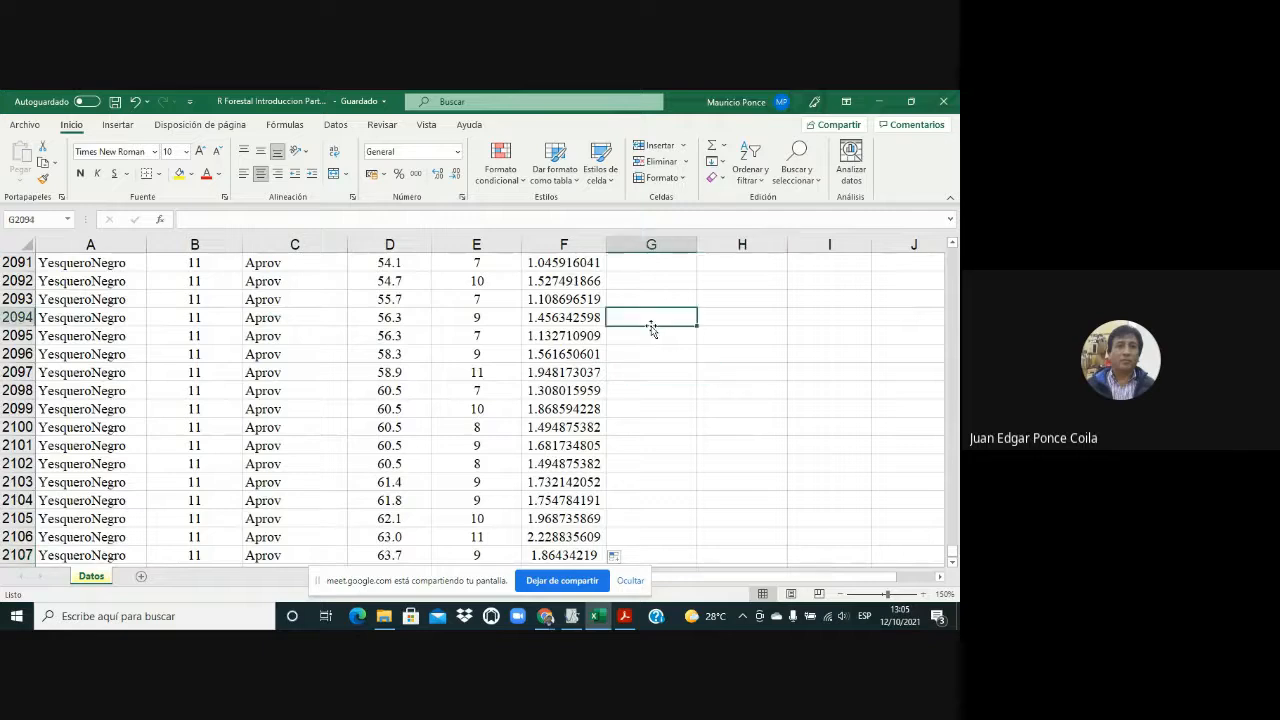
{"action": "scroll", "coordinate": [655, 322], "scroll_direction": "up", "scroll_amount": 12}
{"action": "scroll", "coordinate": [655, 322], "scroll_direction": "up", "scroll_amount": 14}
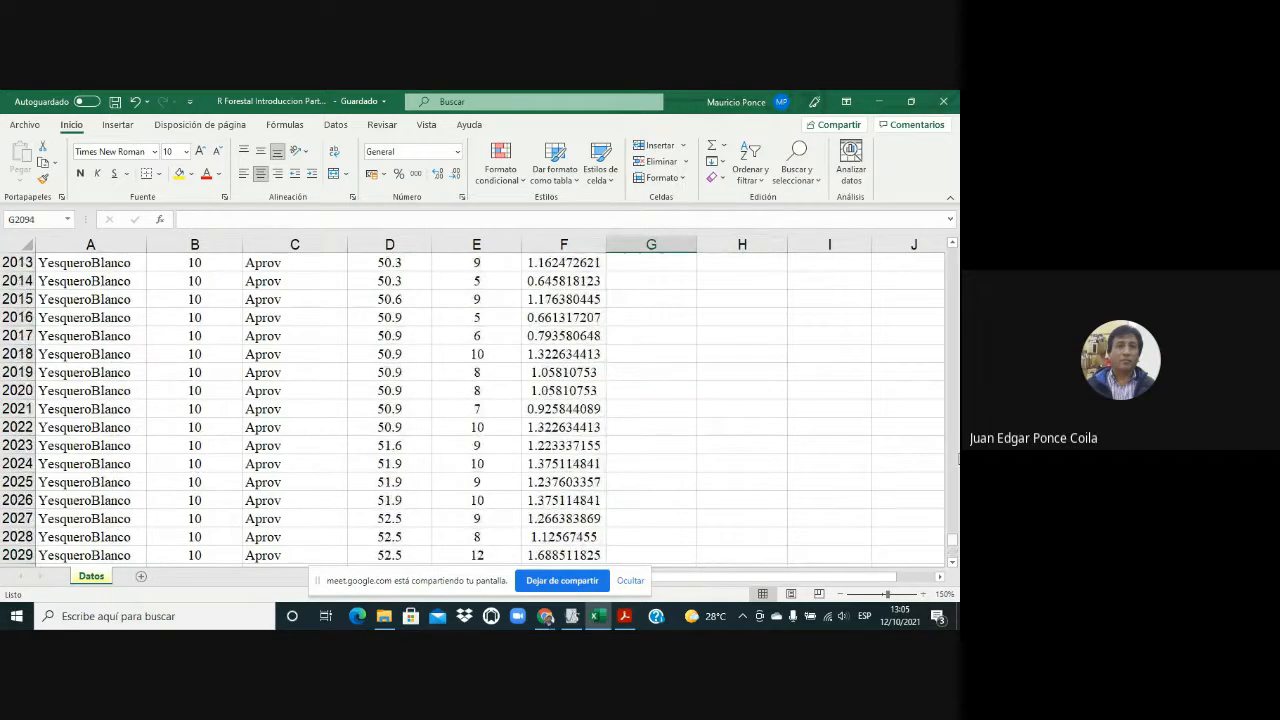
{"action": "left_click_drag", "start_coordinate": [953, 540], "coordinate": [957, 362]}
{"action": "left_click_drag", "start_coordinate": [958, 249], "coordinate": [957, 242]}
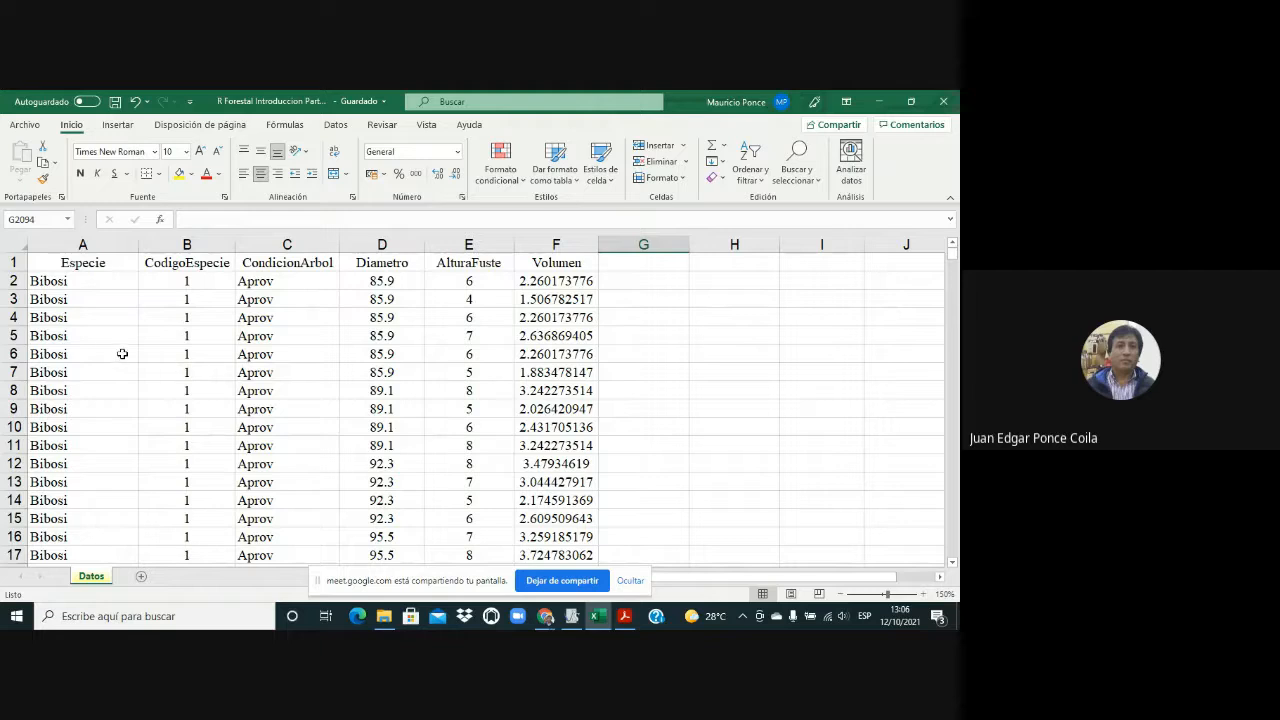
Save a copy of the workbook as Libro de Excel 97-2003 (*.xls) in the Semestre 2-2021 folder and close Excel
{"action": "left_click", "coordinate": [30, 126]}
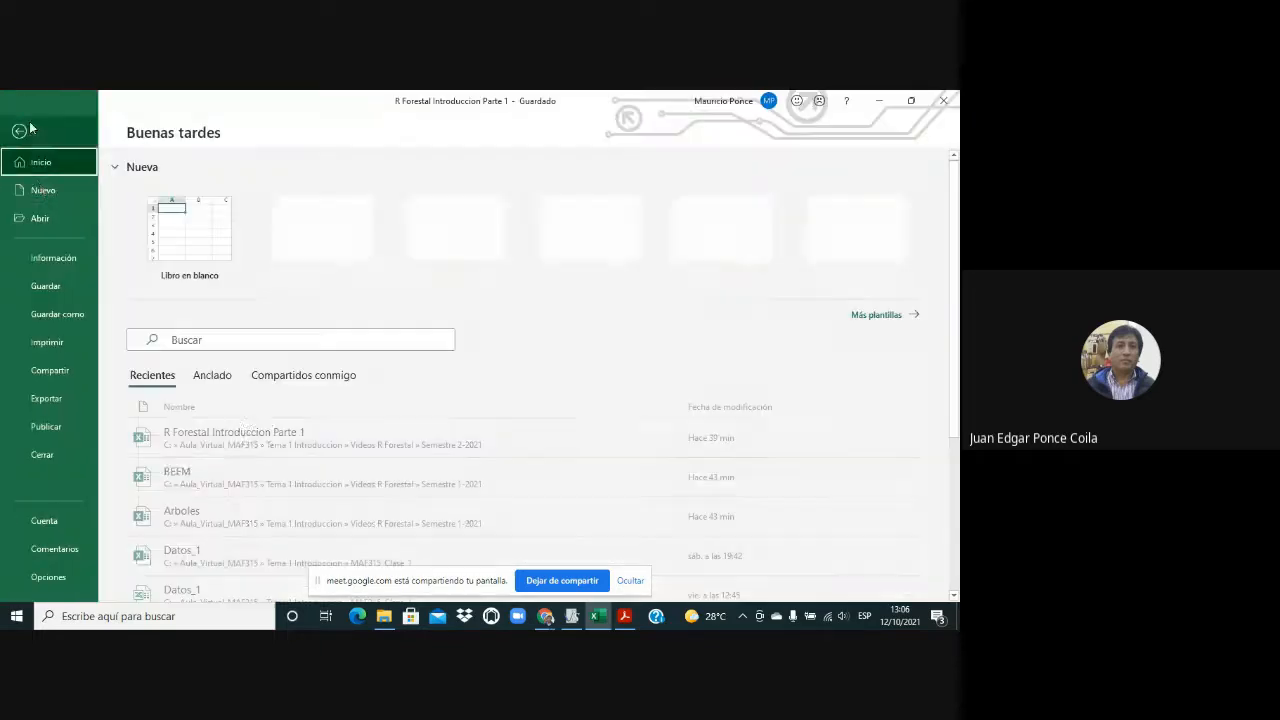
{"action": "left_click", "coordinate": [78, 316]}
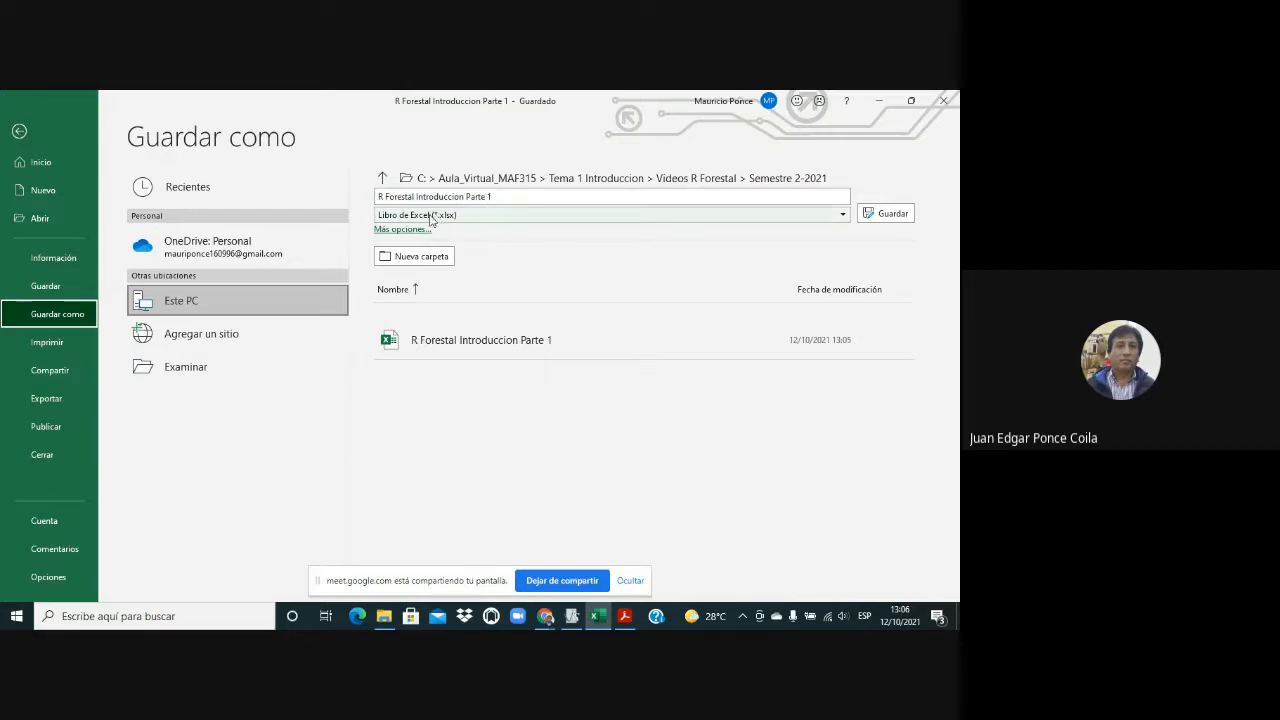
{"action": "left_click", "coordinate": [502, 217]}
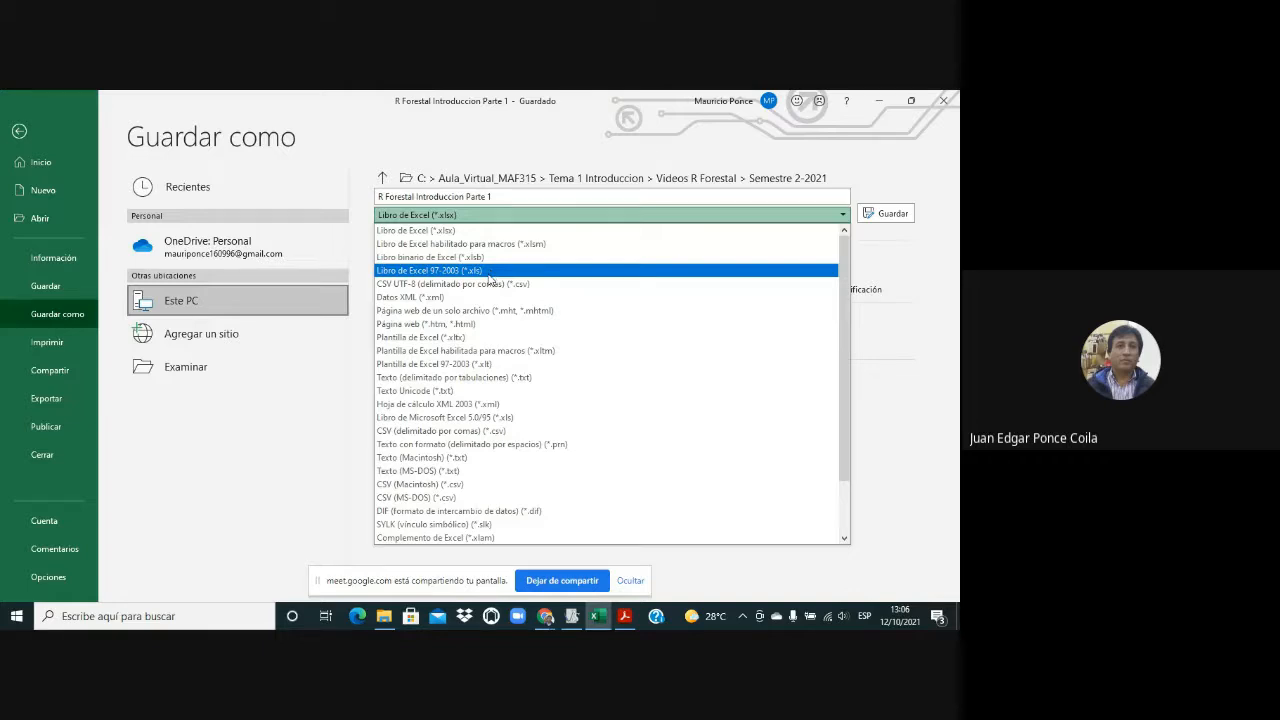
{"action": "left_click", "coordinate": [493, 271]}
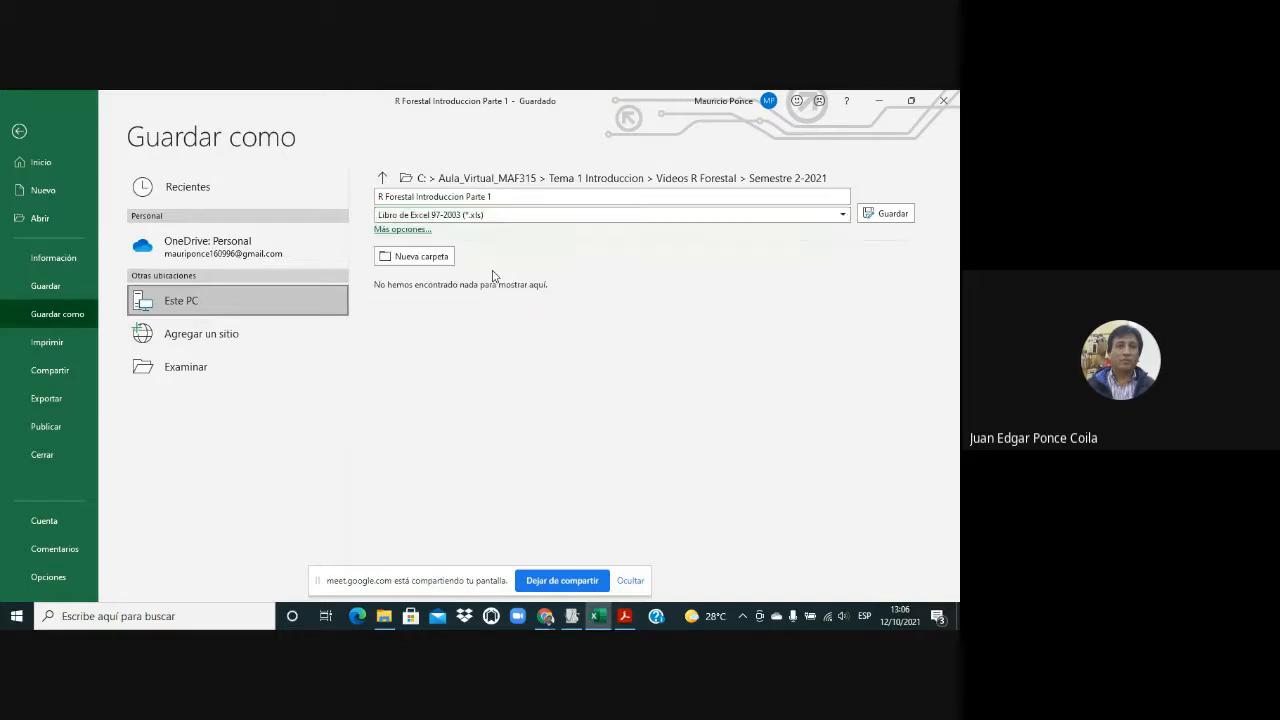
{"action": "left_click", "coordinate": [875, 214]}
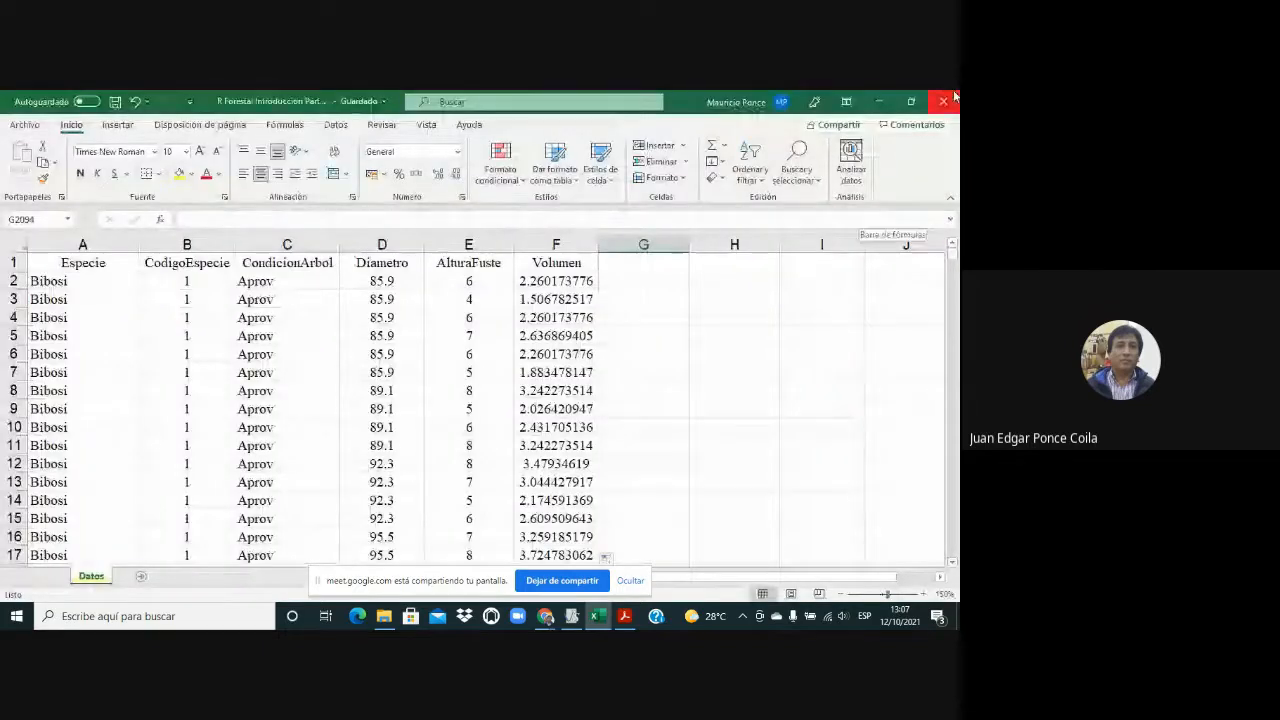
{"action": "left_click", "coordinate": [943, 100]}
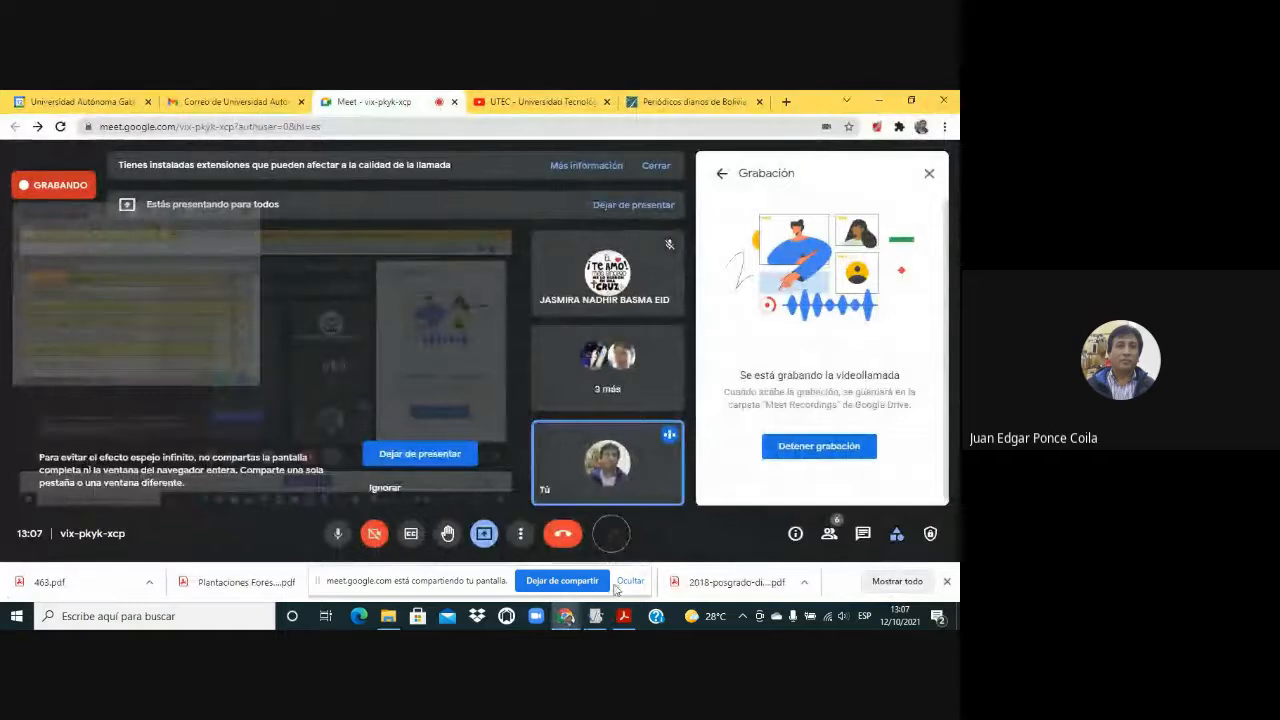
Switch to InfoStat
{"action": "left_click", "coordinate": [601, 620]}
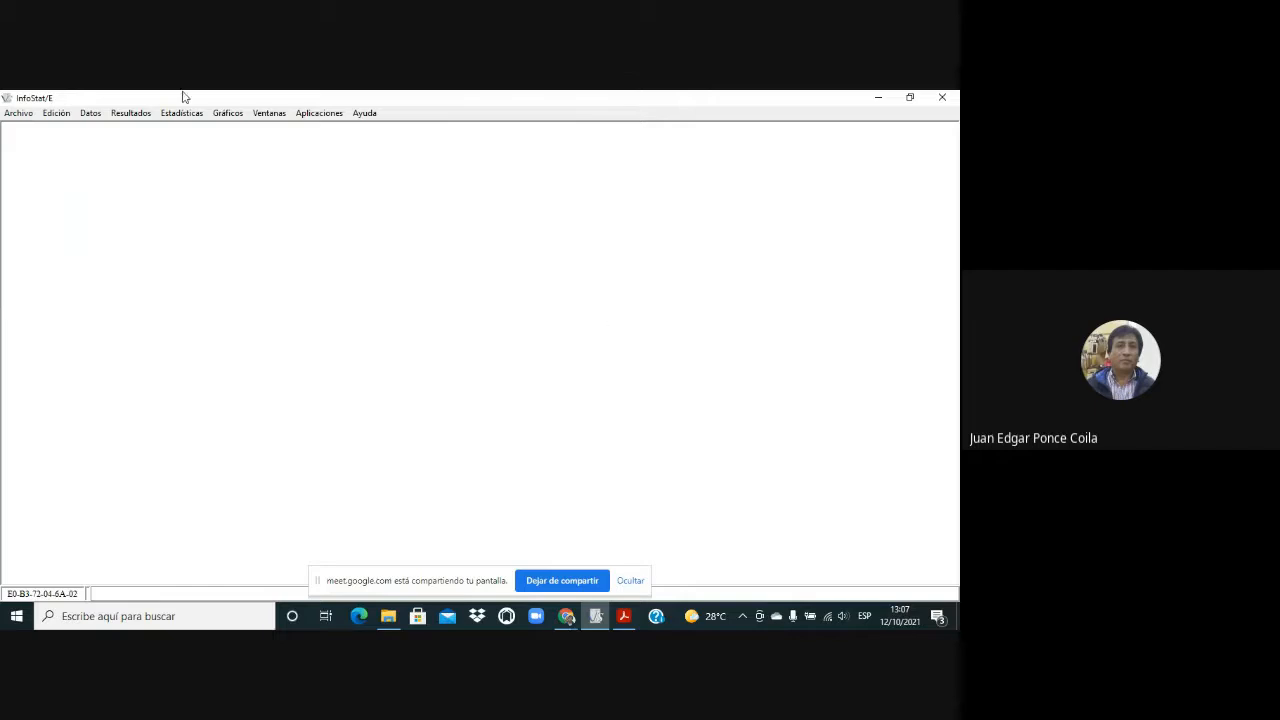
{"action": "left_click", "coordinate": [15, 114]}
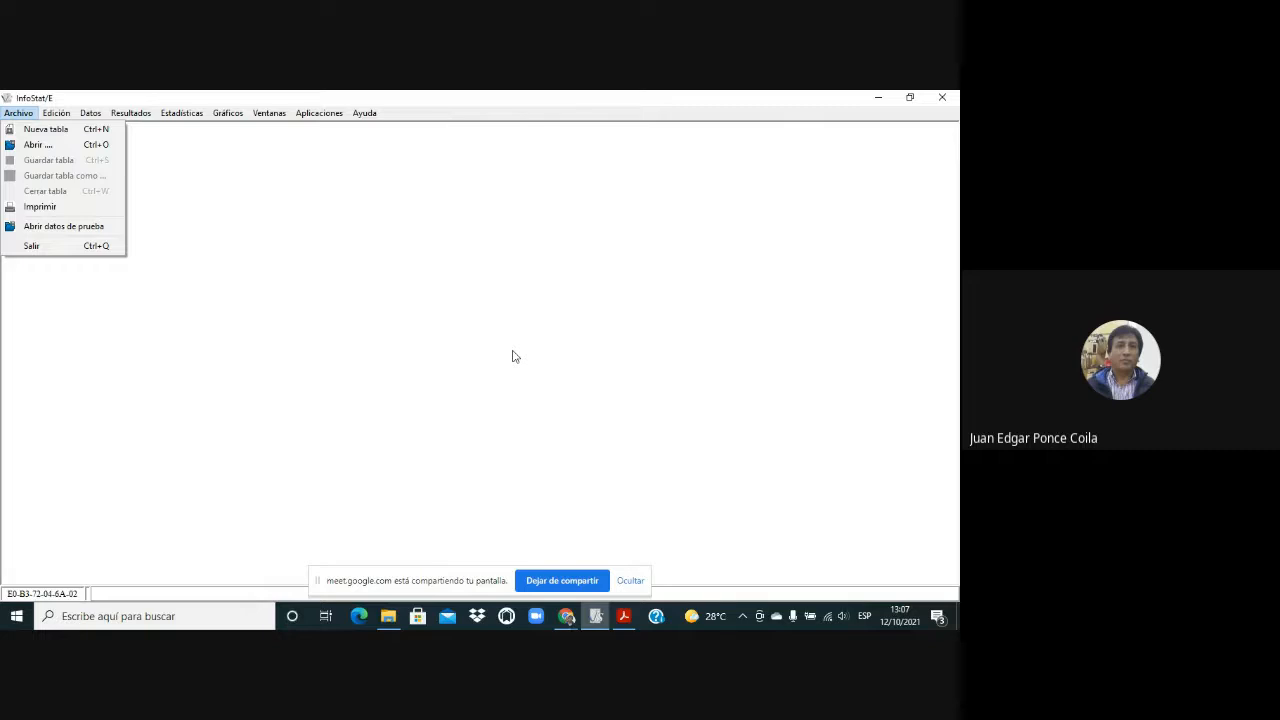
{"action": "left_click", "coordinate": [172, 116]}
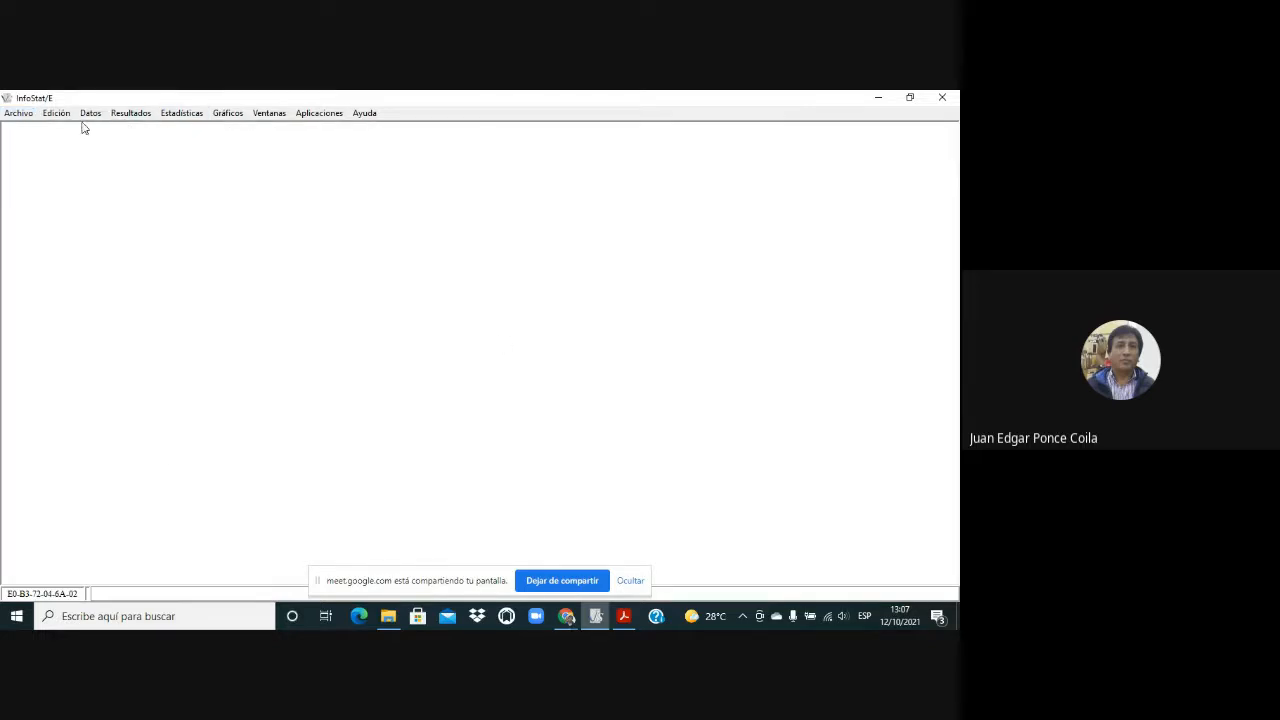
Start opening an existing file and browse to C:\Aula_Virtual_MAF315\Tema 1 Introduccion\Videos R Forestal\Semestre 2-2021
{"action": "left_click", "coordinate": [15, 113]}
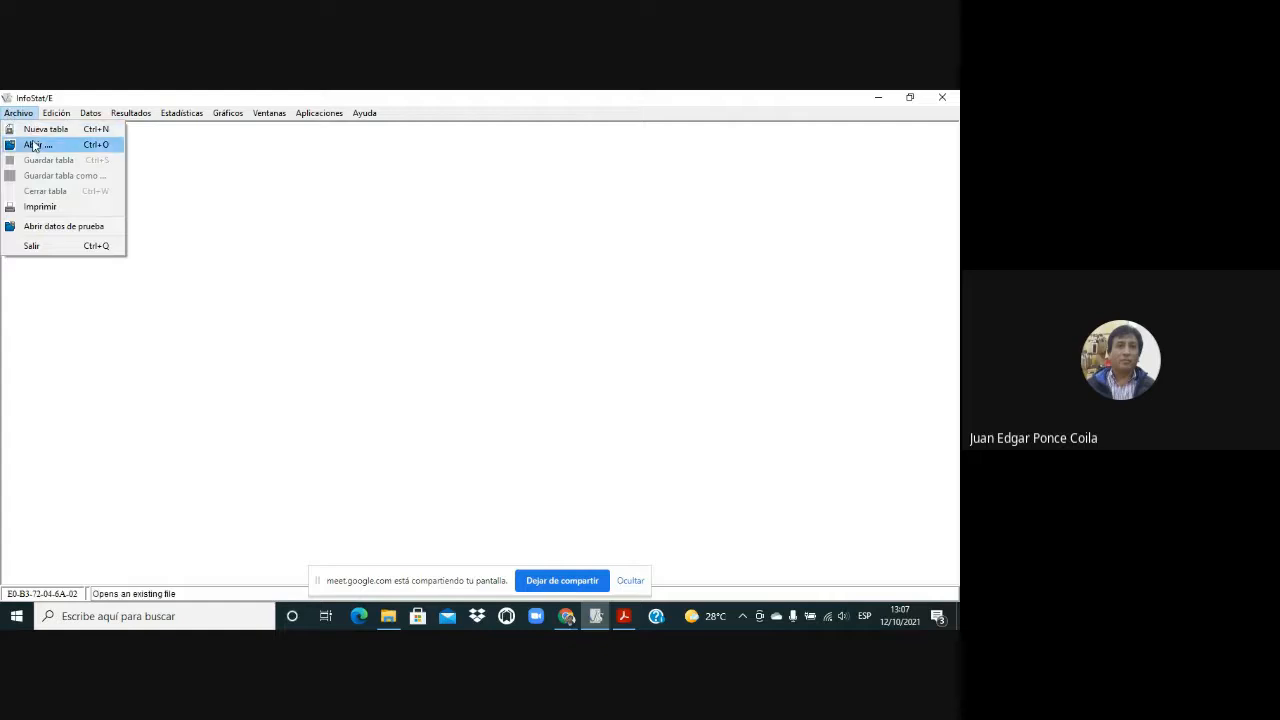
{"action": "left_click", "coordinate": [40, 145]}
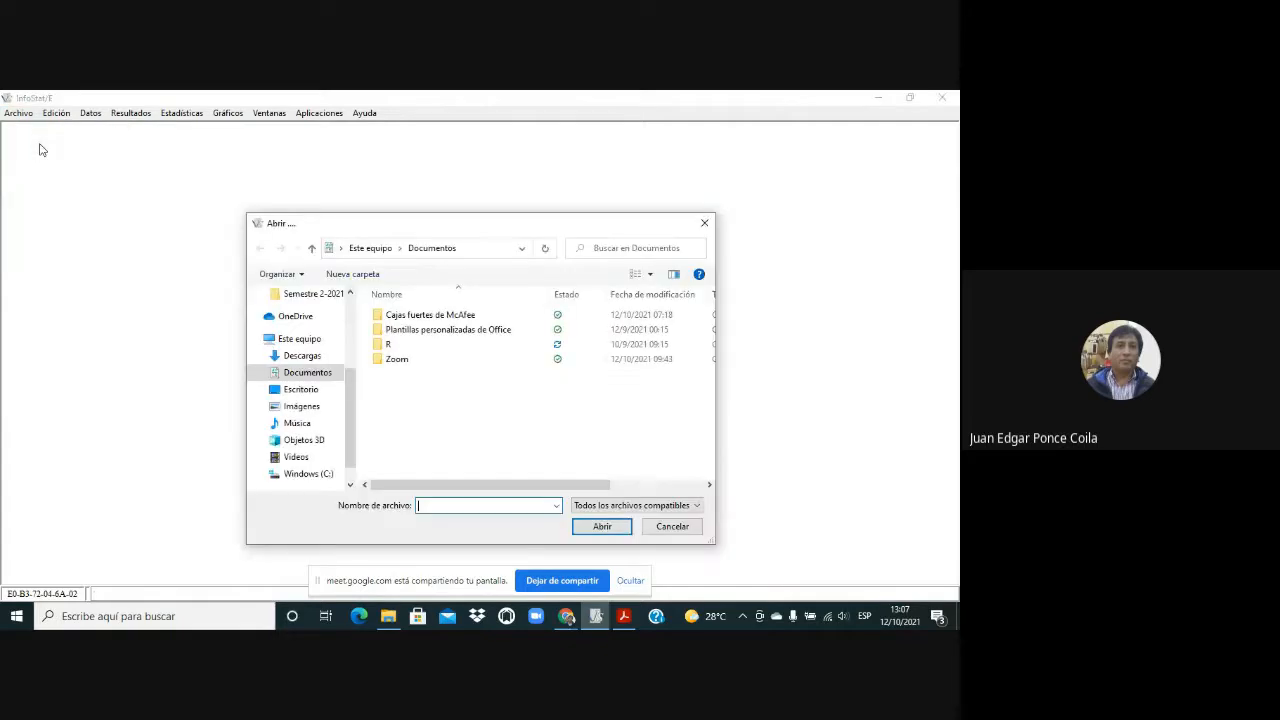
{"action": "left_click", "coordinate": [316, 473]}
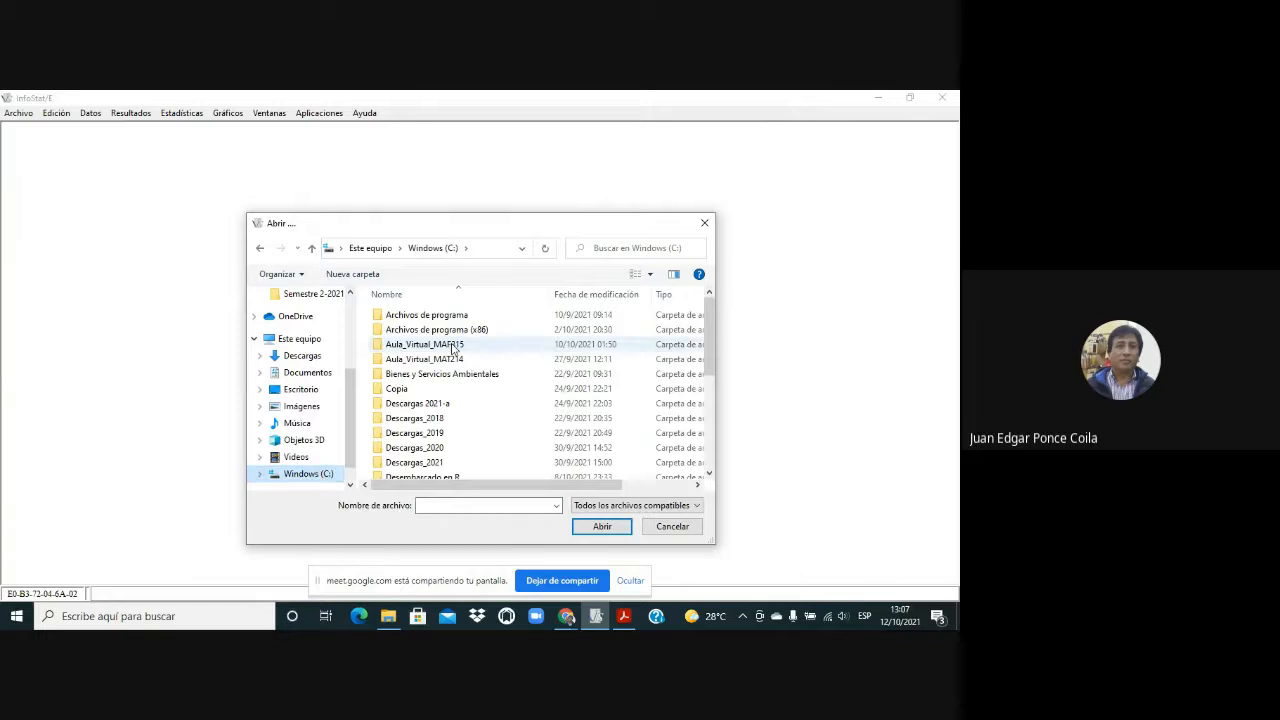
{"action": "double_click", "coordinate": [452, 346]}
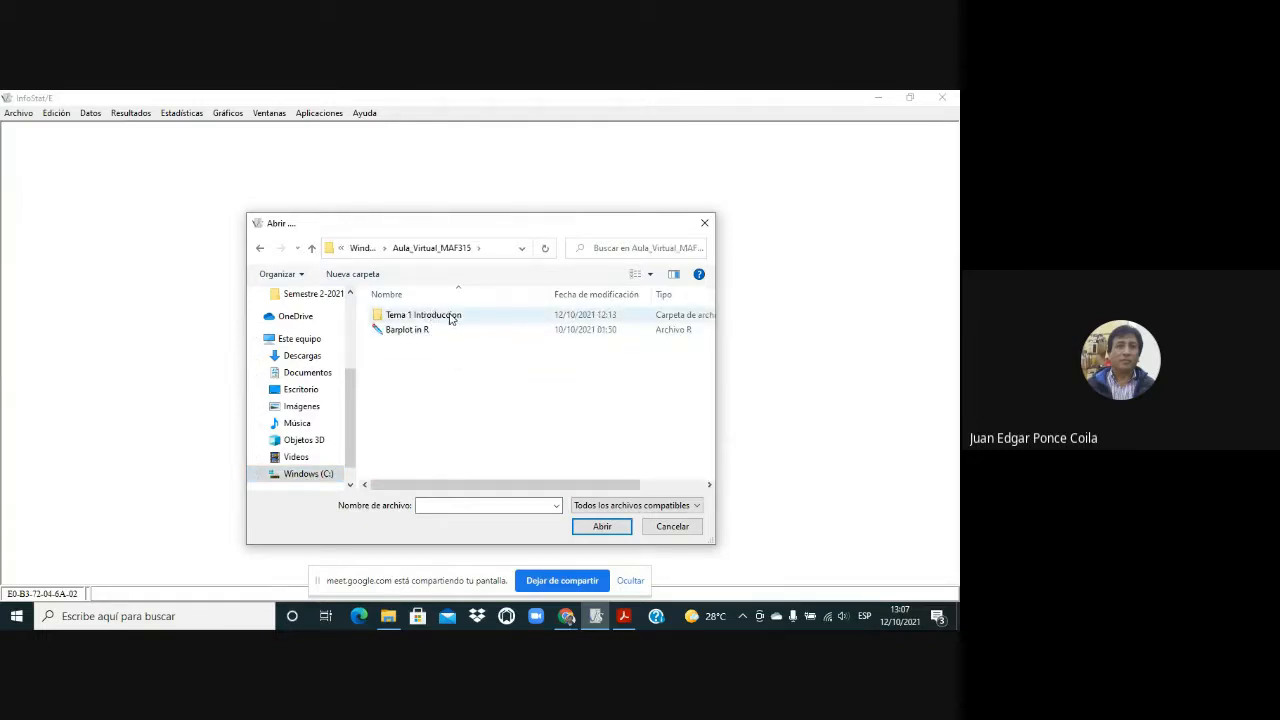
{"action": "double_click", "coordinate": [449, 316]}
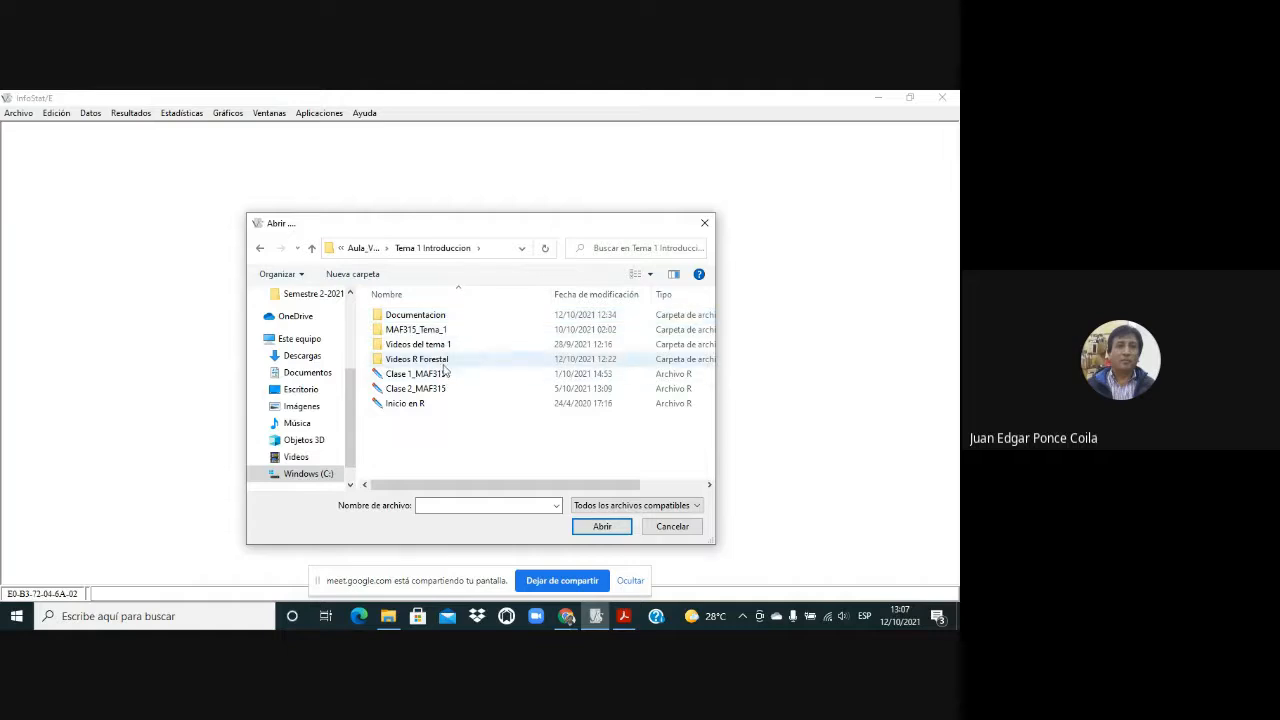
{"action": "left_click", "coordinate": [447, 360]}
{"action": "double_click", "coordinate": [447, 360]}
{"action": "double_click", "coordinate": [438, 330]}
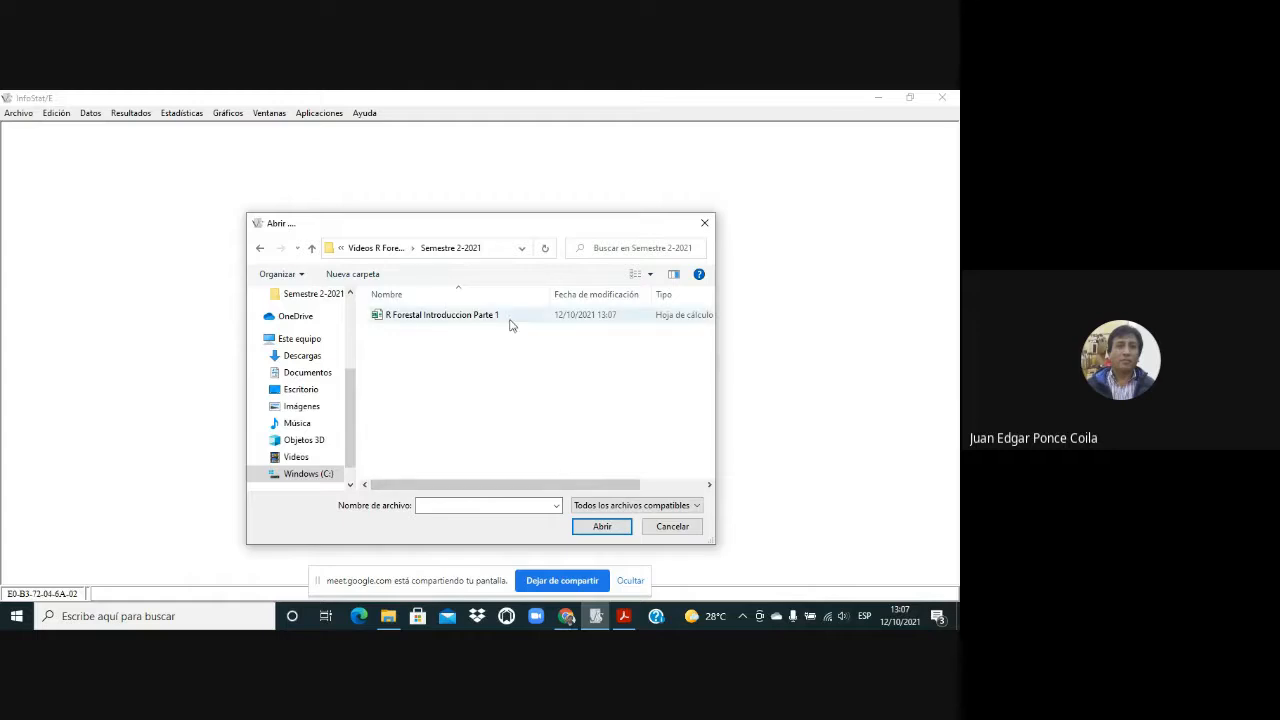
Open the R Forestal Introduccion Parte 1 workbook for import into InfoStat
{"action": "left_click_drag", "start_coordinate": [582, 486], "coordinate": [676, 488]}
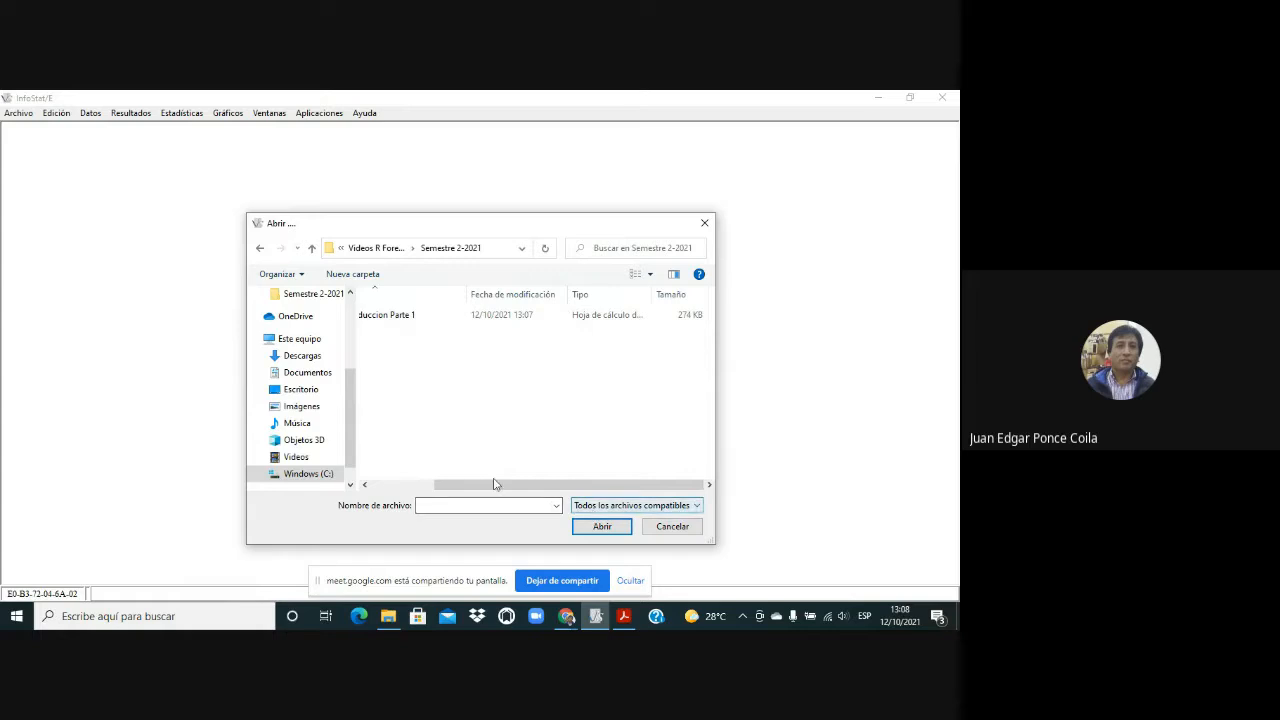
{"action": "left_click", "coordinate": [407, 316]}
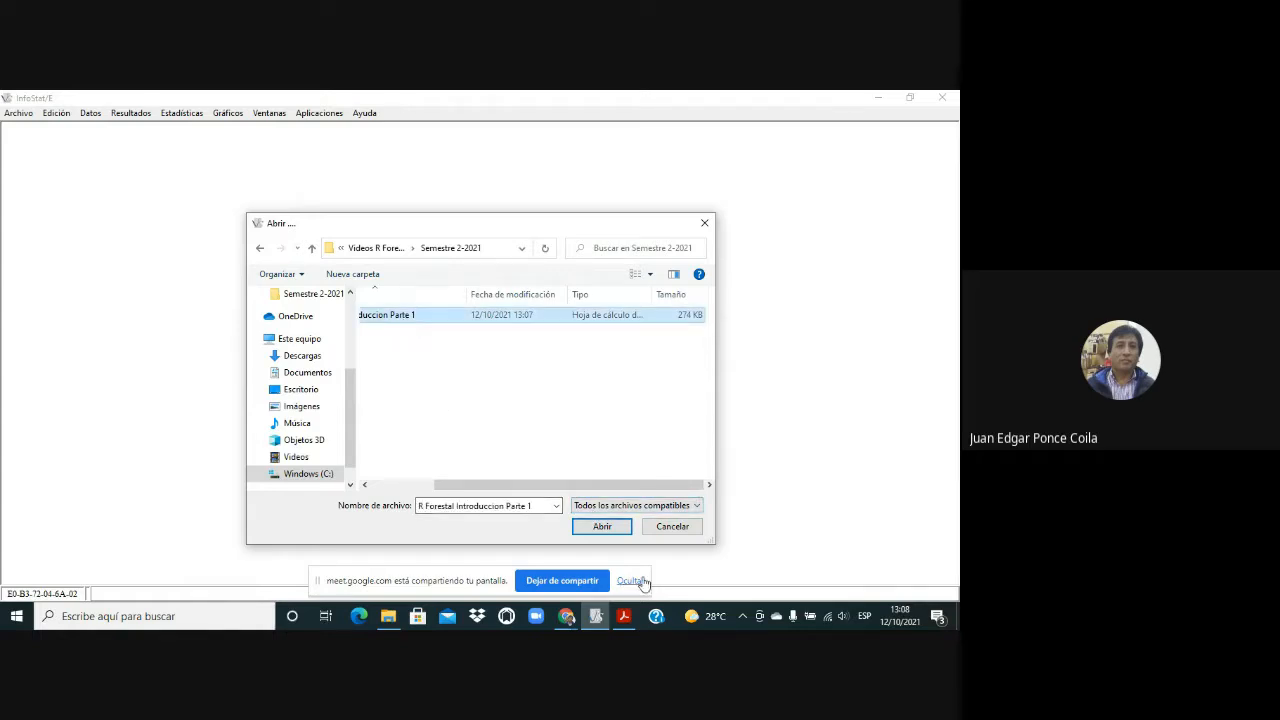
{"action": "left_click", "coordinate": [602, 527]}
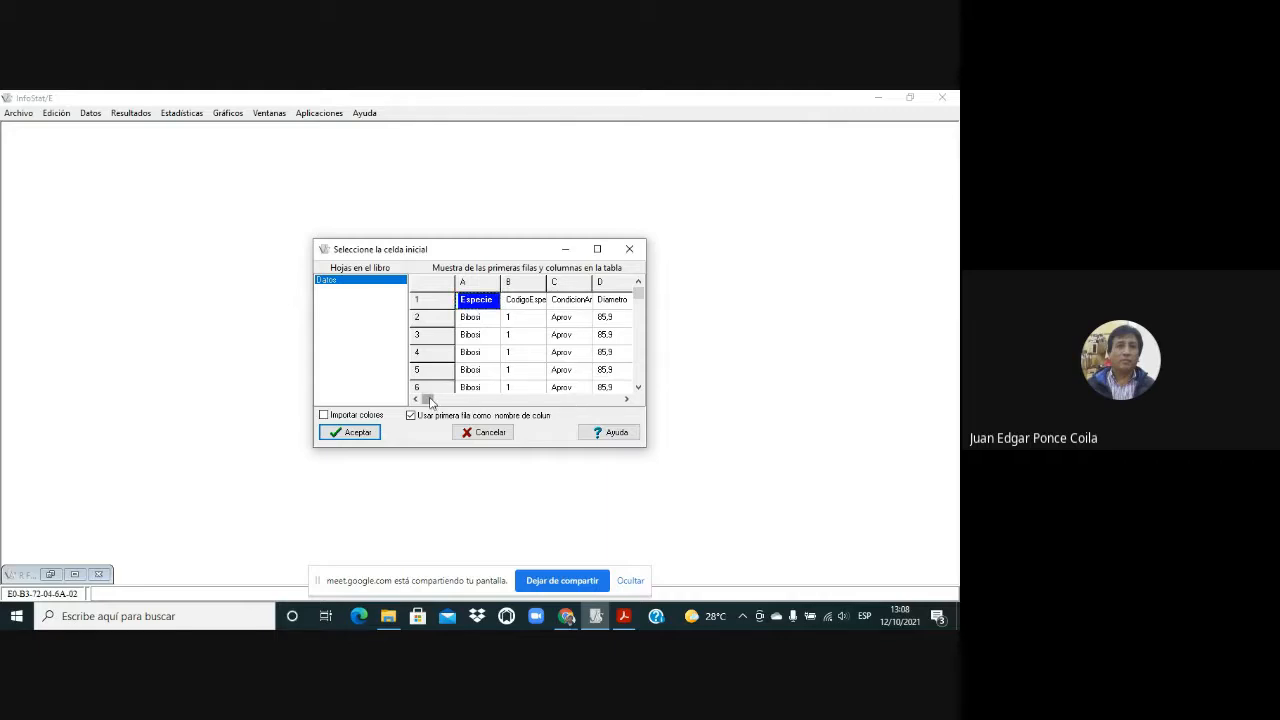
Examine the import preview of the Datos sheet across to the Volumen column and down to its last sample rows
{"action": "left_click", "coordinate": [490, 400]}
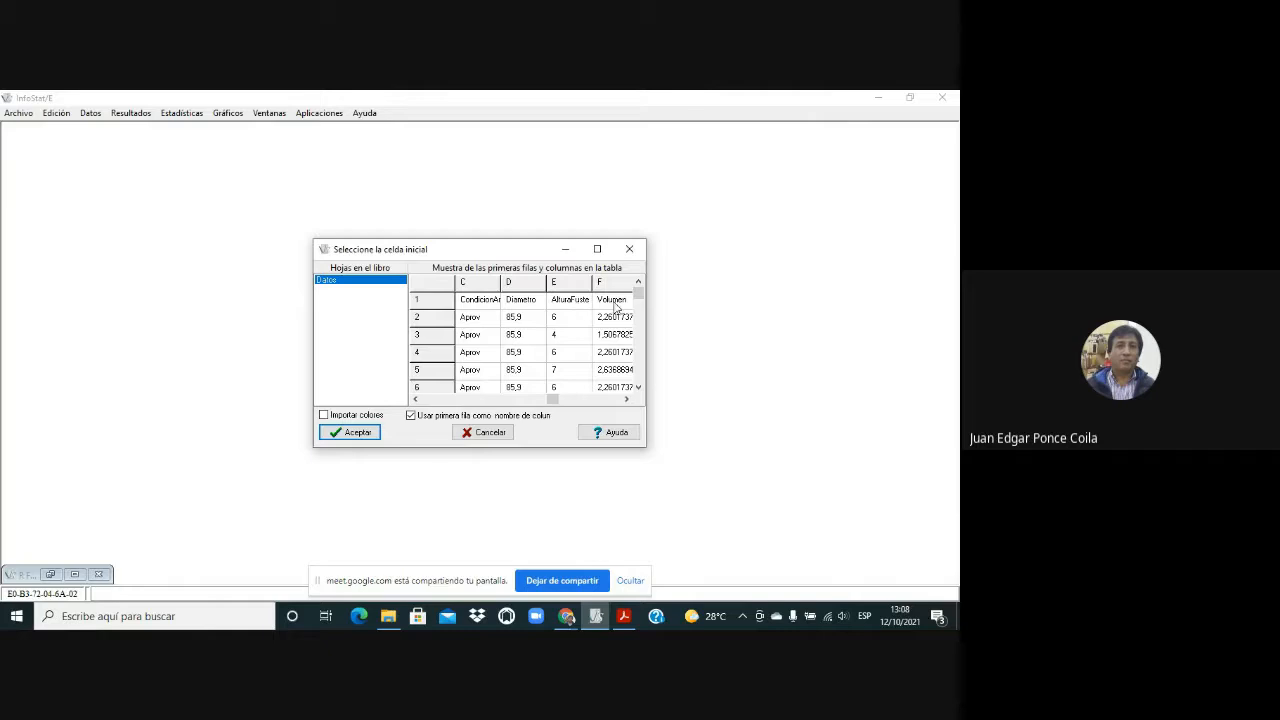
{"action": "left_click", "coordinate": [601, 400]}
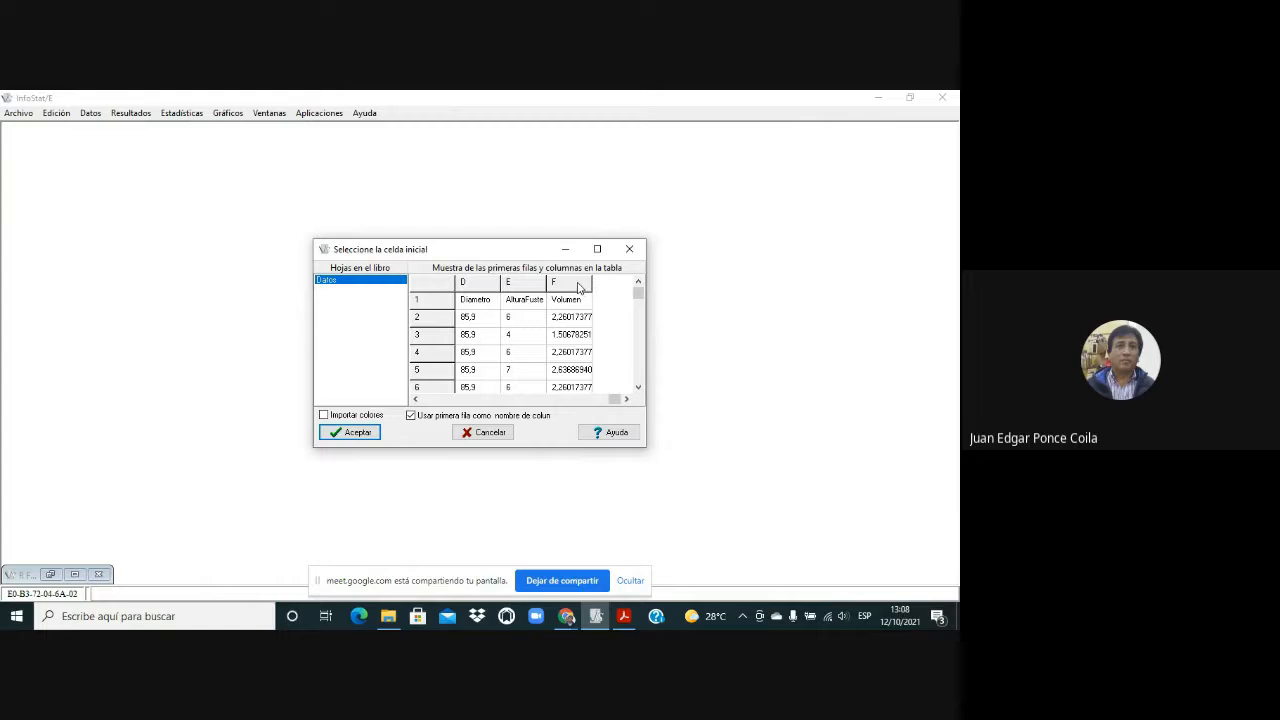
{"action": "left_click_drag", "start_coordinate": [638, 292], "coordinate": [639, 375]}
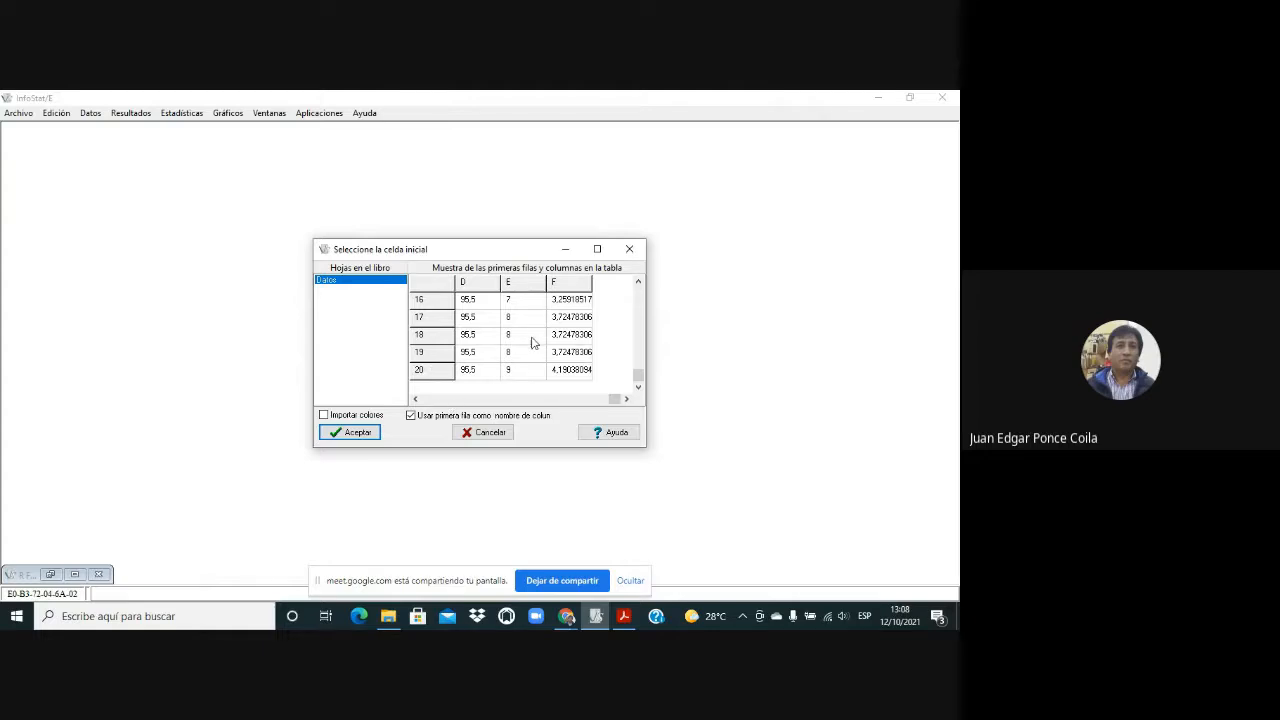
{"action": "left_click_drag", "start_coordinate": [637, 371], "coordinate": [637, 291]}
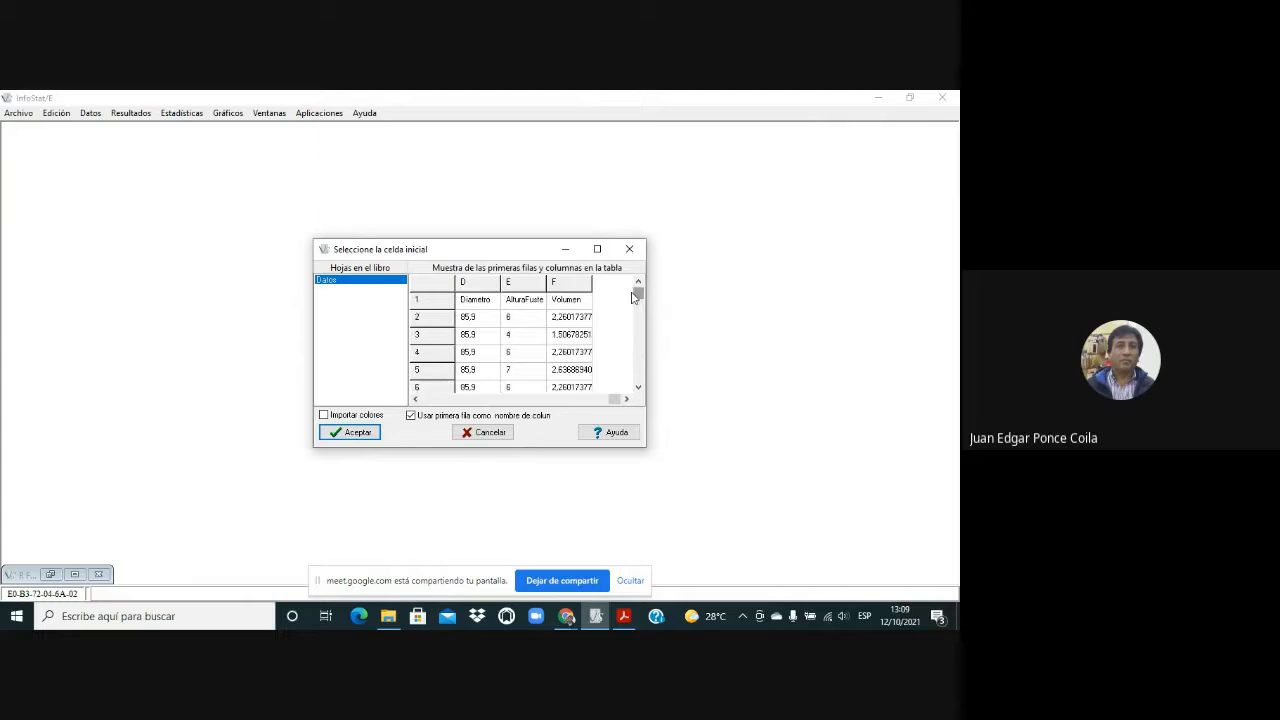
{"action": "left_click", "coordinate": [639, 374]}
{"action": "left_click", "coordinate": [639, 377]}
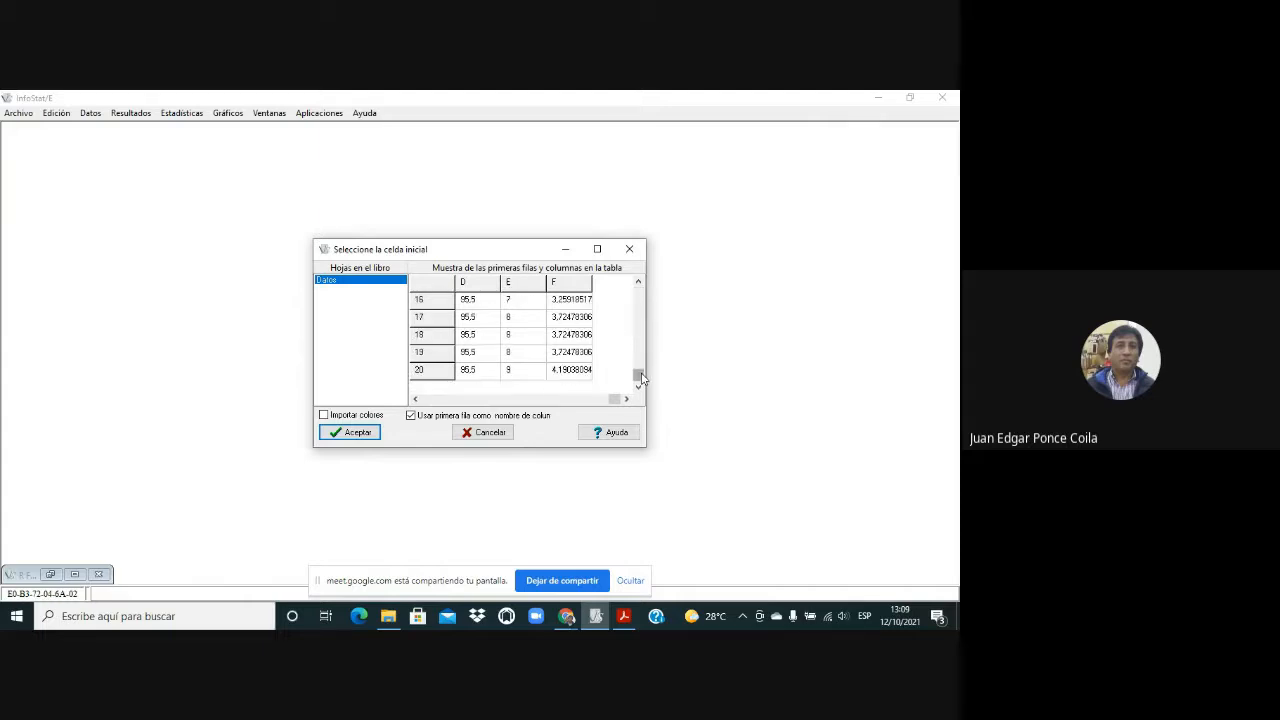
Import the Datos sheet with its first row as column names and enlarge the resulting table window downward
{"action": "left_click_drag", "start_coordinate": [641, 378], "coordinate": [631, 338]}
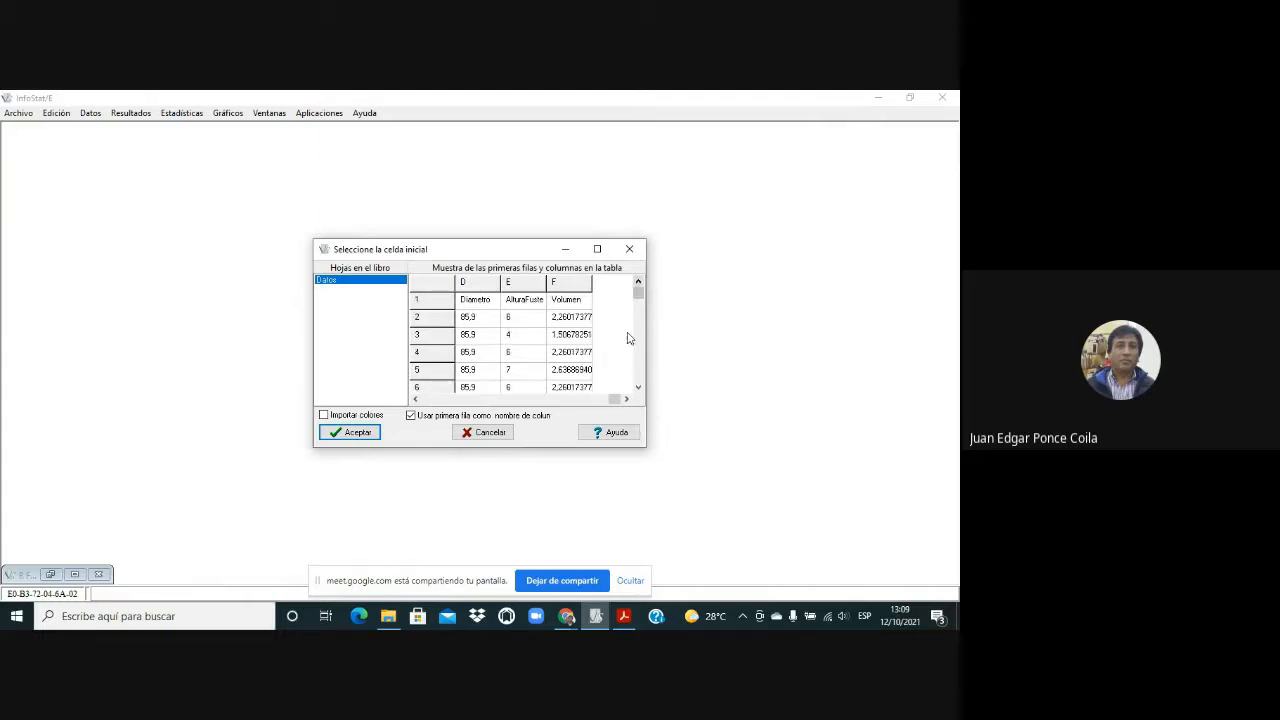
{"action": "left_click", "coordinate": [506, 399]}
{"action": "left_click", "coordinate": [446, 399]}
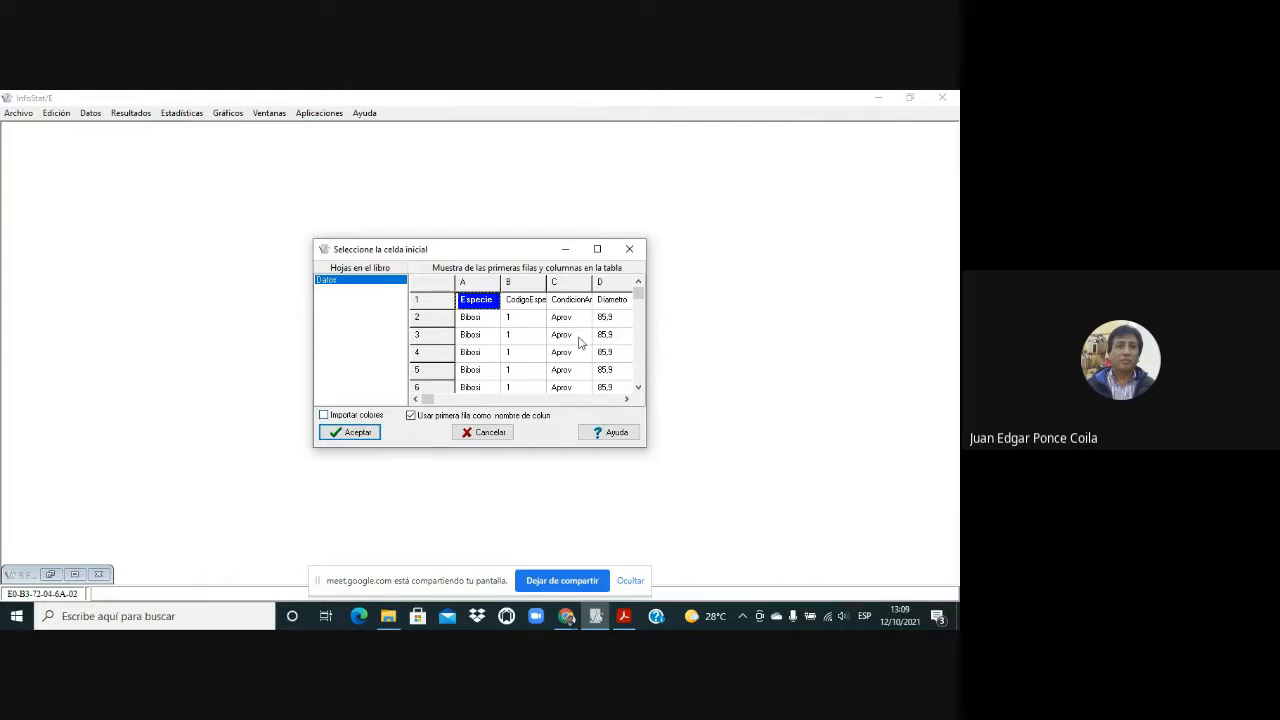
{"action": "left_click", "coordinate": [360, 435]}
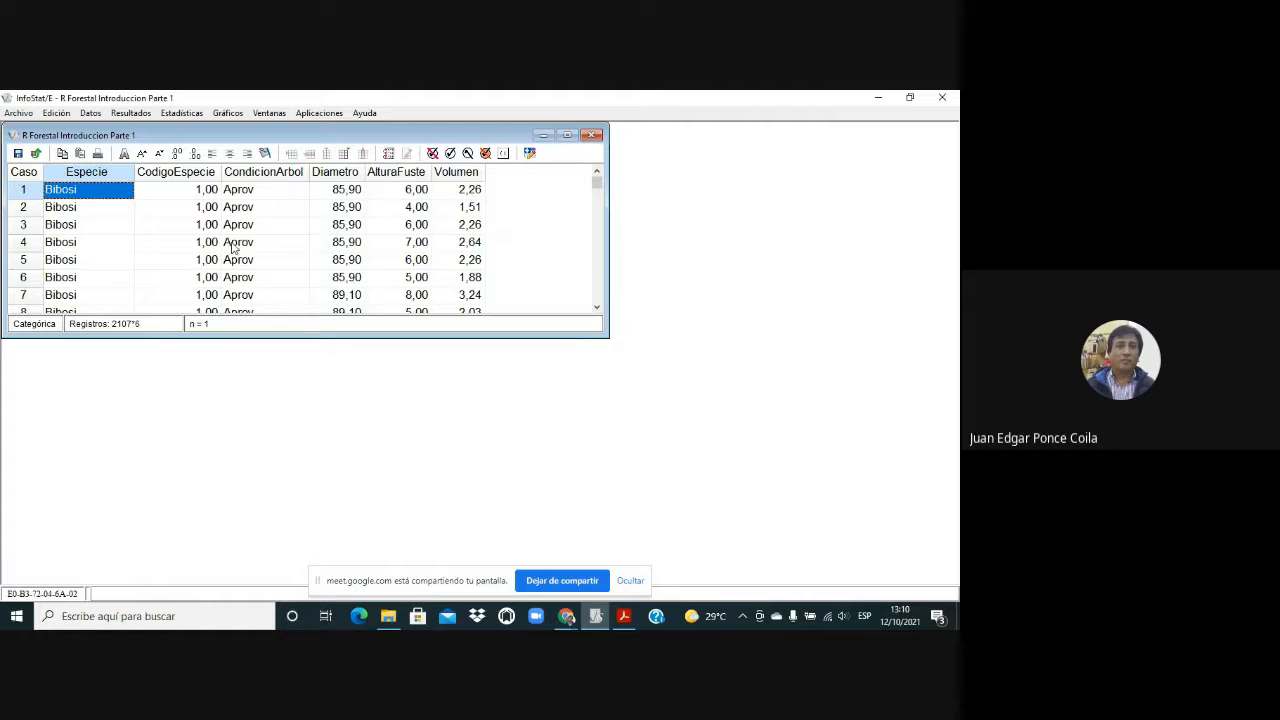
{"action": "left_click_drag", "start_coordinate": [363, 336], "coordinate": [337, 529]}
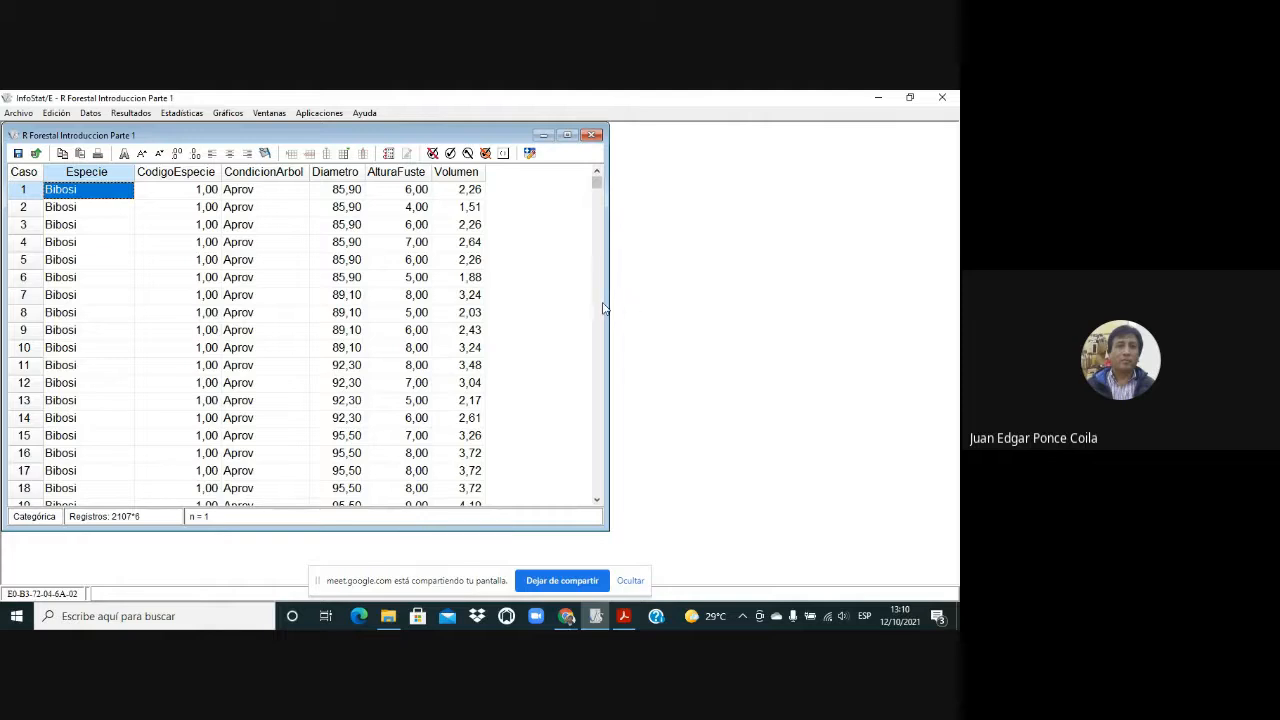
Centre the values of the CodigoEspecie, Diametro, AlturaFuste and Volumen columns
{"action": "left_click", "coordinate": [166, 174]}
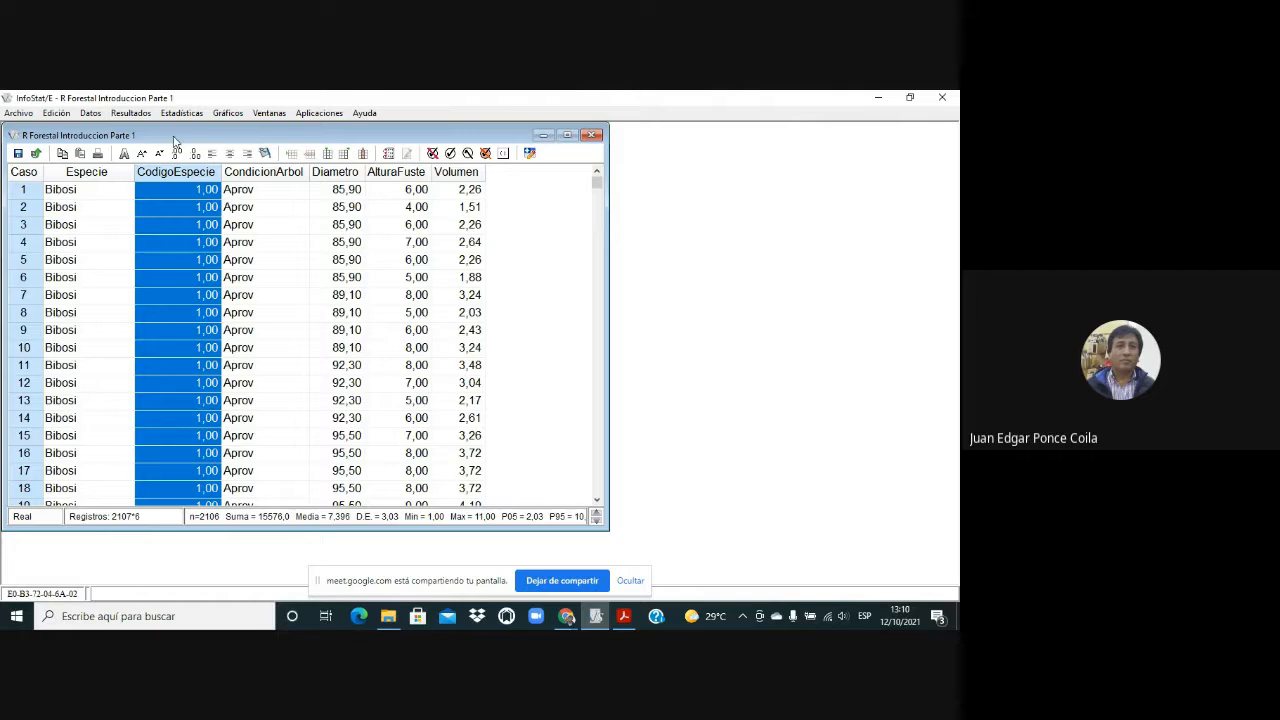
{"action": "left_click", "coordinate": [230, 155]}
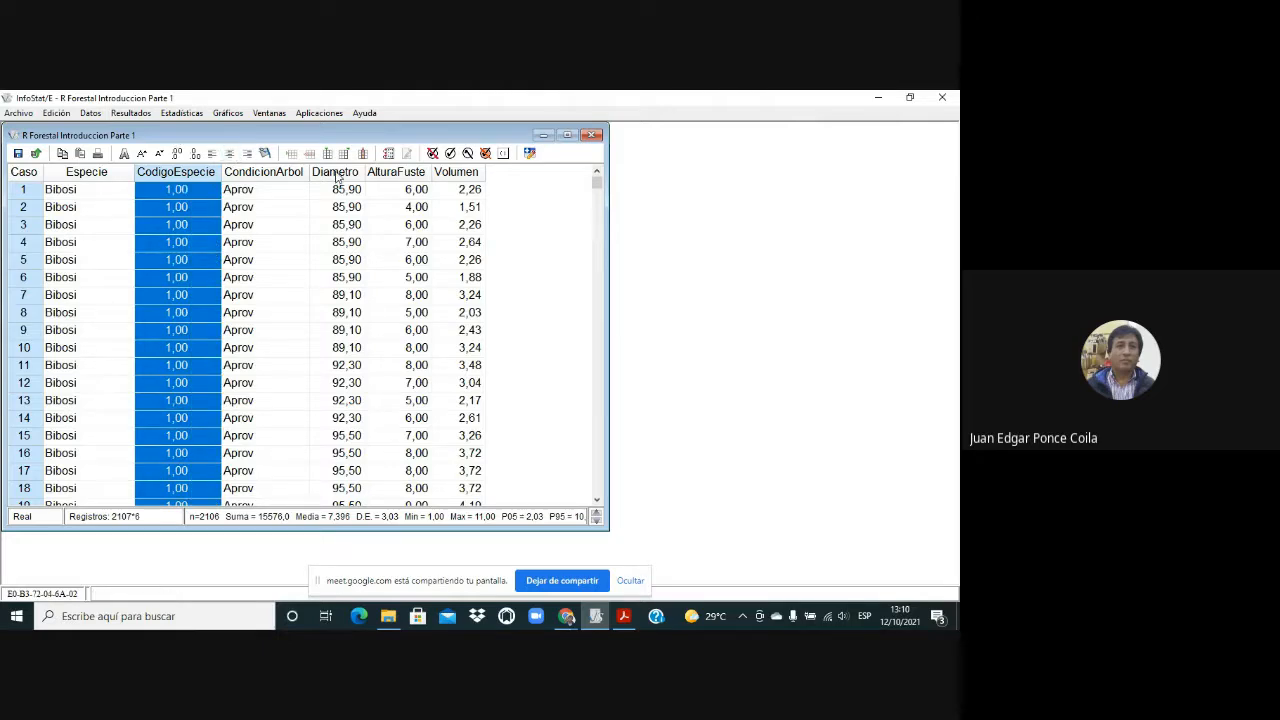
{"action": "left_click_drag", "start_coordinate": [338, 175], "coordinate": [371, 174]}
{"action": "left_click", "coordinate": [230, 155]}
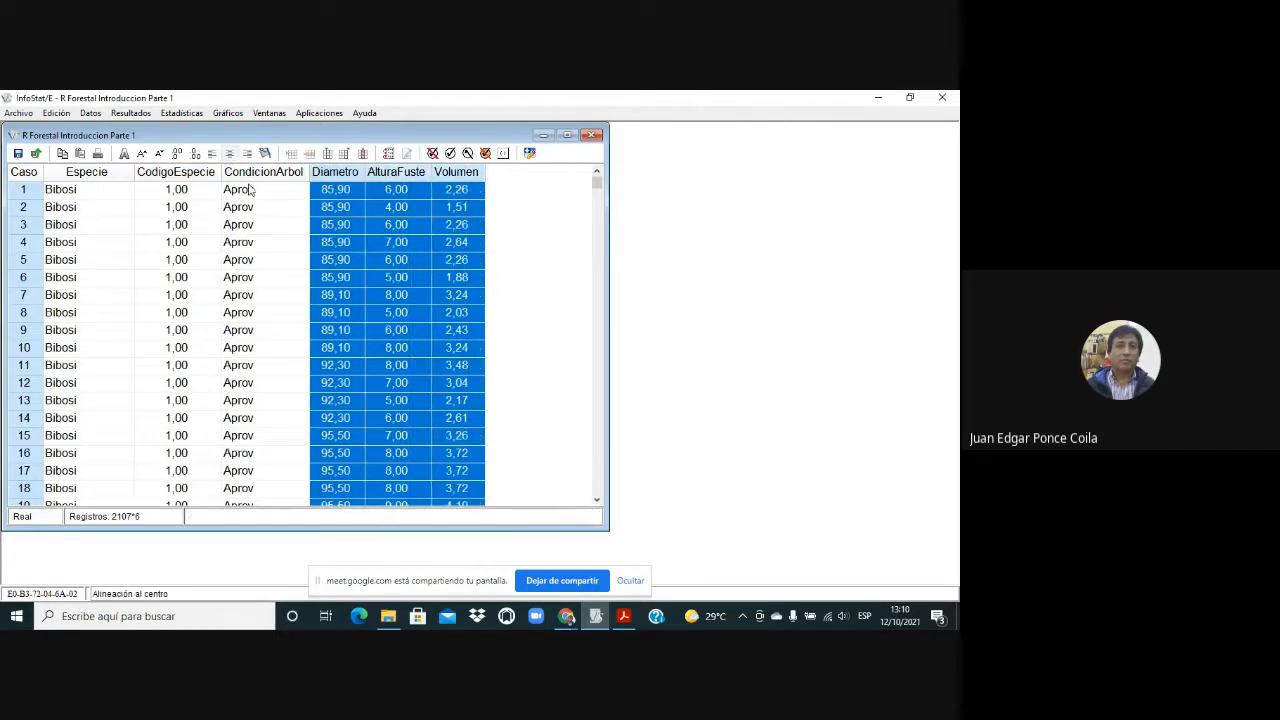
{"action": "left_click", "coordinate": [380, 281]}
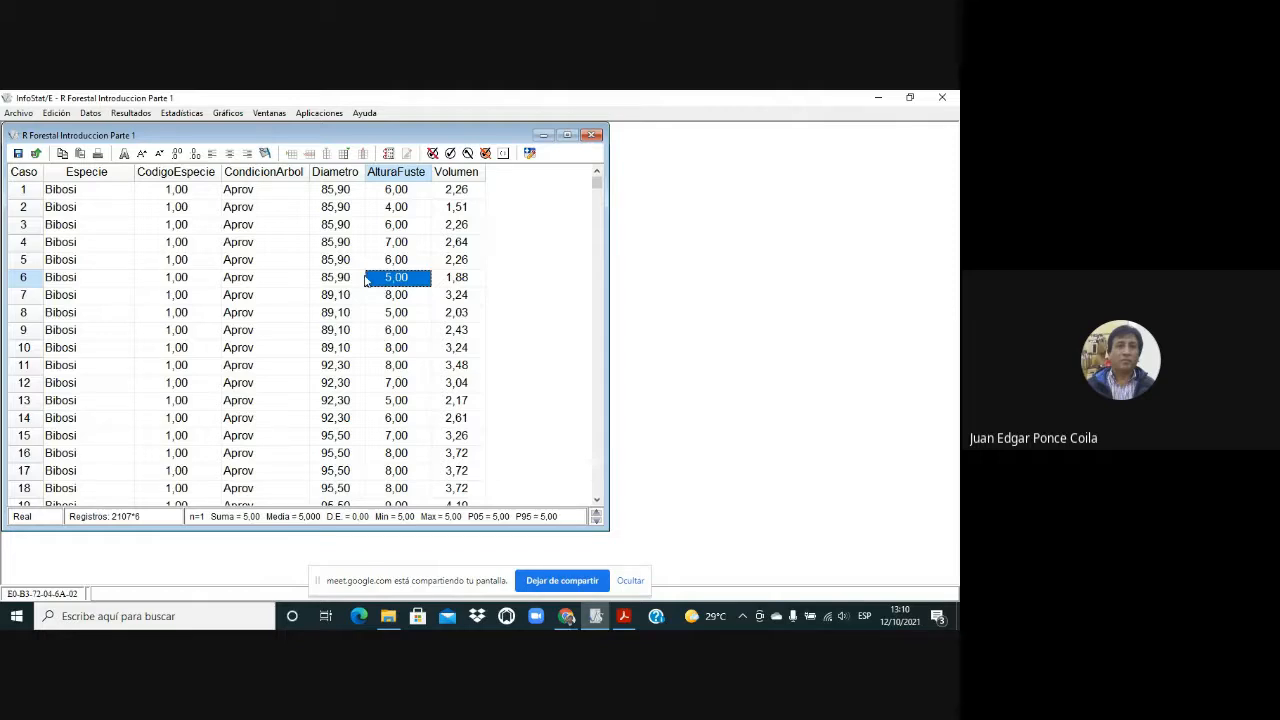
Look through the CodigoEspecie values and change that column's data type to Entero
{"action": "left_click", "coordinate": [181, 172]}
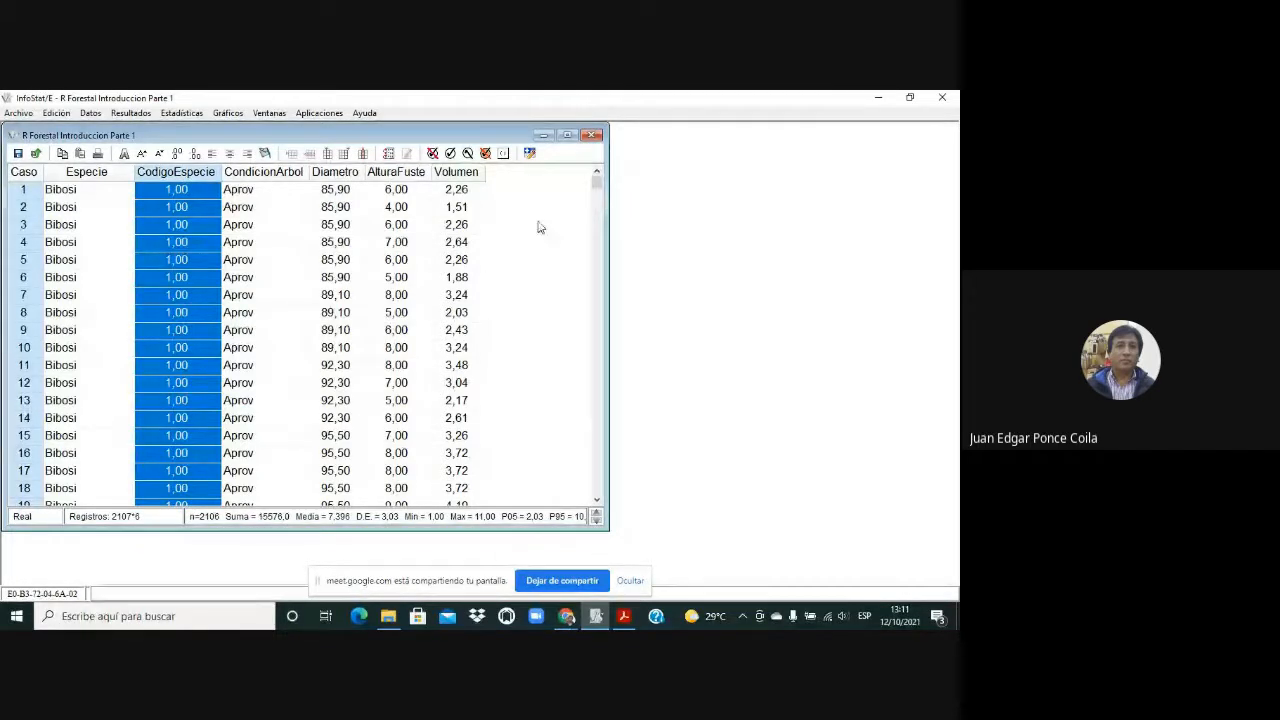
{"action": "left_click_drag", "start_coordinate": [596, 182], "coordinate": [613, 209]}
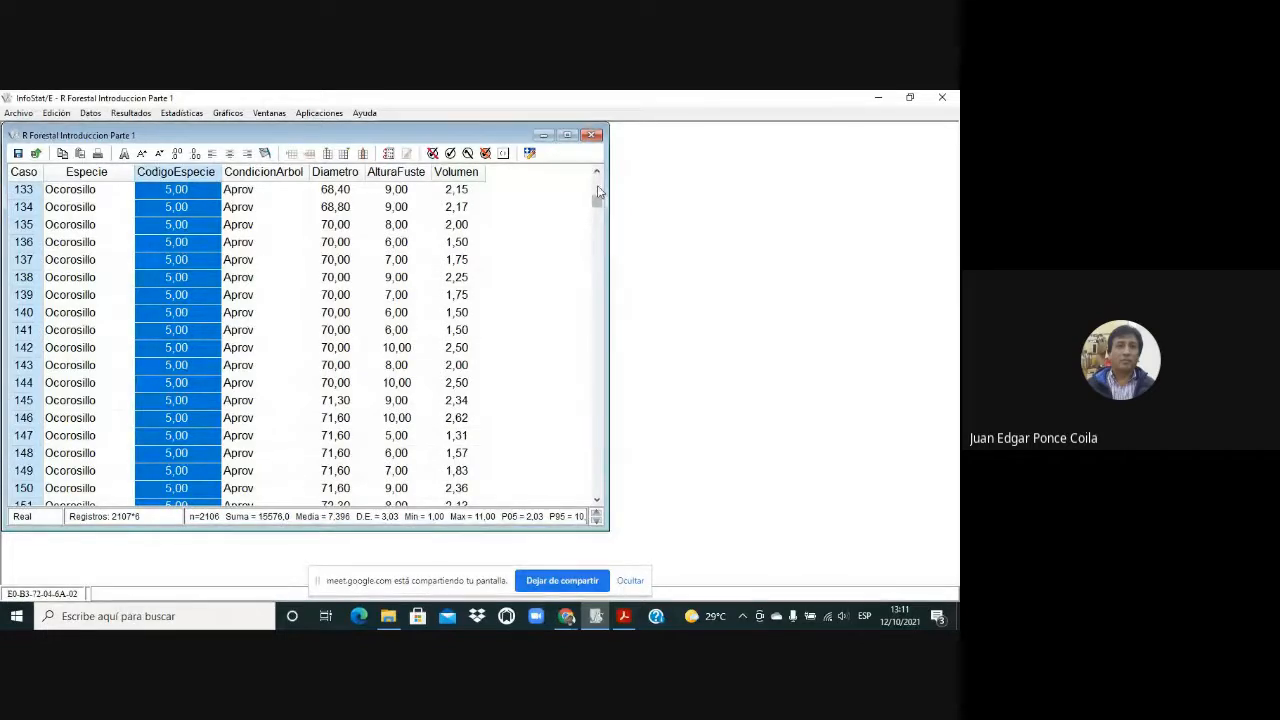
{"action": "left_click", "coordinate": [597, 186]}
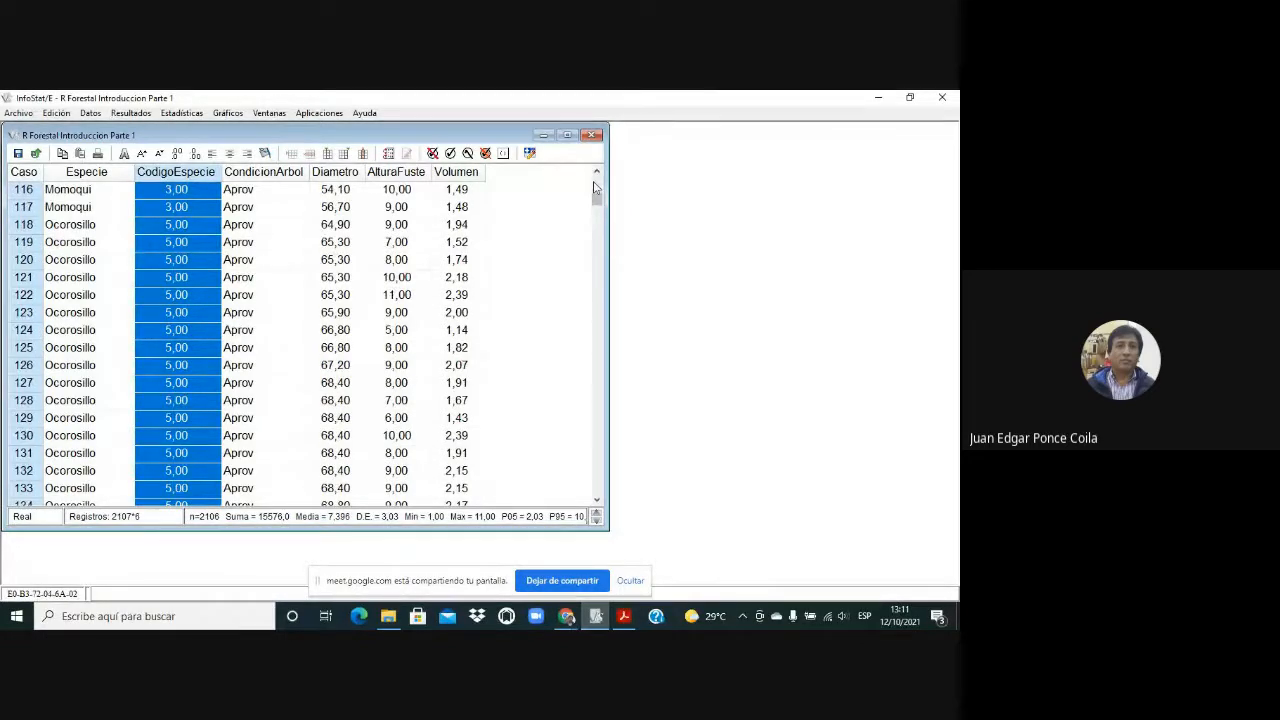
{"action": "left_click", "coordinate": [597, 195]}
{"action": "left_click_drag", "start_coordinate": [597, 195], "coordinate": [596, 176]}
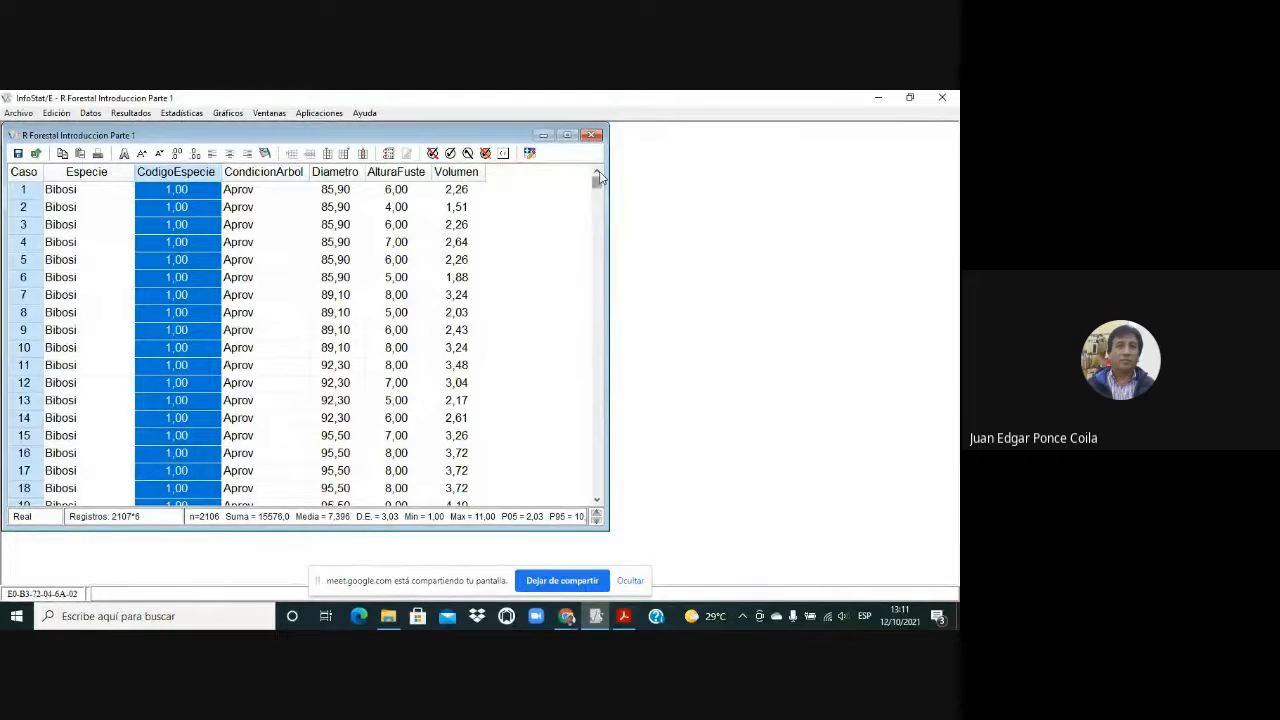
{"action": "right_click", "coordinate": [164, 189]}
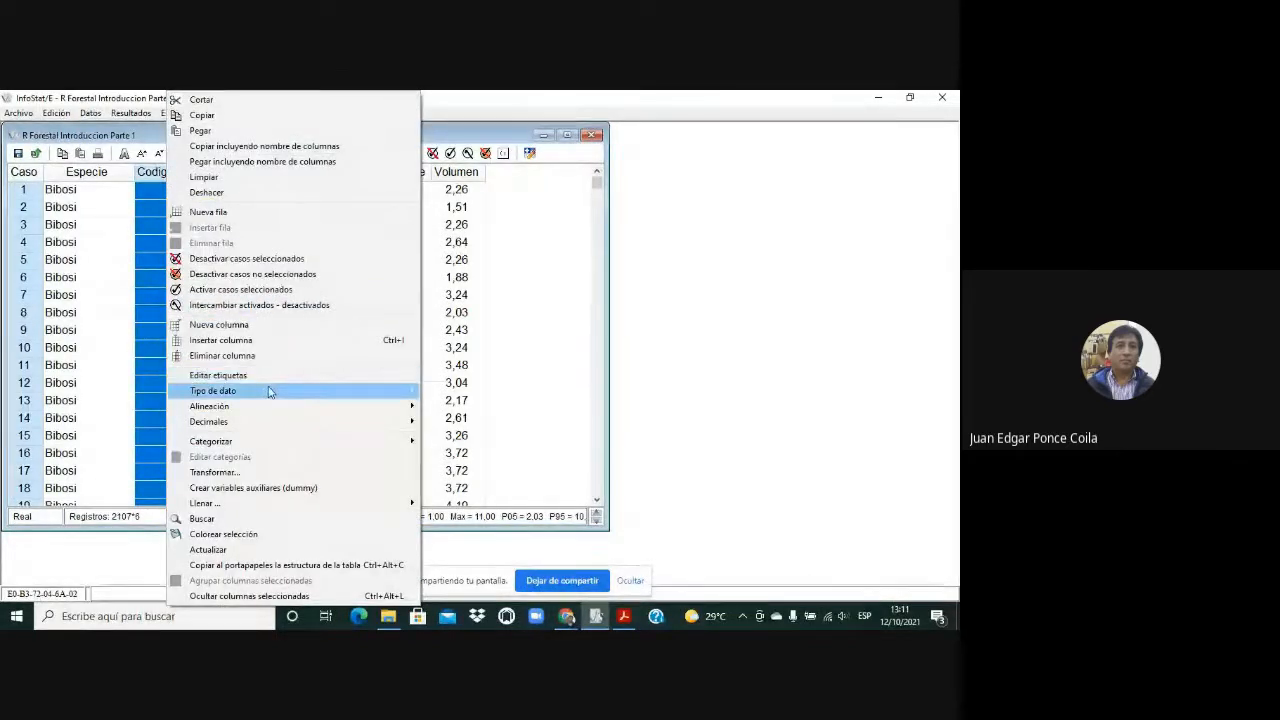
{"action": "mouse_move", "coordinate": [268, 391]}
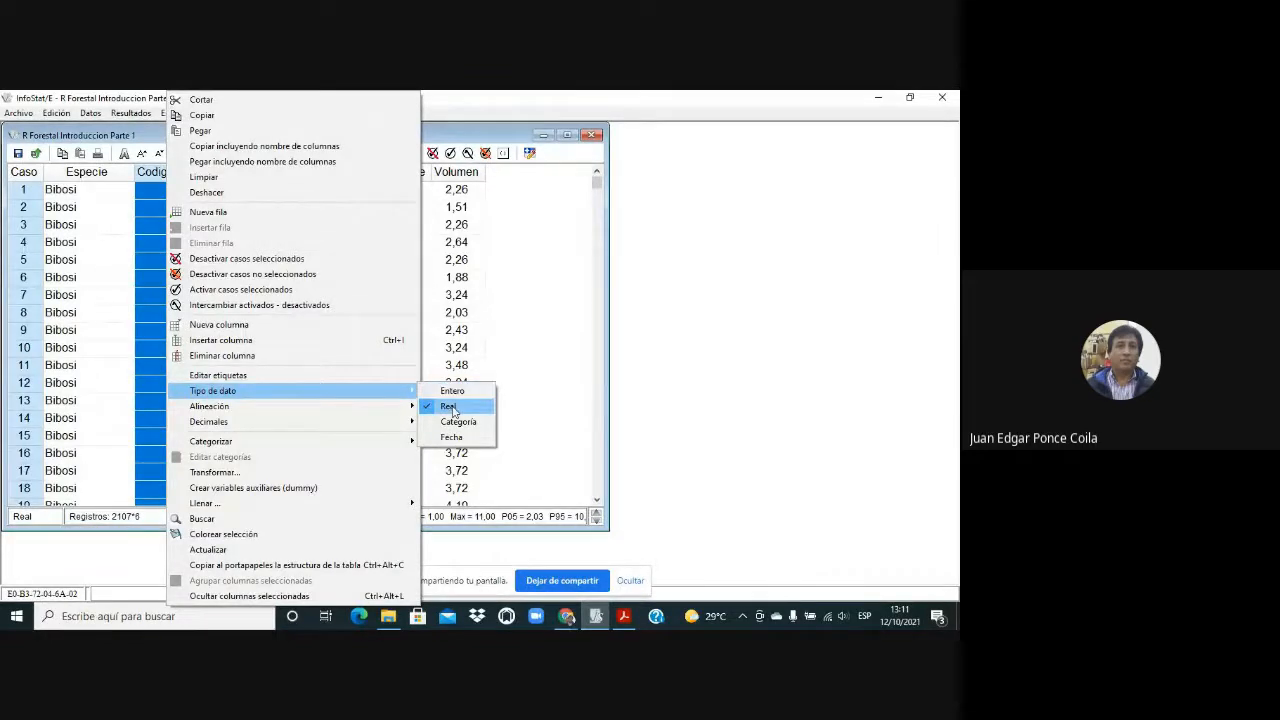
{"action": "left_click", "coordinate": [455, 396]}
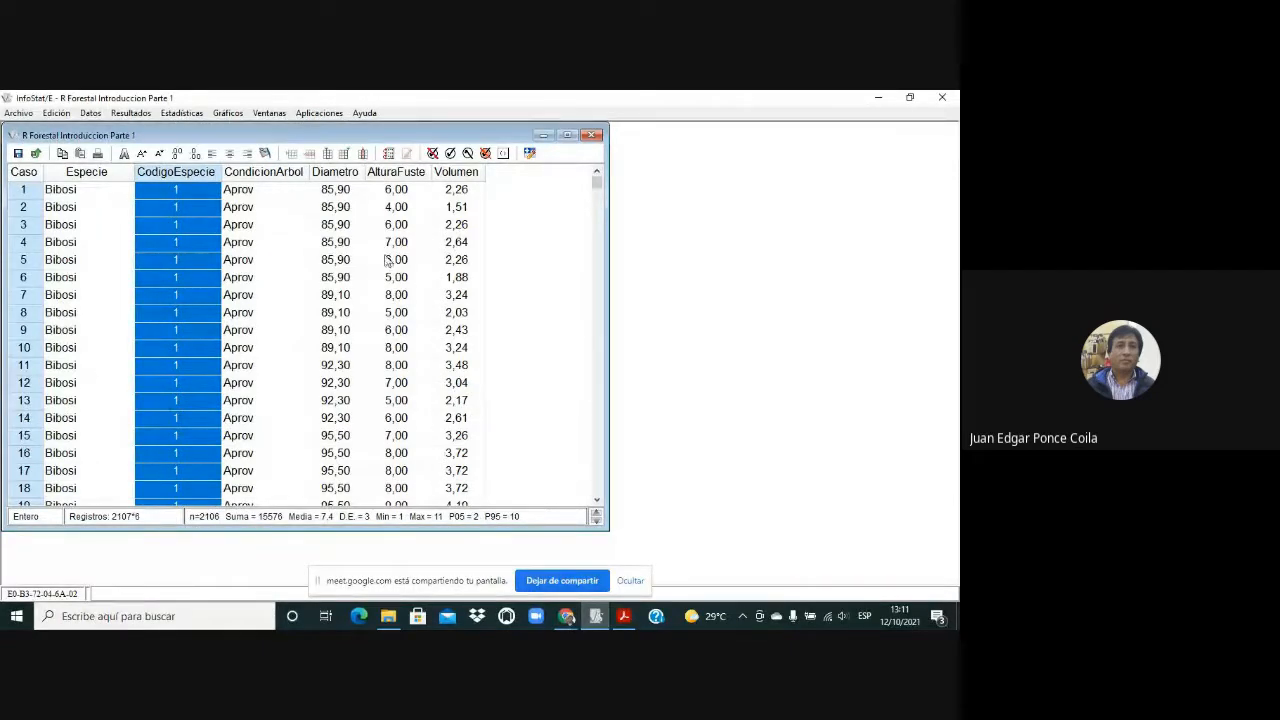
Set the Diametro column to display 1 decimal
{"action": "left_click", "coordinate": [341, 176]}
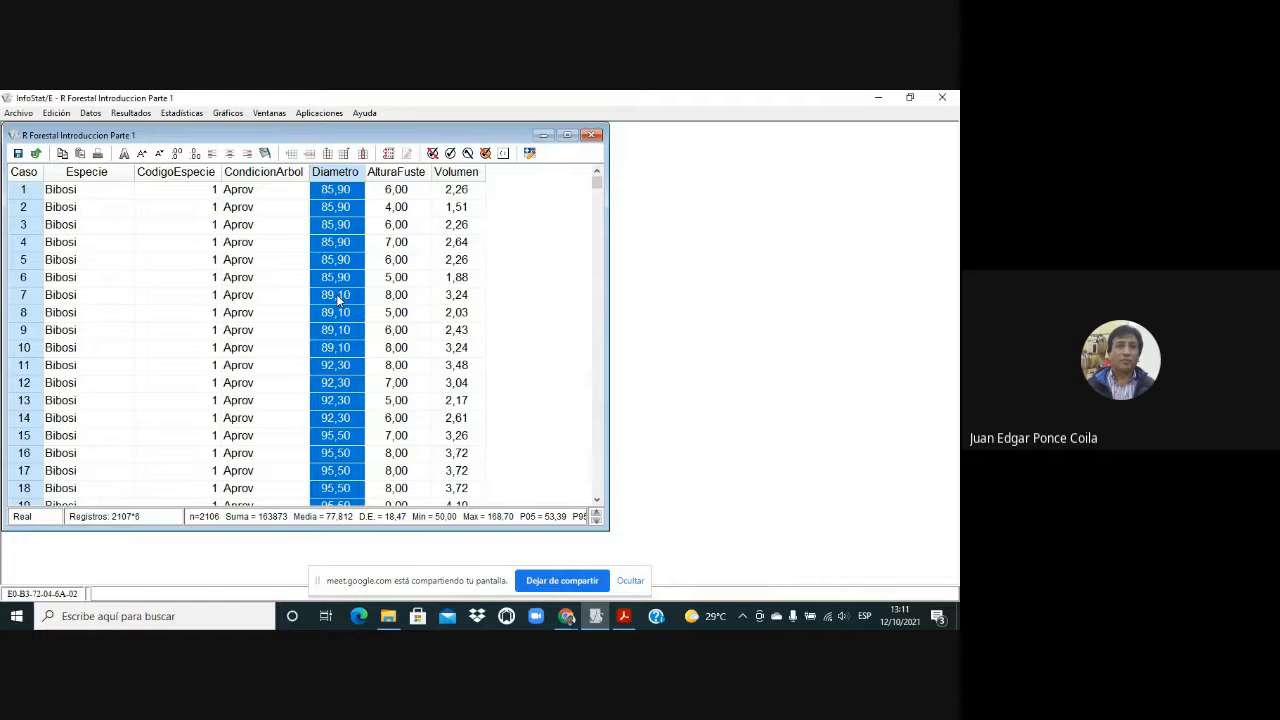
{"action": "right_click", "coordinate": [338, 178]}
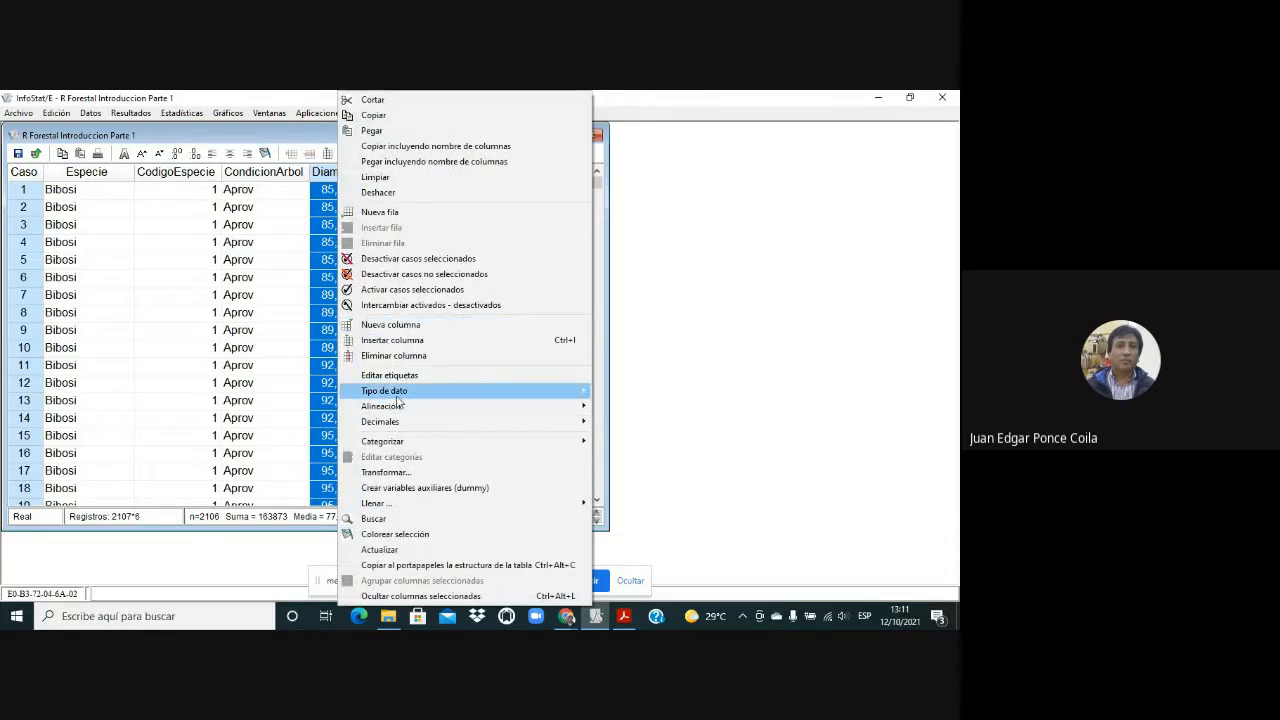
{"action": "mouse_move", "coordinate": [406, 395]}
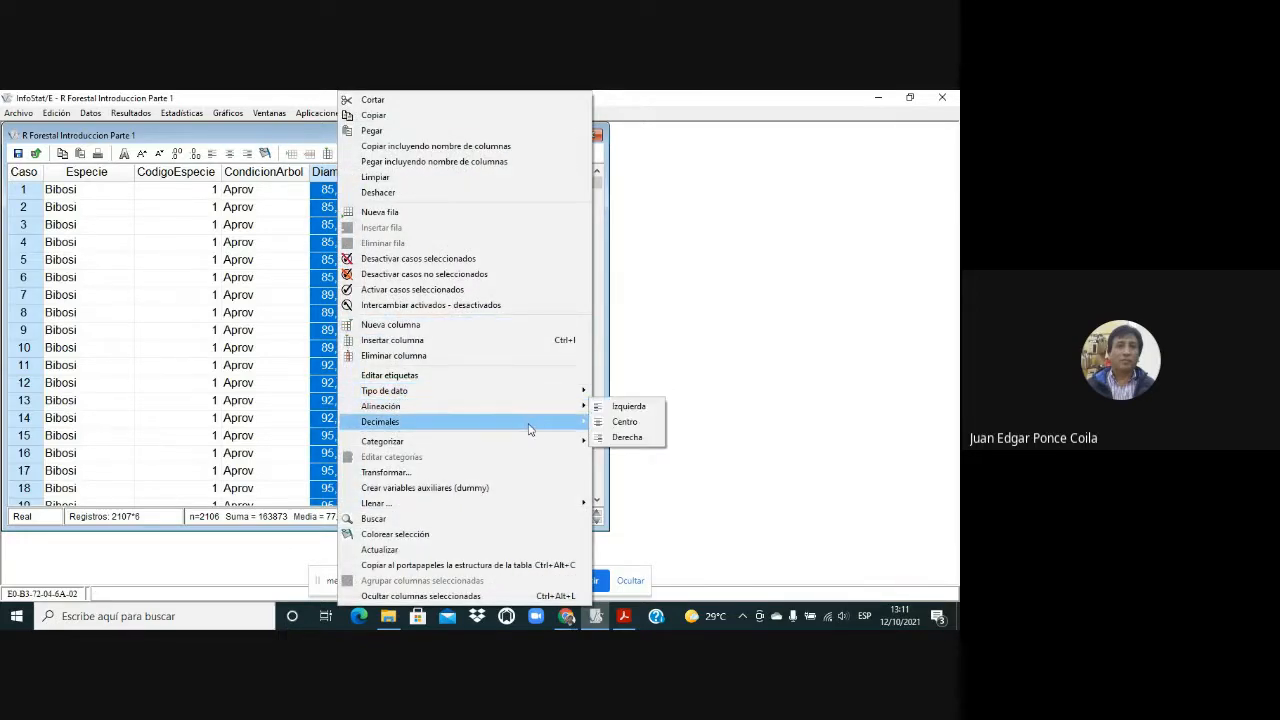
{"action": "mouse_move", "coordinate": [530, 429]}
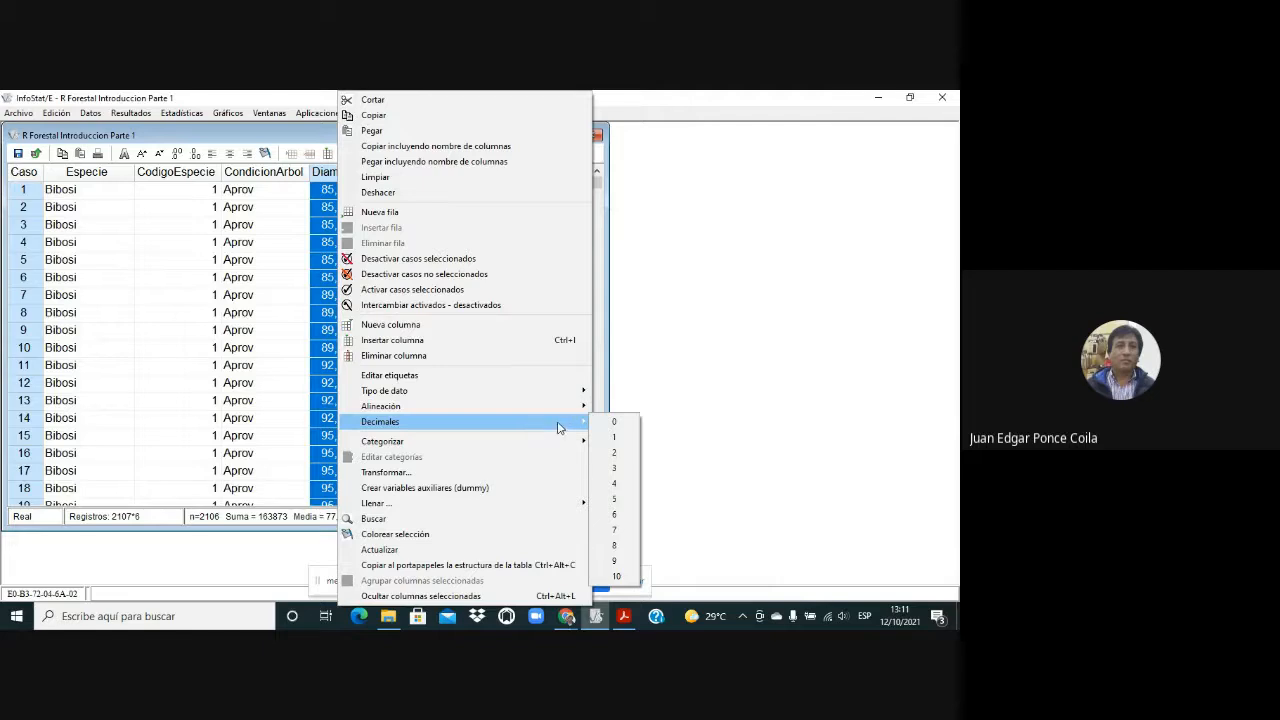
{"action": "left_click", "coordinate": [615, 443]}
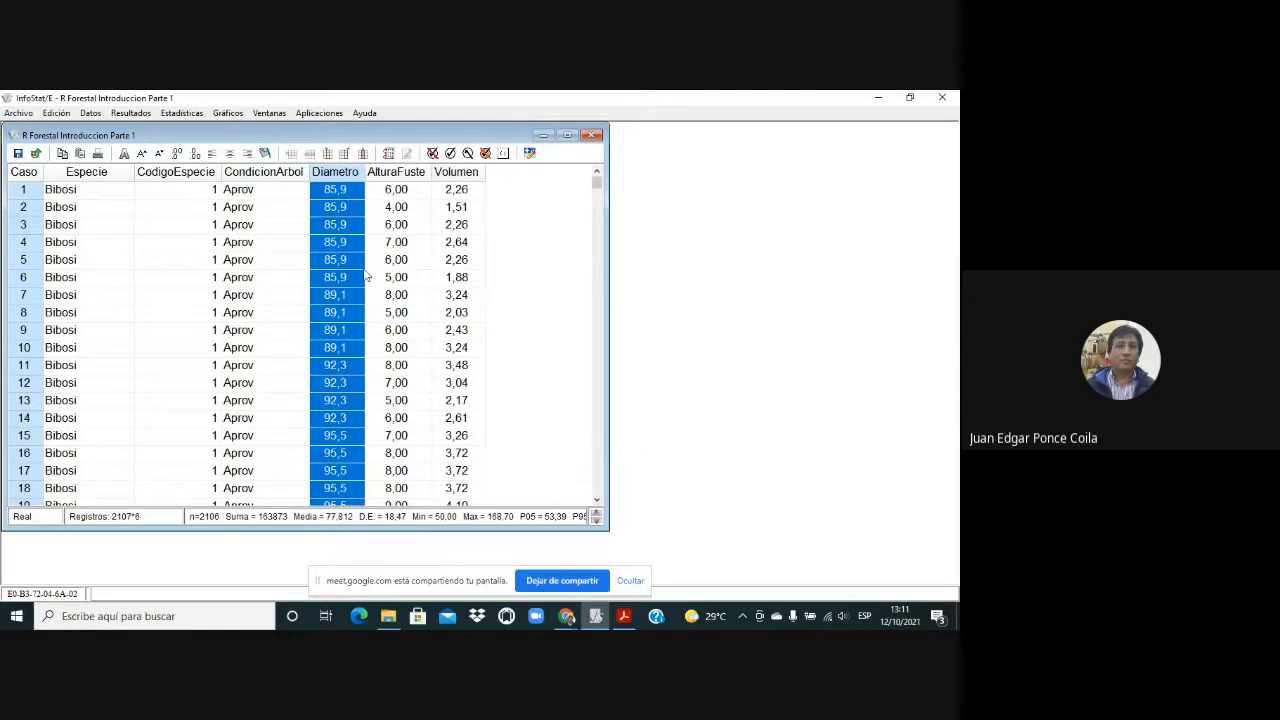
{"action": "left_click", "coordinate": [342, 208]}
{"action": "left_click", "coordinate": [347, 313]}
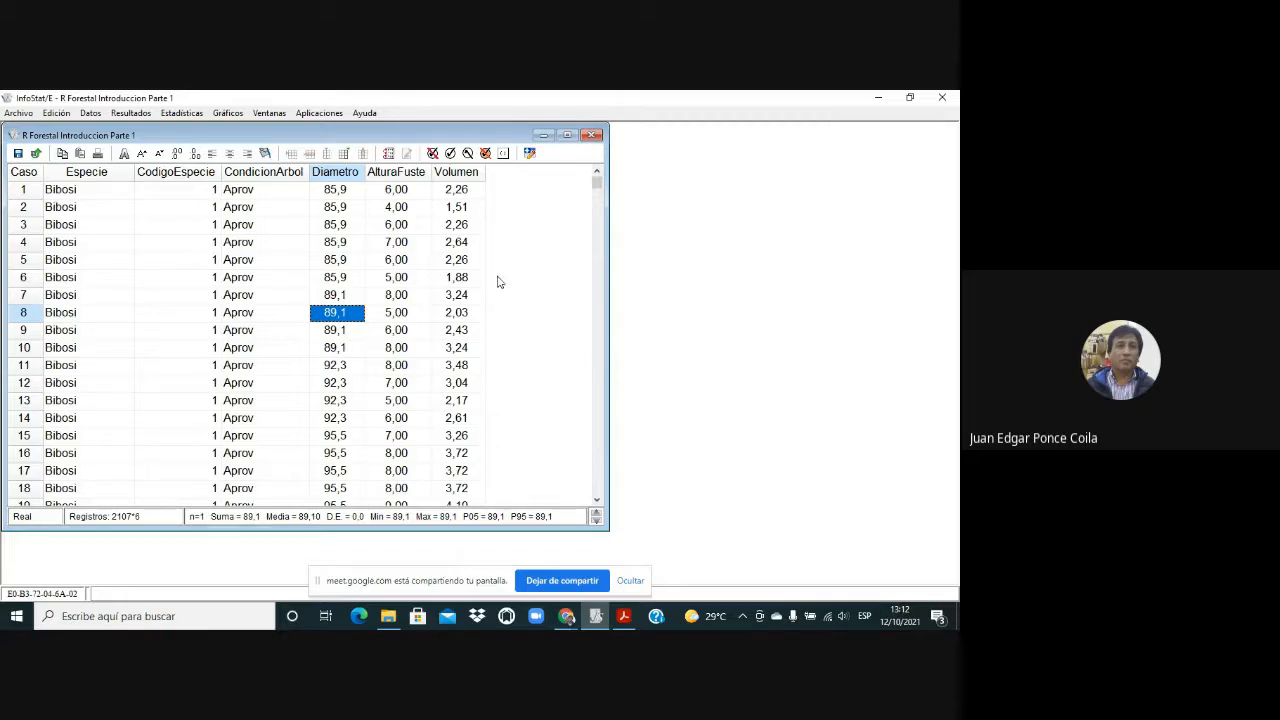
{"action": "key", "text": "Down"}
{"action": "key", "text": "Down"}
{"action": "key", "text": "Down"}
{"action": "key", "text": "Down"}
{"action": "key", "text": "Down"}
{"action": "key", "text": "Down"}
{"action": "key", "text": "Down"}
{"action": "key", "text": "Down"}
{"action": "key", "text": "Down"}
{"action": "key", "text": "Down"}
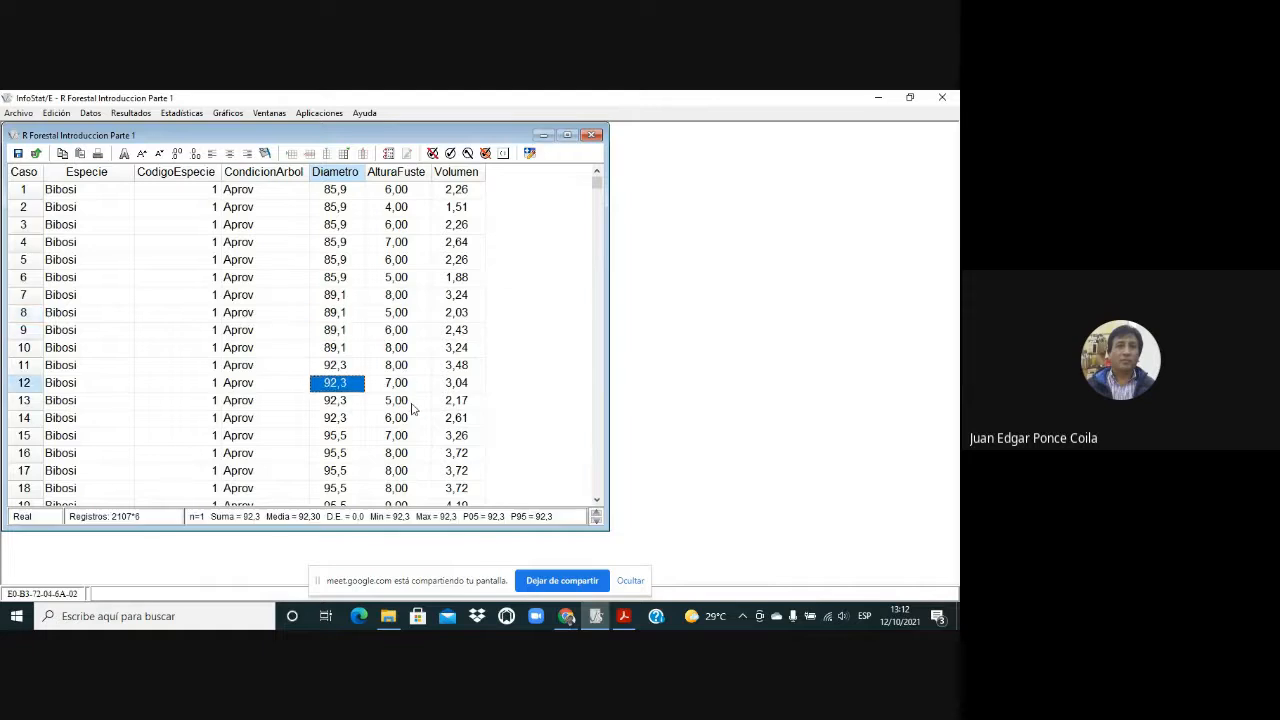
Set the AlturaFuste column to display 0 decimals
{"action": "left_click", "coordinate": [400, 173]}
{"action": "right_click", "coordinate": [400, 259]}
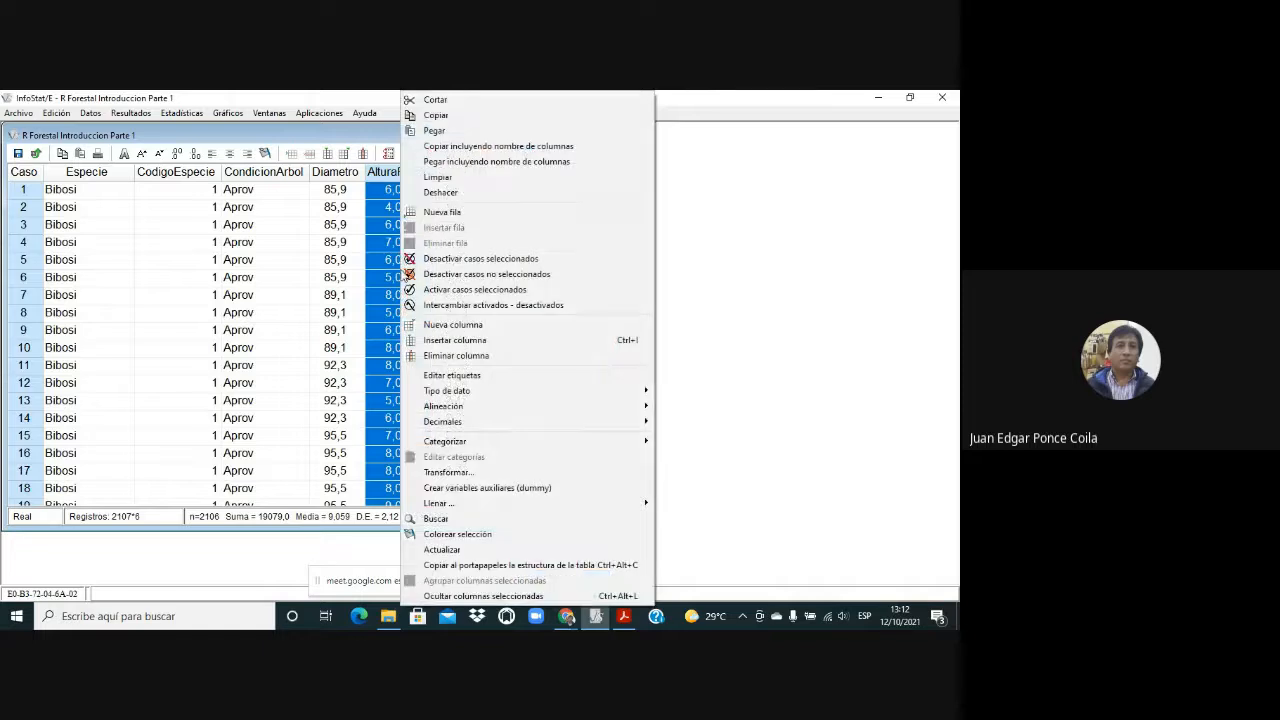
{"action": "mouse_move", "coordinate": [460, 407]}
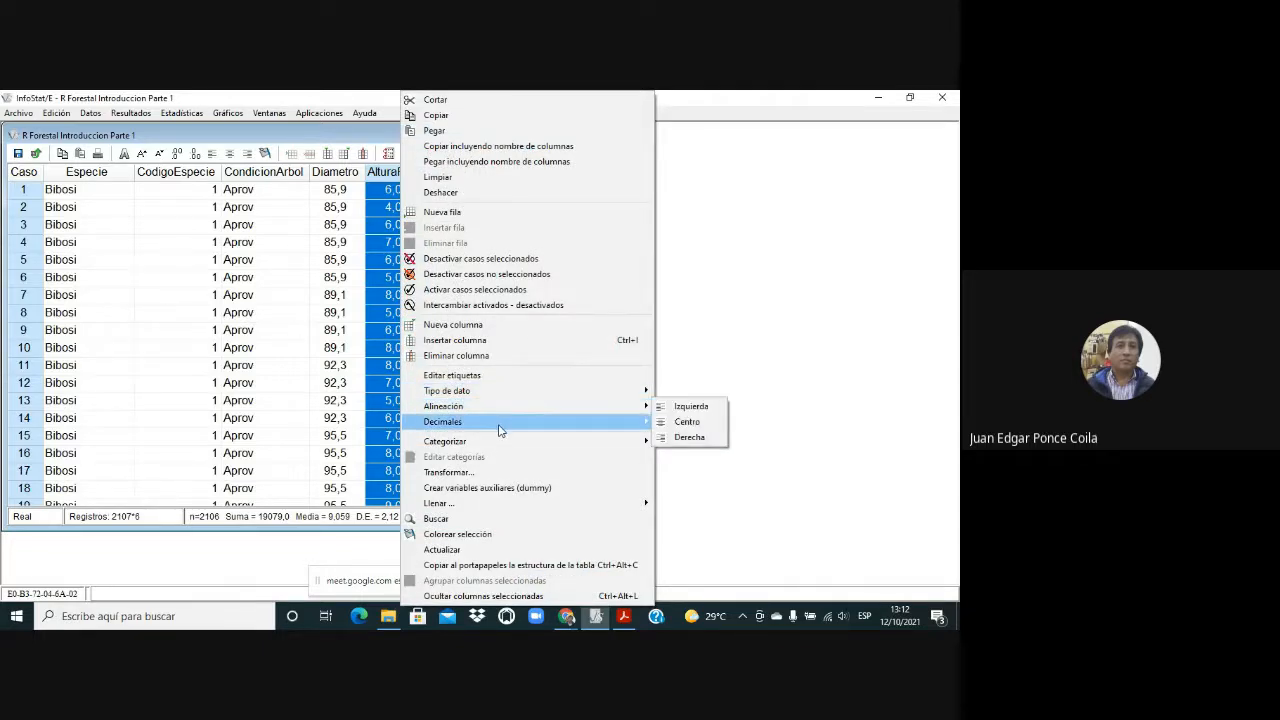
{"action": "mouse_move", "coordinate": [500, 428]}
{"action": "left_click", "coordinate": [673, 422]}
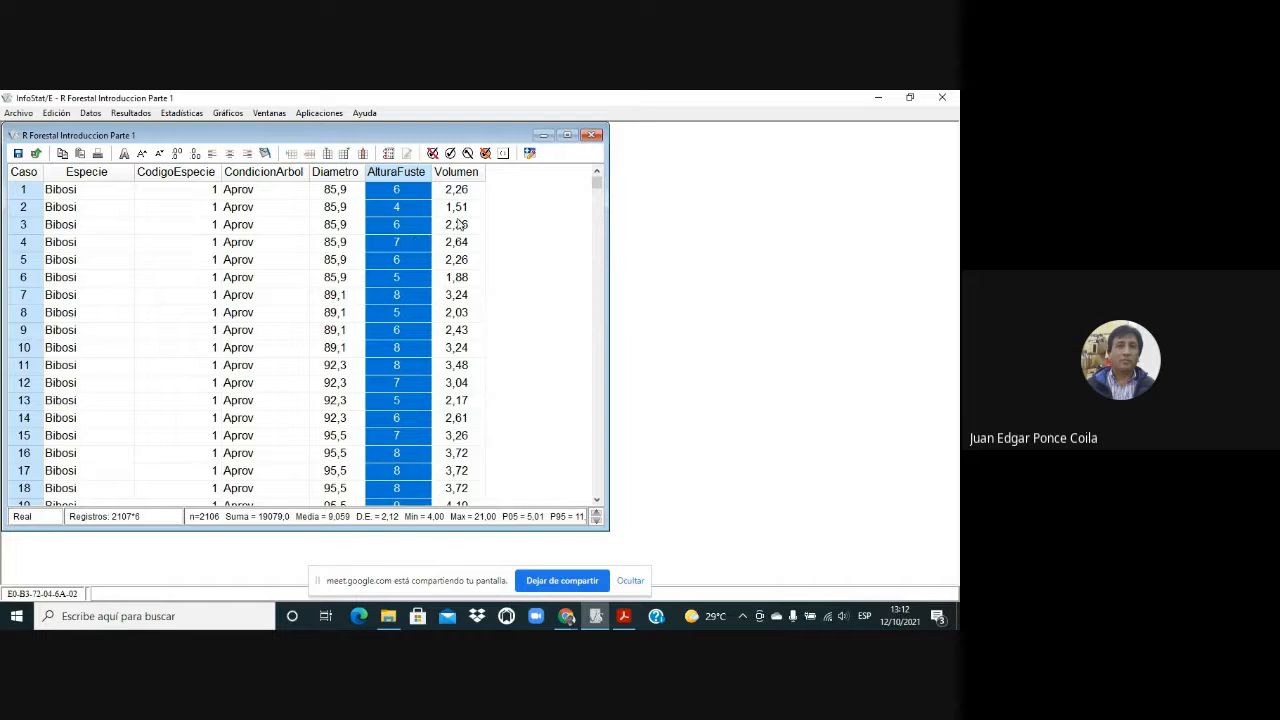
Centre the integer values of the CodigoEspecie column again
{"action": "left_click", "coordinate": [474, 174]}
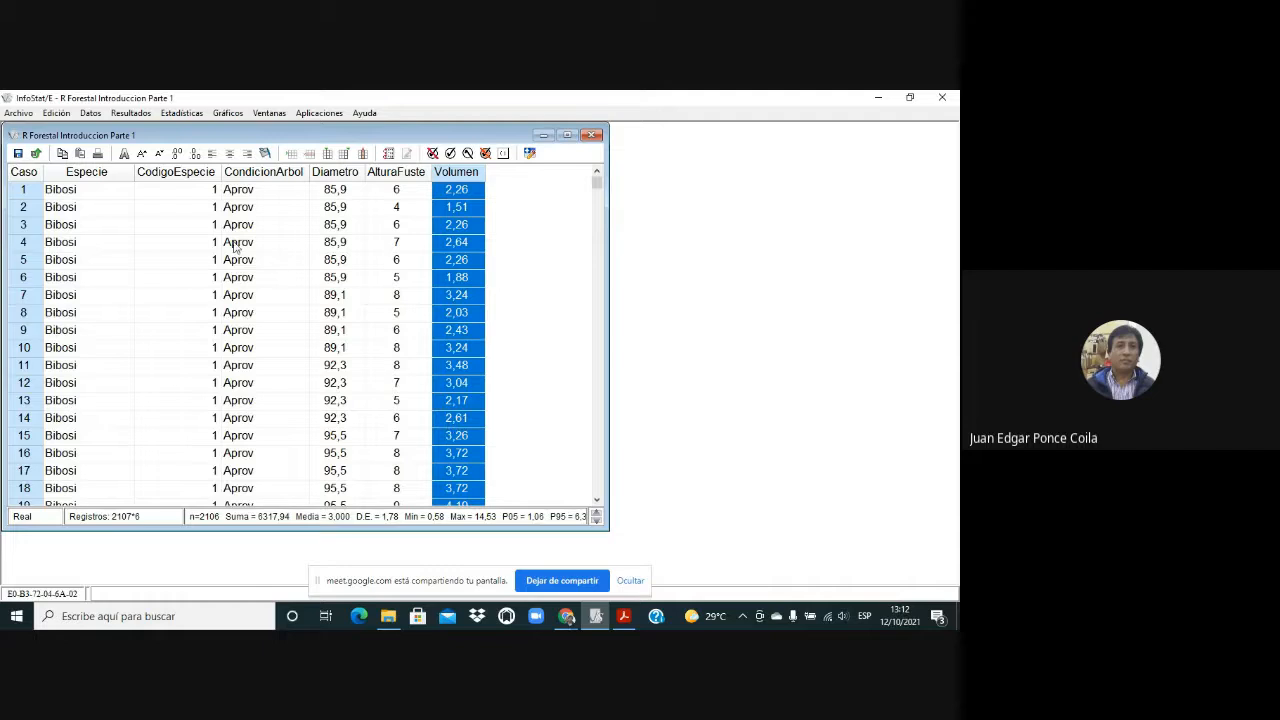
{"action": "left_click", "coordinate": [169, 177]}
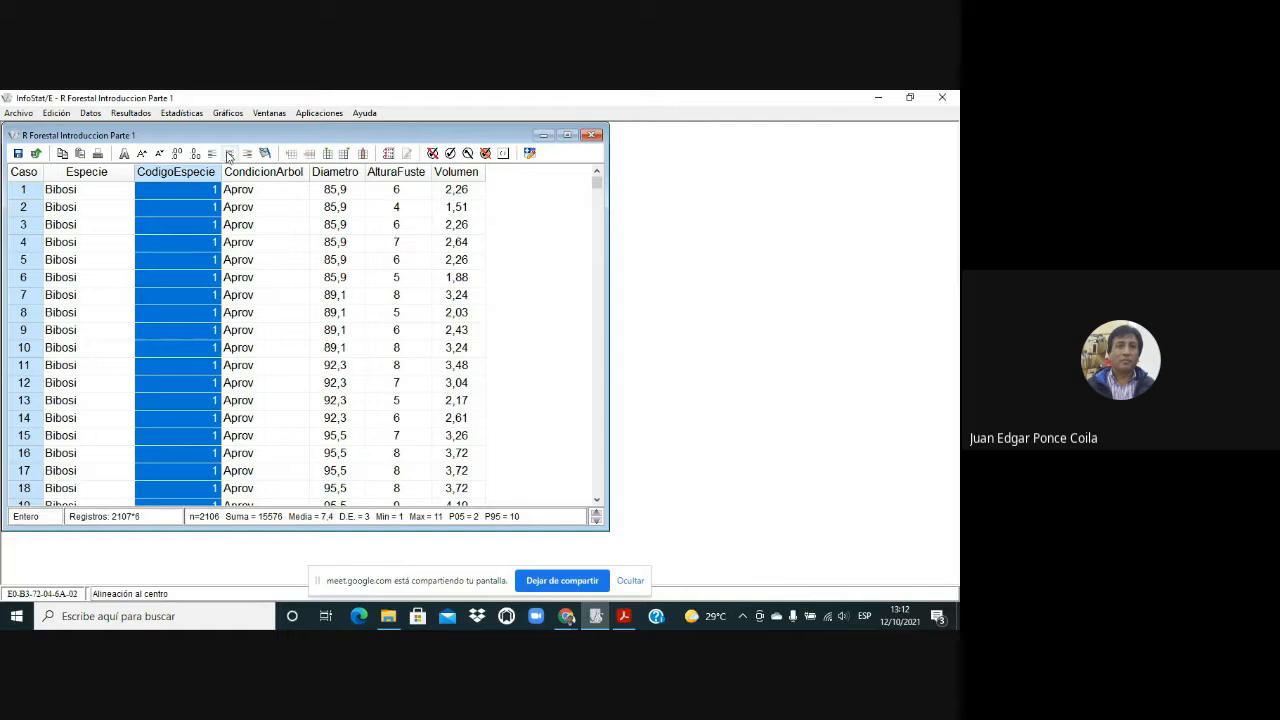
{"action": "left_click", "coordinate": [232, 296]}
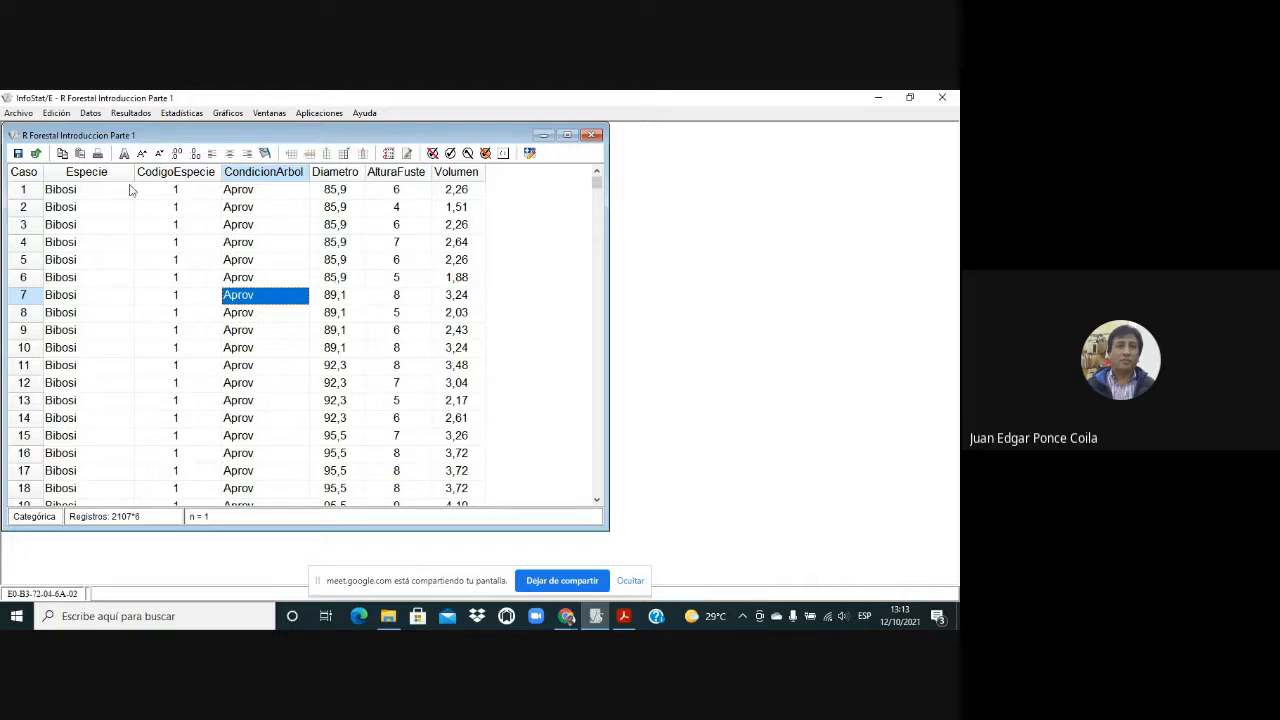
Save the table as R Forestal Introduccion Parte 1 in the Infostat2 (*.IDB2) format in the Semestre 2-2021 folder
{"action": "left_click", "coordinate": [26, 117]}
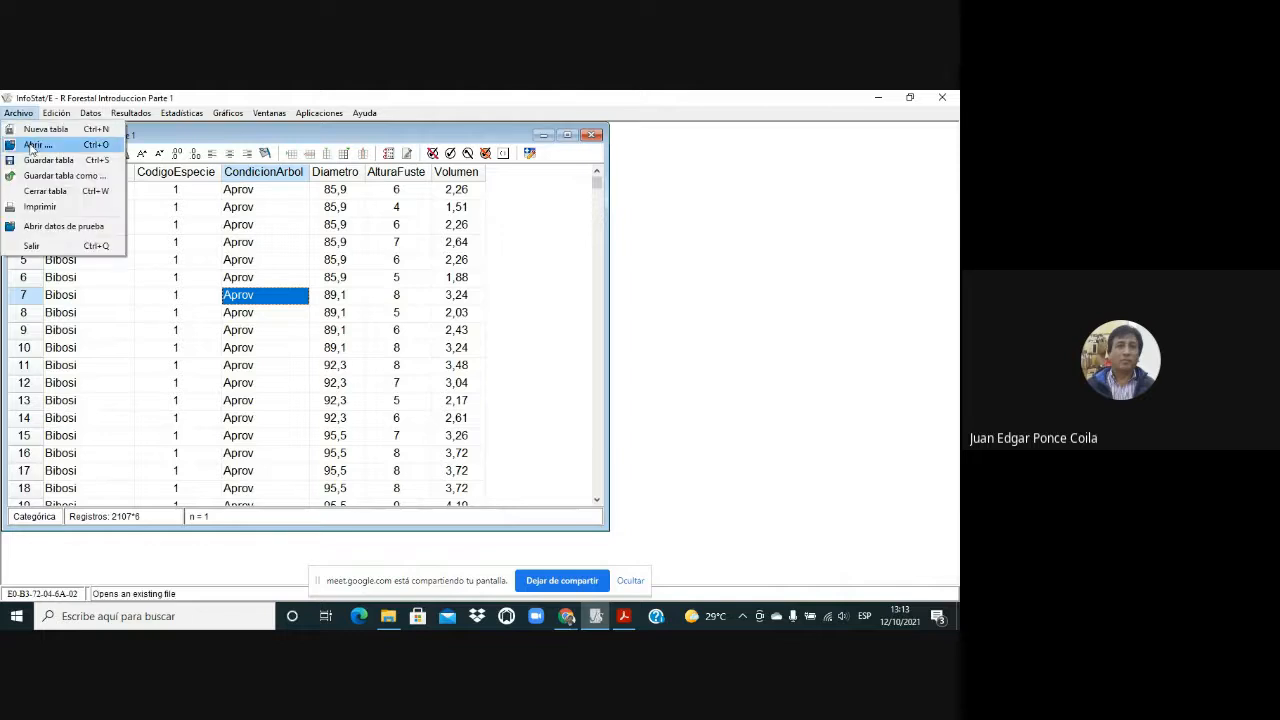
{"action": "left_click", "coordinate": [44, 177]}
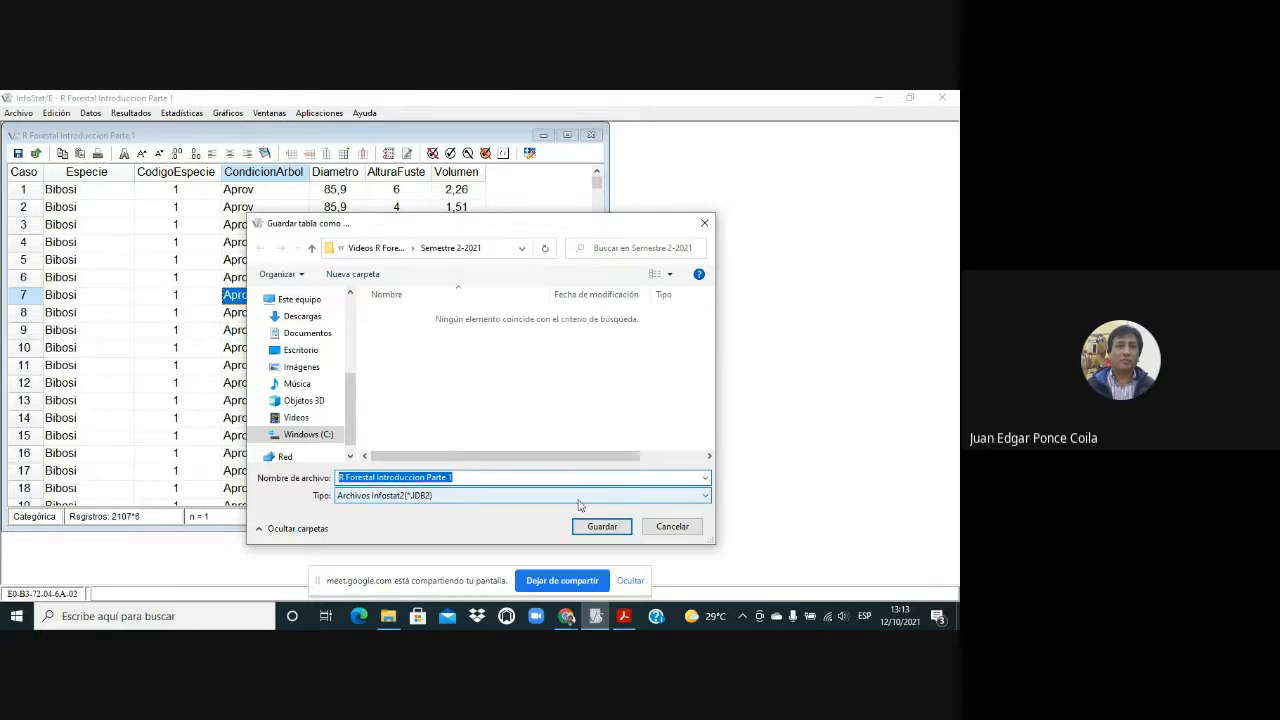
{"action": "left_click", "coordinate": [612, 528]}
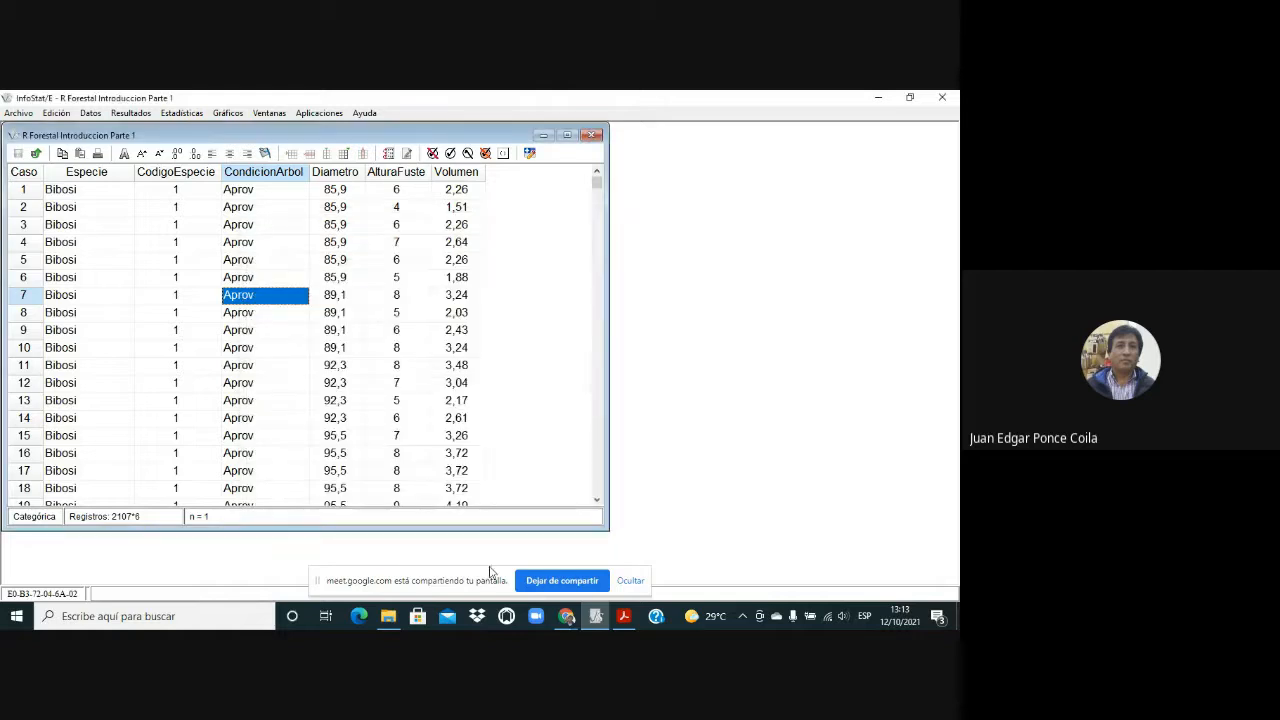
Switch to File Explorer and open Aula_Virtual_MAF315 > Tema 1 Introduccion > Videos R Forestal > Semestre 2-2021 to view the saved files
{"action": "left_click", "coordinate": [388, 616]}
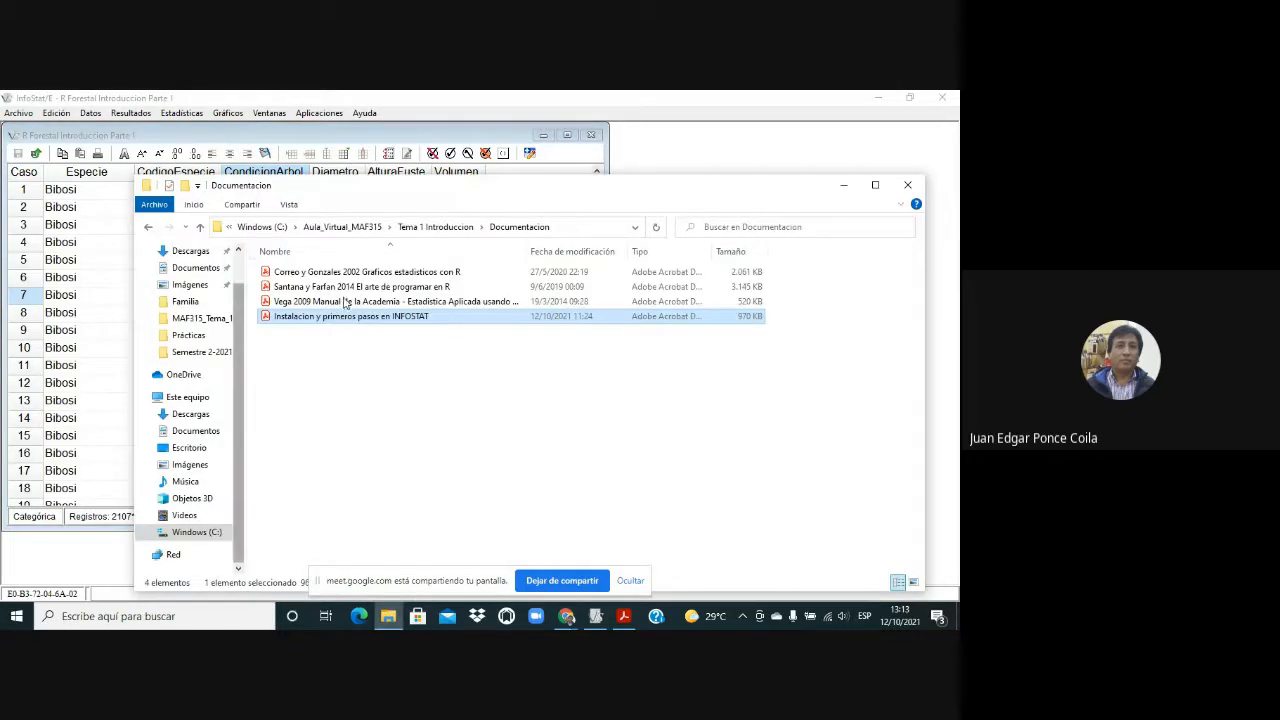
{"action": "left_click", "coordinate": [328, 228]}
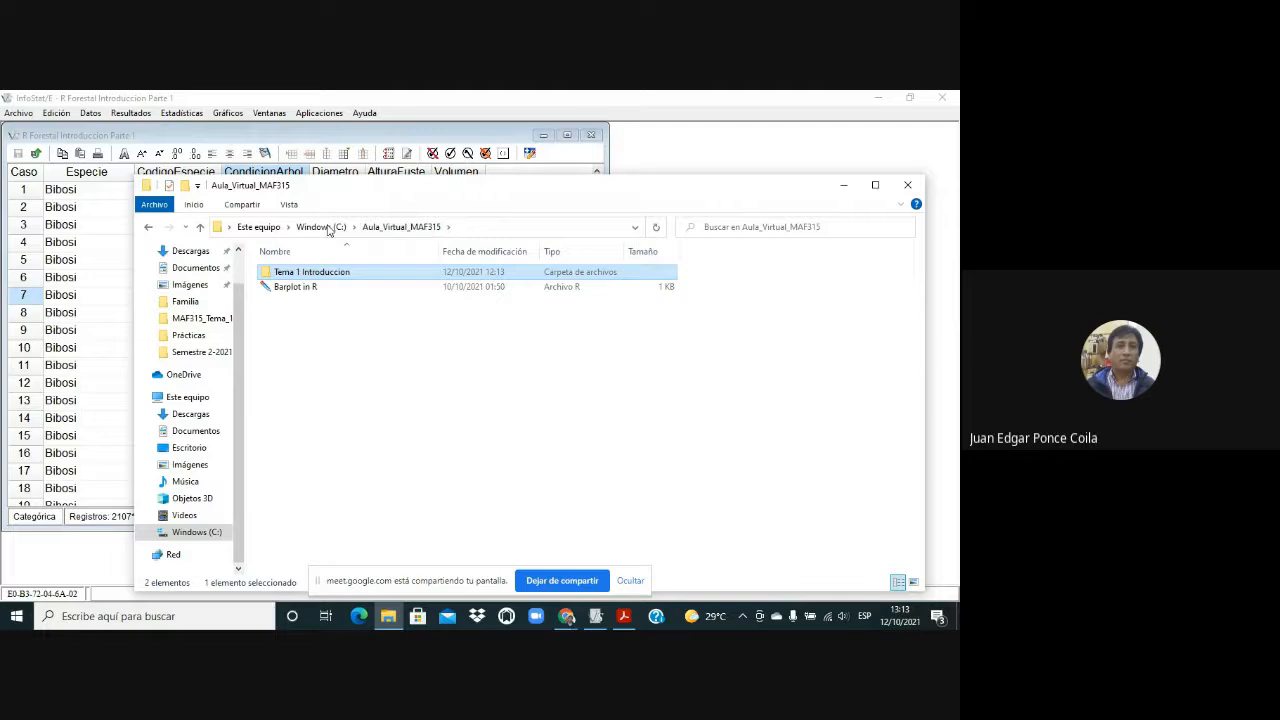
{"action": "double_click", "coordinate": [300, 272]}
{"action": "left_click", "coordinate": [323, 317]}
{"action": "double_click", "coordinate": [323, 317]}
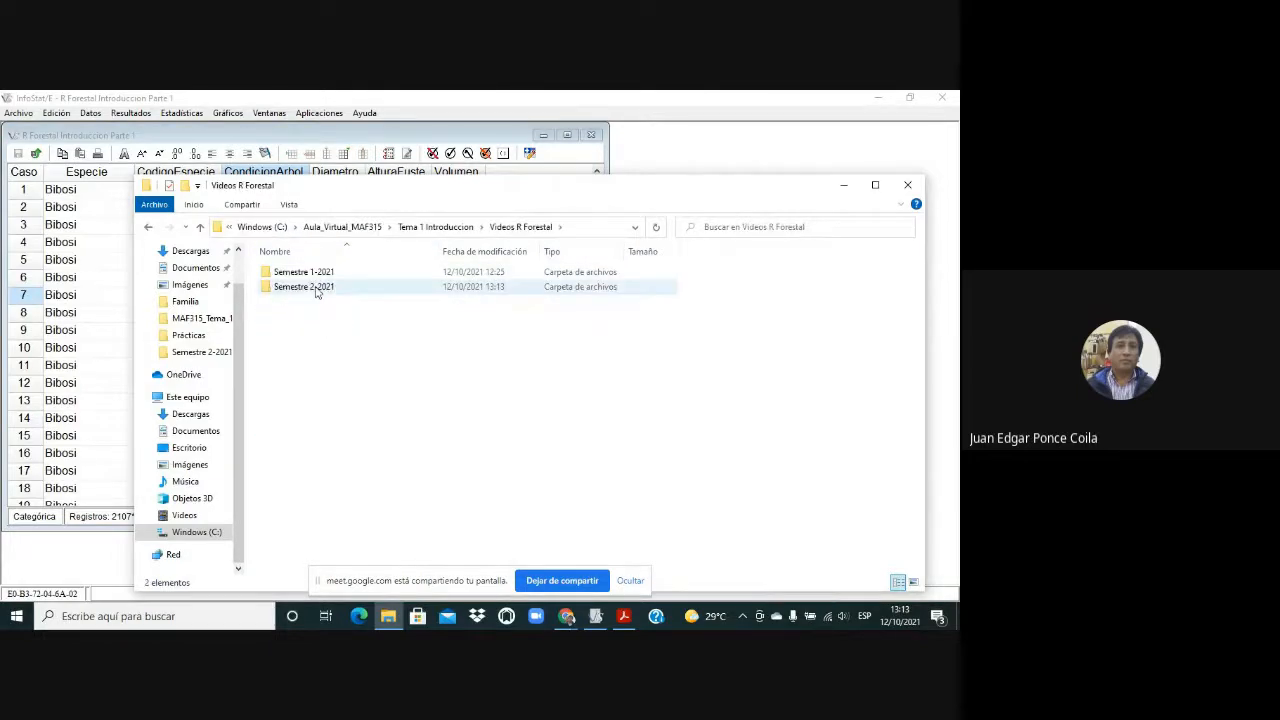
{"action": "double_click", "coordinate": [312, 287]}
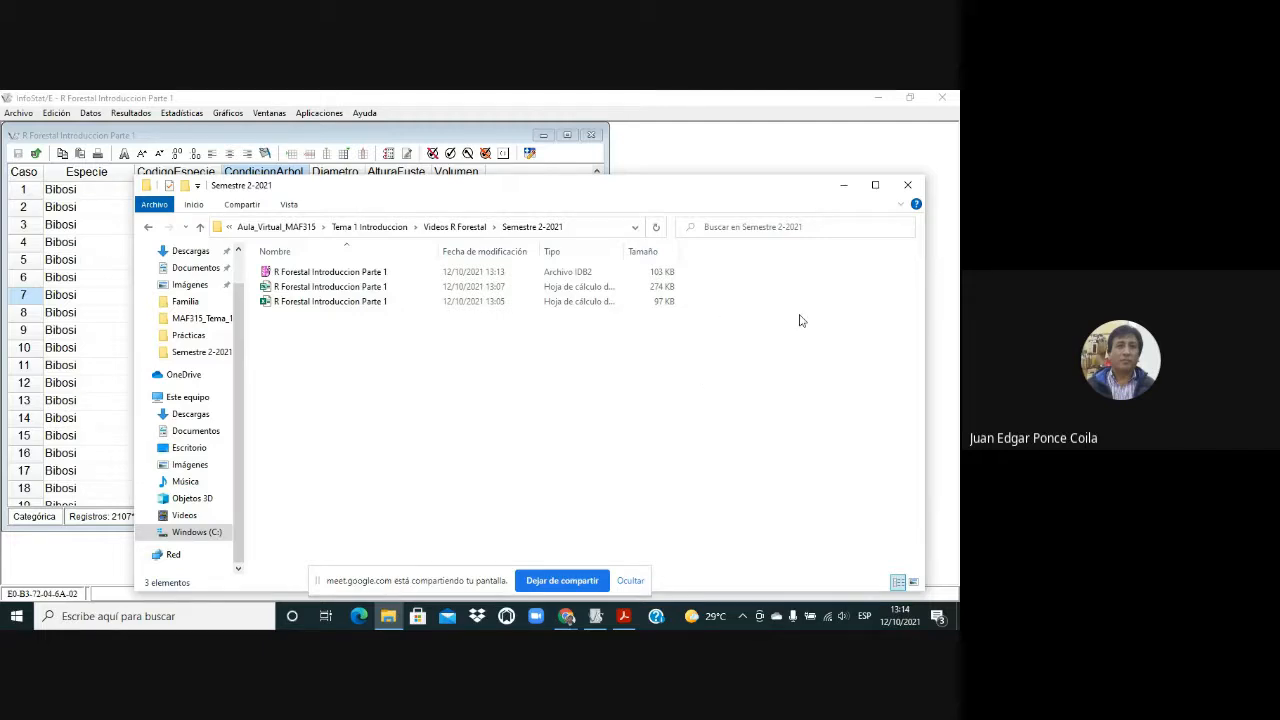
Return to the InfoStat table and check the summary statistics of the Diametro, Volumen and AlturaFuste columns
{"action": "left_click", "coordinate": [843, 186]}
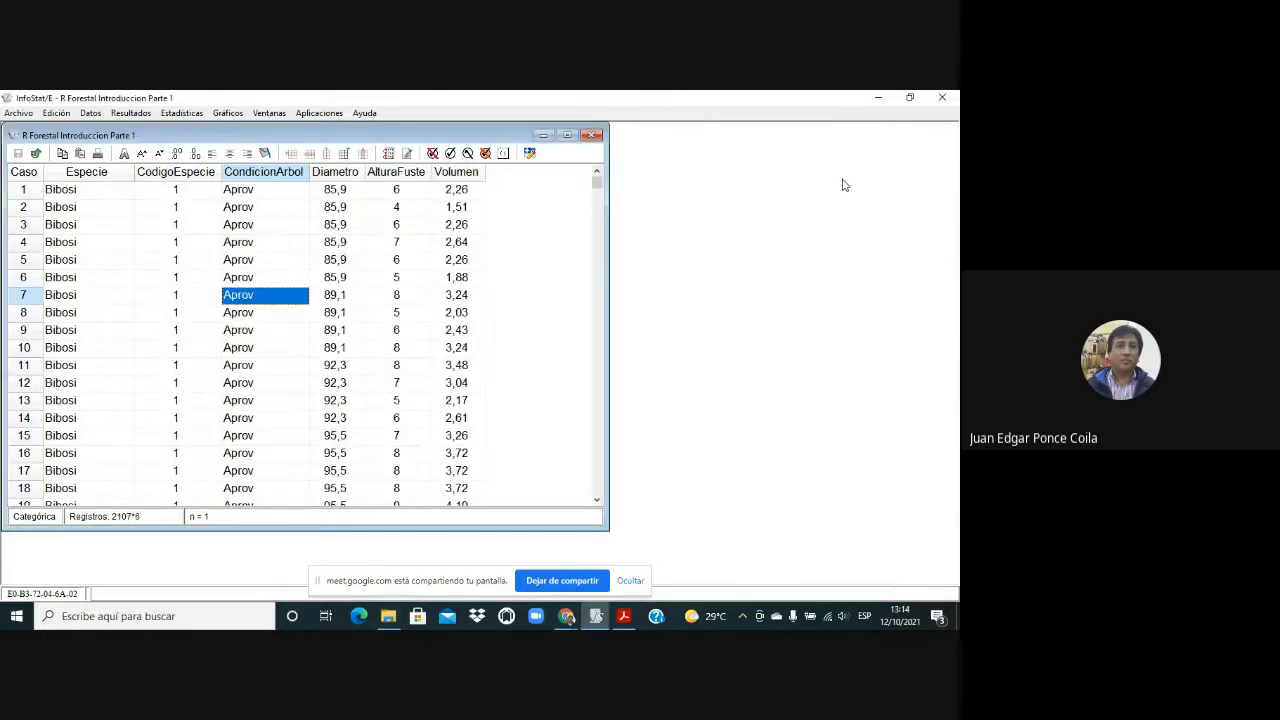
{"action": "left_click", "coordinate": [344, 177]}
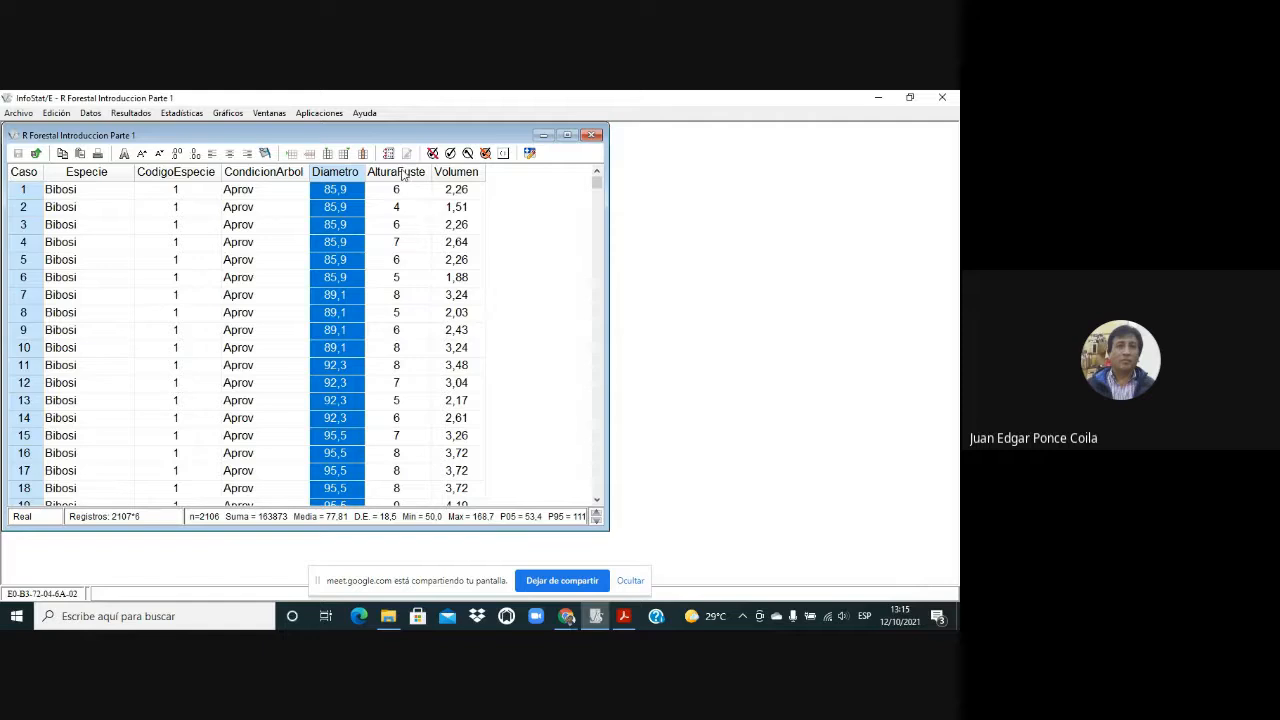
{"action": "left_click", "coordinate": [469, 174]}
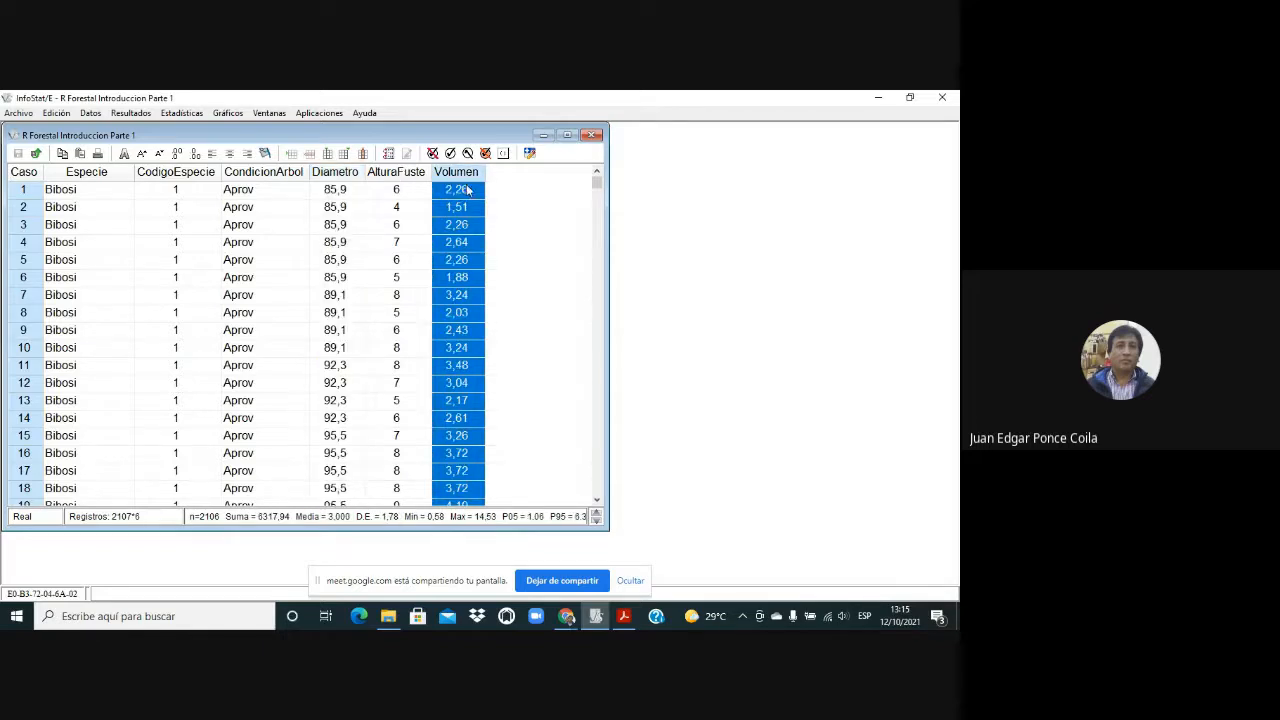
{"action": "left_click", "coordinate": [401, 175]}
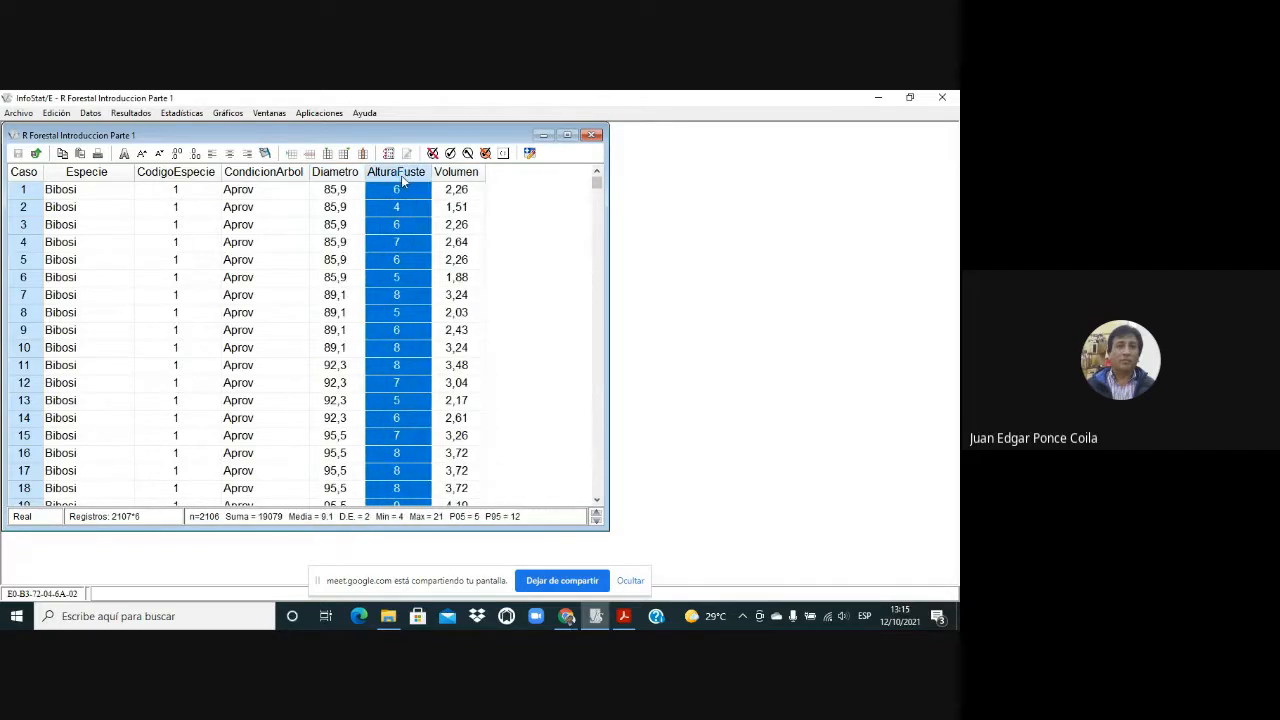
Colour all cells of the Volumen column light green
{"action": "left_click", "coordinate": [469, 176]}
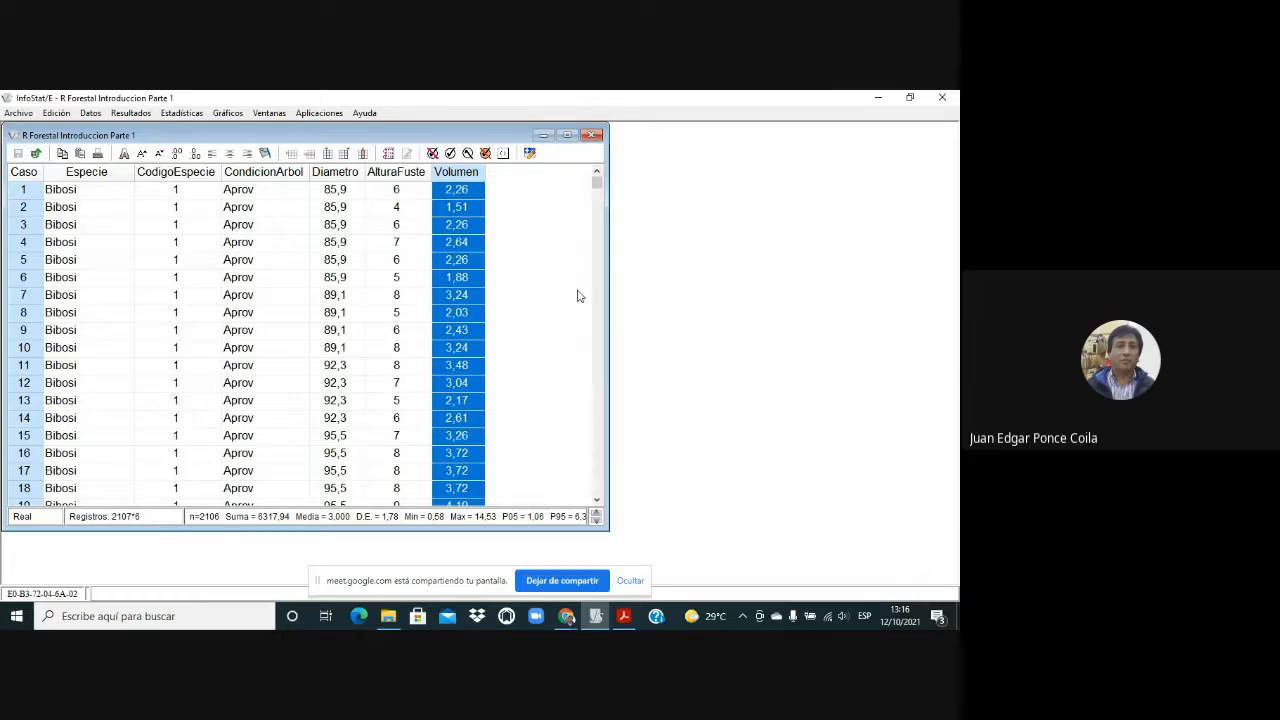
{"action": "right_click", "coordinate": [462, 228]}
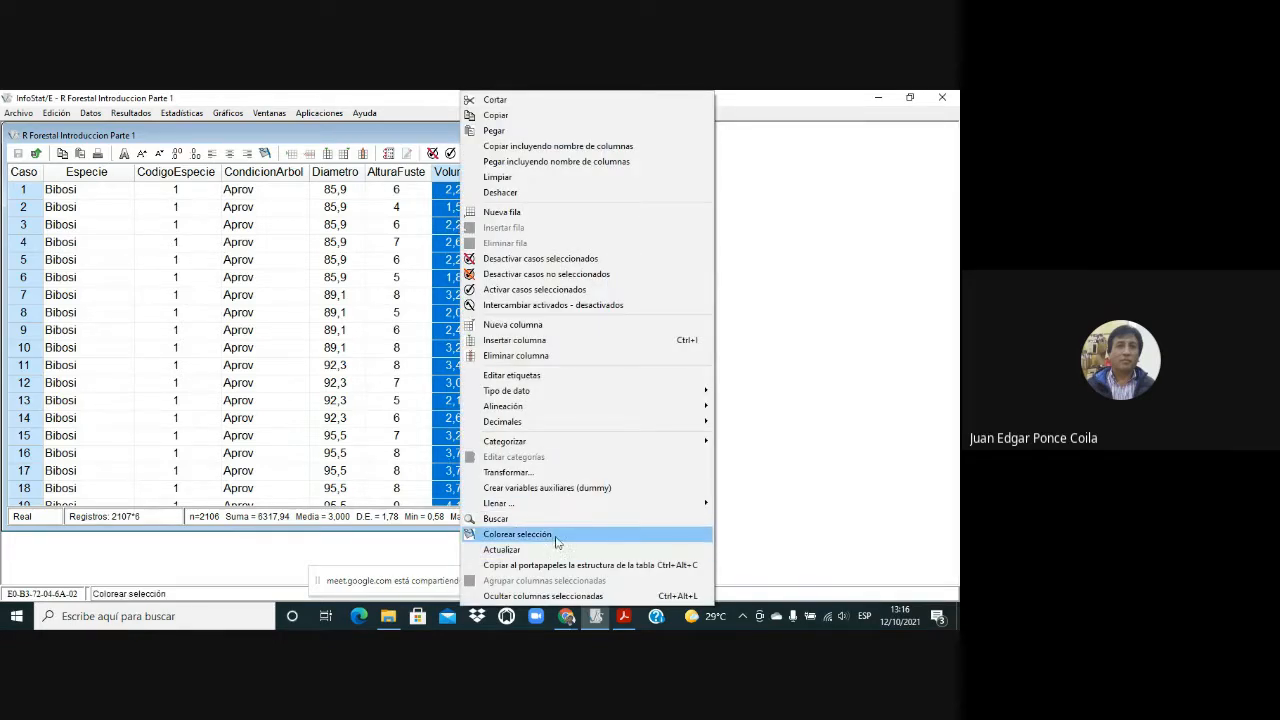
{"action": "left_click", "coordinate": [557, 535]}
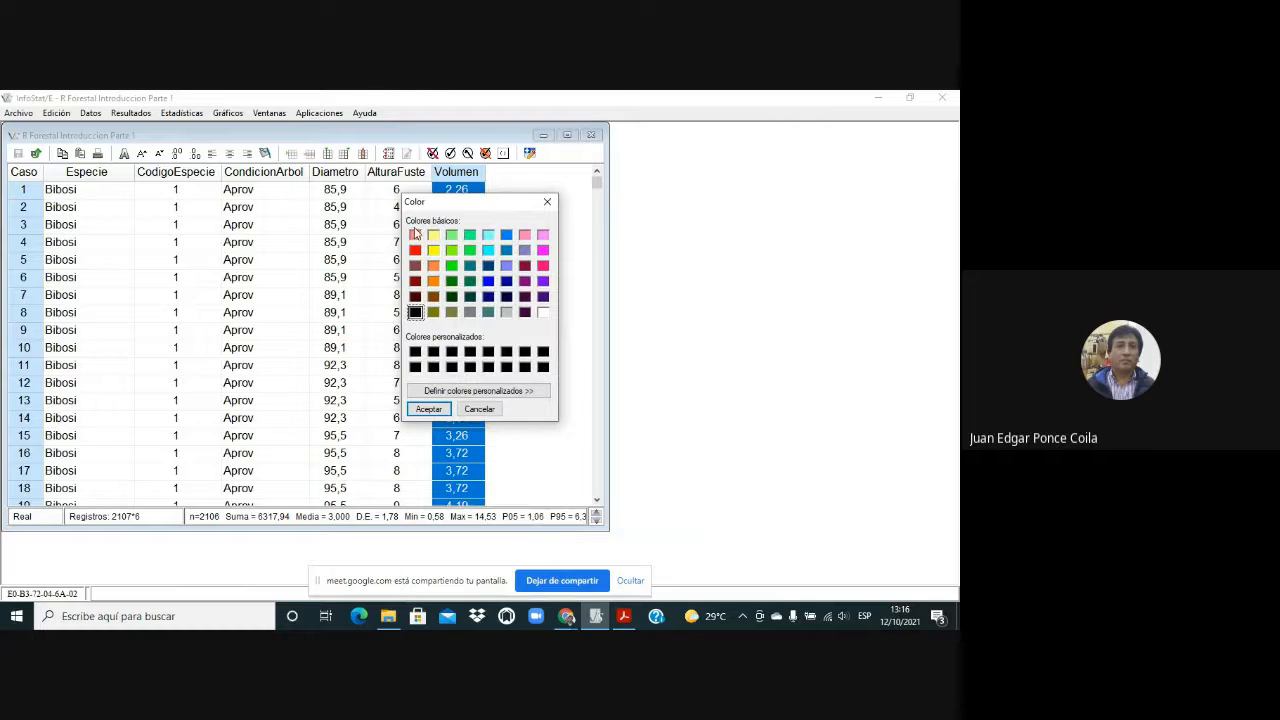
{"action": "left_click", "coordinate": [453, 236]}
{"action": "left_click", "coordinate": [428, 410]}
{"action": "left_click", "coordinate": [471, 366]}
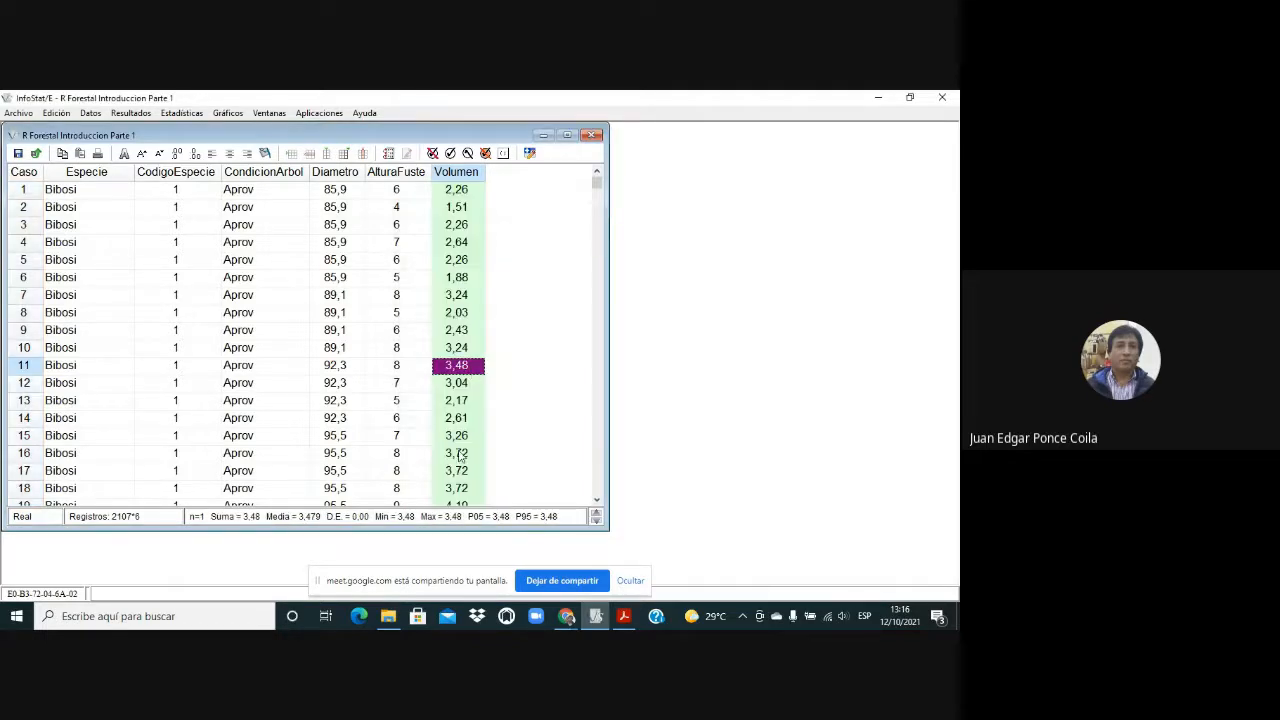
{"action": "left_click", "coordinate": [473, 296]}
{"action": "left_click", "coordinate": [459, 332]}
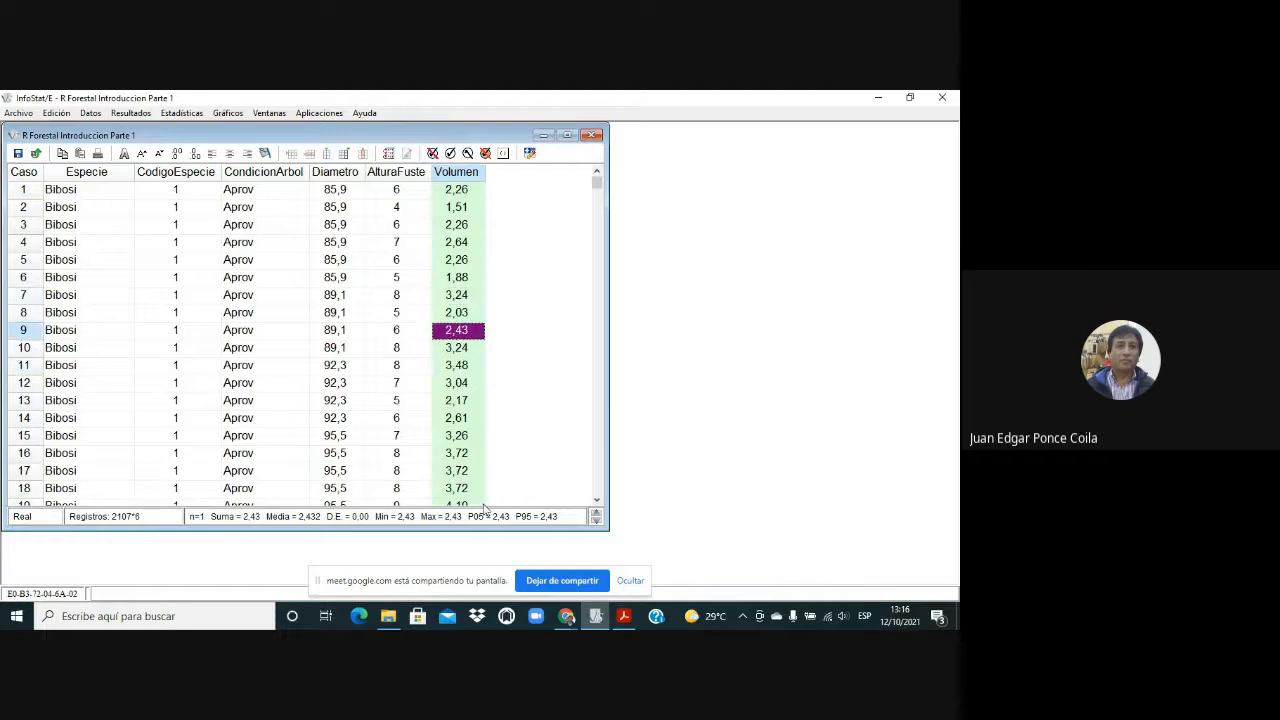
Check the summary statistics of the whole Volumen column and of individual AlturaFuste values in the first six cases
{"action": "left_click", "coordinate": [457, 173]}
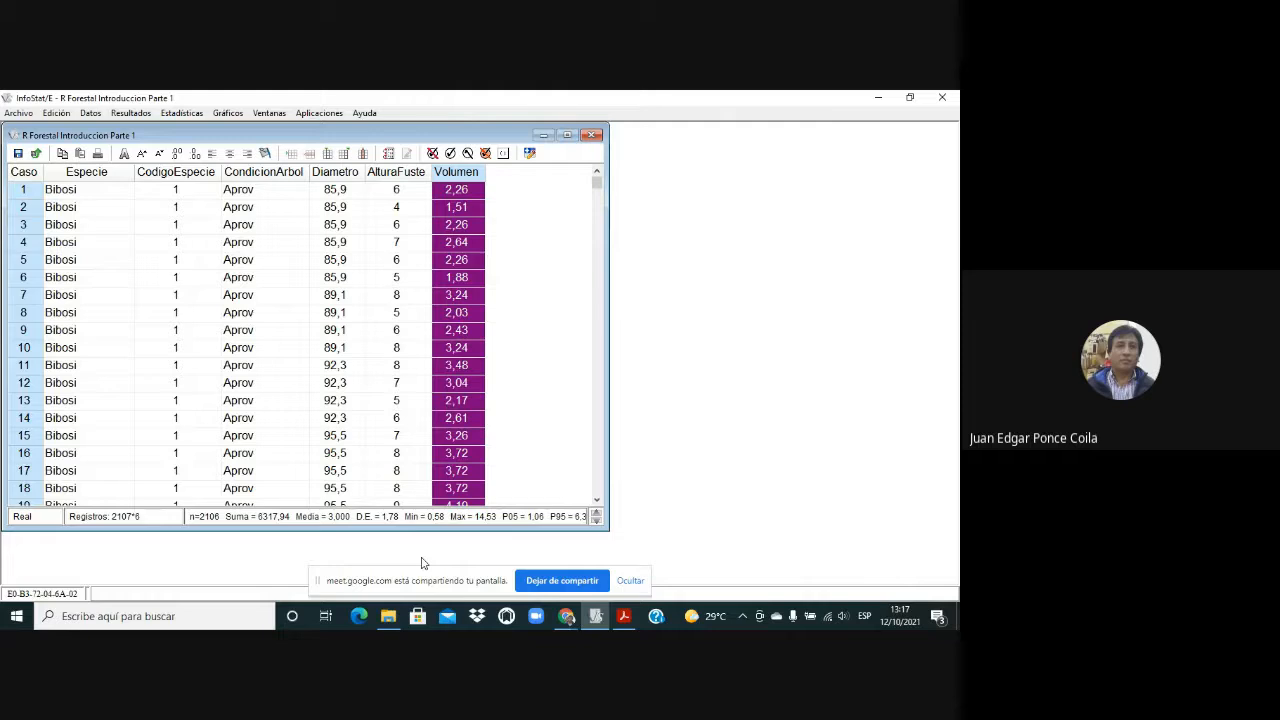
{"action": "left_click", "coordinate": [388, 281]}
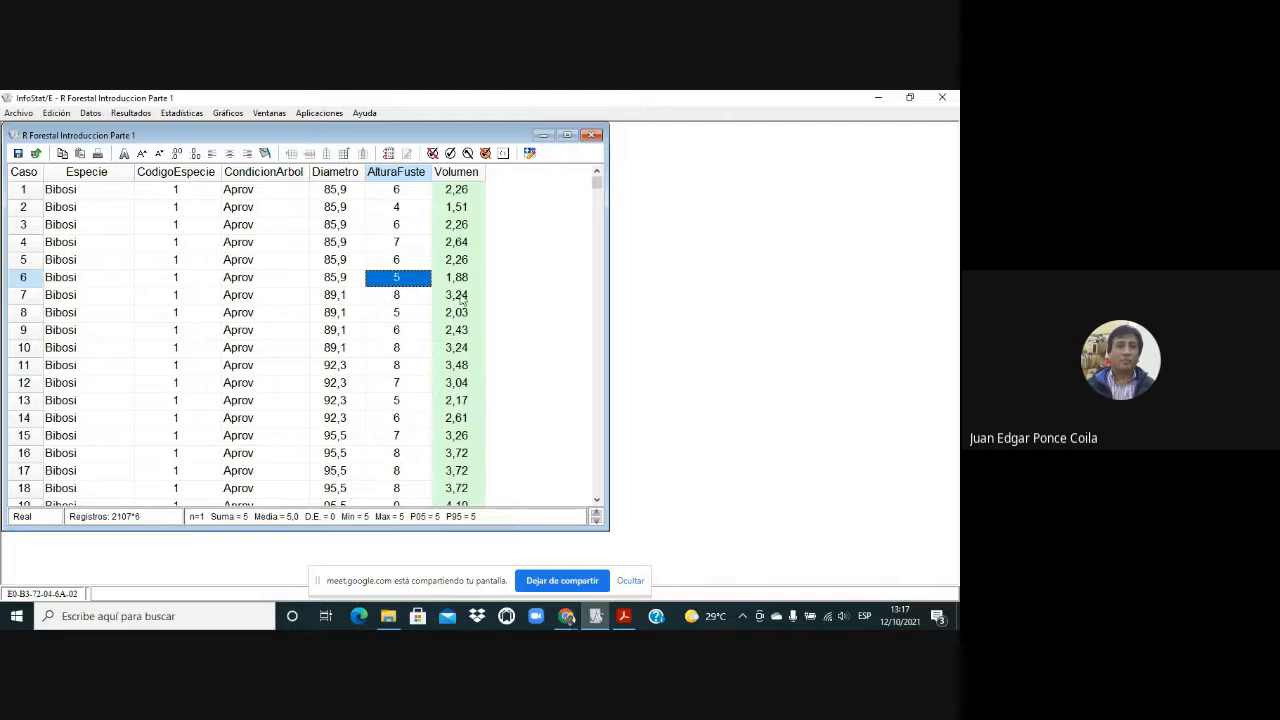
{"action": "key", "text": "Up"}
{"action": "key", "text": "Up"}
{"action": "key", "text": "Up"}
{"action": "key", "text": "Up"}
{"action": "key", "text": "Up"}
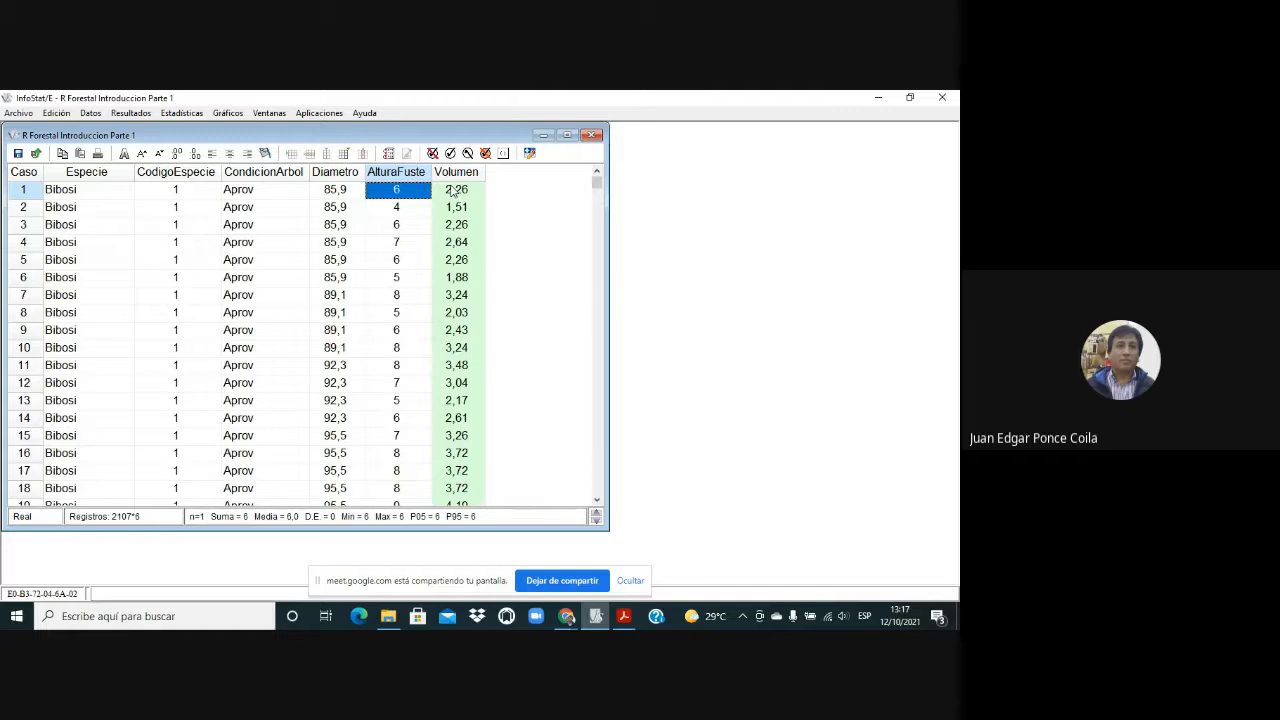
Read the summary statistics for the first ten Volumen values and for the first ten cases of Diametro, AlturaFuste and Volumen together
{"action": "left_click", "coordinate": [456, 191]}
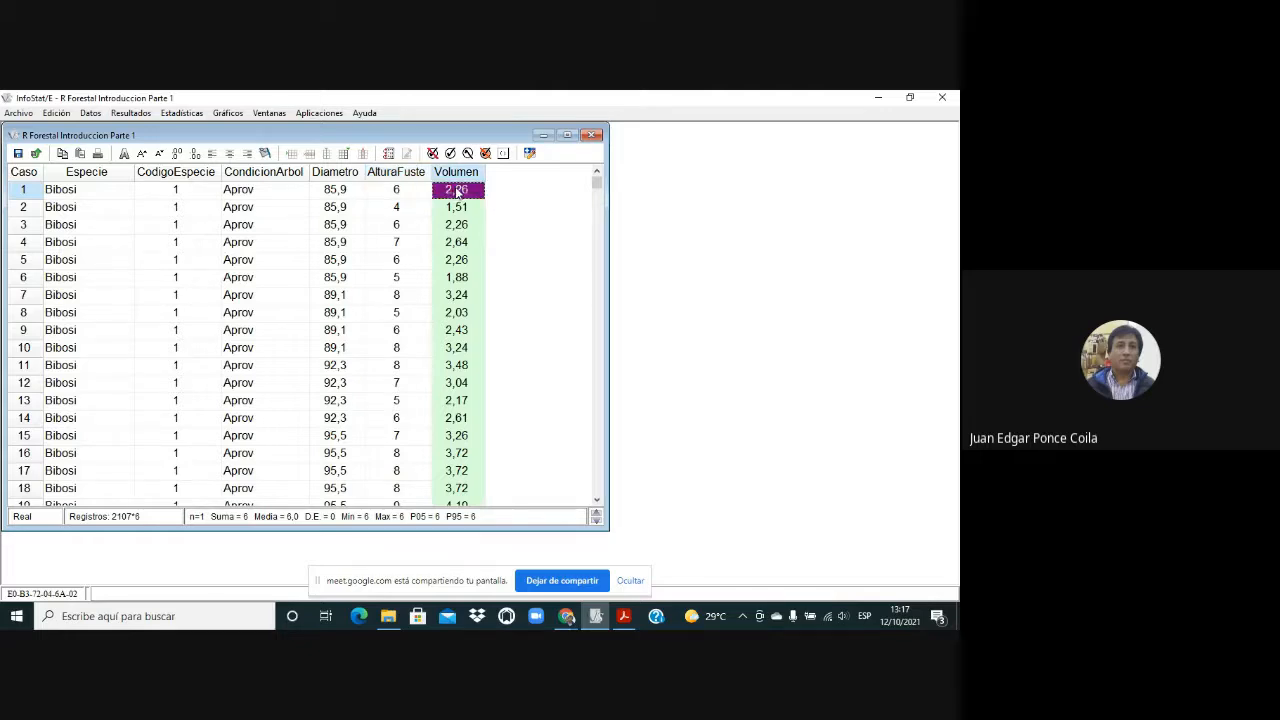
{"action": "left_click_drag", "start_coordinate": [456, 191], "coordinate": [448, 328]}
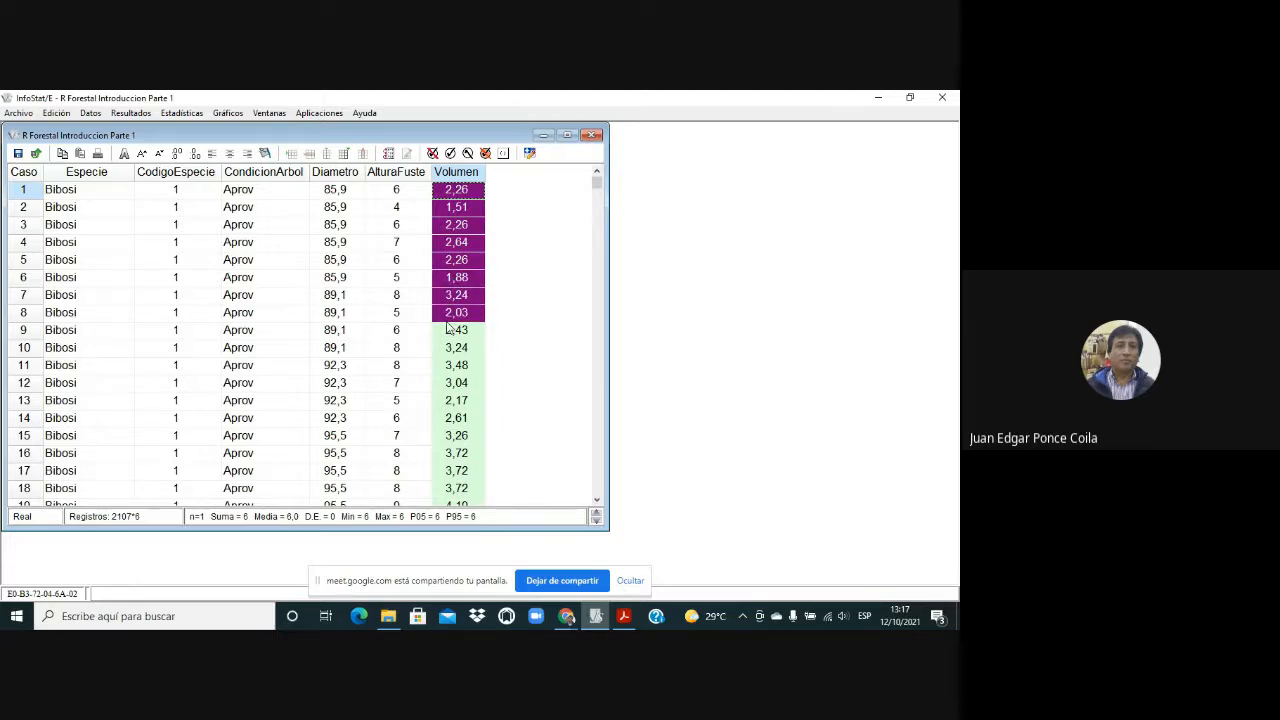
{"action": "left_click_drag", "start_coordinate": [448, 328], "coordinate": [449, 358]}
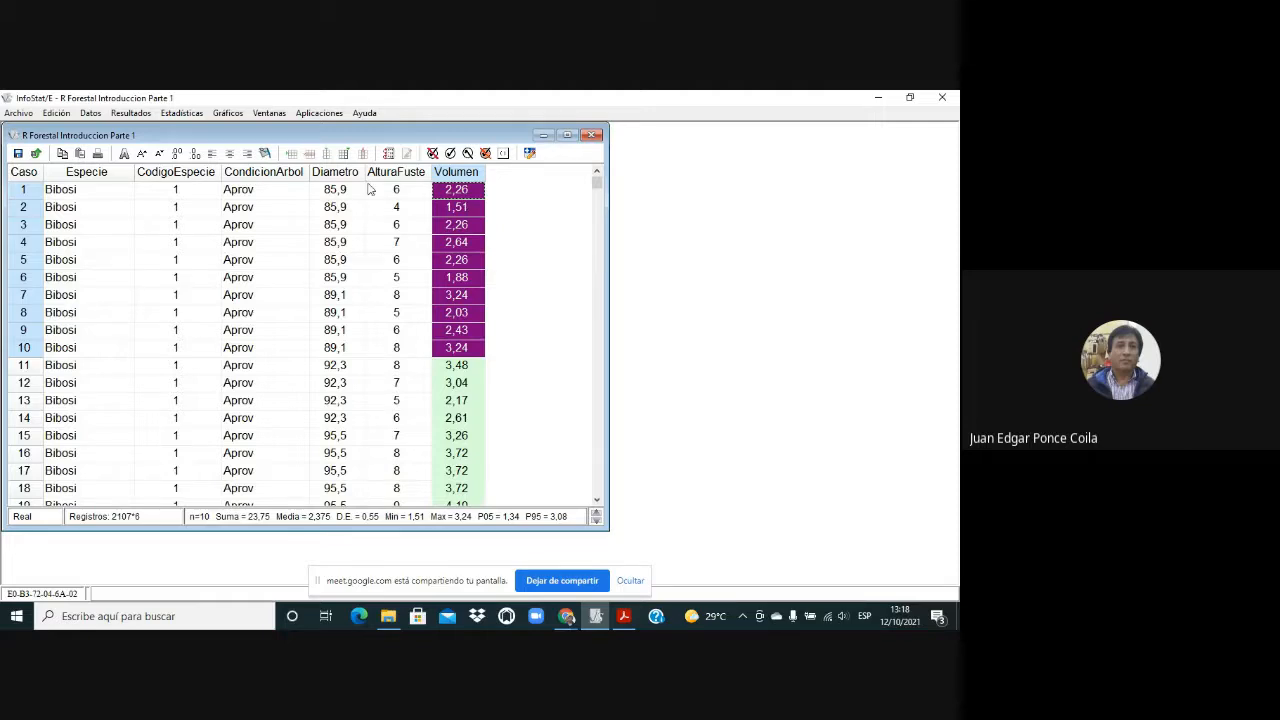
{"action": "left_click_drag", "start_coordinate": [326, 190], "coordinate": [465, 344]}
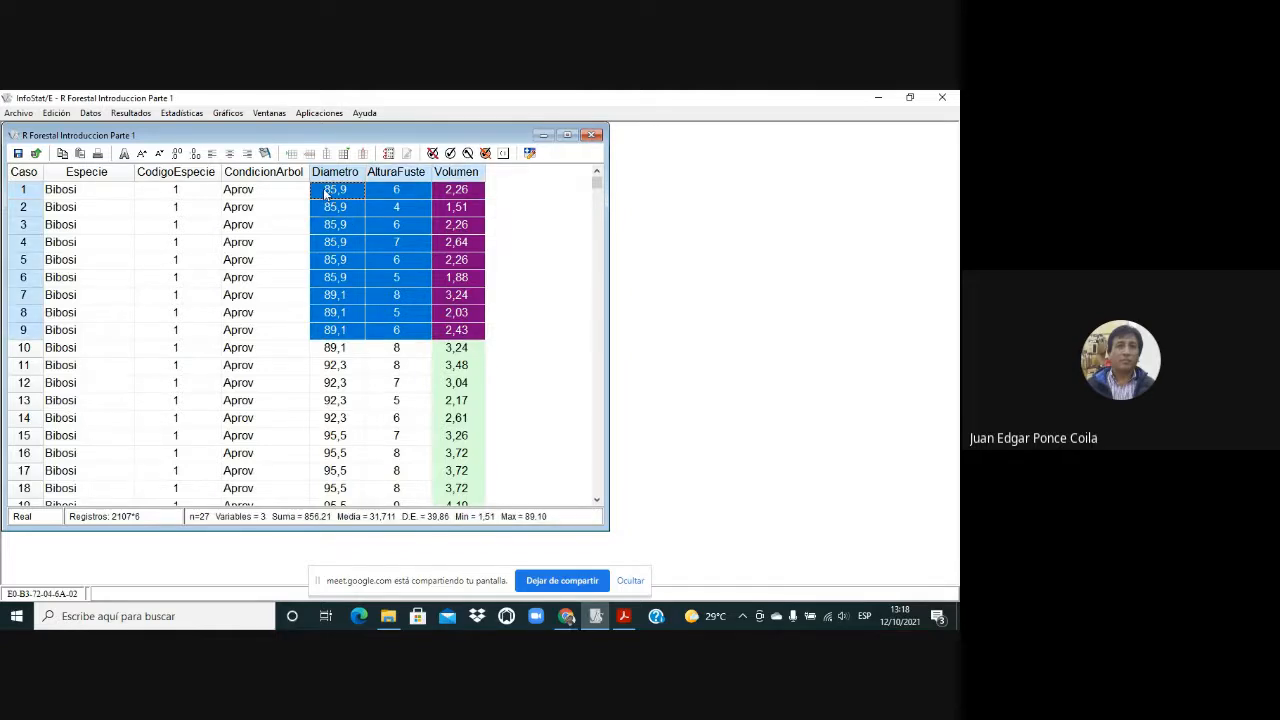
{"action": "left_click_drag", "start_coordinate": [326, 192], "coordinate": [458, 352]}
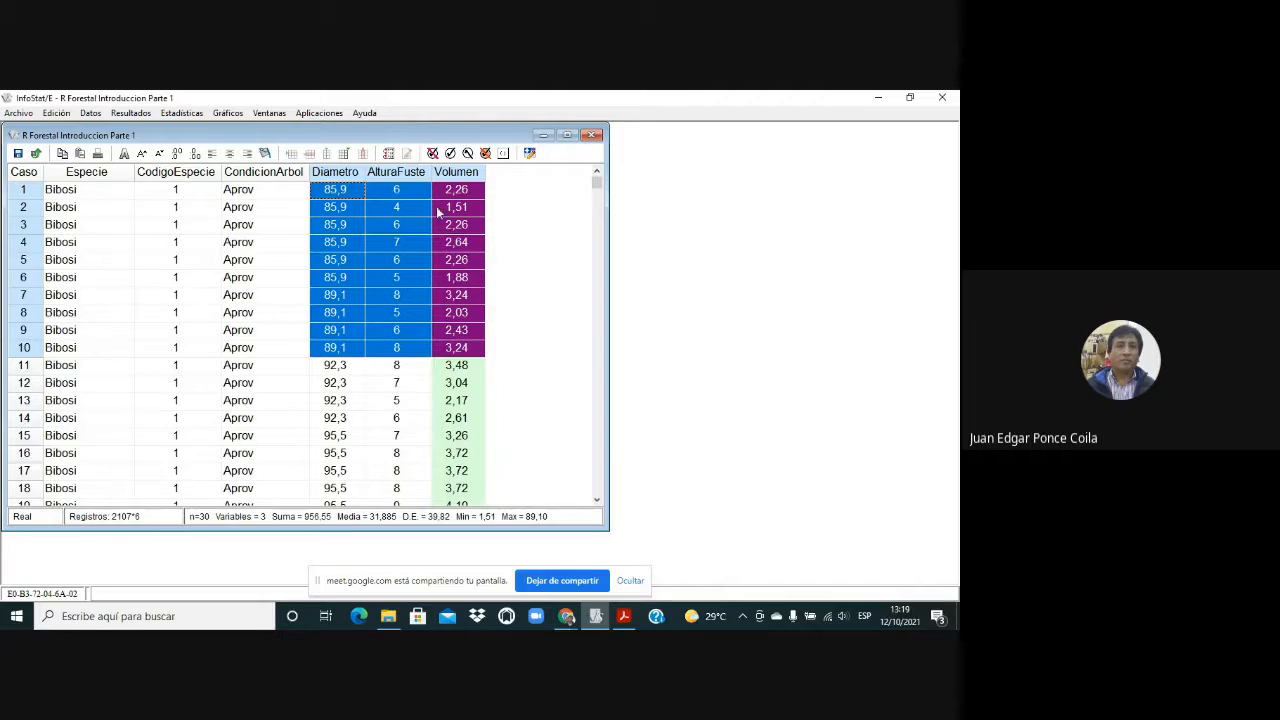
Read the summary statistics for the first 13 Volumen values and for the entire Volumen column
{"action": "left_click", "coordinate": [468, 191]}
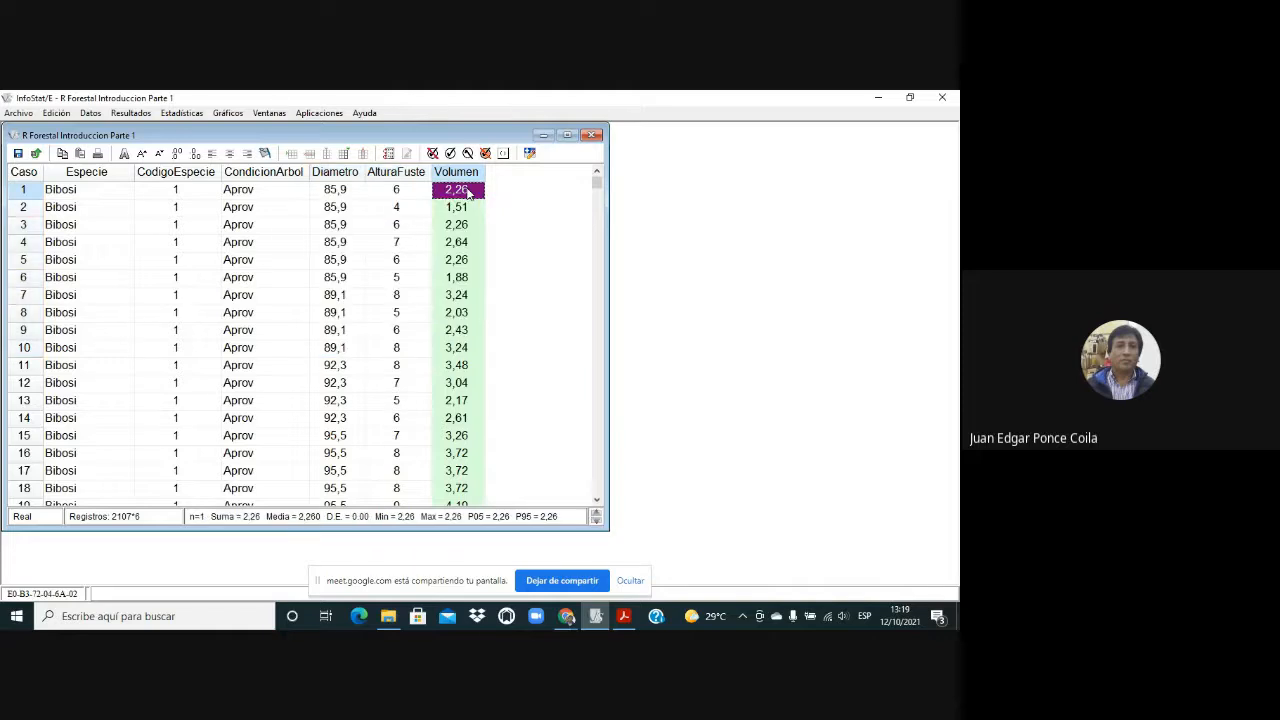
{"action": "left_click_drag", "start_coordinate": [468, 191], "coordinate": [485, 408]}
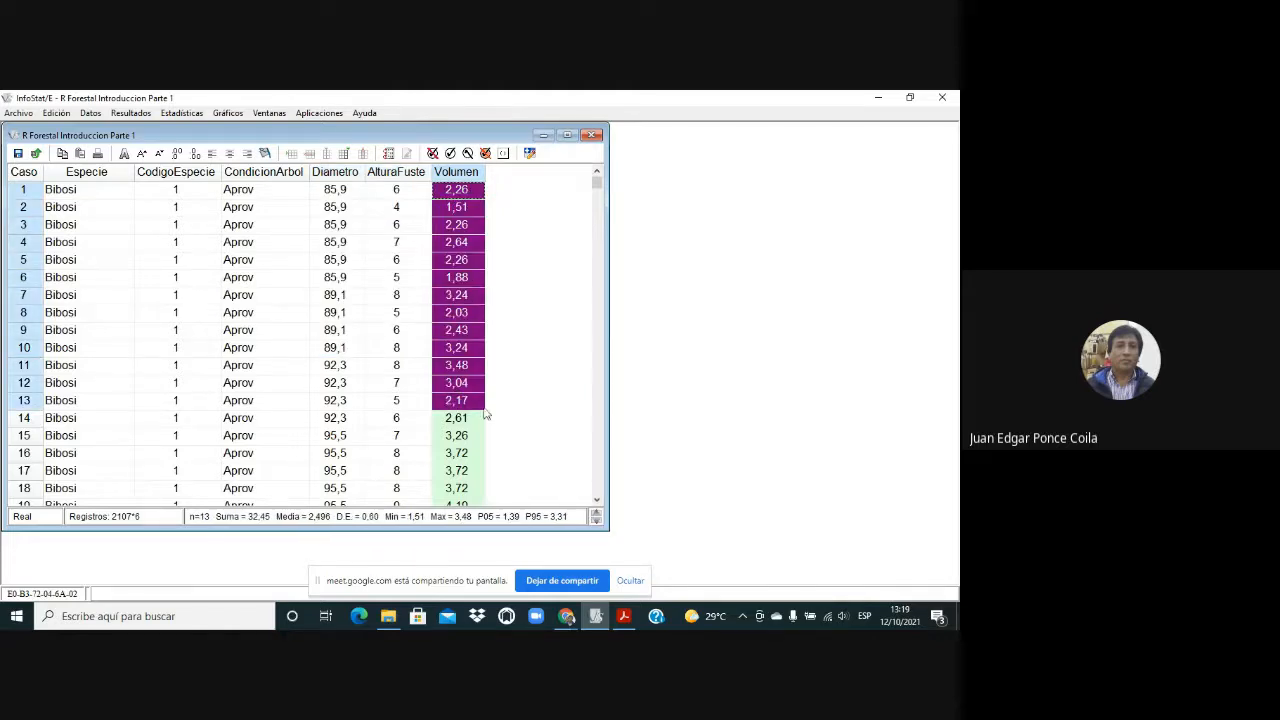
{"action": "left_click", "coordinate": [482, 260]}
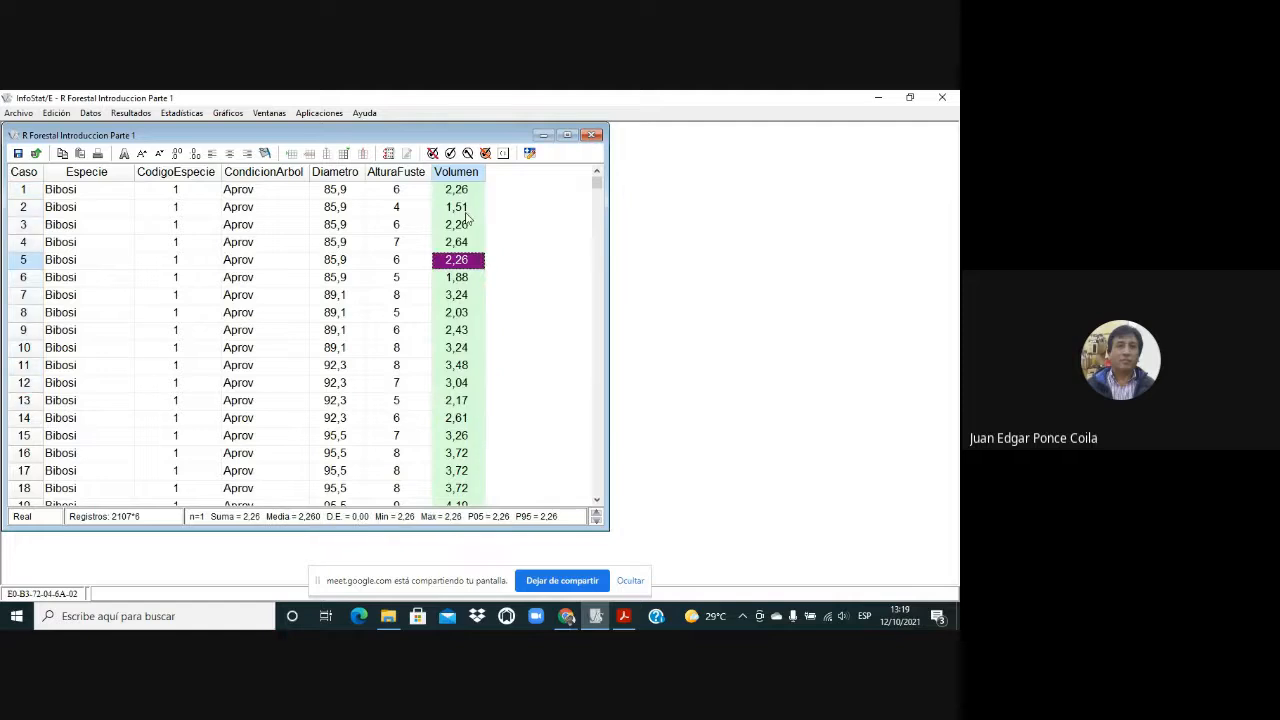
{"action": "left_click", "coordinate": [458, 191]}
{"action": "left_click", "coordinate": [456, 173]}
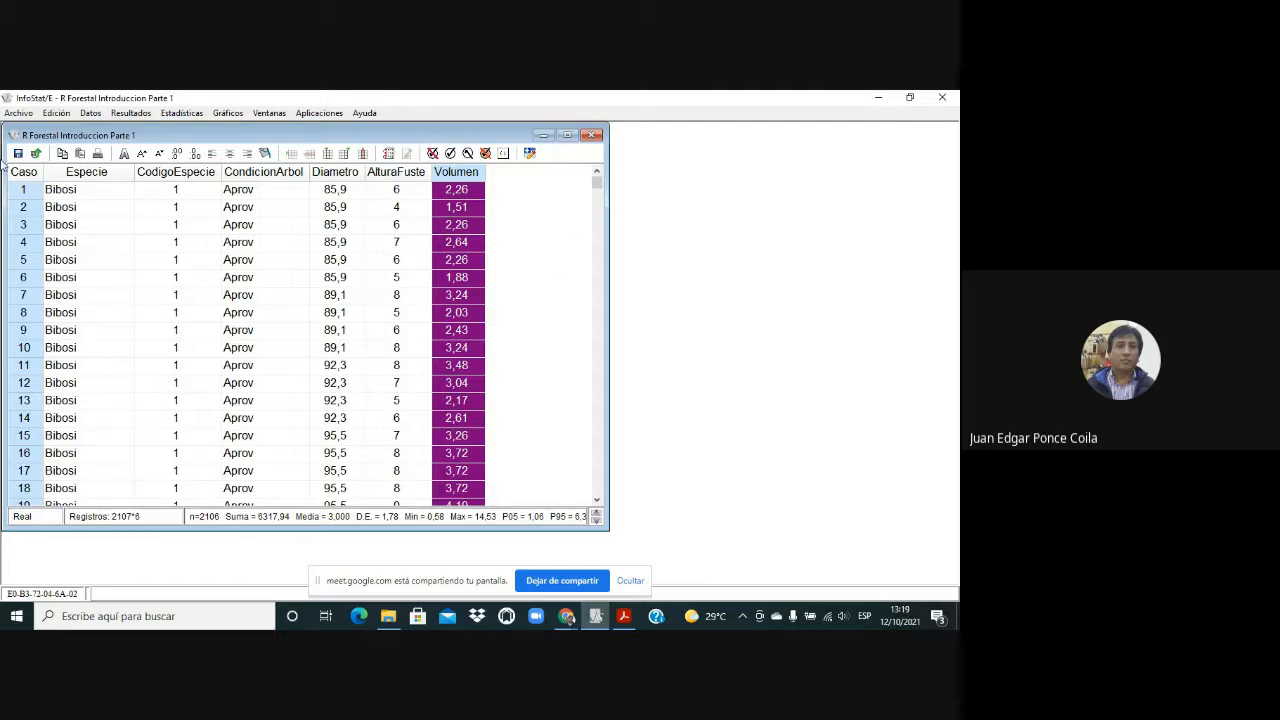
Examine the file formats offered for exporting the table, and leave without exporting it
{"action": "left_click", "coordinate": [36, 153]}
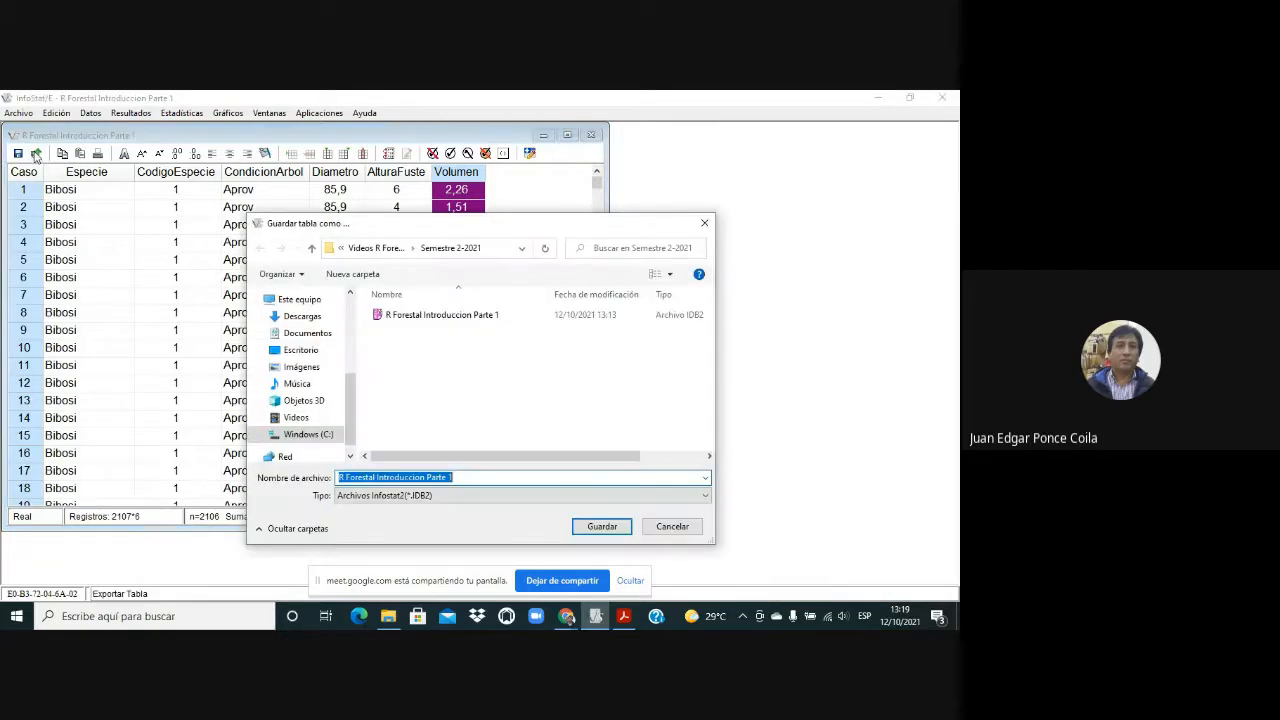
{"action": "left_click_drag", "start_coordinate": [498, 230], "coordinate": [466, 200]}
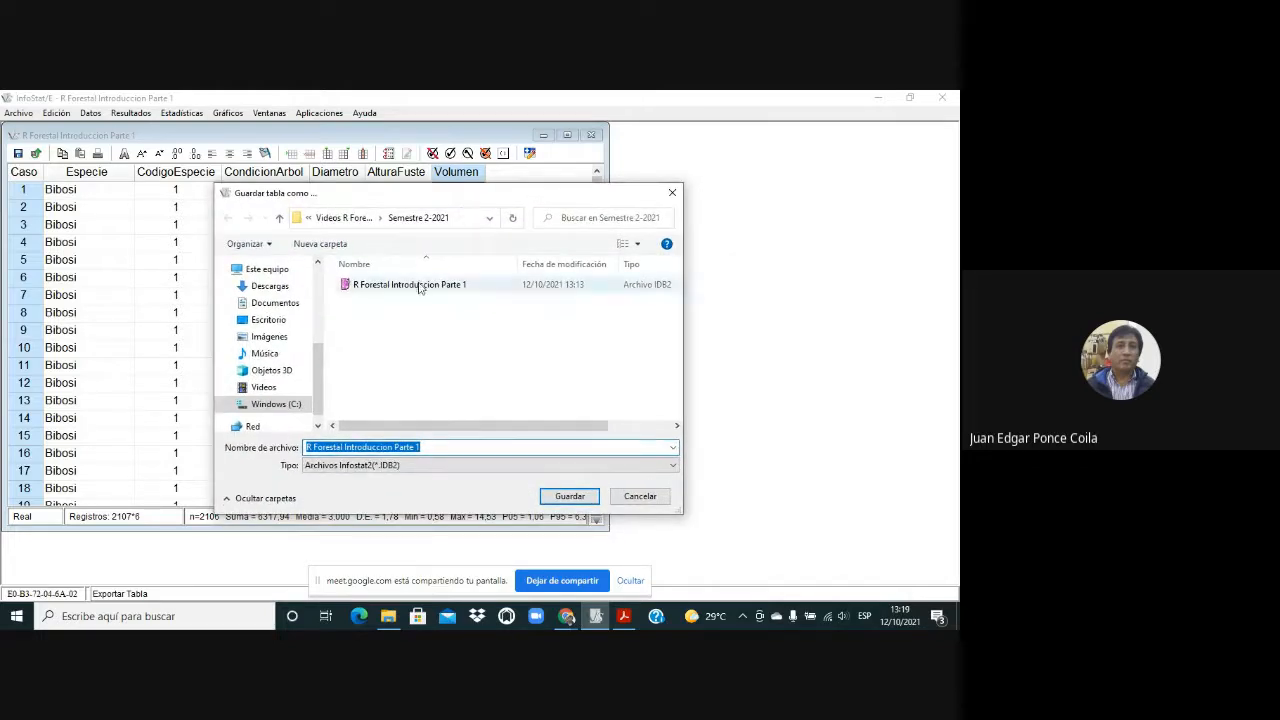
{"action": "left_click", "coordinate": [476, 466]}
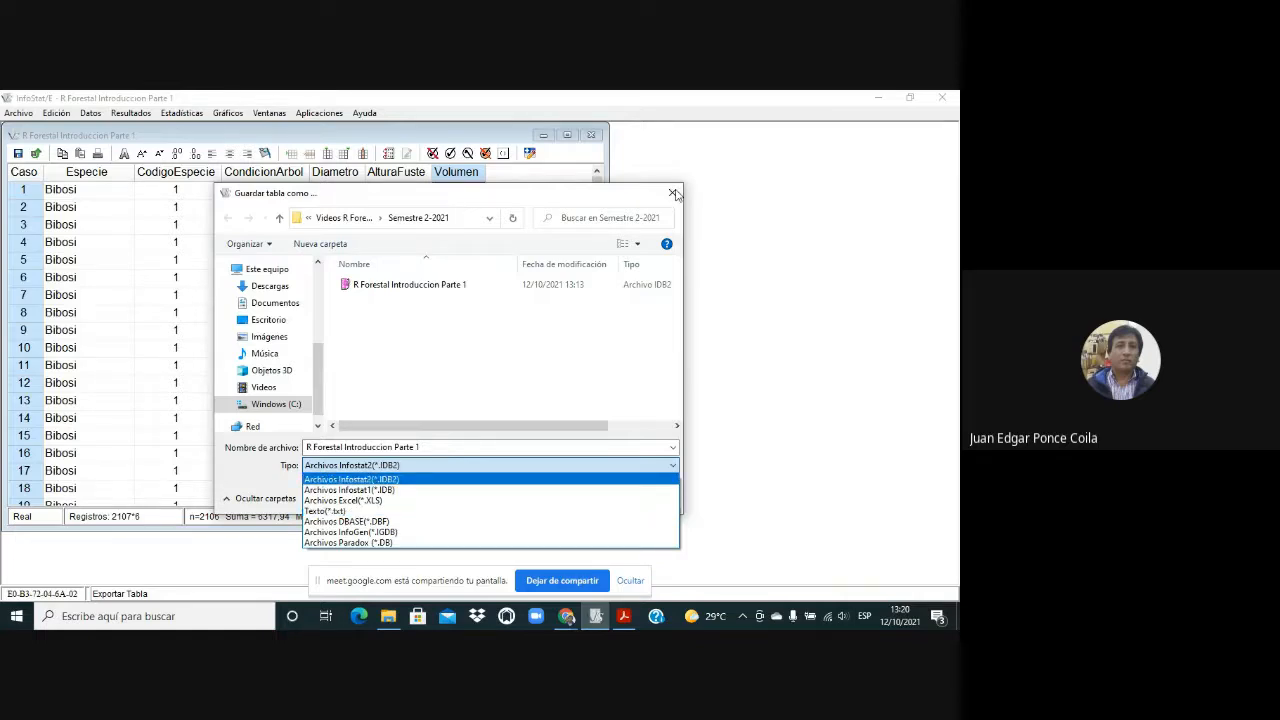
{"action": "left_click", "coordinate": [675, 193]}
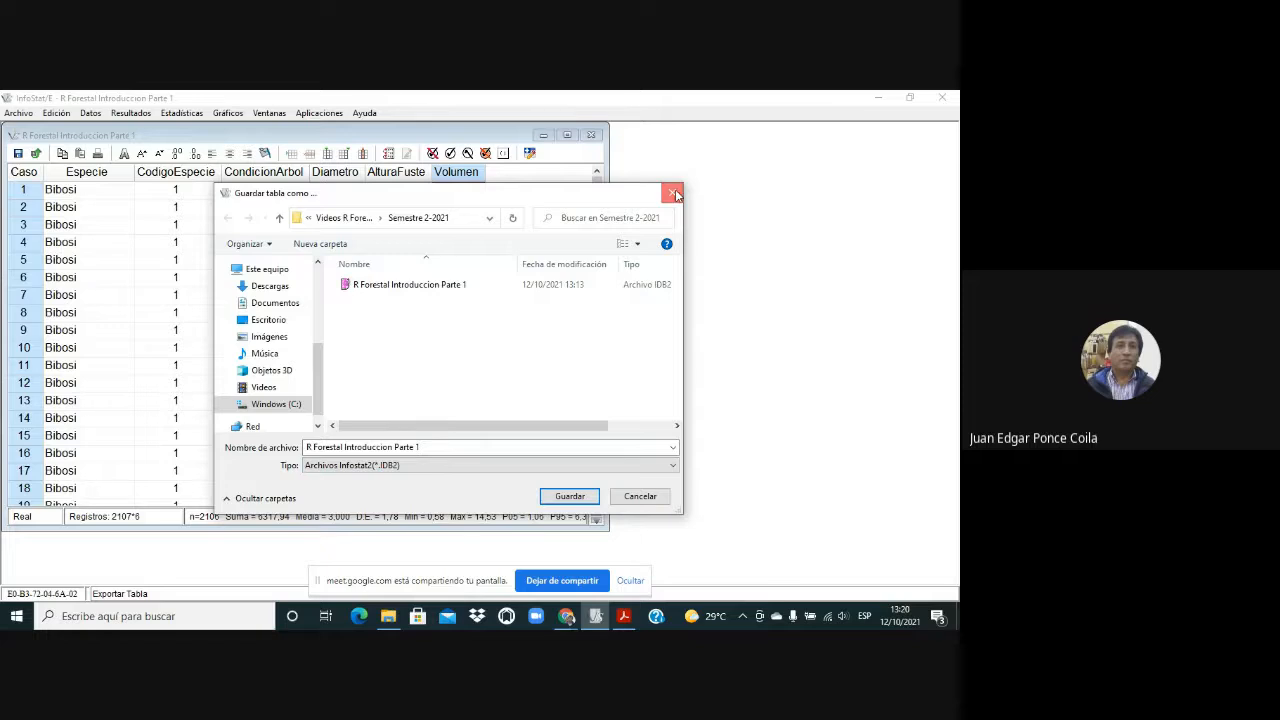
{"action": "left_click", "coordinate": [675, 191]}
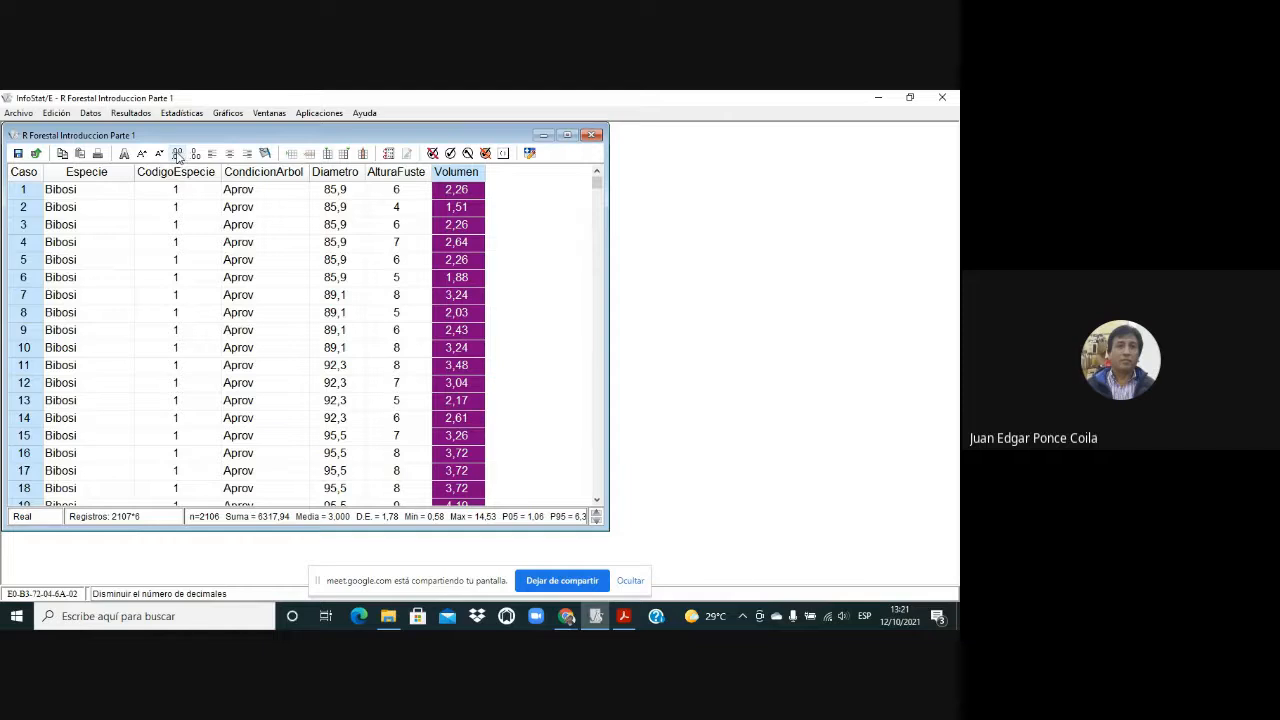
Try displaying the Volumen column with one and three decimals, and set it back to two decimals
{"action": "left_click", "coordinate": [178, 154]}
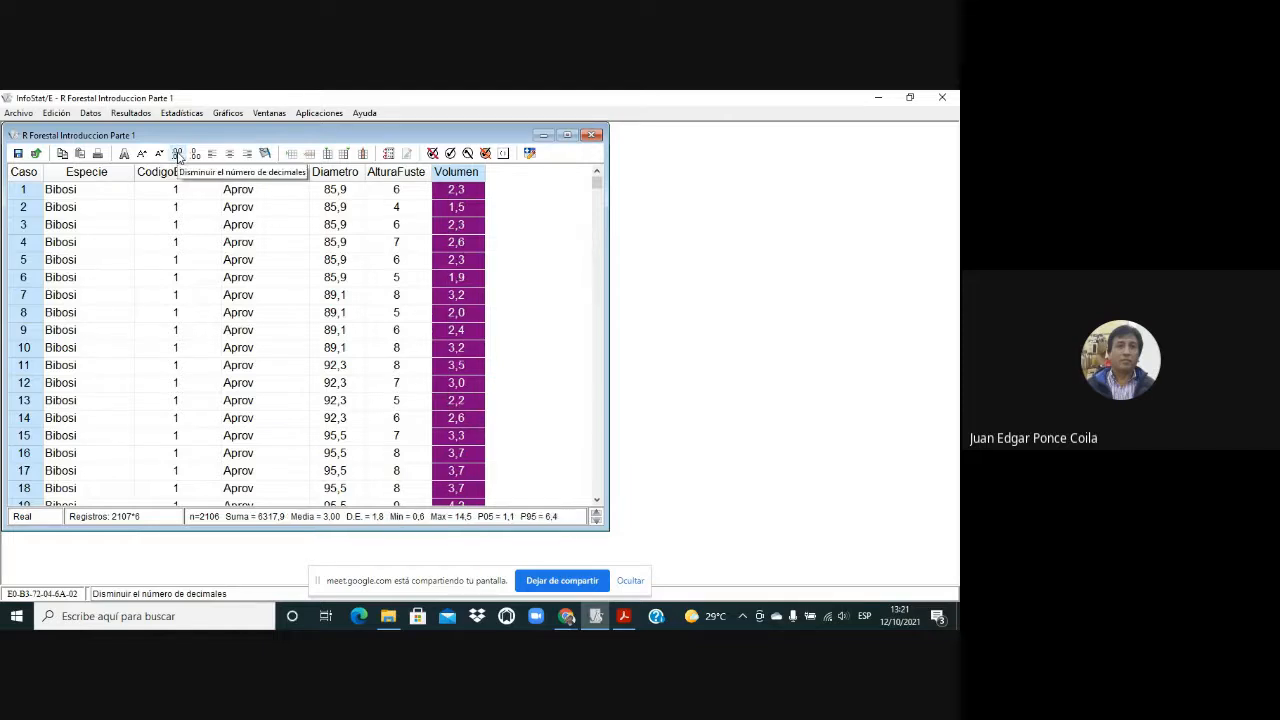
{"action": "left_click", "coordinate": [195, 154]}
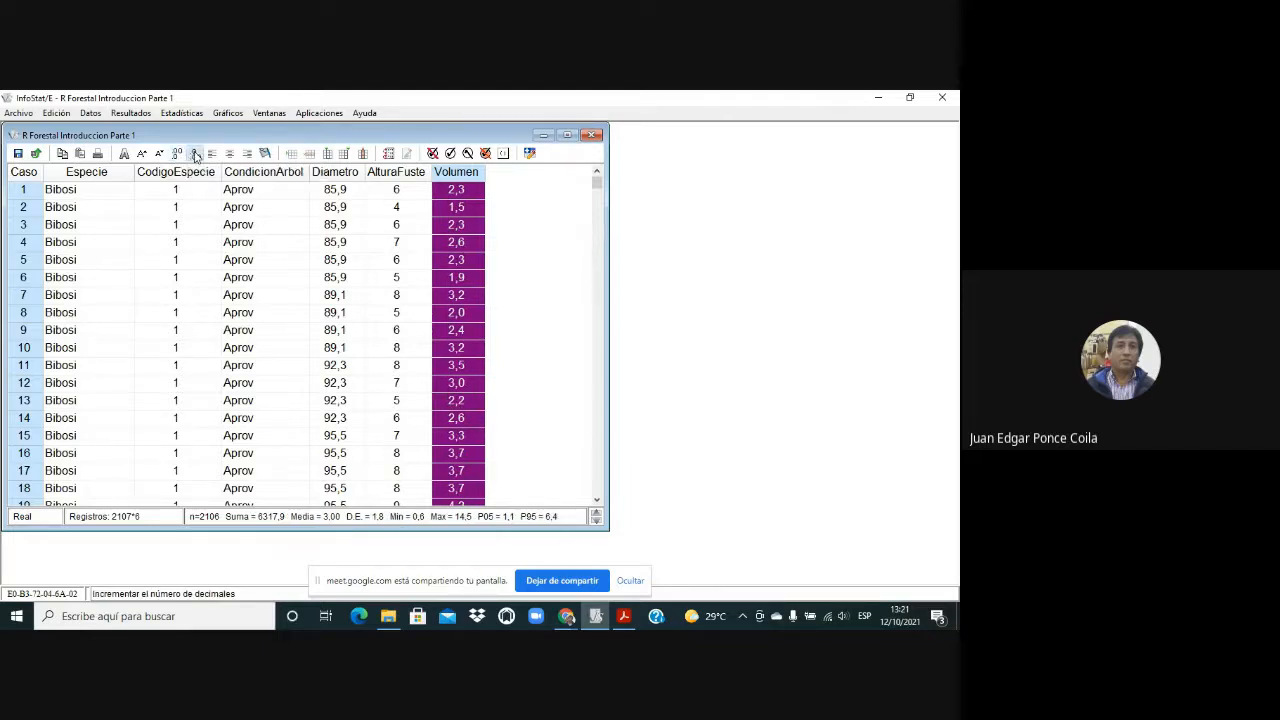
{"action": "left_click", "coordinate": [195, 154]}
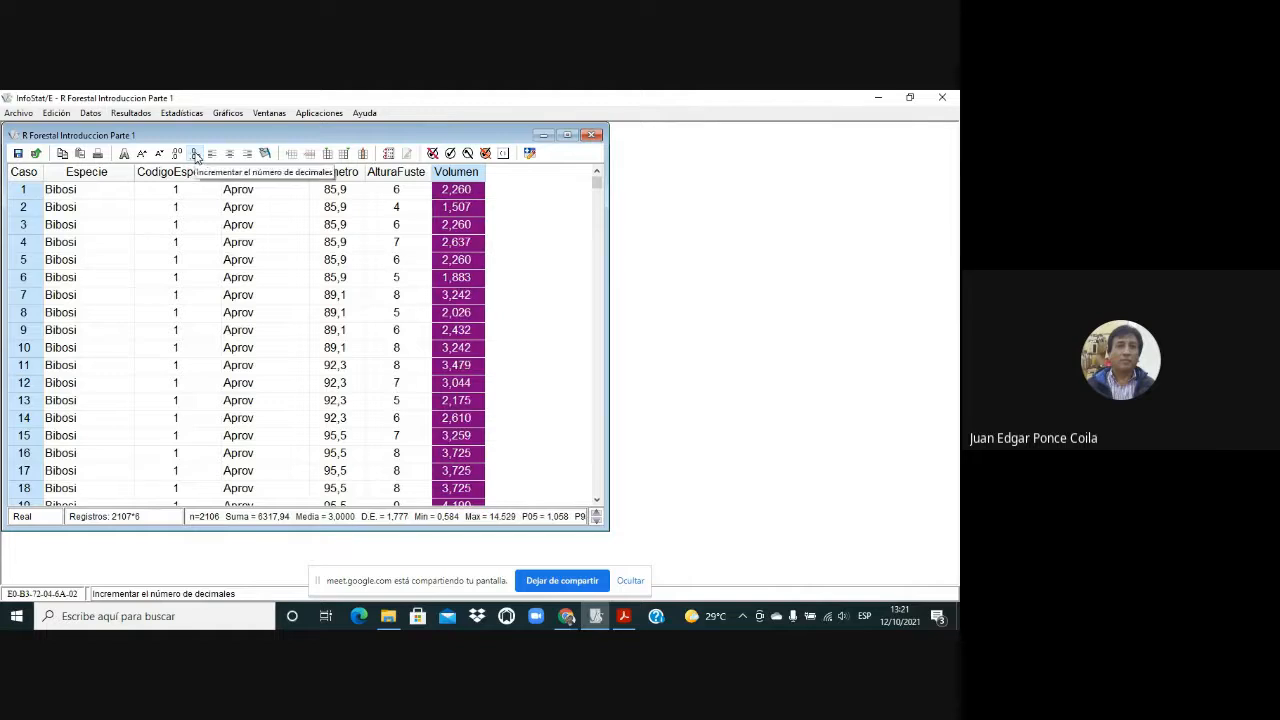
{"action": "left_click", "coordinate": [178, 155]}
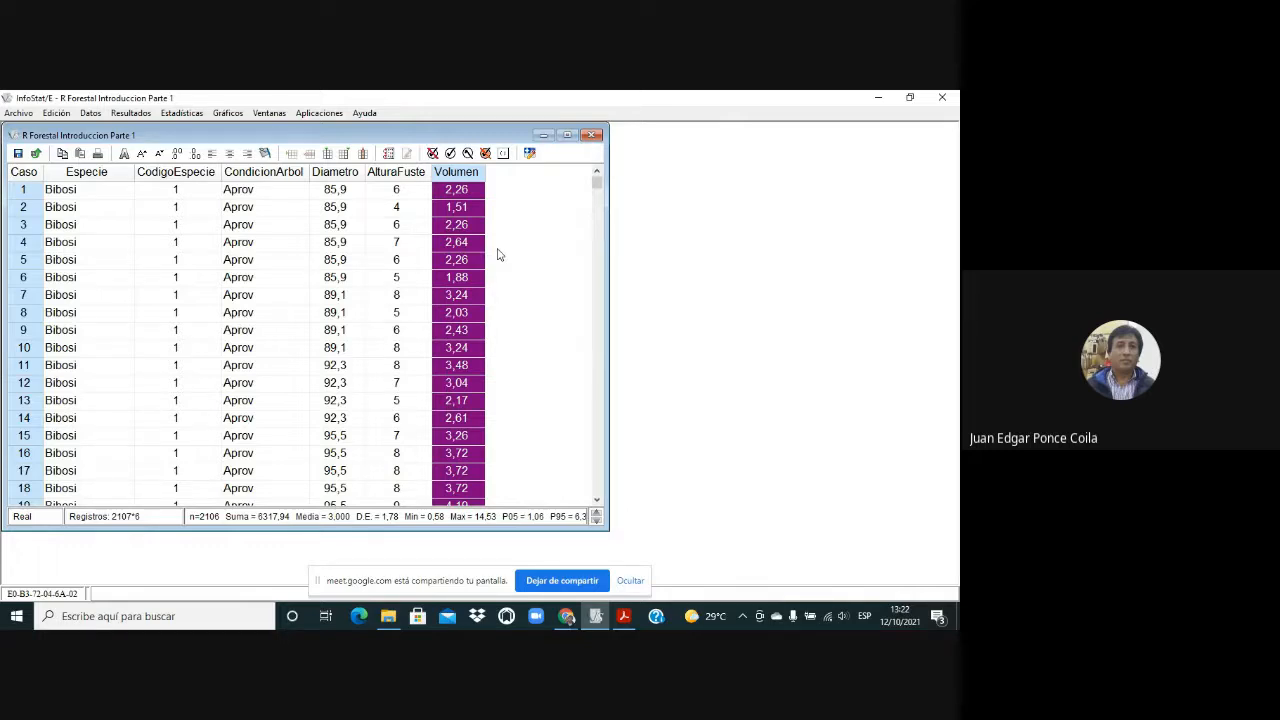
Save the table description "Esta base de datos corresponde a un muestreo de 2106 arboles" and reopen it to check the text
{"action": "left_click", "coordinate": [531, 153]}
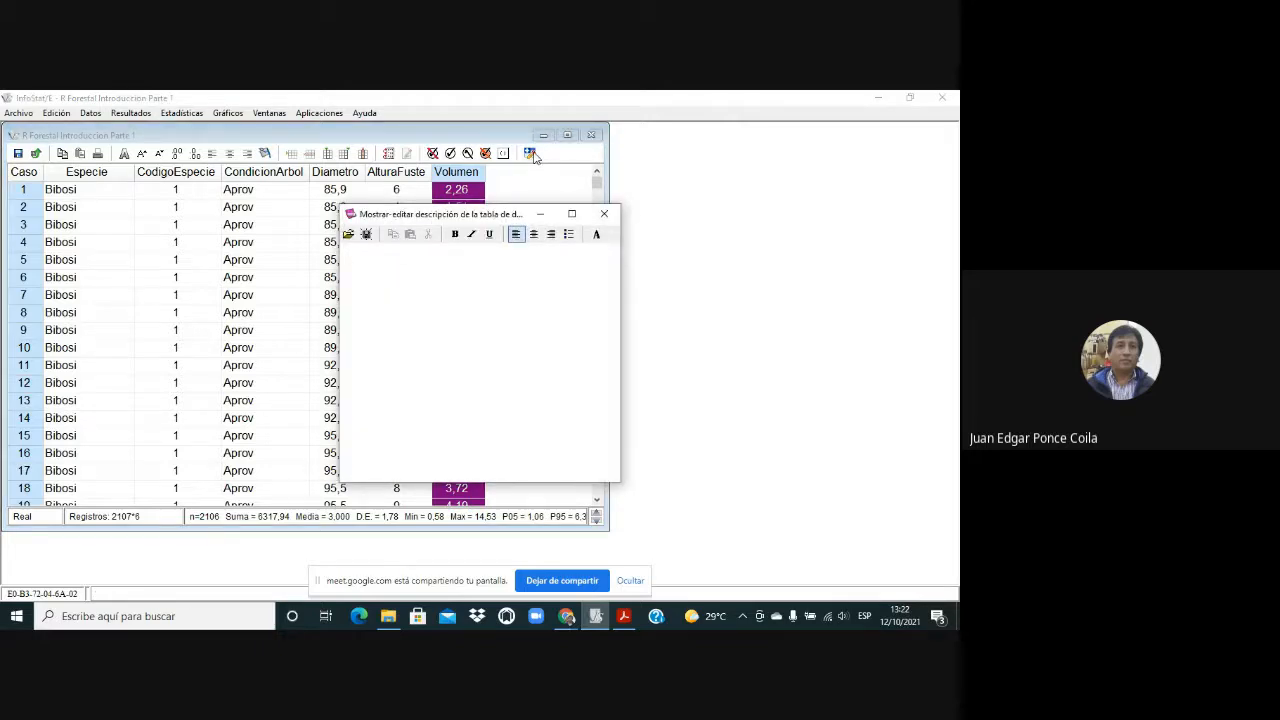
{"action": "type", "text": "Esta base de datos corresponde a un muest"}
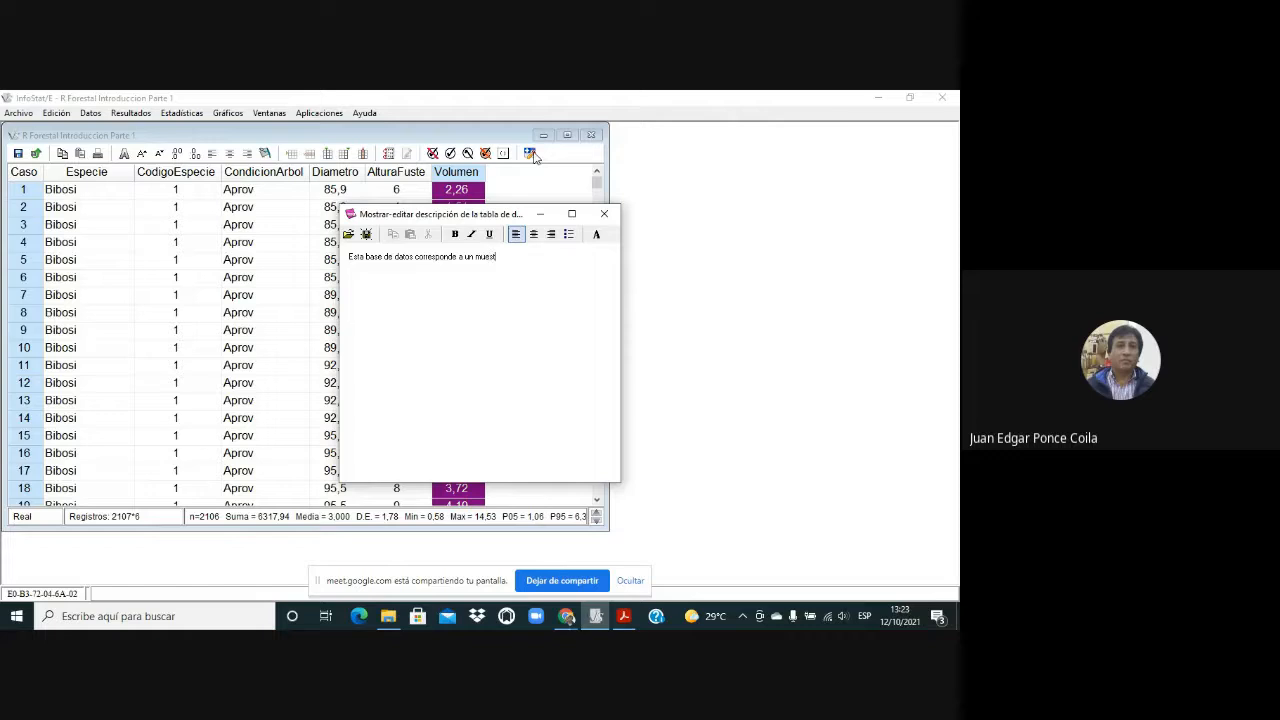
{"action": "type", "text": "reo de 2"}
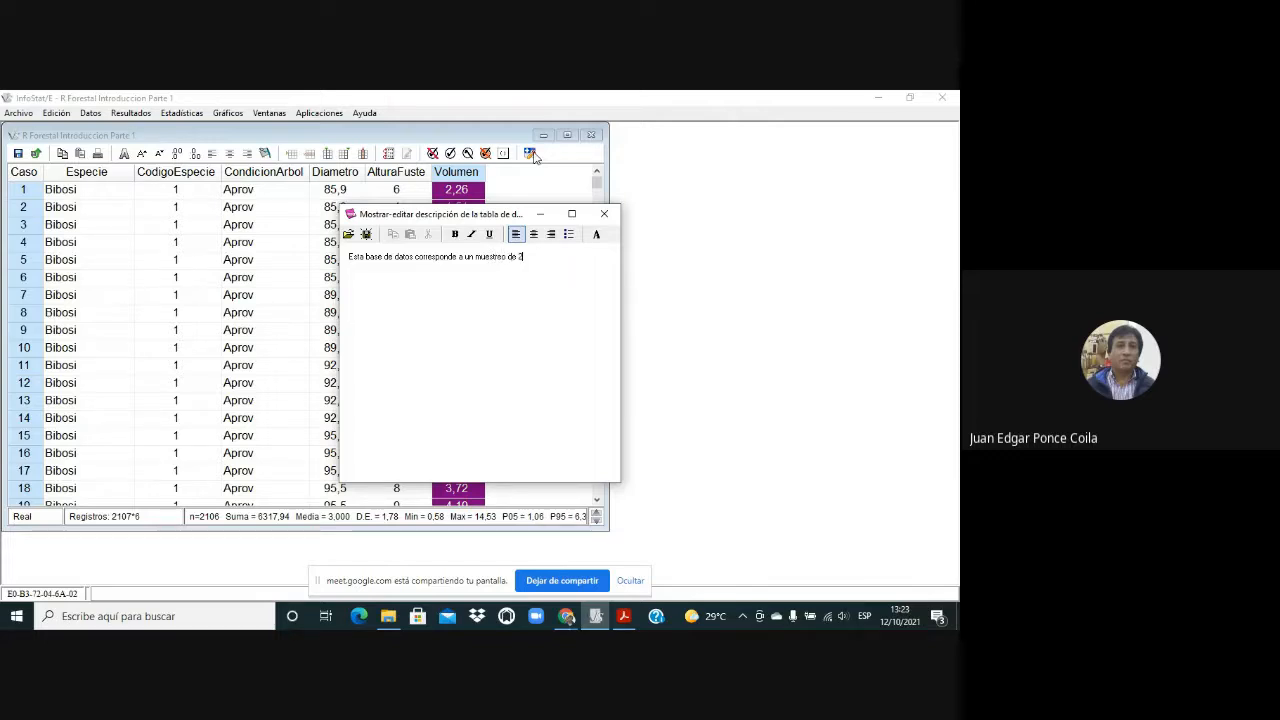
{"action": "type", "text": "106 arboles"}
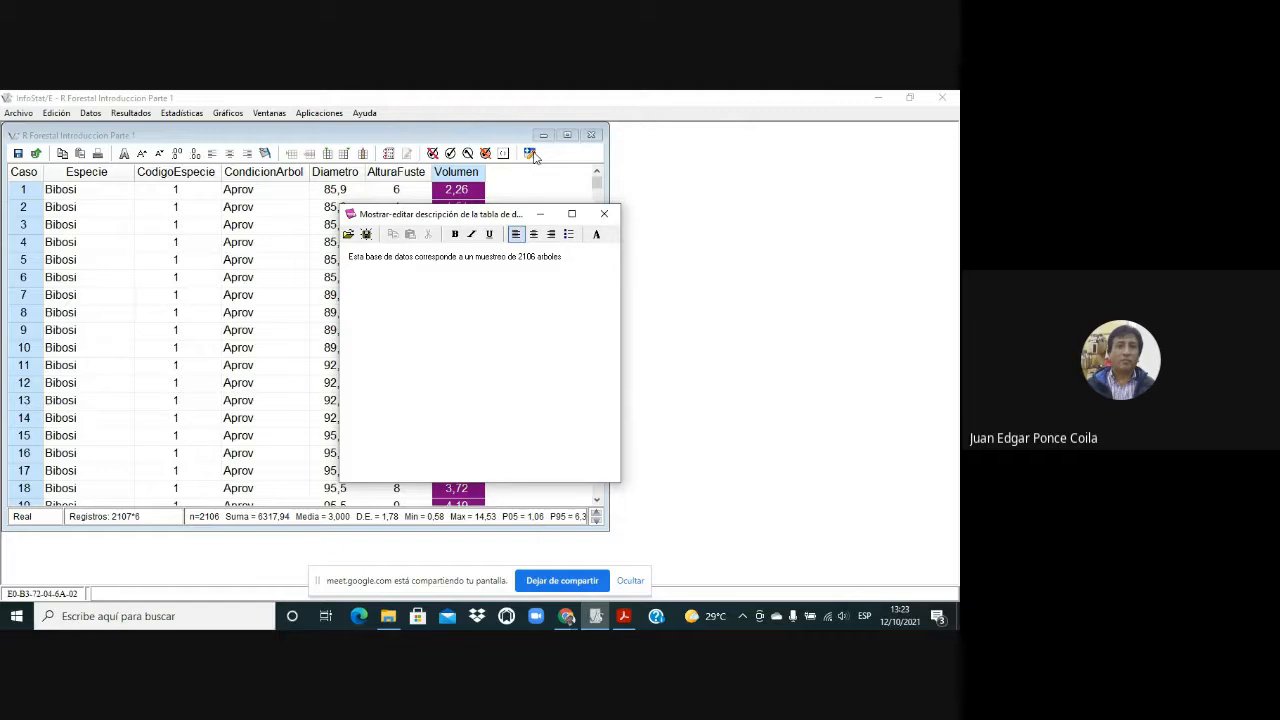
{"action": "left_click", "coordinate": [603, 216]}
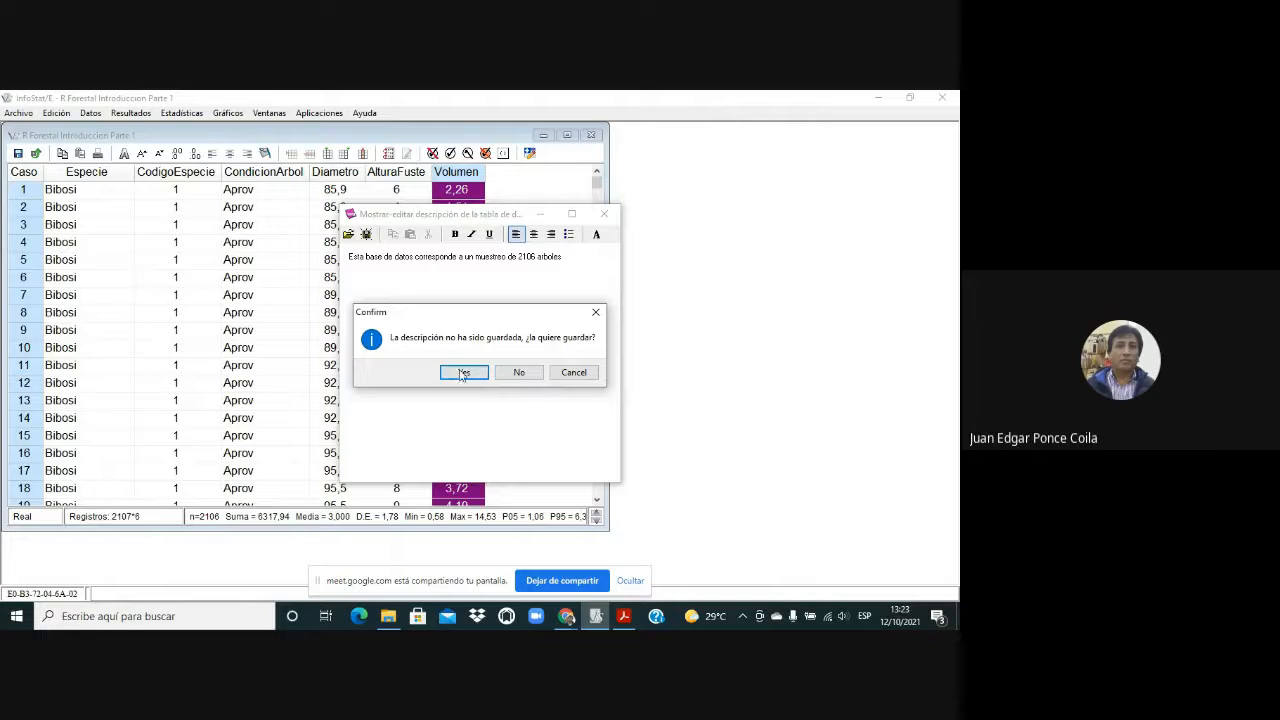
{"action": "left_click", "coordinate": [473, 376]}
{"action": "left_click", "coordinate": [530, 153]}
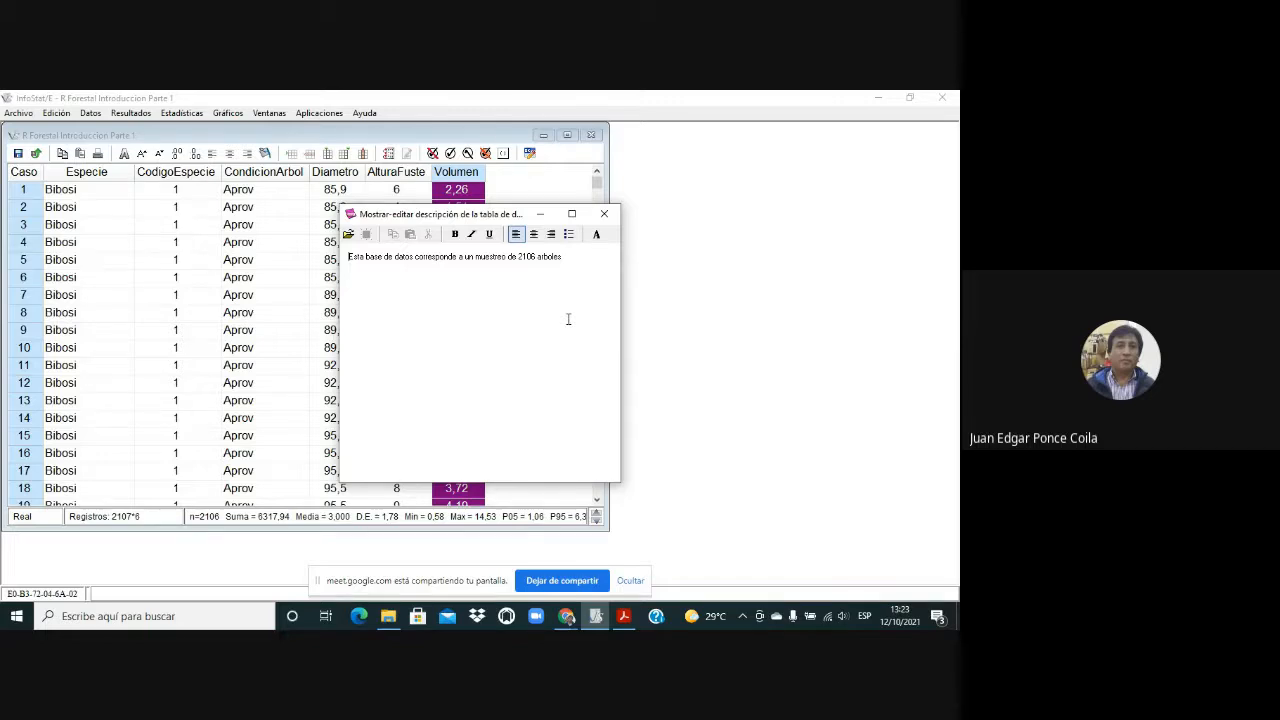
{"action": "left_click", "coordinate": [604, 213]}
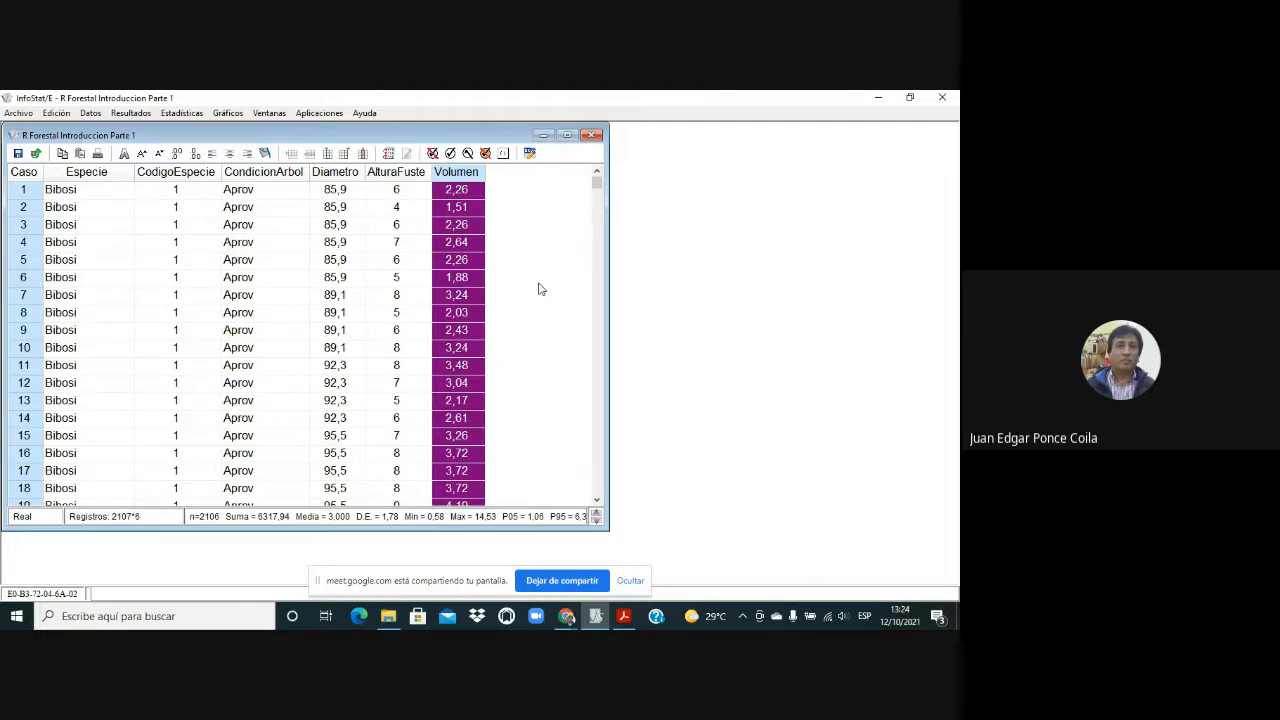
Set up a summary measures analysis (Medidas resumen) with Volumen as the only variable and no classification criterion
{"action": "left_click", "coordinate": [187, 117]}
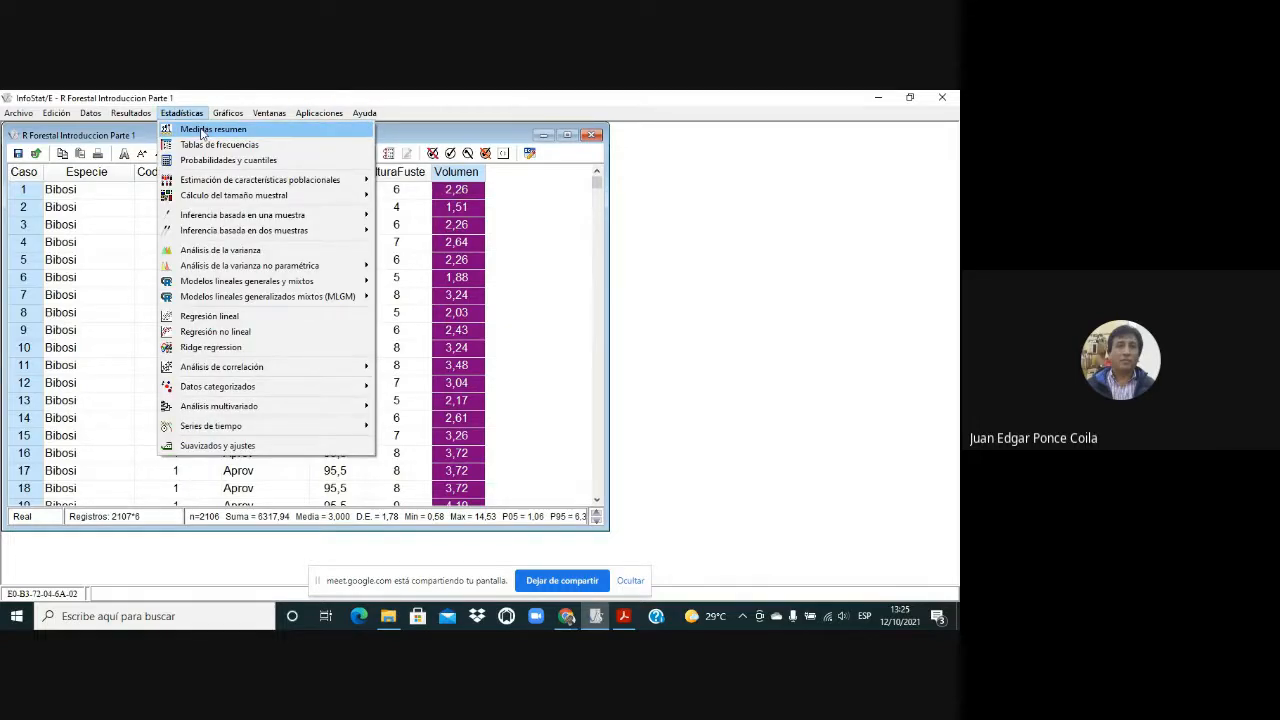
{"action": "left_click", "coordinate": [209, 130]}
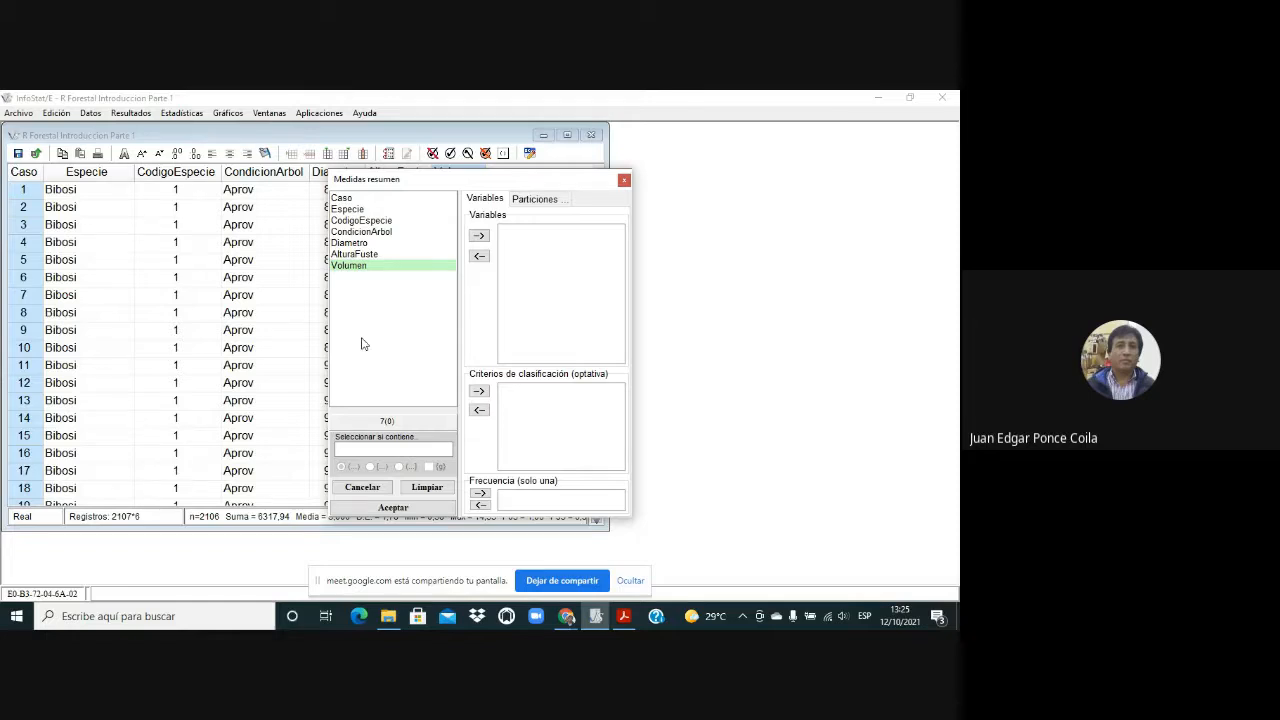
{"action": "left_click", "coordinate": [385, 266]}
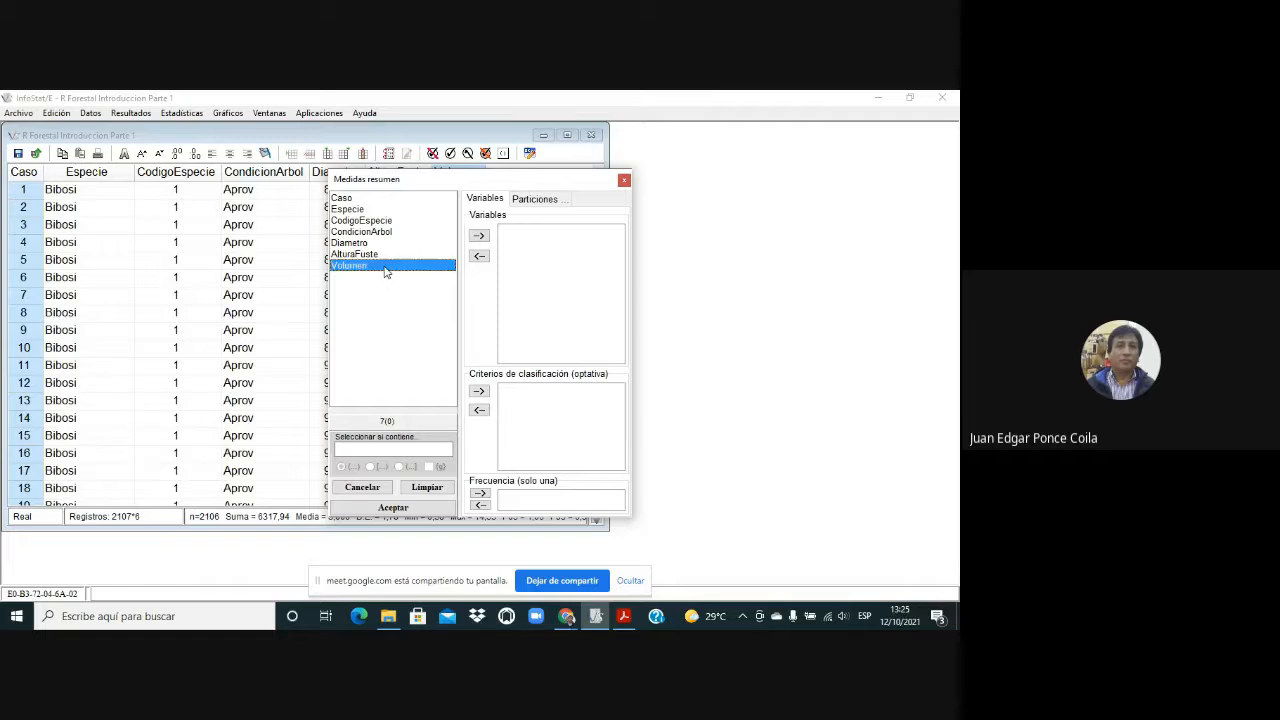
{"action": "left_click", "coordinate": [479, 237]}
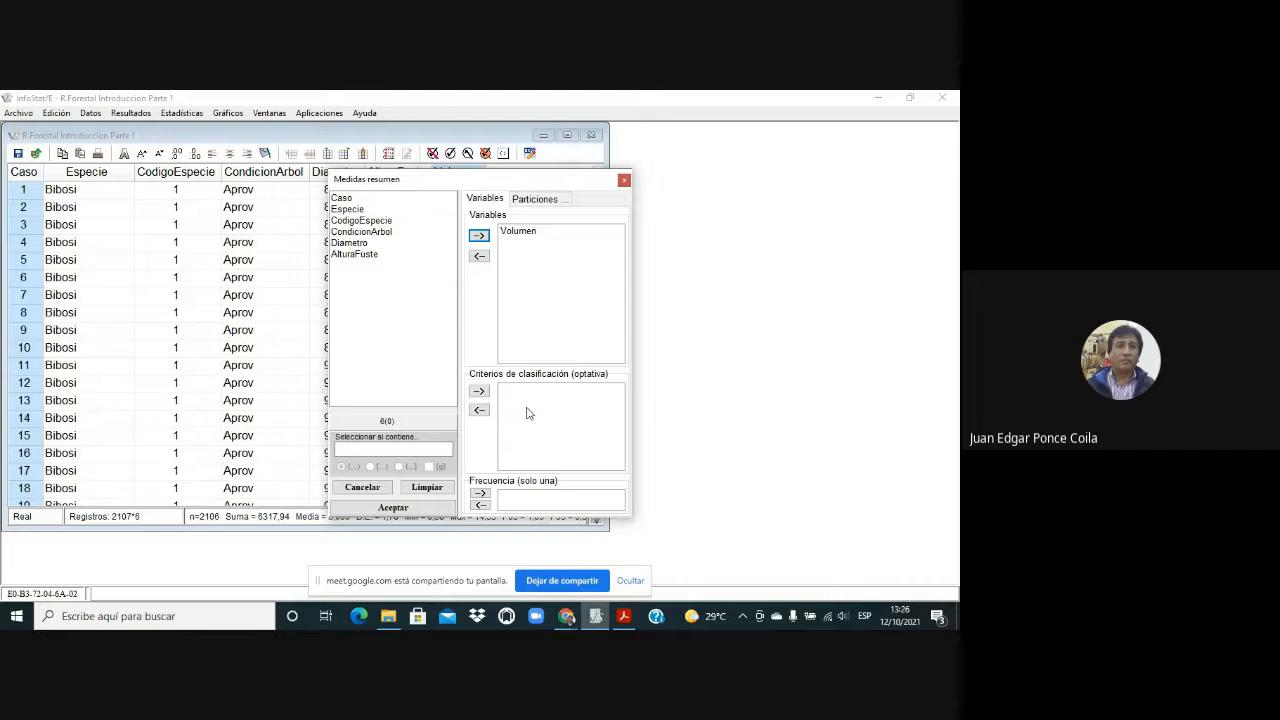
{"action": "left_click", "coordinate": [393, 508]}
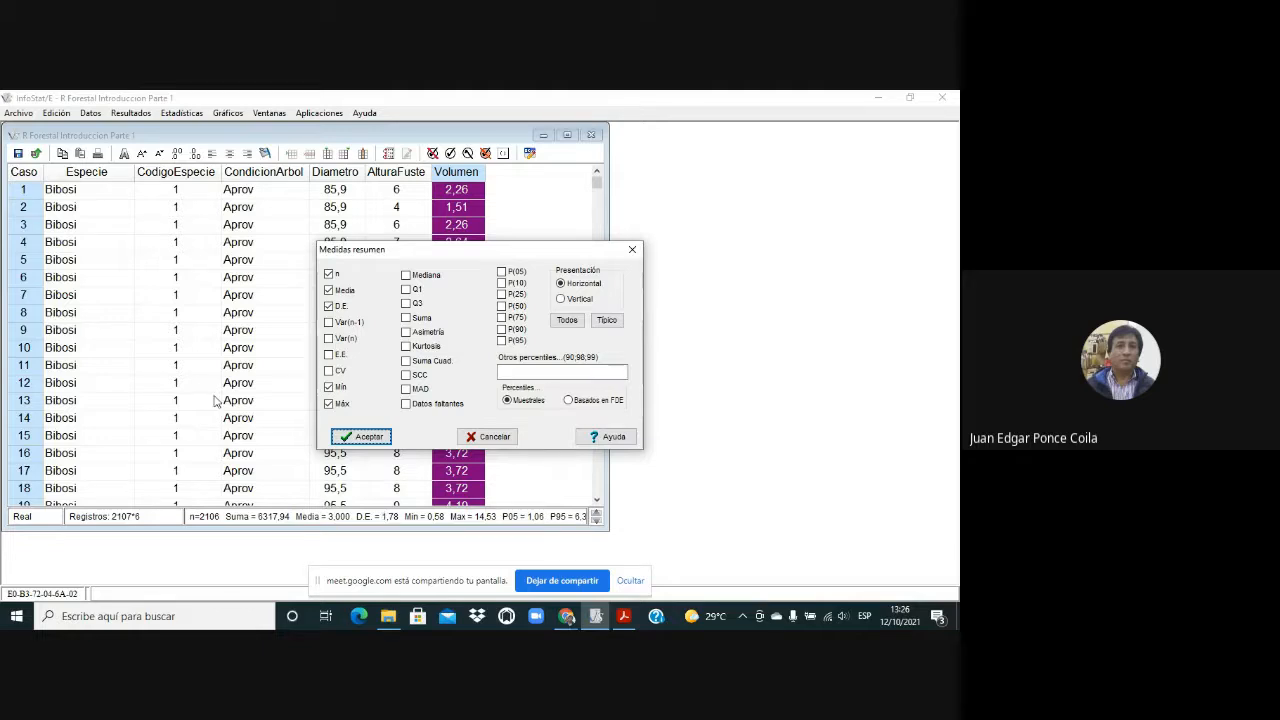
Add Var(n-1), E.E., CV, Mediana, Q1, Q3, Asimetría and Kurtosis to the measures, choose vertical presentation and generate the Volumen summary
{"action": "left_click", "coordinate": [328, 323]}
{"action": "left_click", "coordinate": [329, 354]}
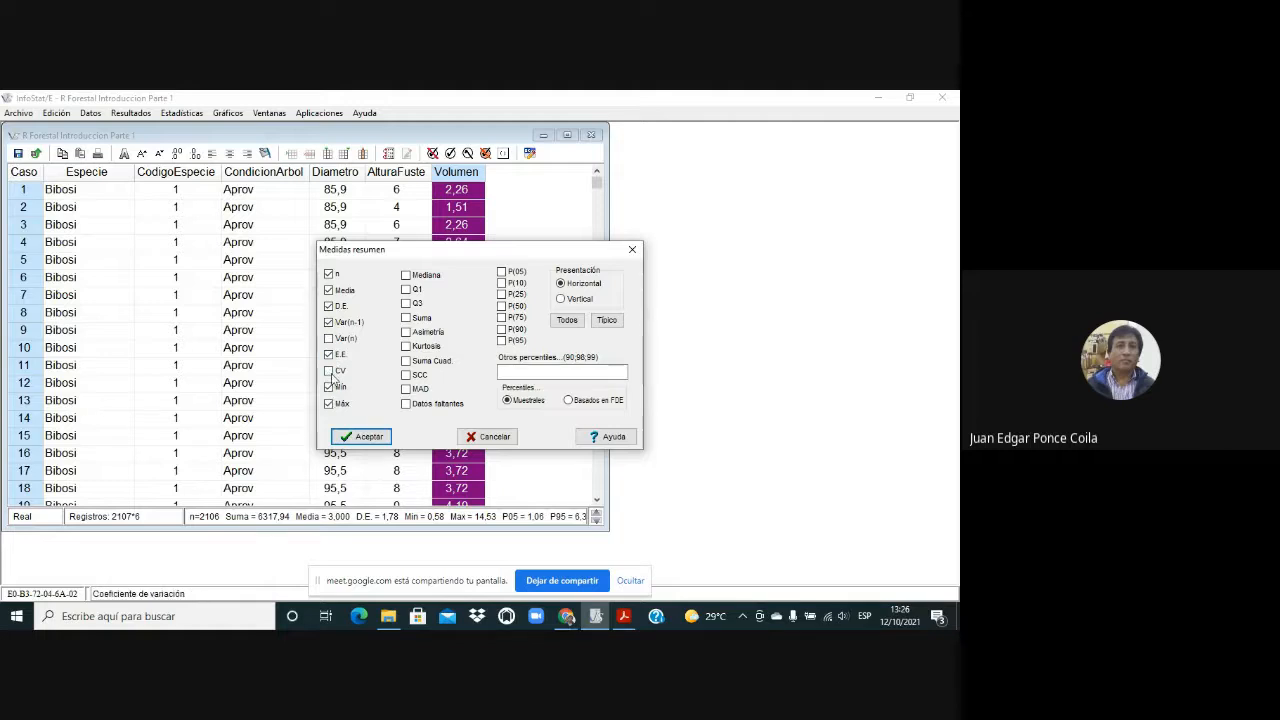
{"action": "left_click", "coordinate": [331, 372]}
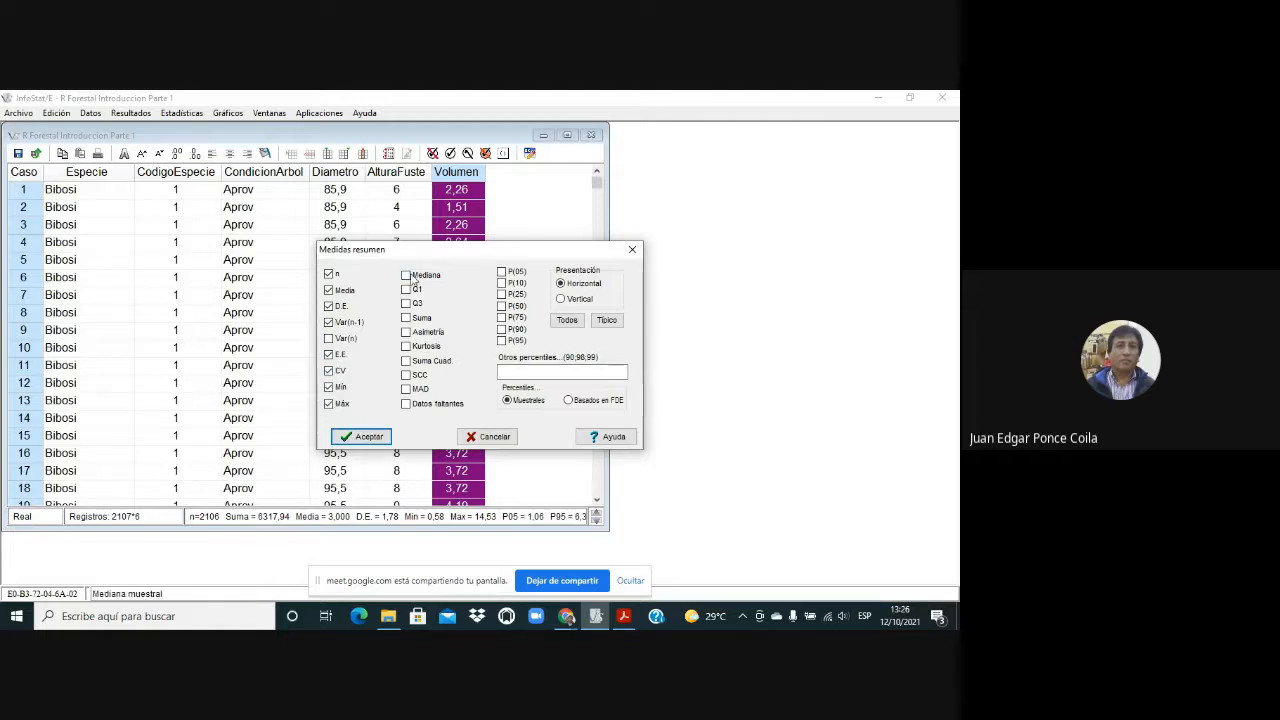
{"action": "left_click", "coordinate": [410, 276]}
{"action": "left_click", "coordinate": [408, 290]}
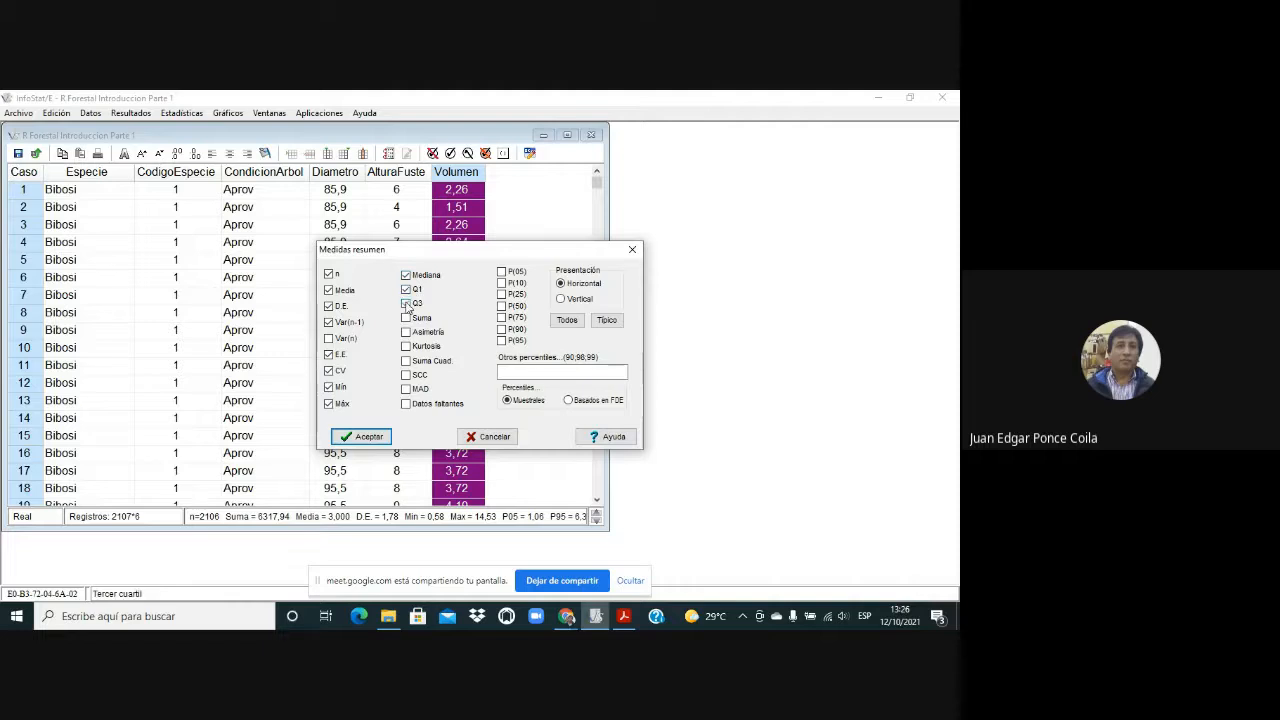
{"action": "left_click", "coordinate": [407, 304]}
{"action": "left_click", "coordinate": [407, 333]}
{"action": "left_click", "coordinate": [406, 347]}
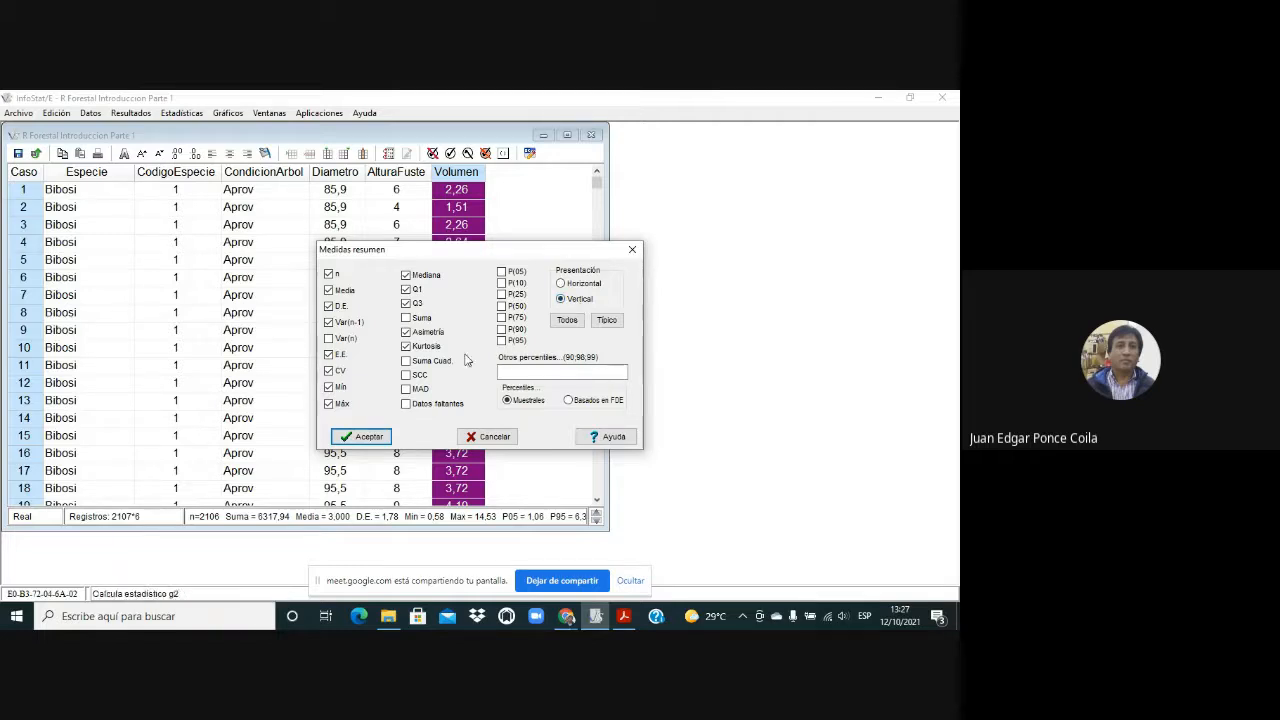
{"action": "left_click", "coordinate": [368, 437]}
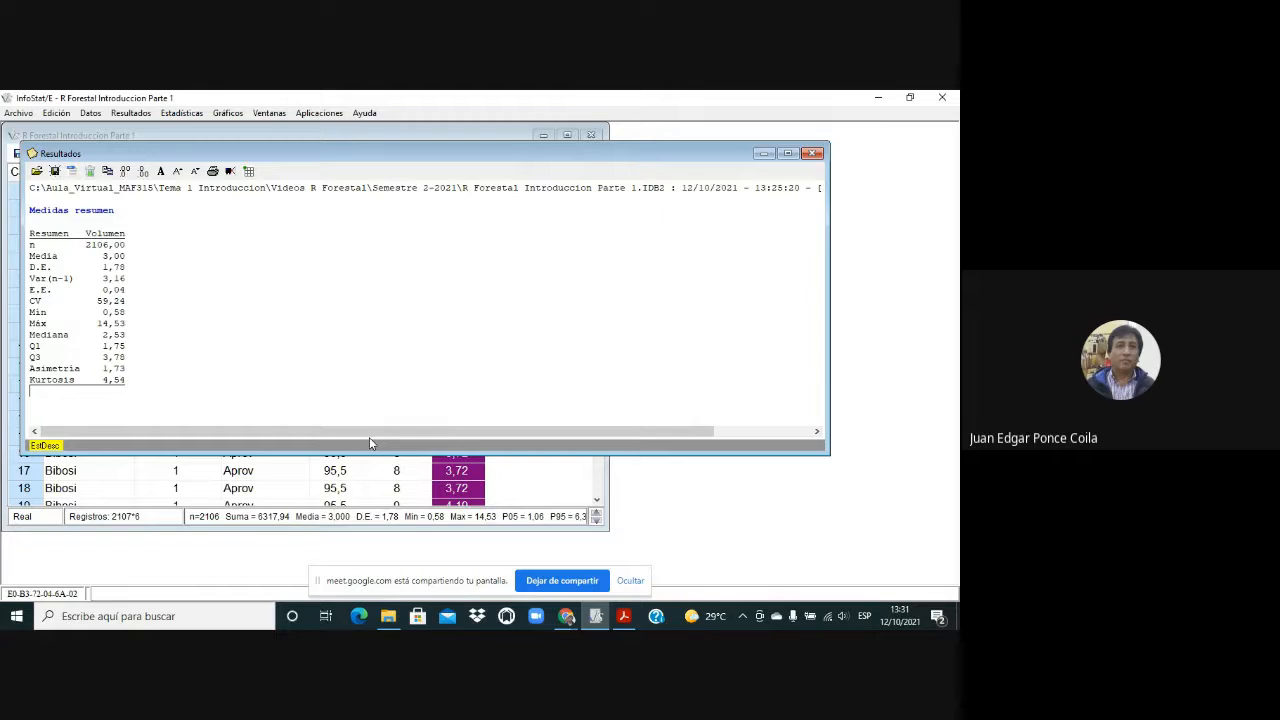
Generate the vertical summary measures of Volumen classified by Especie, and review the results from the first species
{"action": "left_click", "coordinate": [195, 119]}
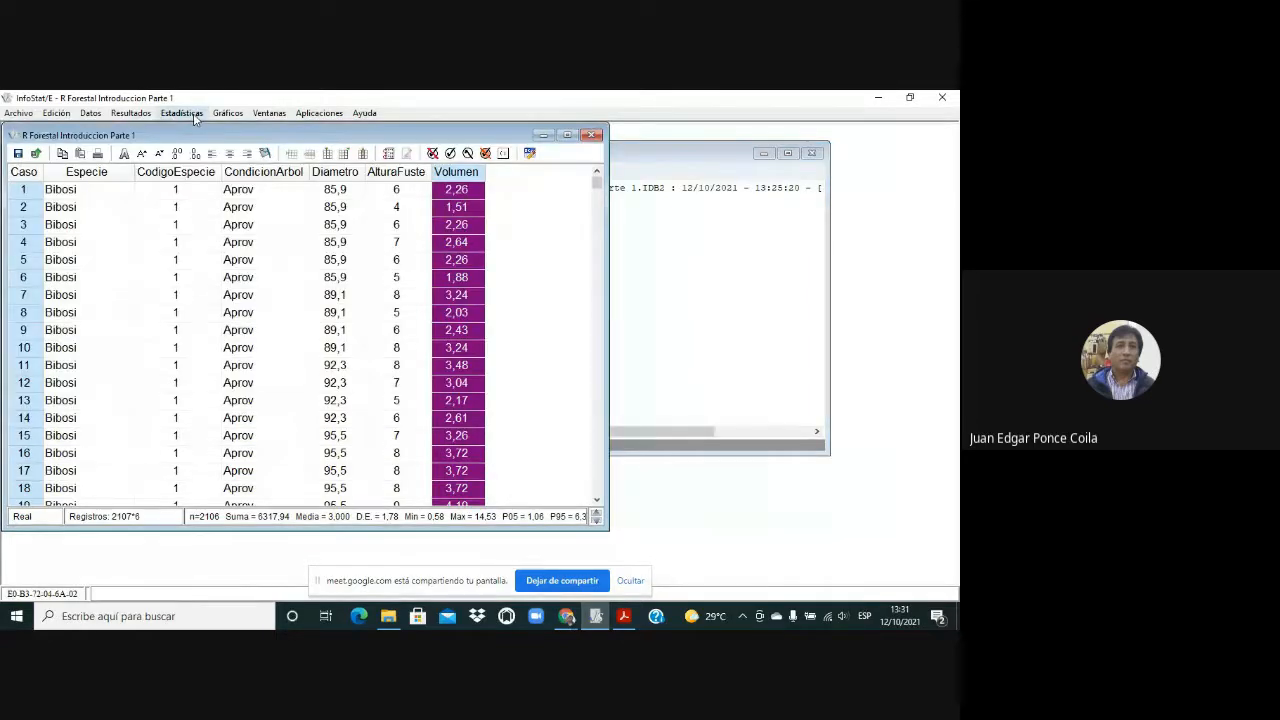
{"action": "left_click", "coordinate": [195, 117]}
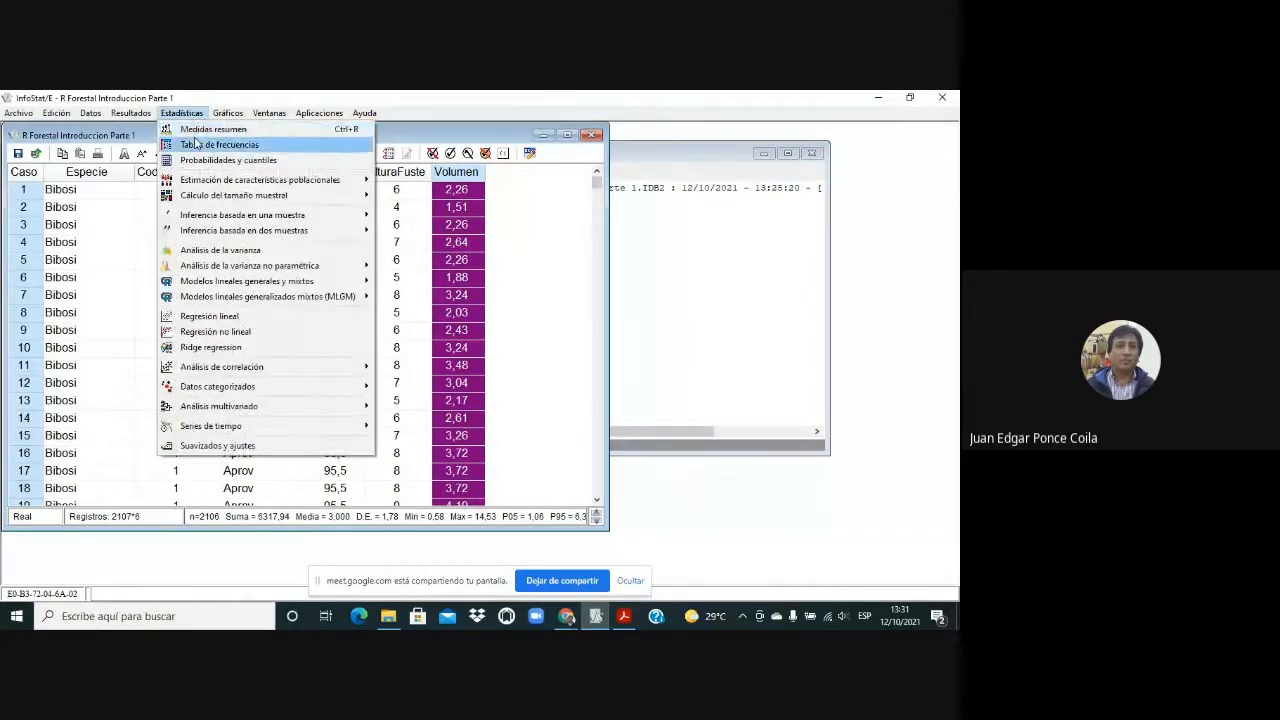
{"action": "left_click", "coordinate": [197, 130]}
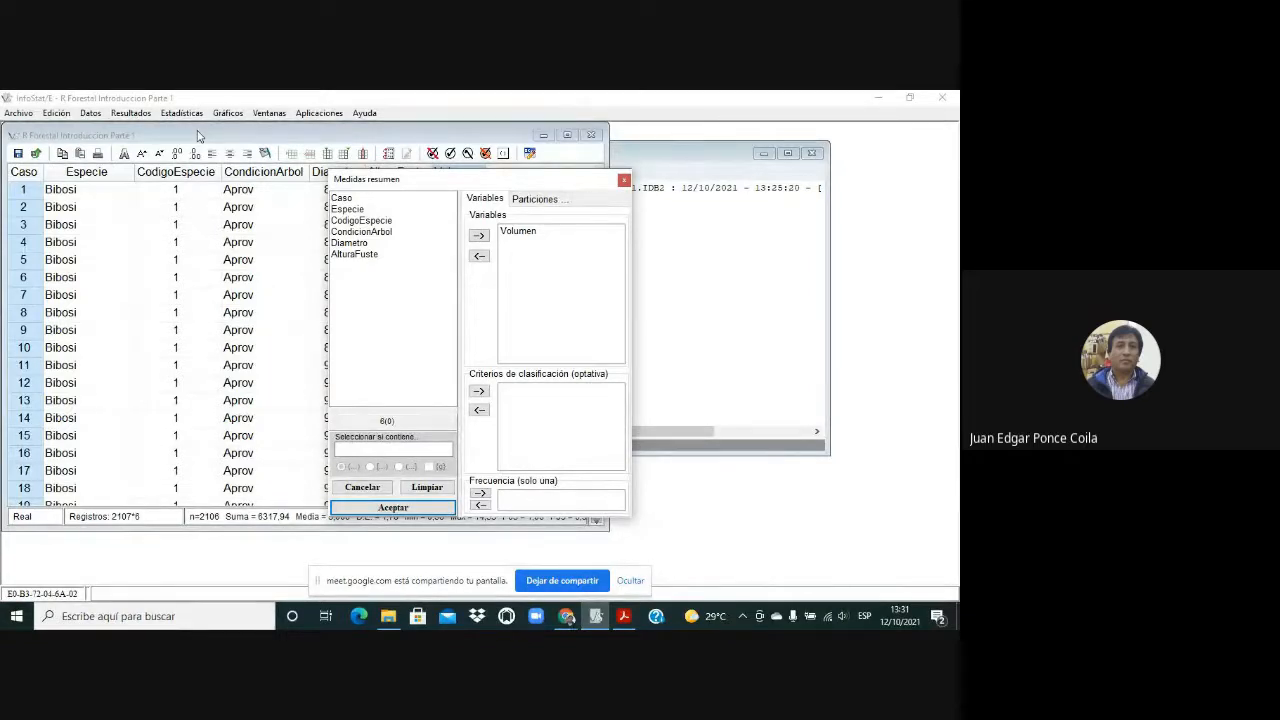
{"action": "left_click", "coordinate": [358, 209]}
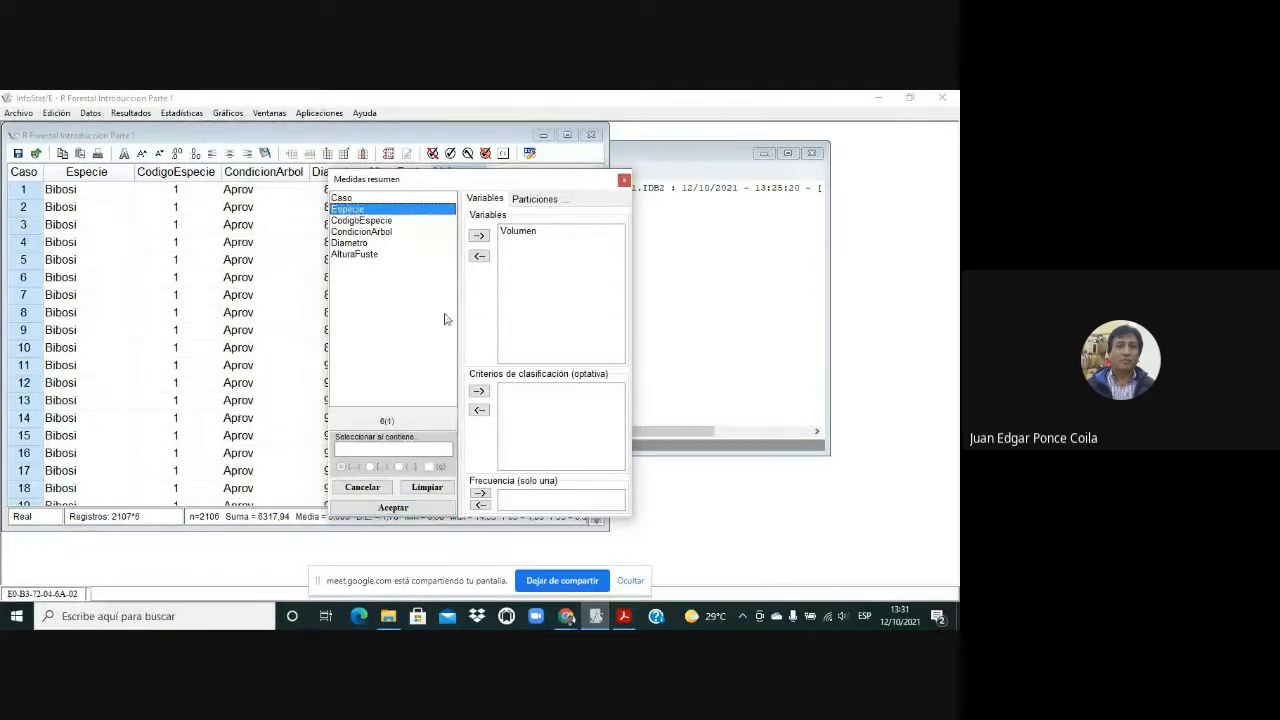
{"action": "left_click", "coordinate": [480, 391]}
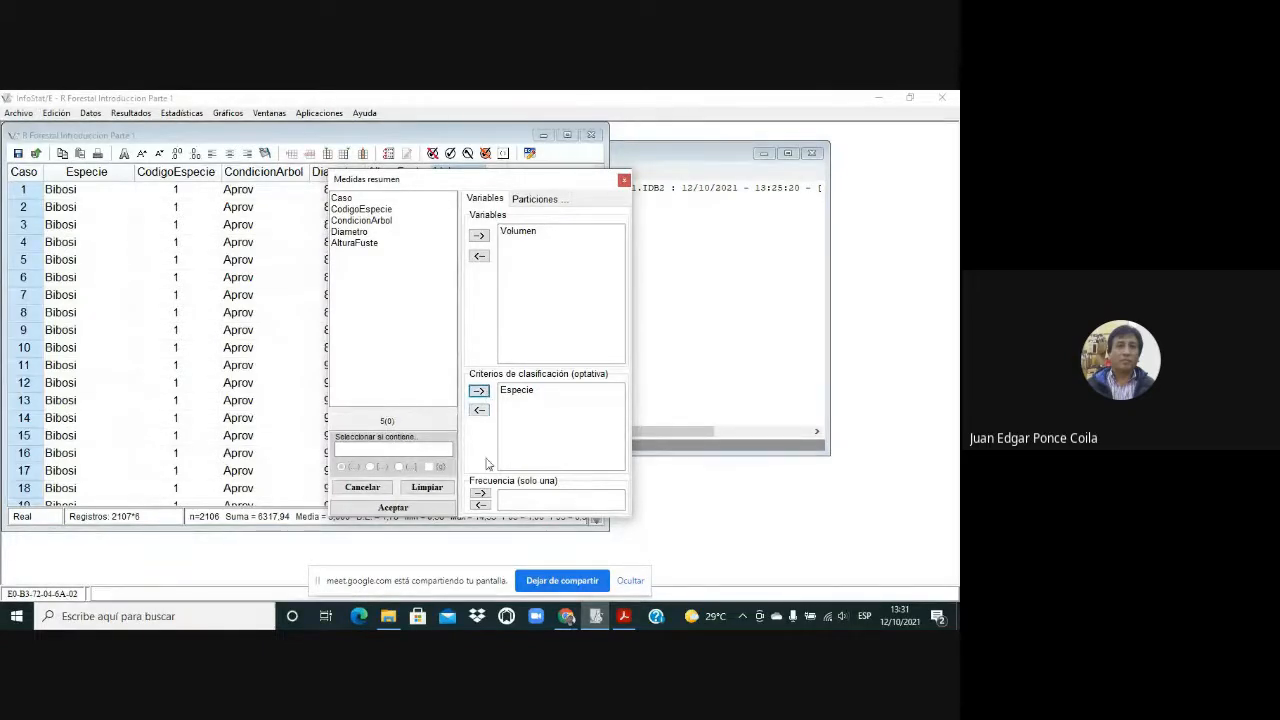
{"action": "left_click", "coordinate": [416, 507]}
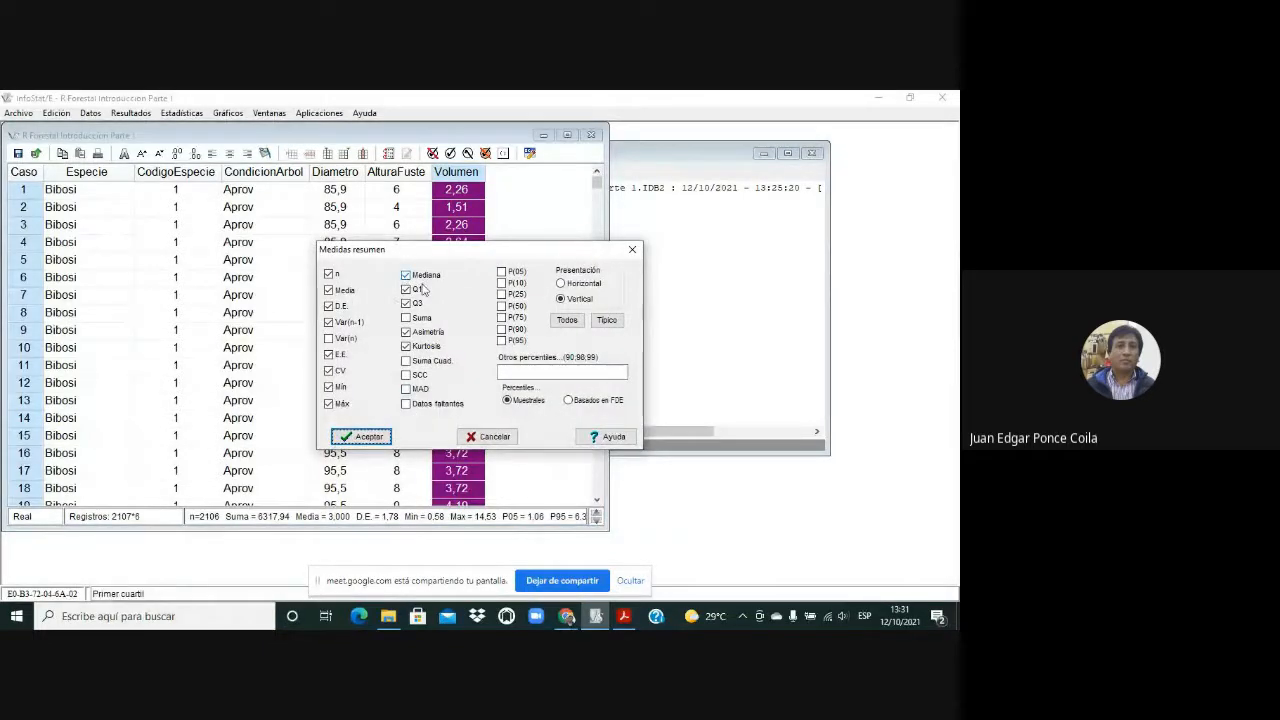
{"action": "left_click", "coordinate": [370, 437]}
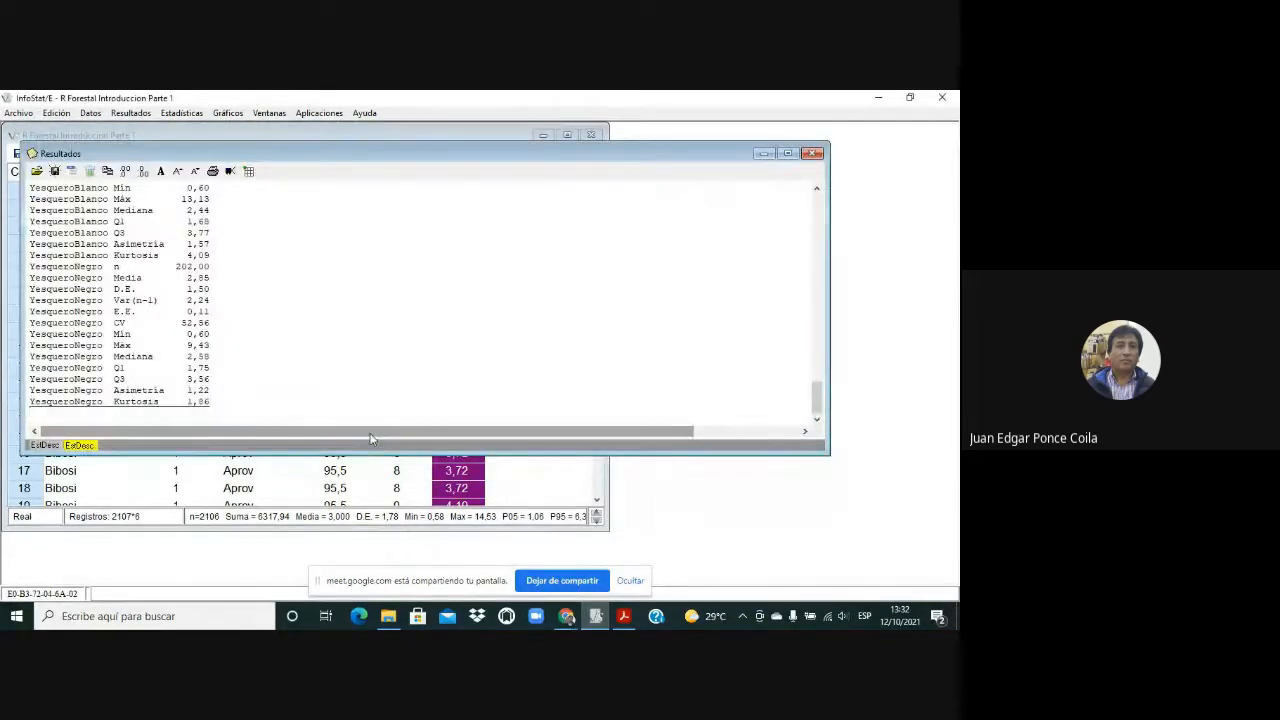
{"action": "scroll", "coordinate": [367, 404], "scroll_direction": "up", "scroll_amount": 20}
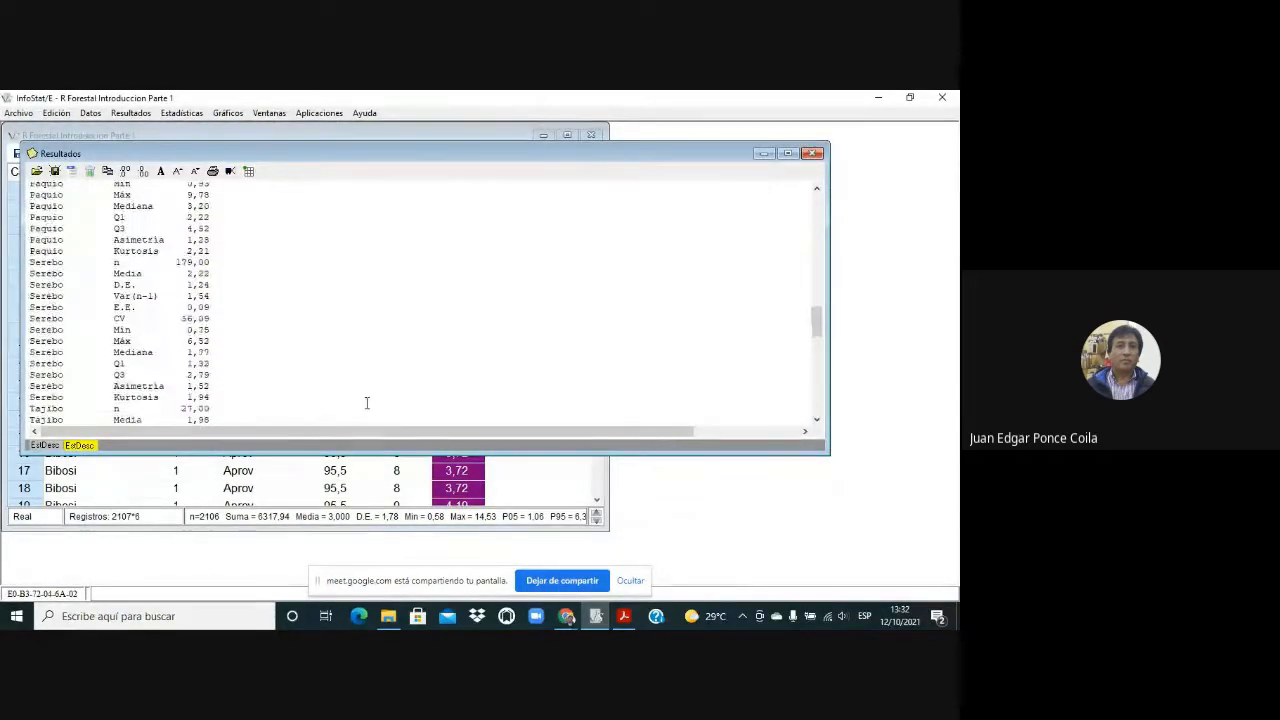
{"action": "scroll", "coordinate": [367, 403], "scroll_direction": "up", "scroll_amount": 20}
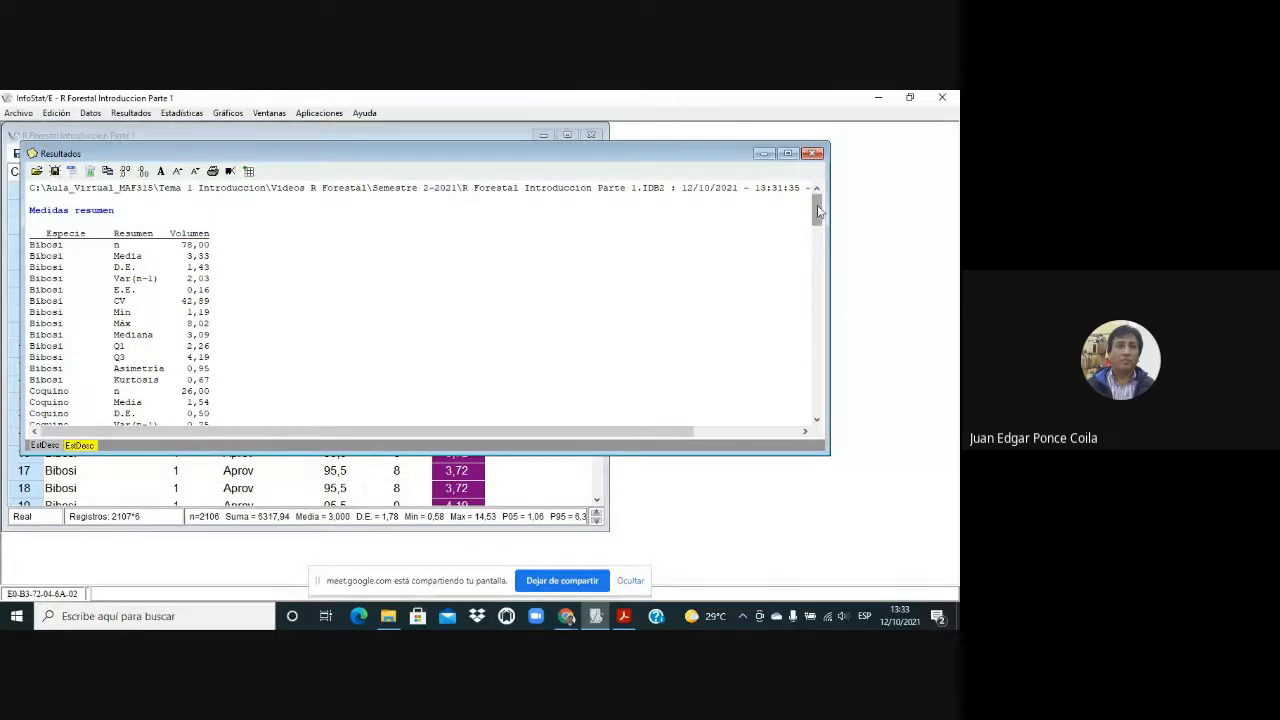
{"action": "left_click_drag", "start_coordinate": [818, 208], "coordinate": [815, 212]}
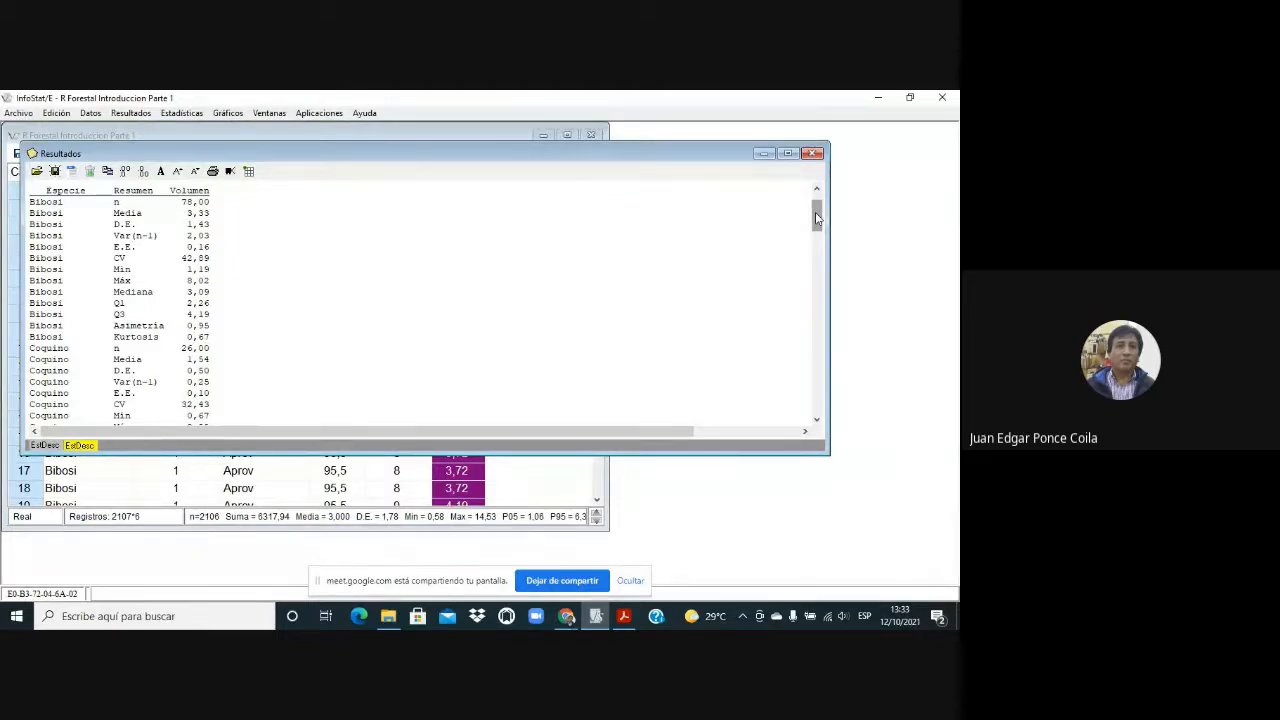
{"action": "mouse_move", "coordinate": [815, 212]}
{"action": "left_mouse_down"}
{"action": "mouse_move", "coordinate": [813, 266]}
{"action": "mouse_move", "coordinate": [766, 403]}
{"action": "mouse_move", "coordinate": [800, 329]}
{"action": "mouse_move", "coordinate": [818, 187]}
{"action": "left_mouse_up"}
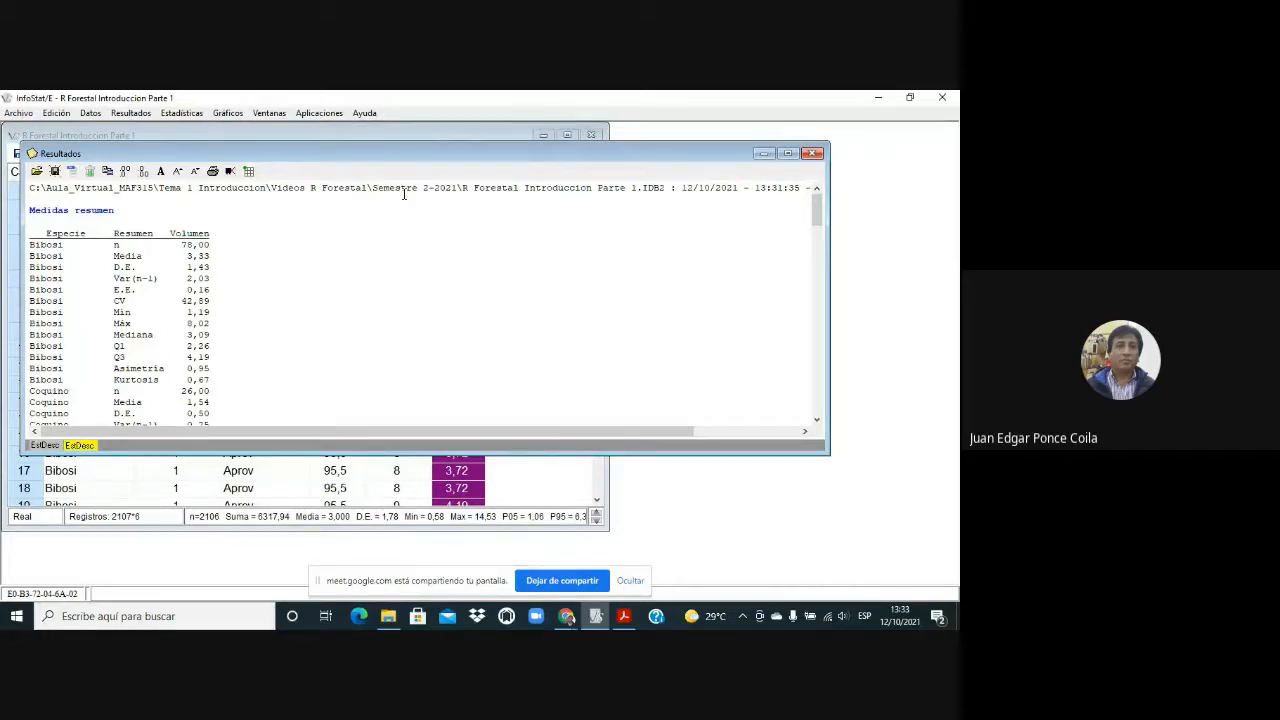
Generate the summary measures of Volumen by Especie again with horizontal presentation
{"action": "left_click", "coordinate": [237, 115]}
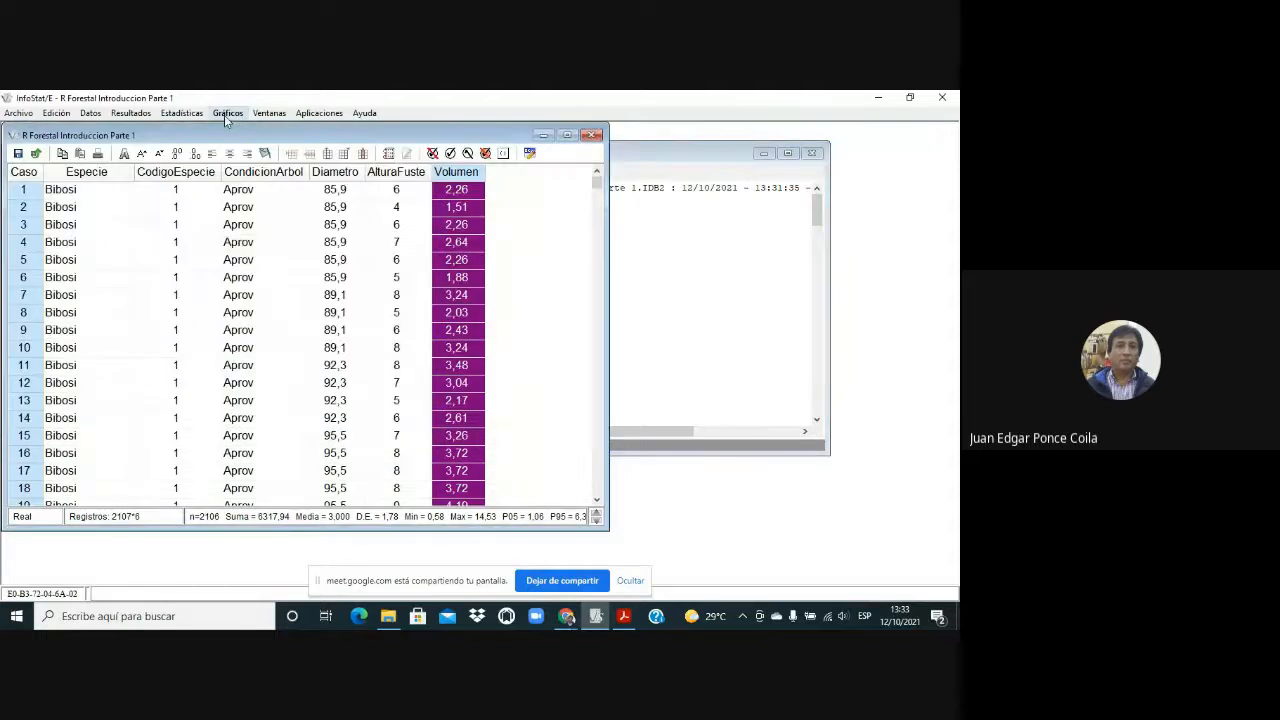
{"action": "left_click", "coordinate": [183, 114]}
{"action": "left_click", "coordinate": [213, 129]}
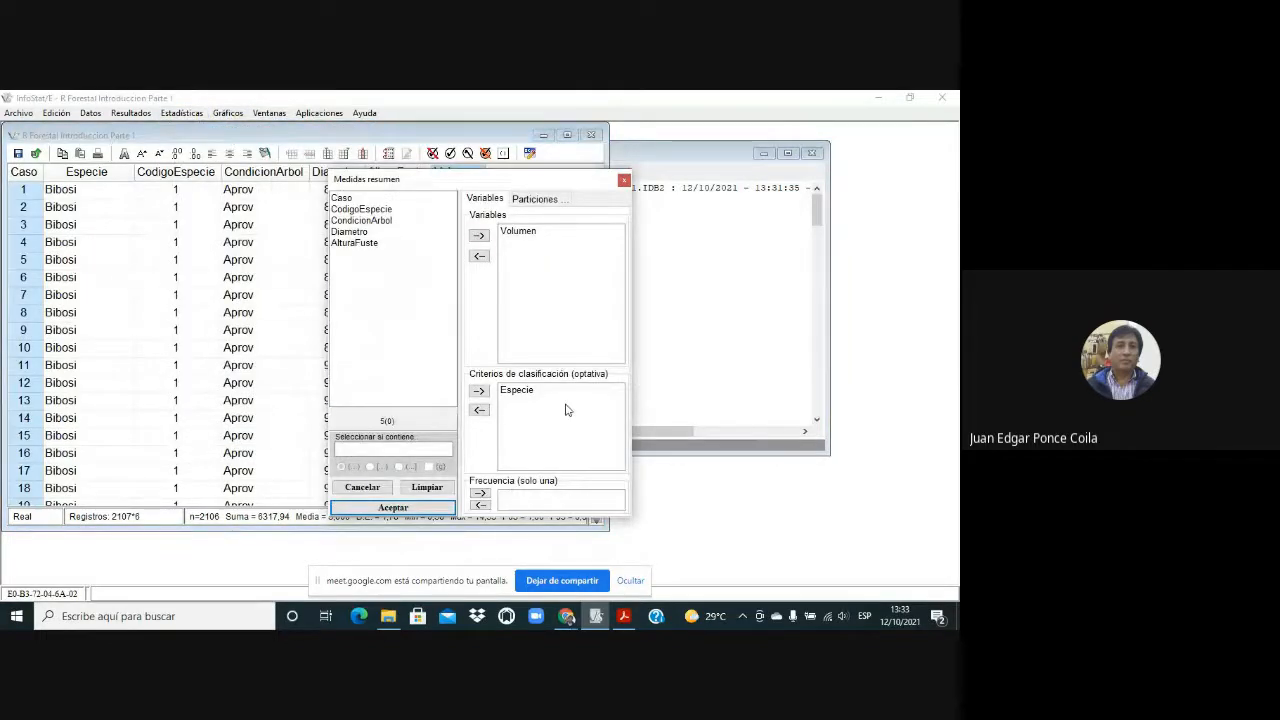
{"action": "left_click", "coordinate": [395, 507]}
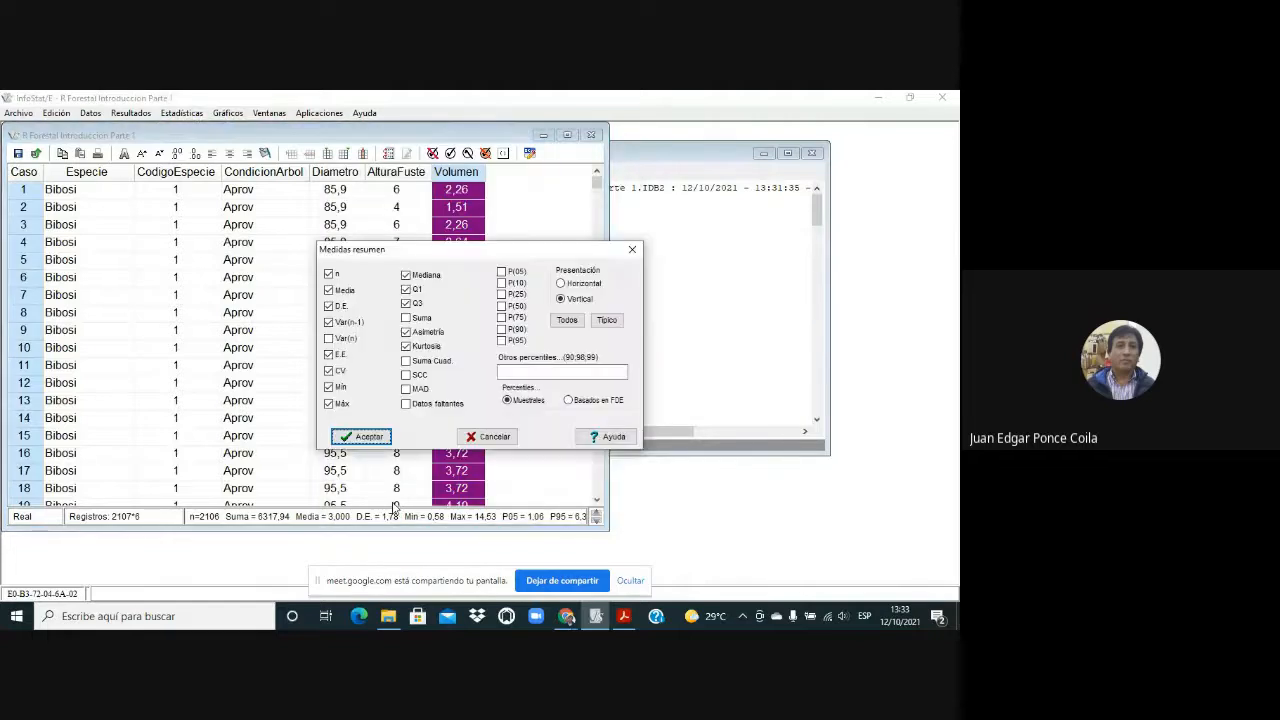
{"action": "left_click", "coordinate": [588, 285]}
{"action": "left_click", "coordinate": [380, 441]}
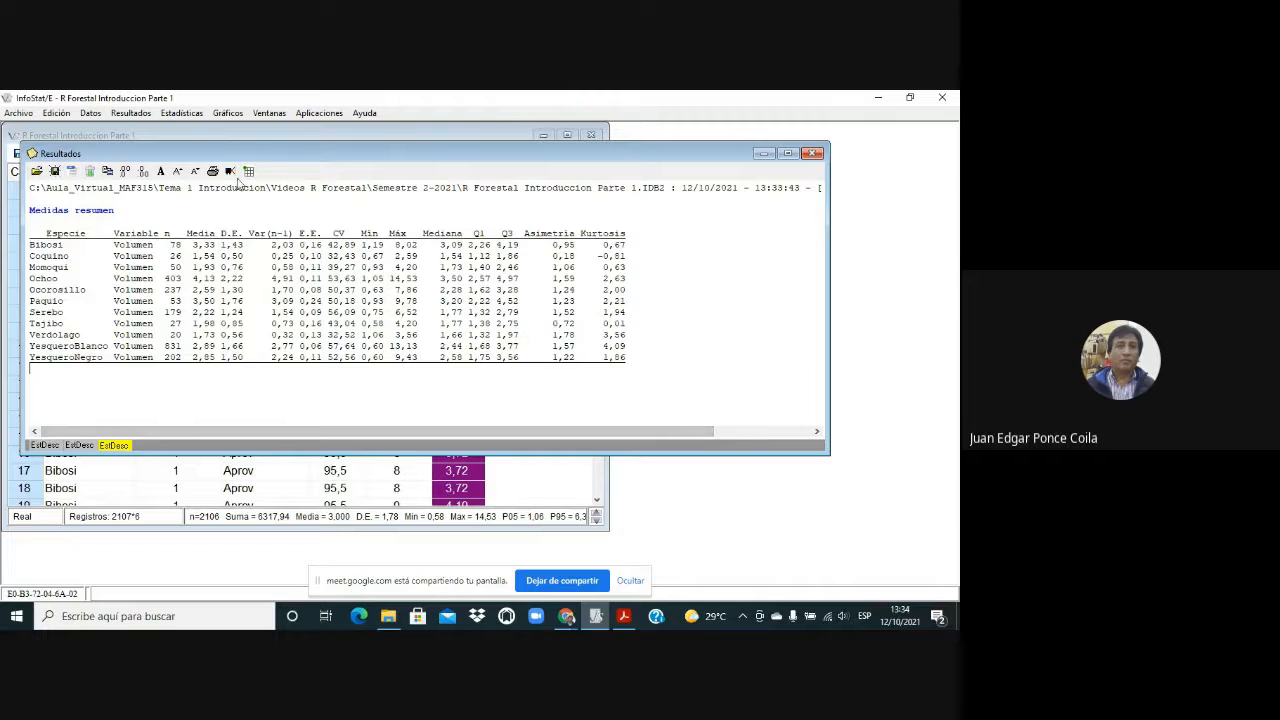
Save the results as "R Forestal Introduccion Parte 1" in ITRES format in the Semestre 2-2021 folder, and check the file in File Explorer
{"action": "left_click", "coordinate": [54, 171]}
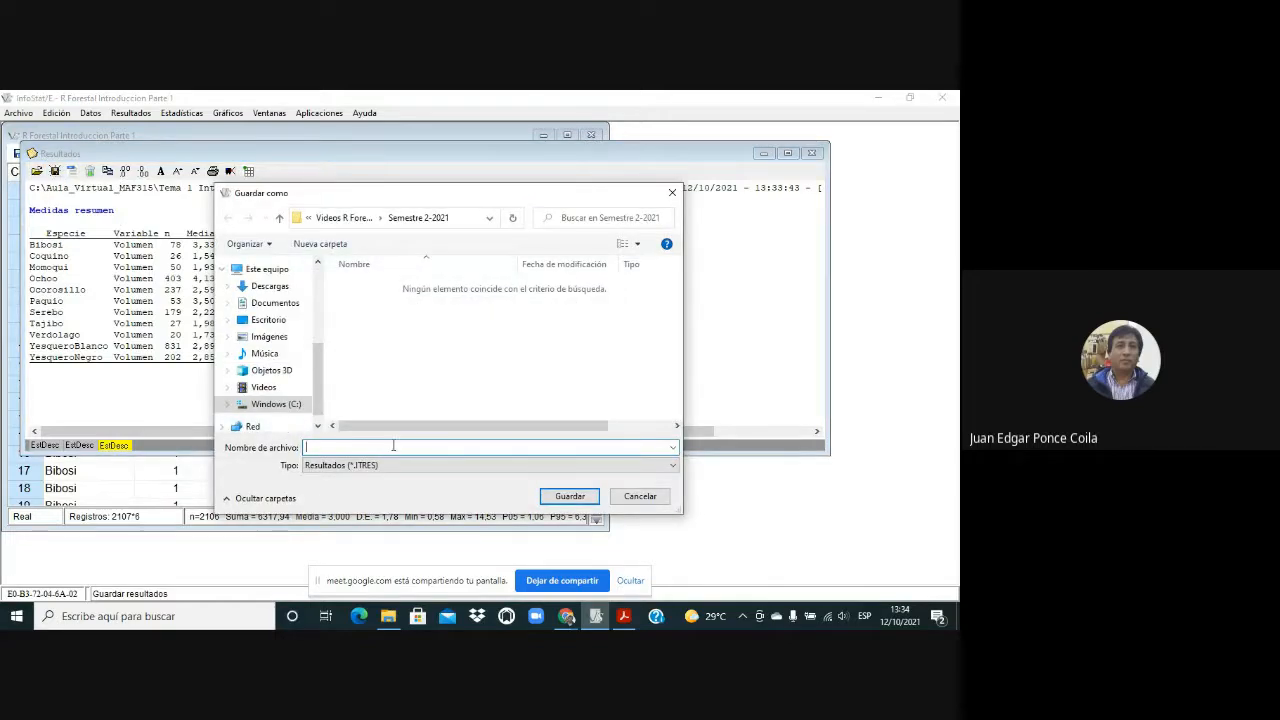
{"action": "type", "text": "R"}
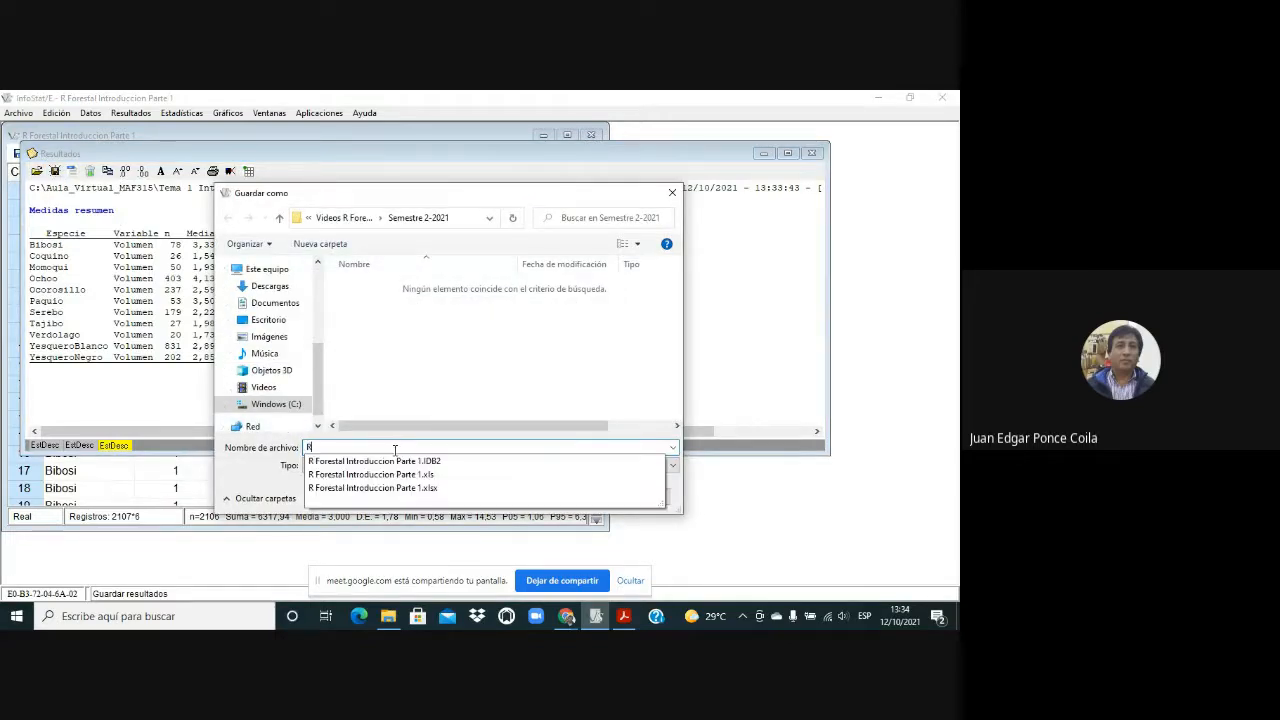
{"action": "left_click", "coordinate": [396, 462]}
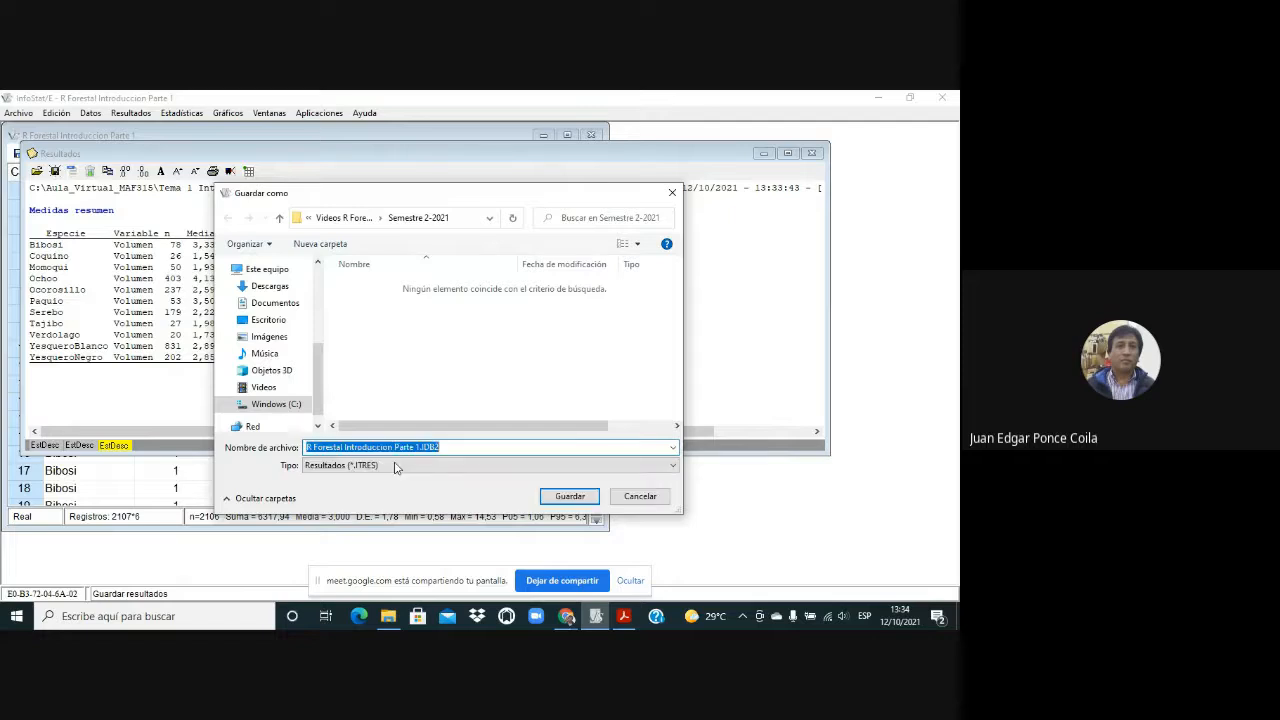
{"action": "left_click", "coordinate": [467, 445]}
{"action": "key", "text": "BackSpace"}
{"action": "key", "text": "BackSpace"}
{"action": "key", "text": "BackSpace"}
{"action": "key", "text": "BackSpace"}
{"action": "key", "text": "BackSpace"}
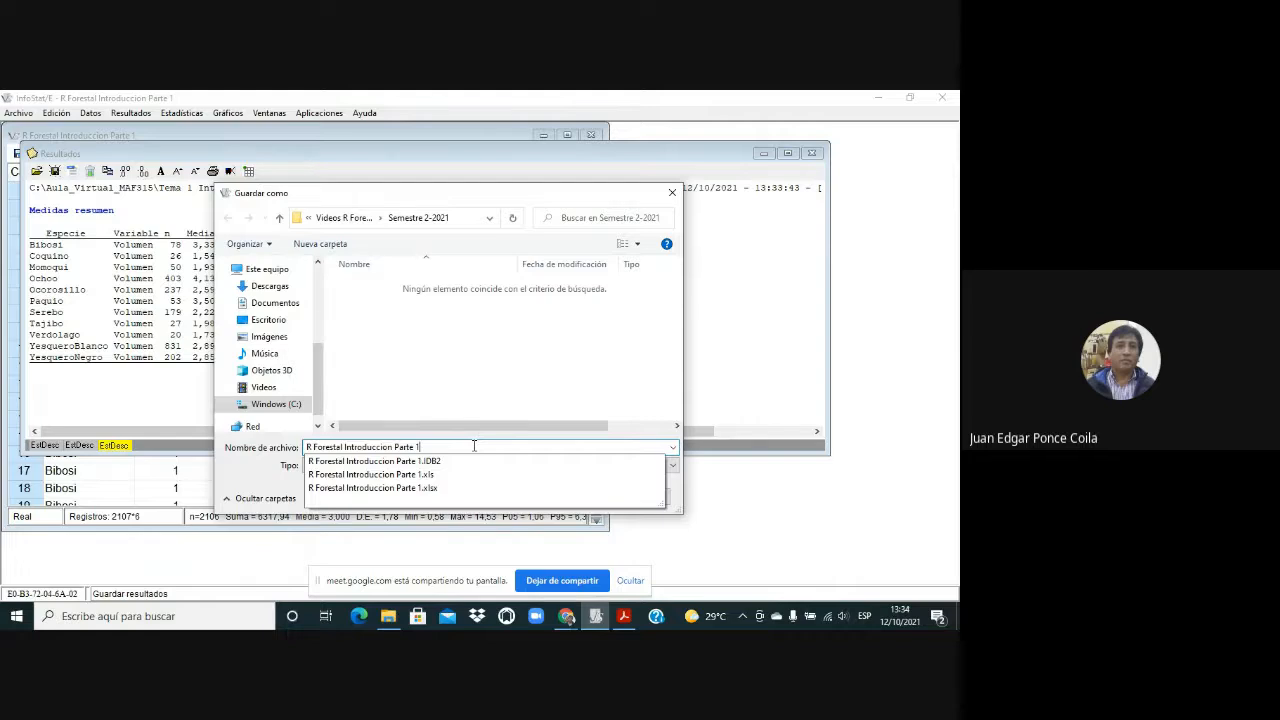
{"action": "key", "text": "Return"}
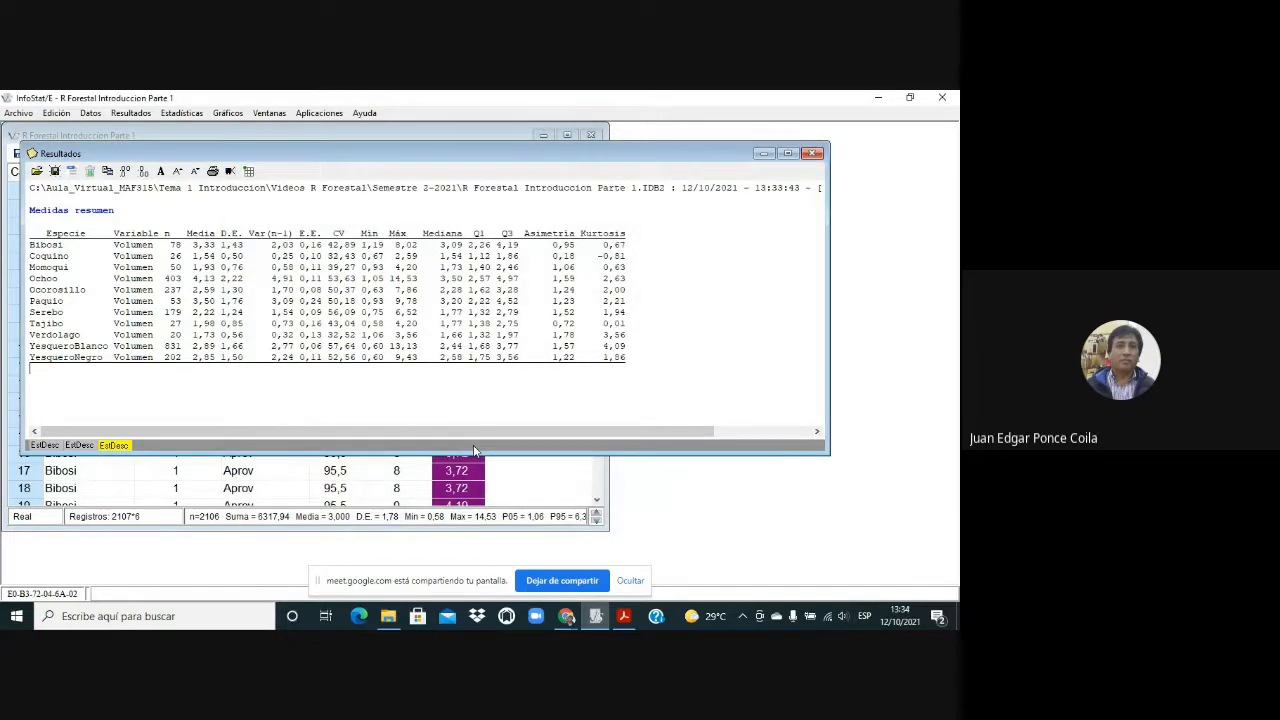
{"action": "left_click", "coordinate": [388, 617]}
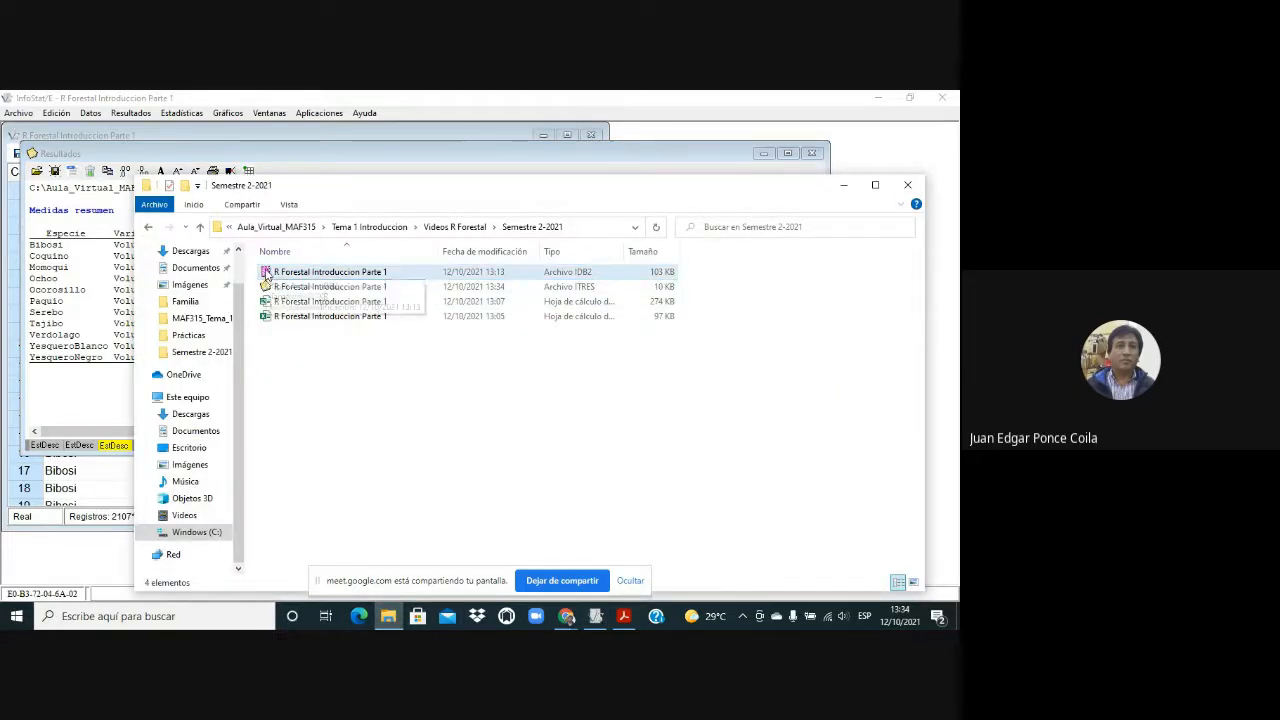
{"action": "left_click", "coordinate": [843, 188]}
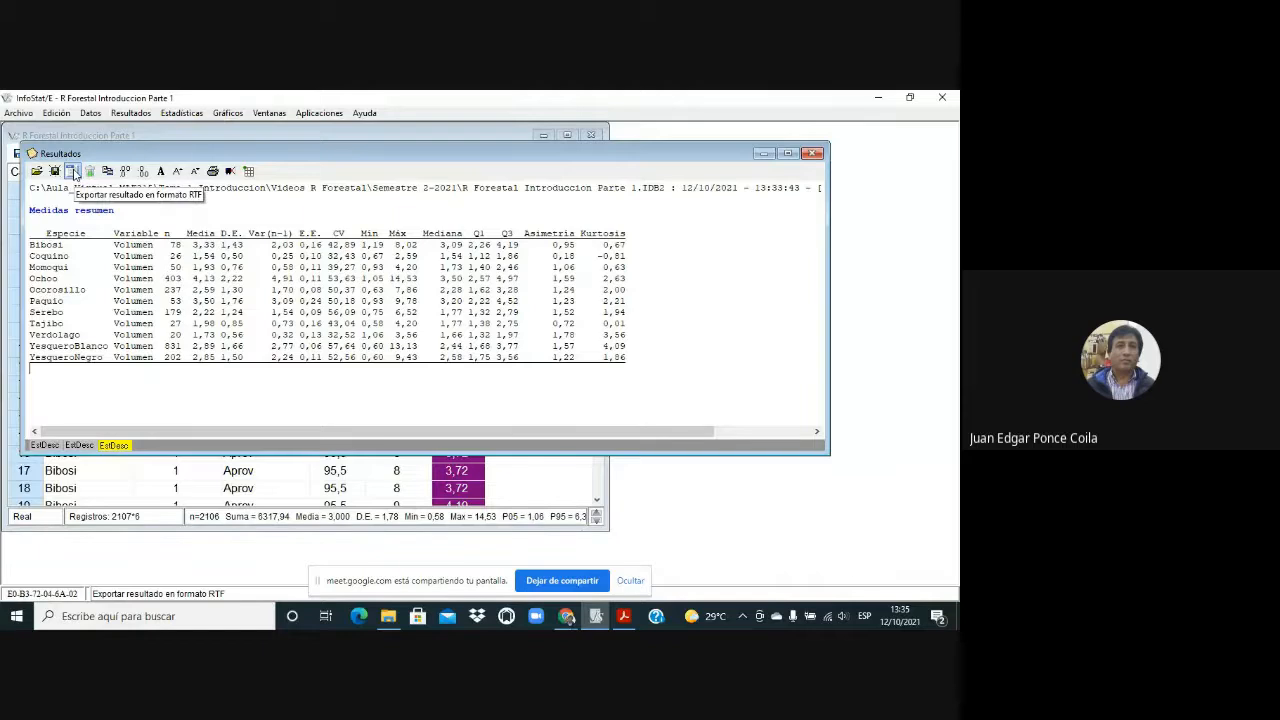
Export the species summary results in RTF format as "R Forestal Introduccion Parte 1" and check the exported file in File Explorer
{"action": "left_click", "coordinate": [72, 172]}
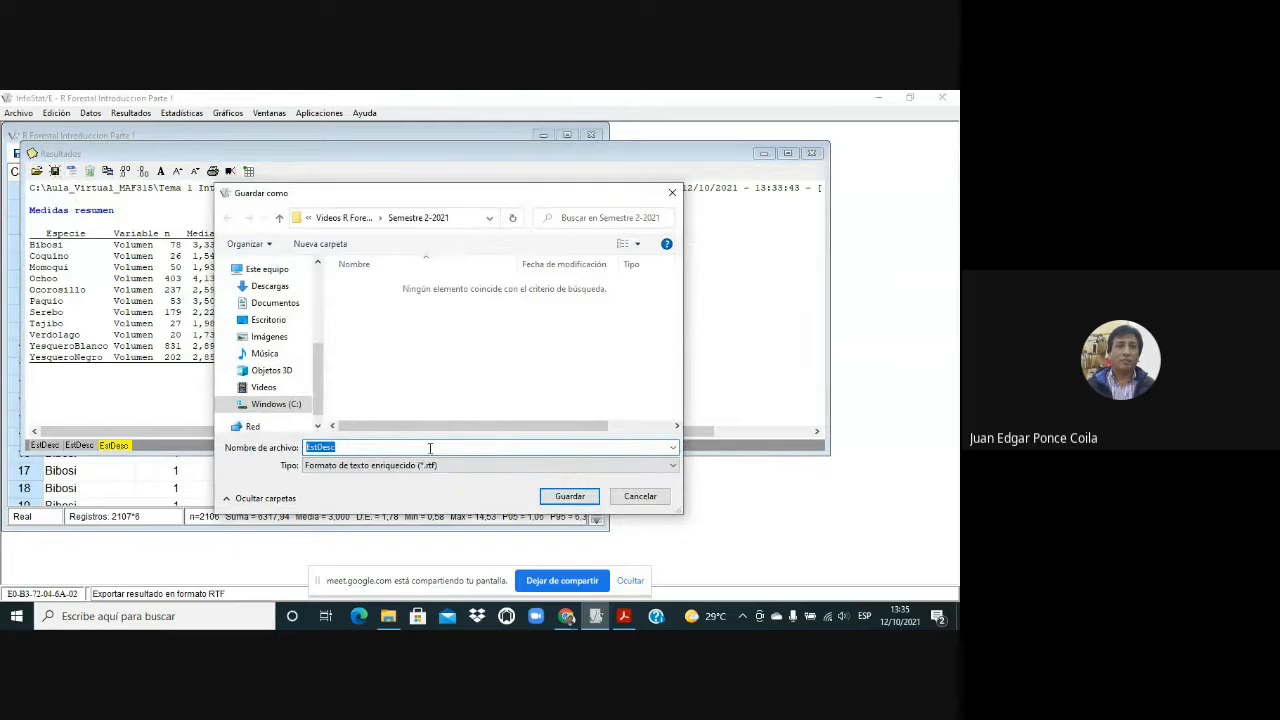
{"action": "type", "text": "R"}
{"action": "key", "text": "Down"}
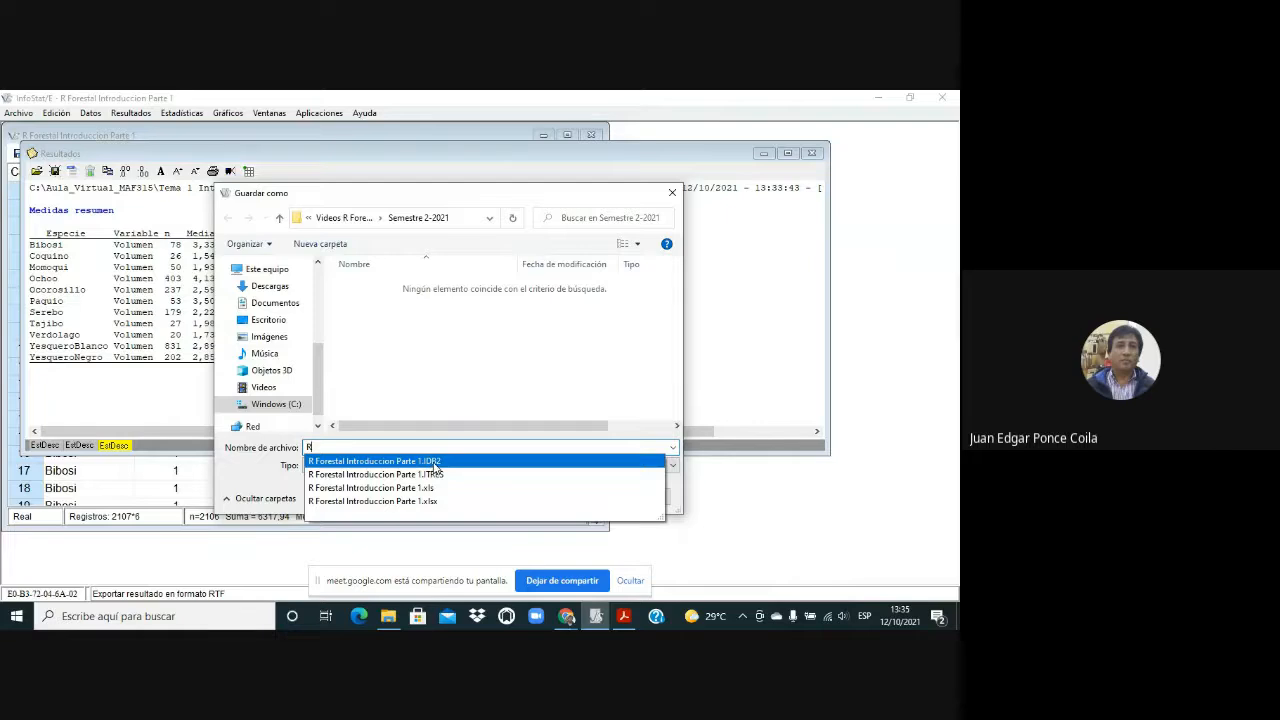
{"action": "key", "text": "Return"}
{"action": "left_click", "coordinate": [455, 448]}
{"action": "key", "text": "BackSpace"}
{"action": "key", "text": "BackSpace"}
{"action": "key", "text": "BackSpace"}
{"action": "key", "text": "BackSpace"}
{"action": "key", "text": "BackSpace"}
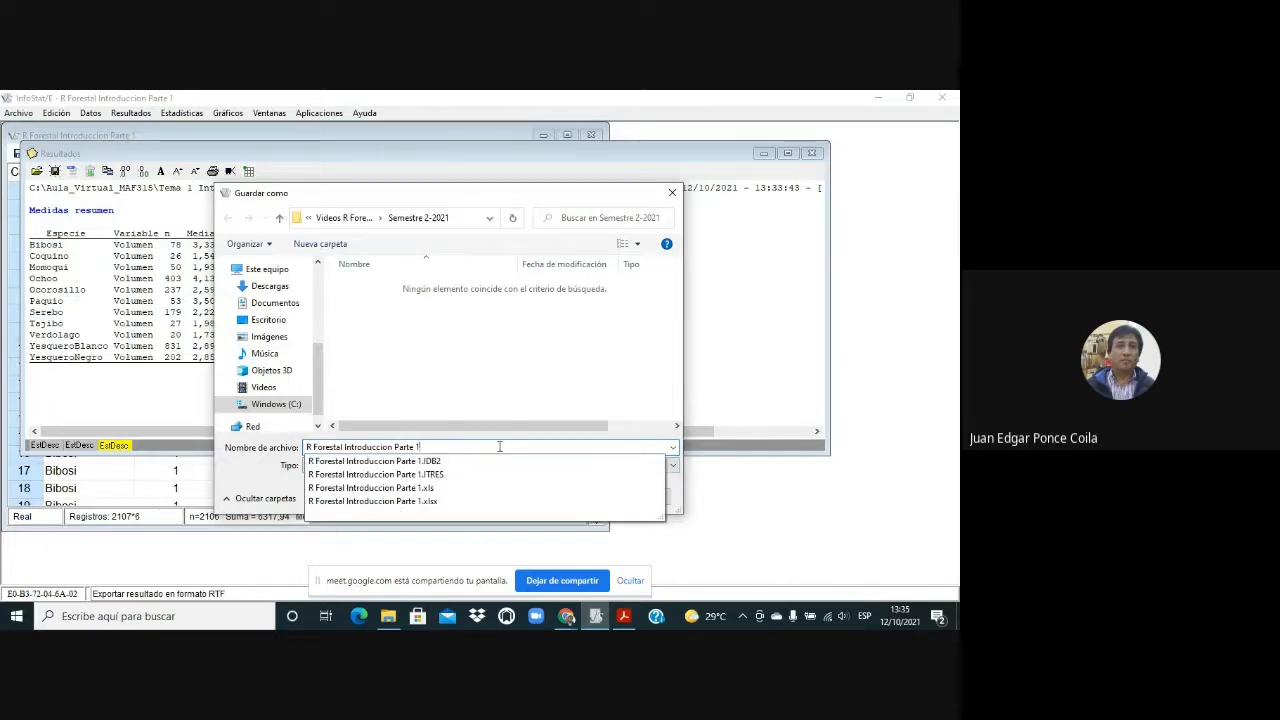
{"action": "key", "text": "Return"}
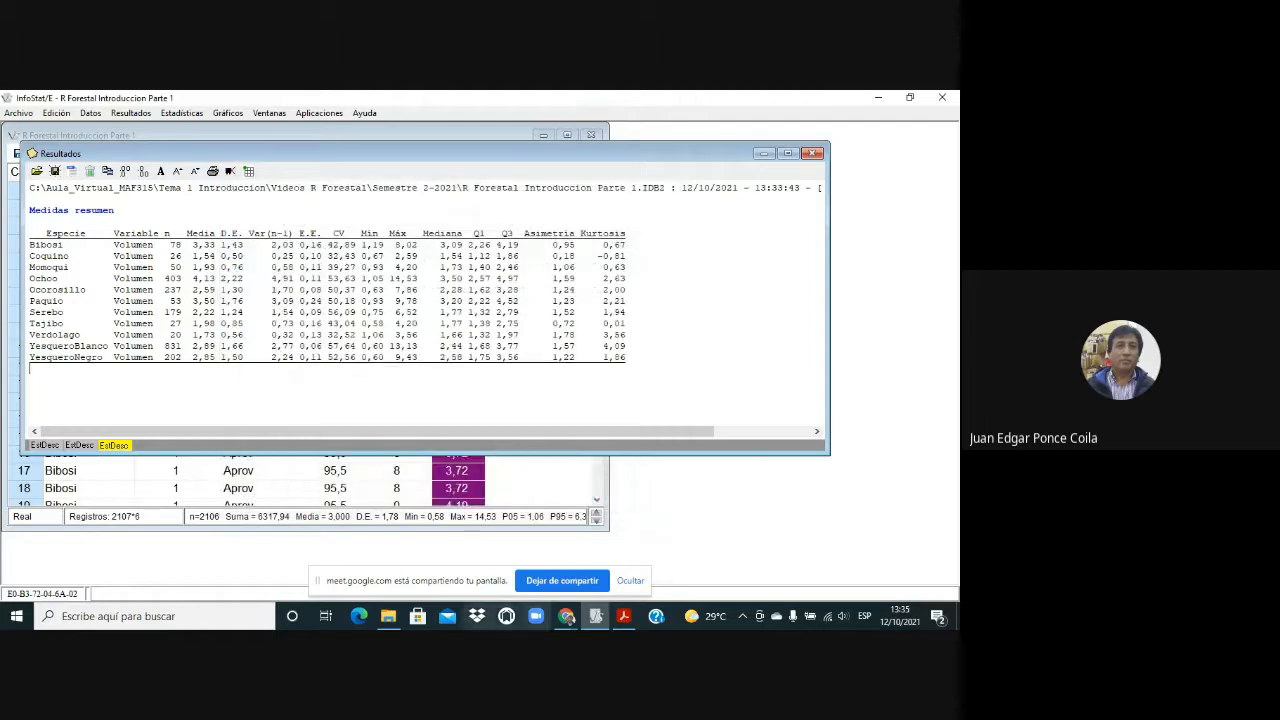
{"action": "left_click", "coordinate": [388, 616]}
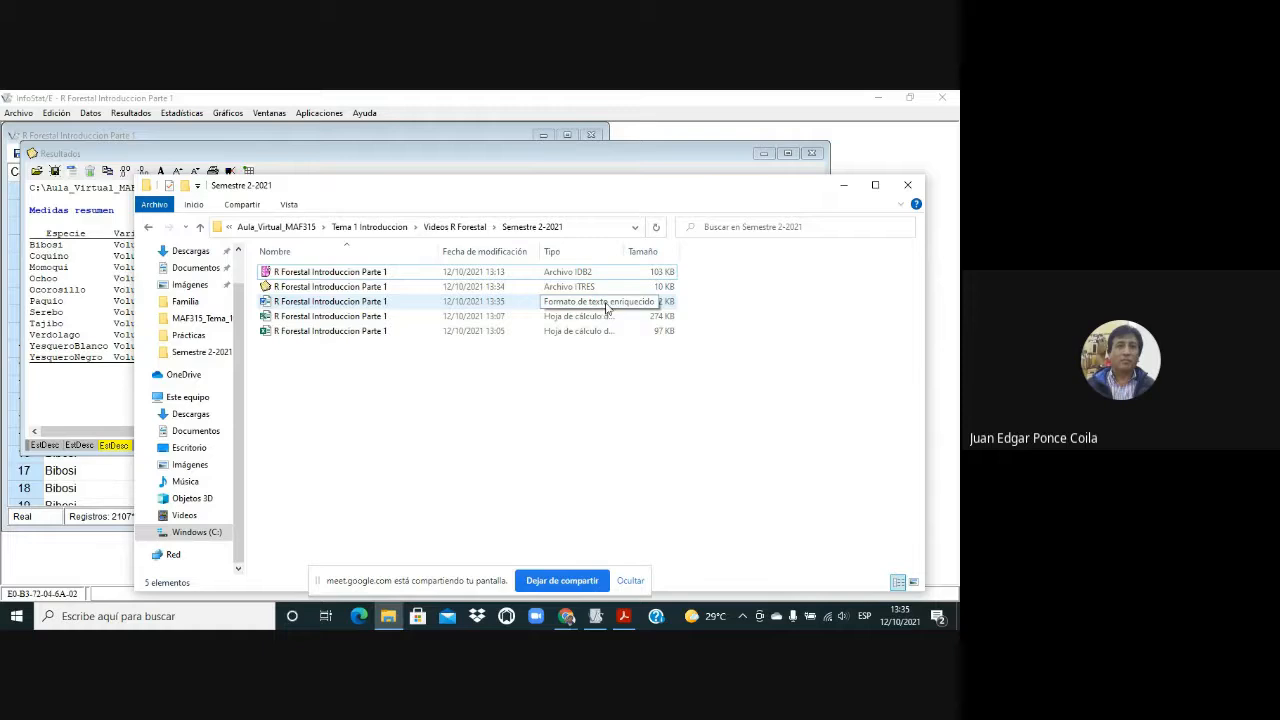
{"action": "left_click", "coordinate": [845, 189]}
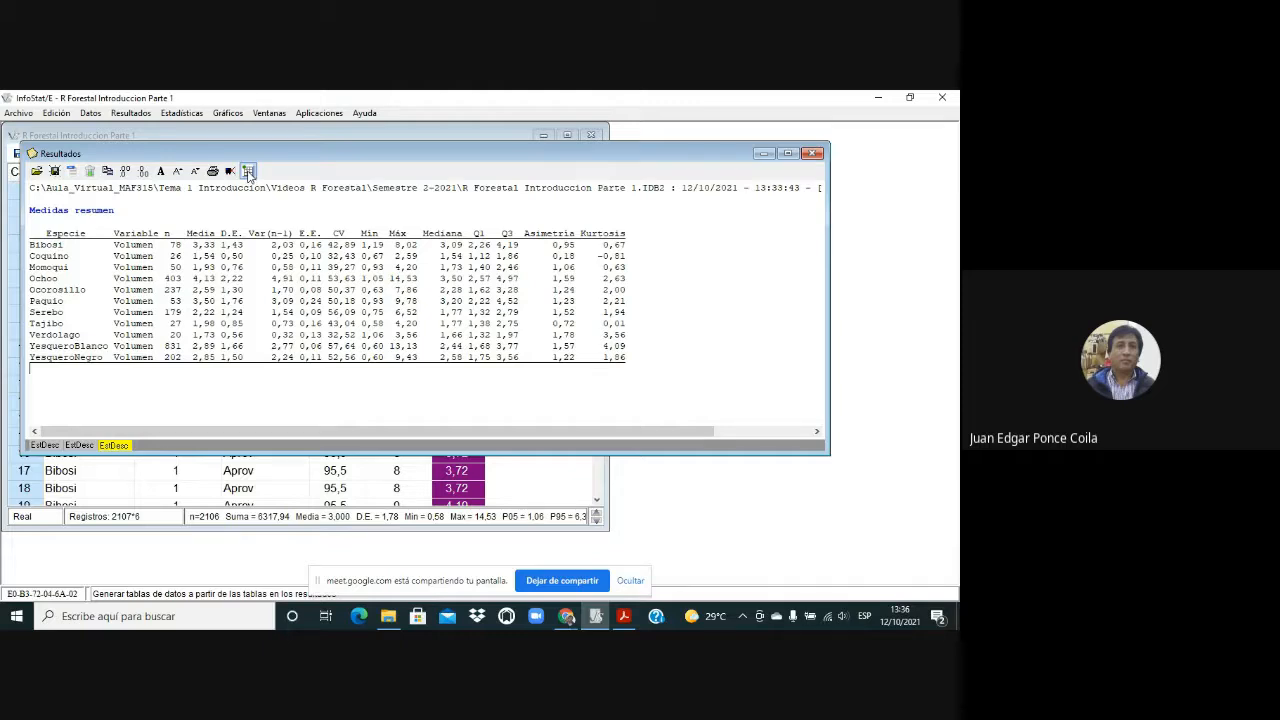
Generate a data table from the results, save it as "R Forestal Introduccion Parte 1 Resultados" in IDB2 format, and check it in File Explorer
{"action": "left_click", "coordinate": [248, 172]}
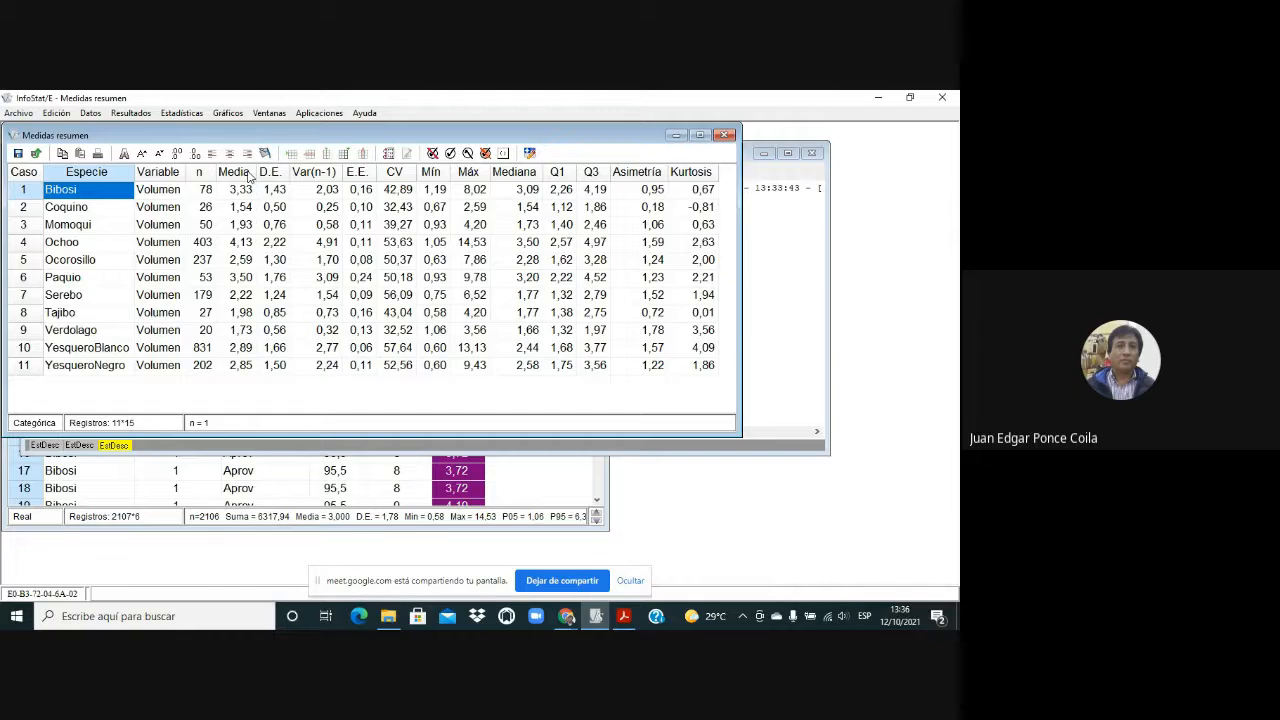
{"action": "left_click", "coordinate": [20, 114]}
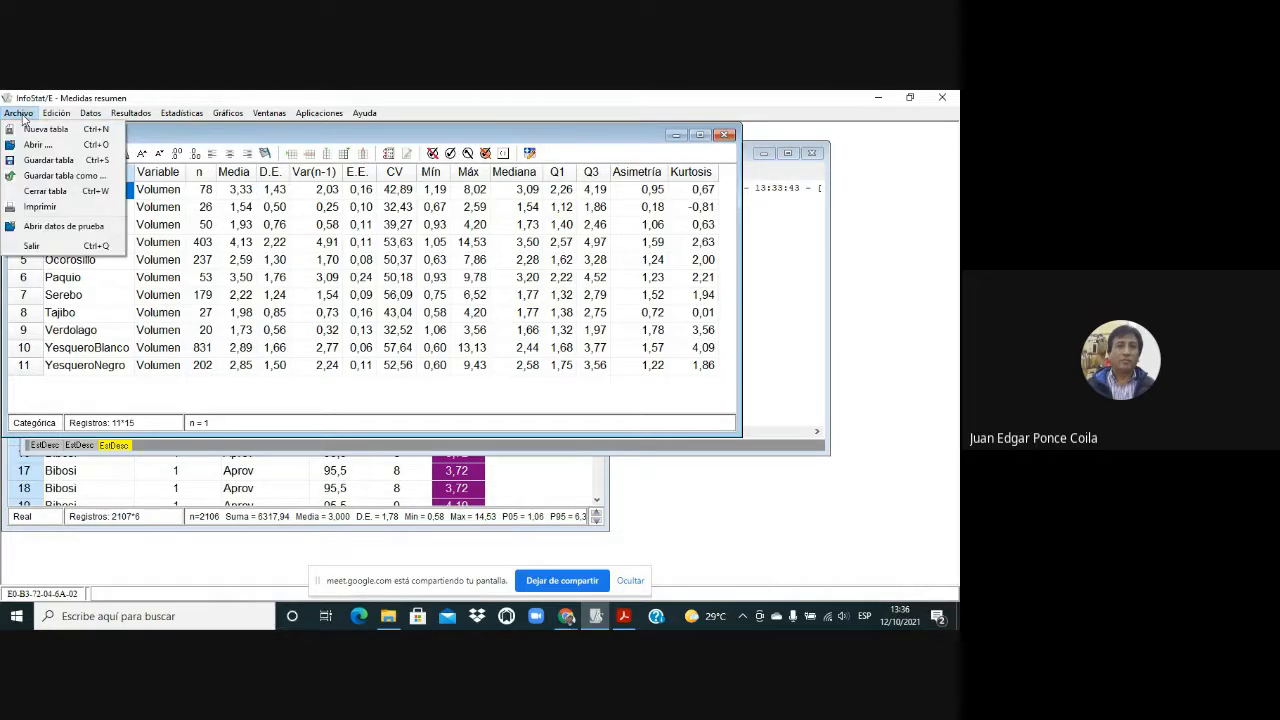
{"action": "left_click", "coordinate": [52, 175]}
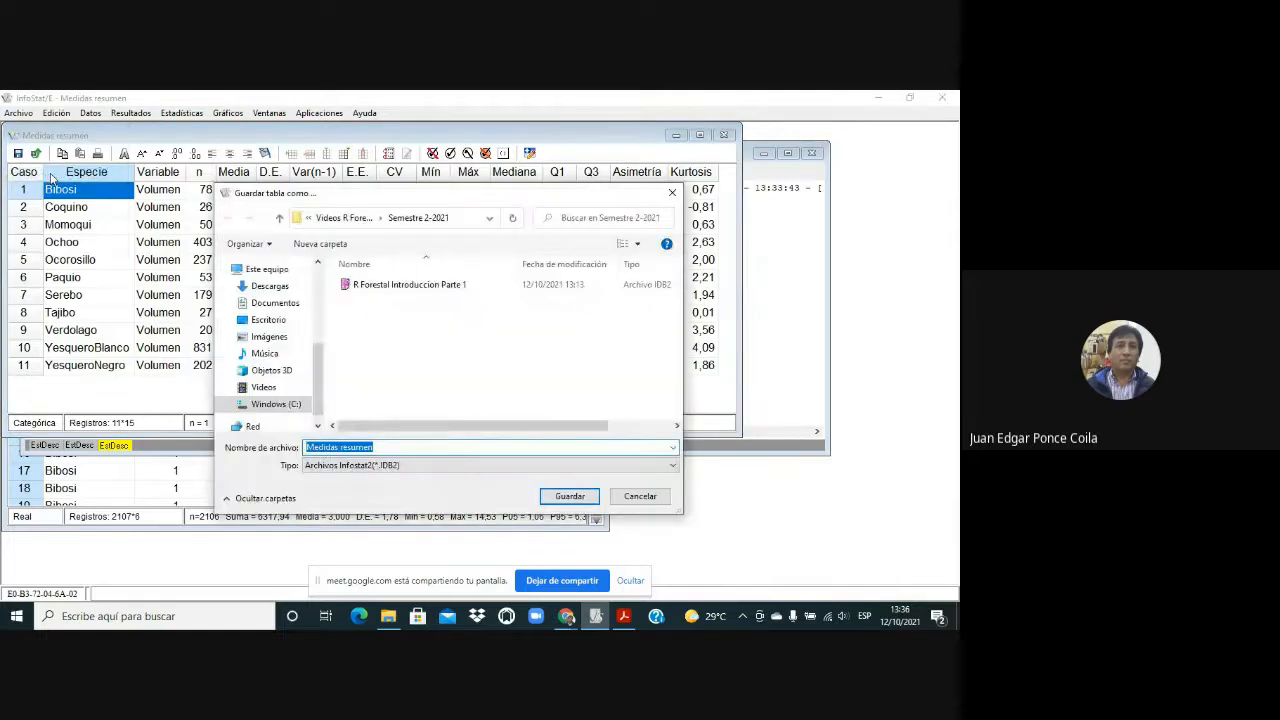
{"action": "left_click", "coordinate": [437, 289]}
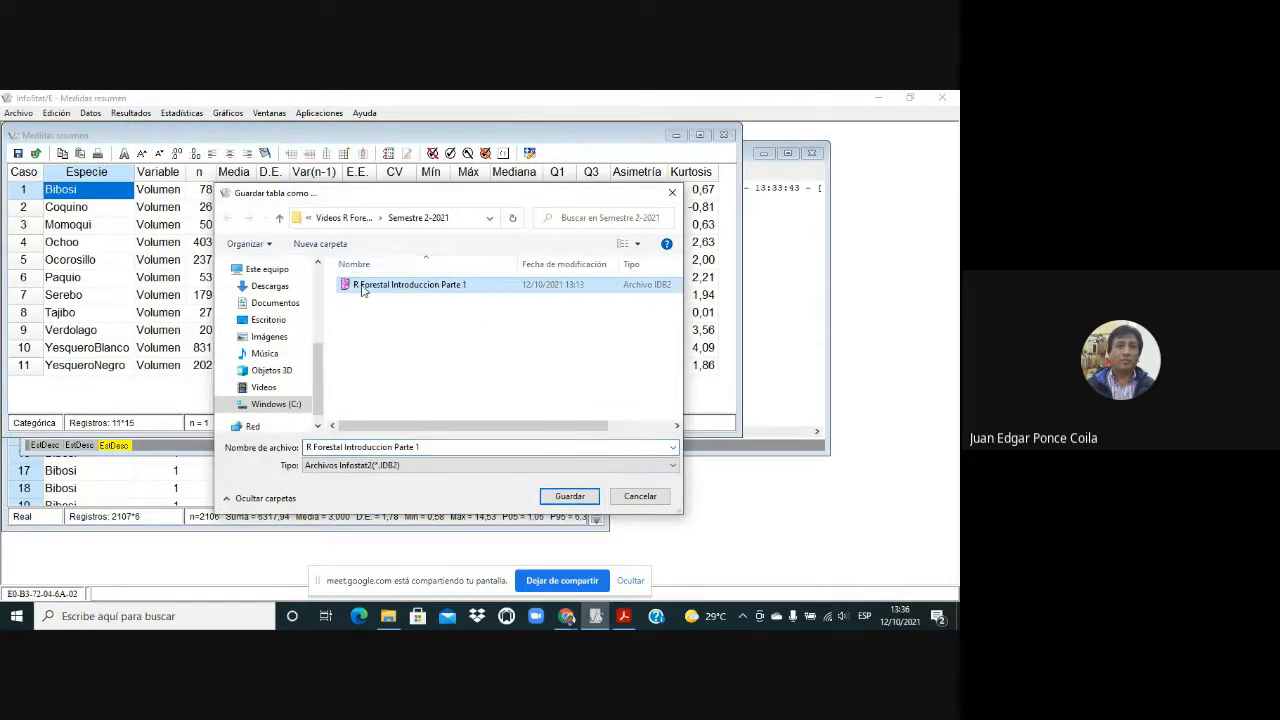
{"action": "left_click", "coordinate": [469, 447]}
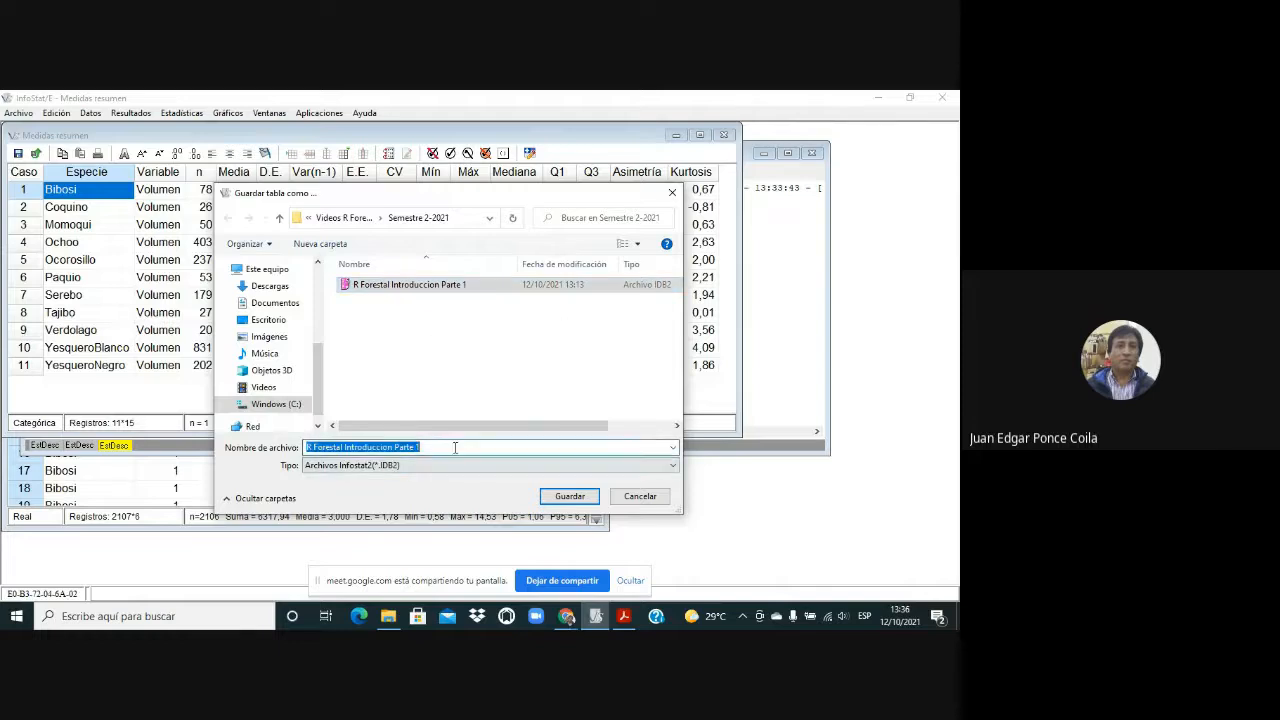
{"action": "left_click", "coordinate": [469, 447]}
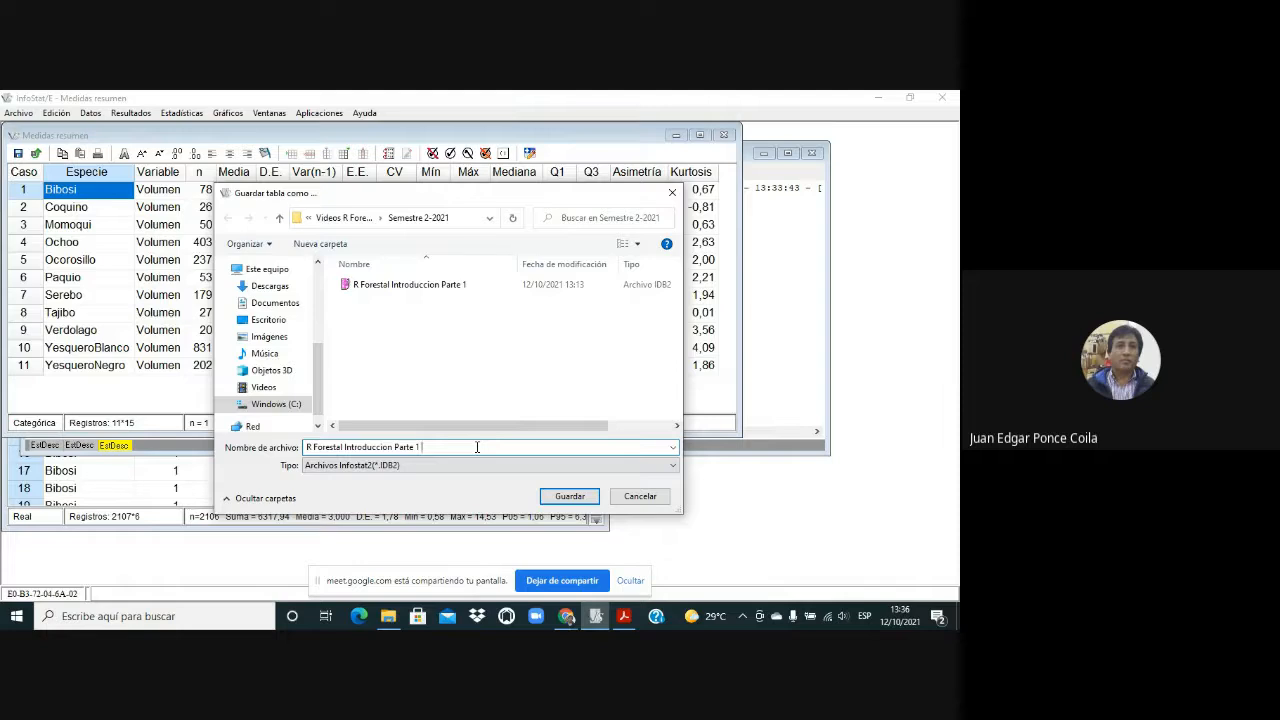
{"action": "type", "text": "Resu"}
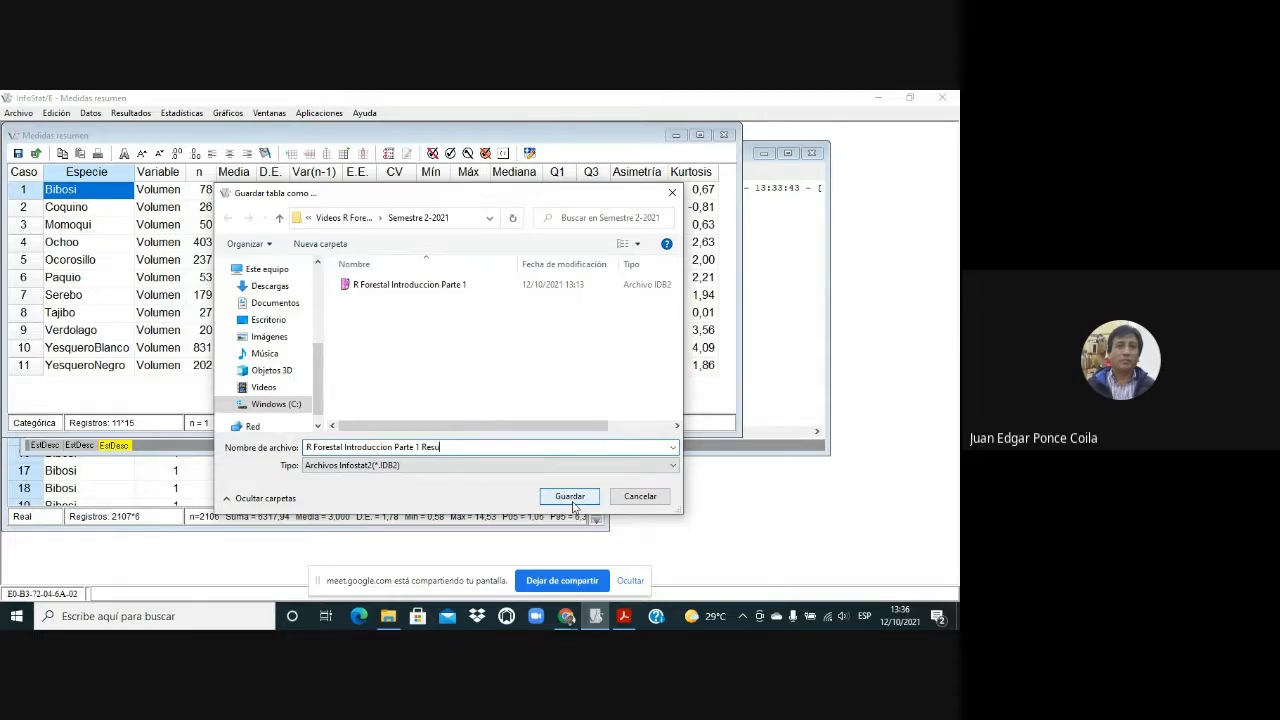
{"action": "type", "text": "ltados"}
{"action": "left_click", "coordinate": [573, 500]}
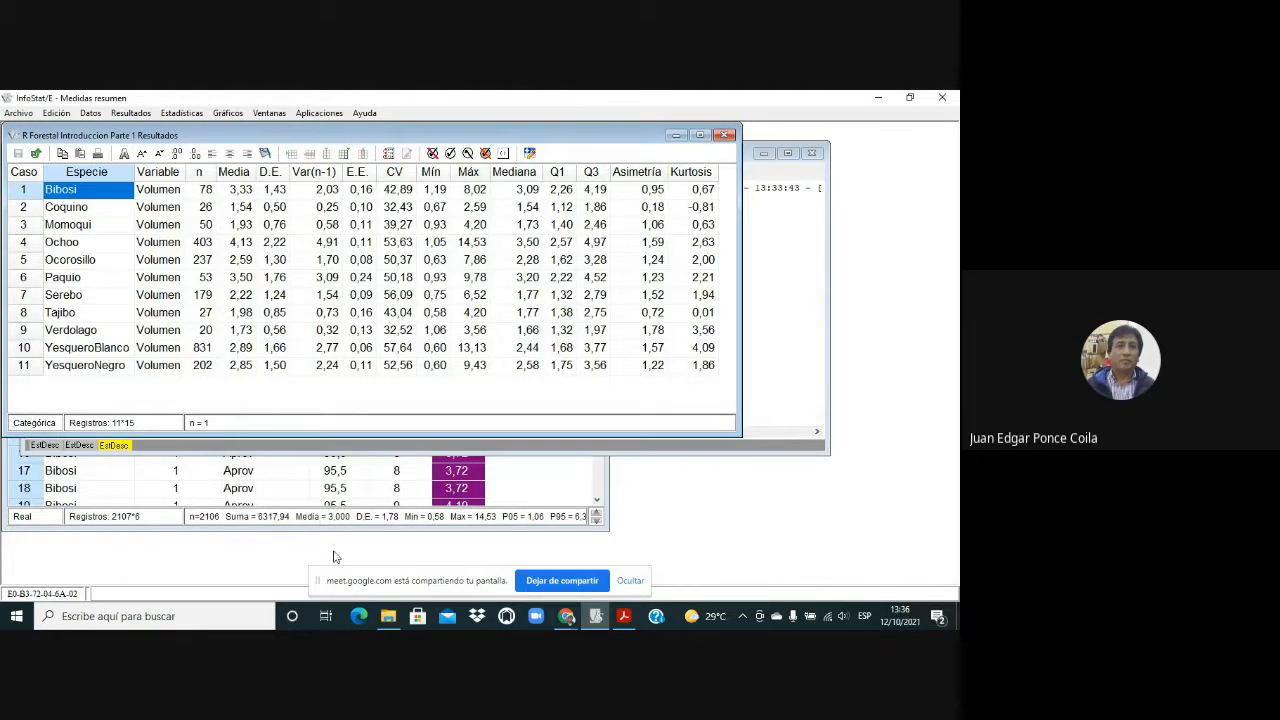
{"action": "left_click", "coordinate": [388, 616]}
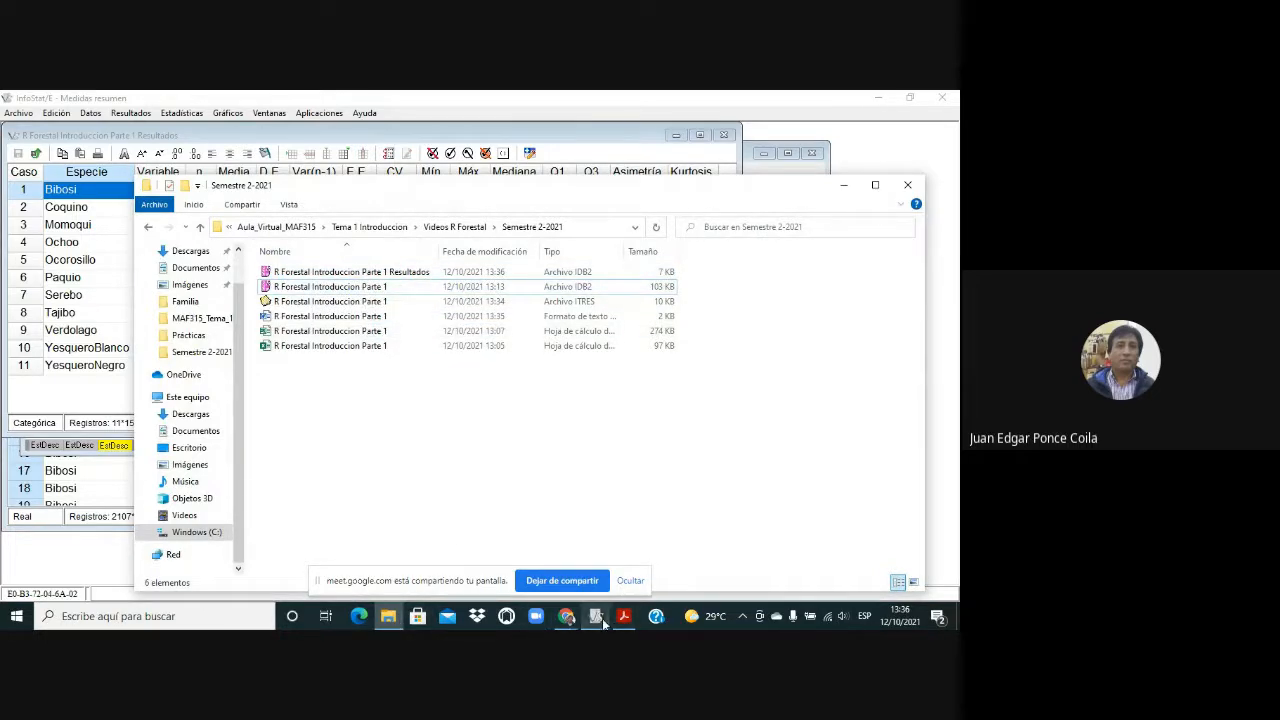
{"action": "left_click", "coordinate": [595, 616]}
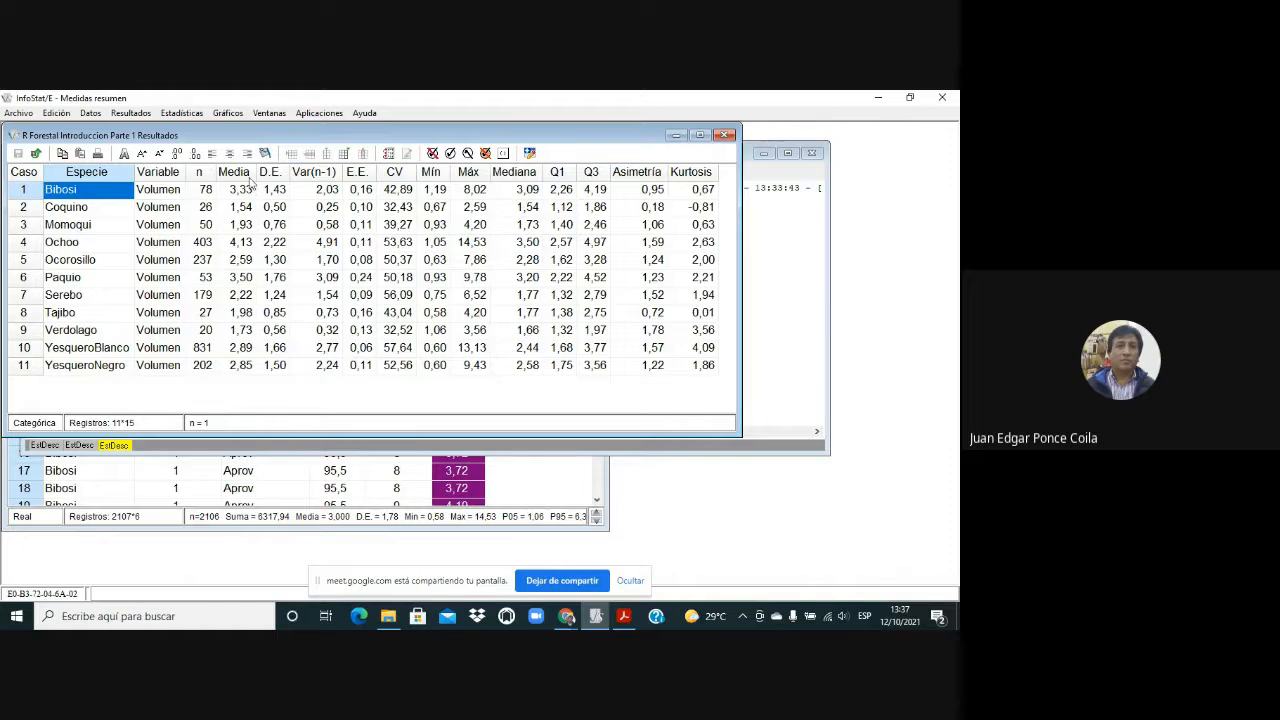
Colour the Media column of the results table with the light violet-blue basic colour
{"action": "left_click", "coordinate": [248, 176]}
{"action": "left_click", "coordinate": [265, 153]}
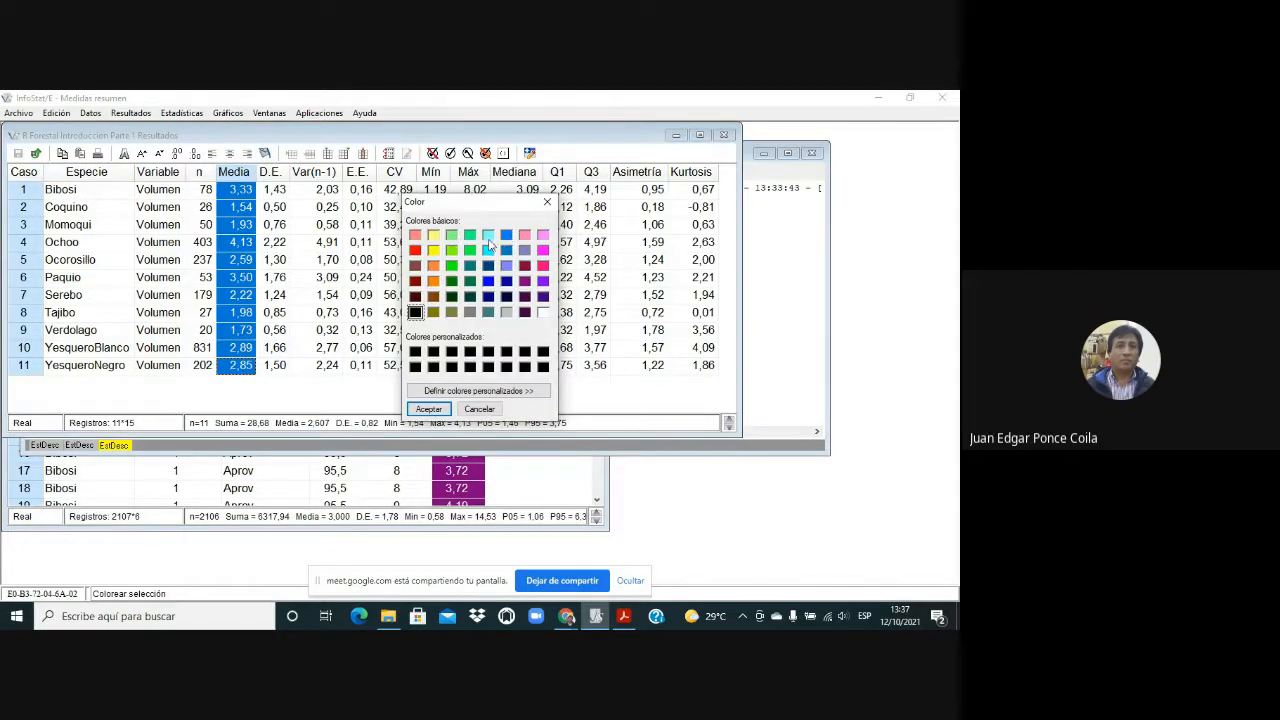
{"action": "left_click", "coordinate": [506, 265]}
{"action": "left_click", "coordinate": [429, 409]}
{"action": "left_click", "coordinate": [330, 225]}
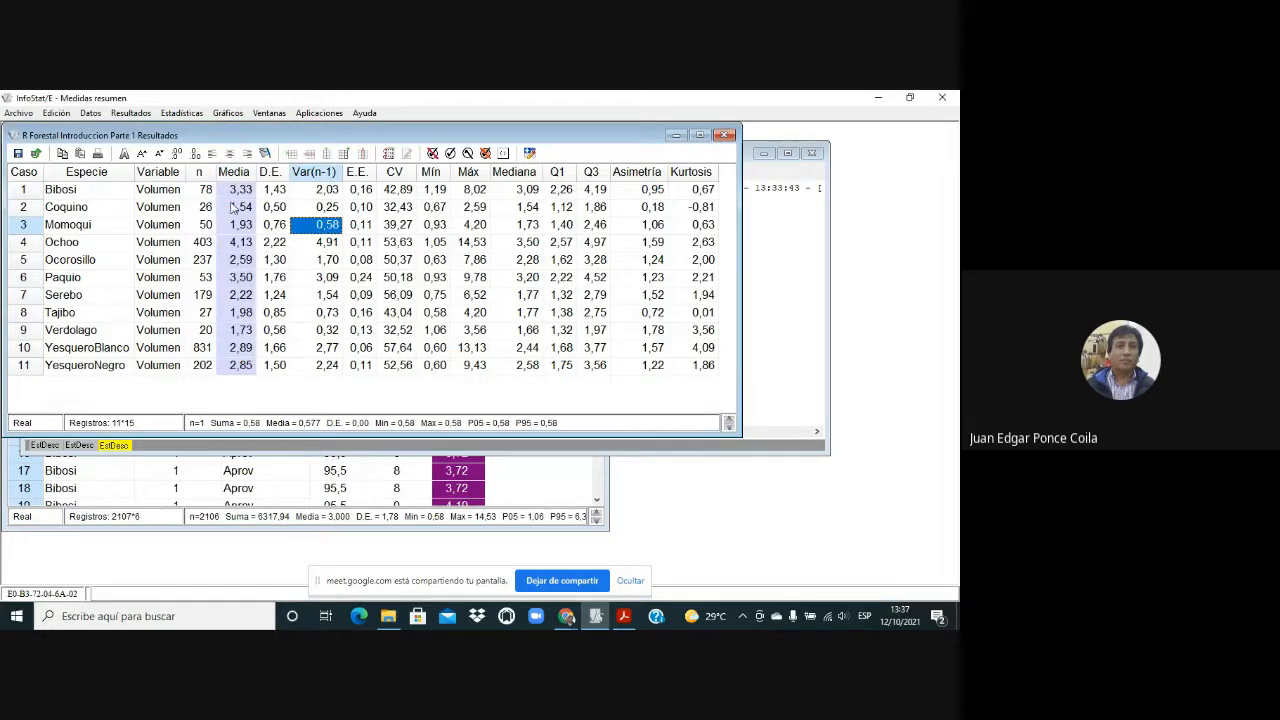
Colour the CV column of the results table with the light red basic colour
{"action": "left_click", "coordinate": [395, 172]}
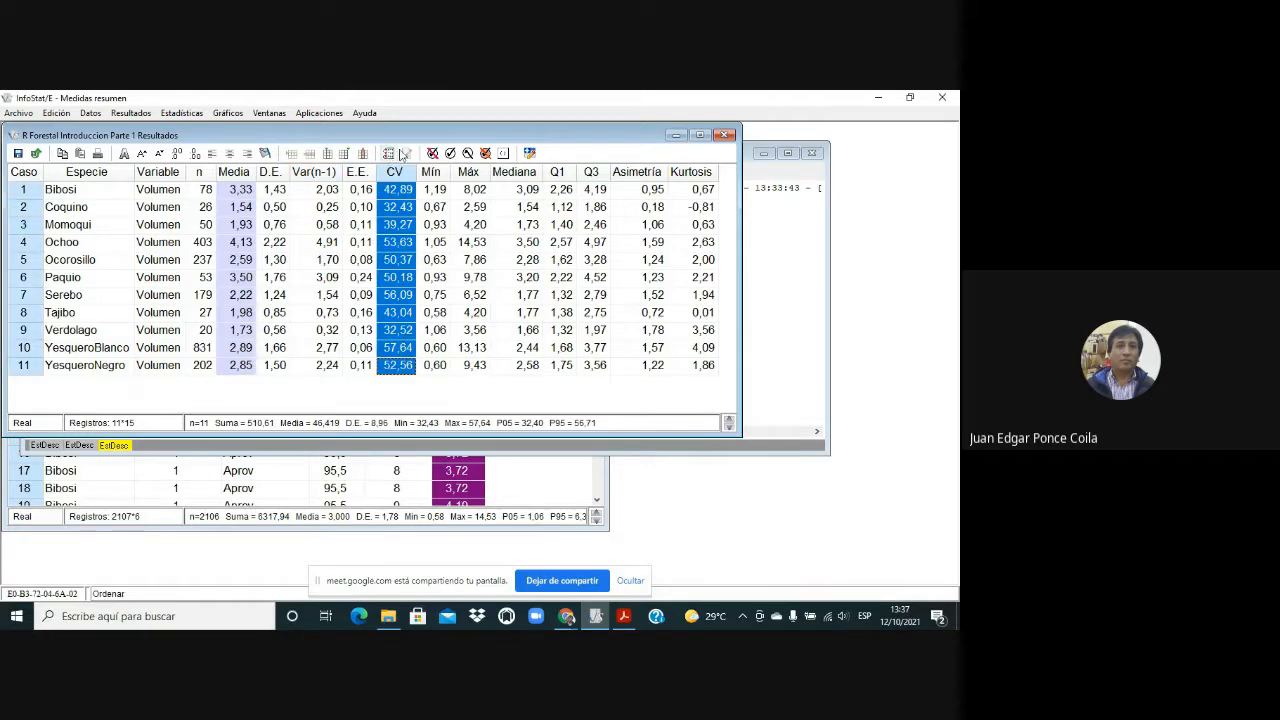
{"action": "left_click", "coordinate": [266, 153]}
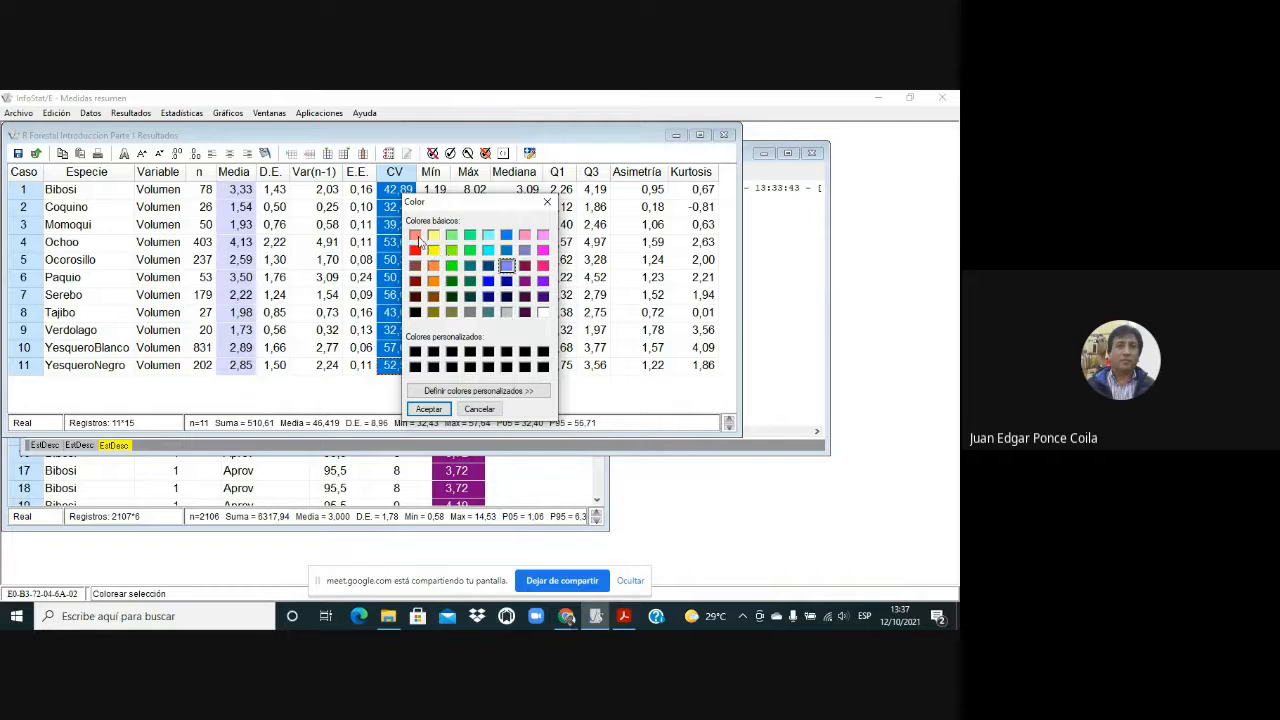
{"action": "left_click", "coordinate": [416, 236]}
{"action": "left_click", "coordinate": [438, 410]}
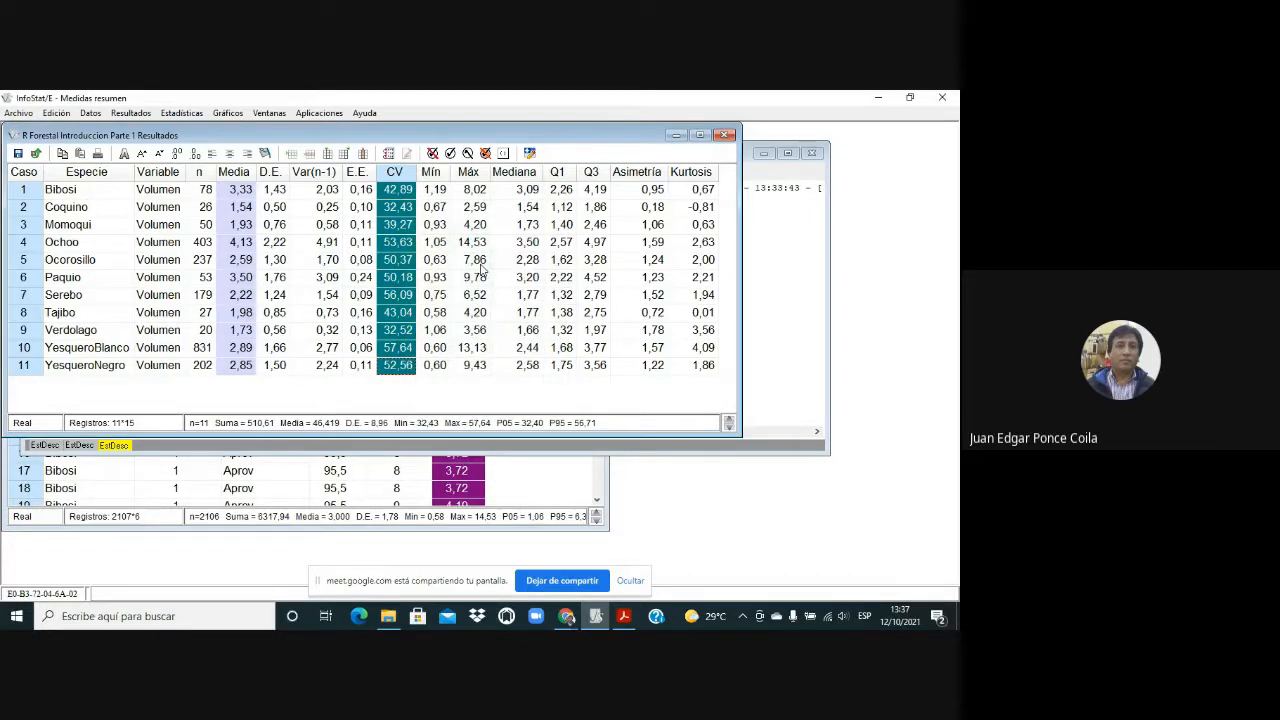
{"action": "left_click", "coordinate": [521, 246]}
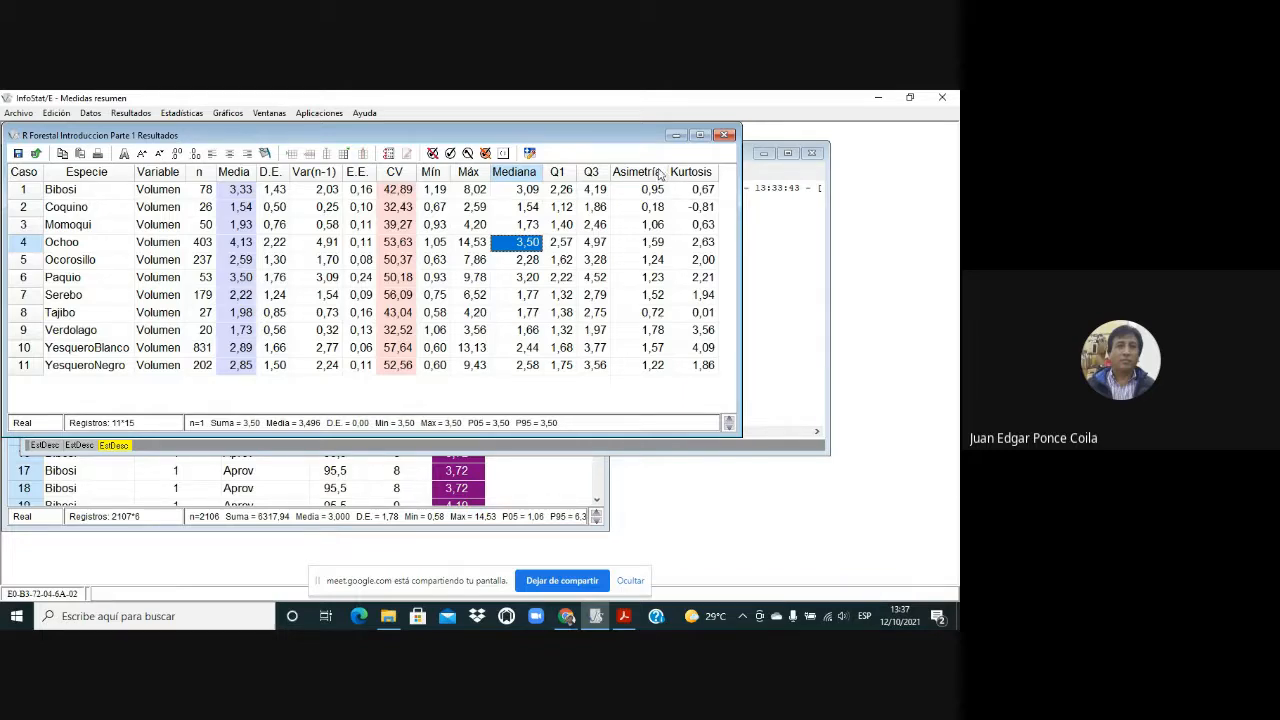
Colour the Asimetría column of the results table with a green basic colour
{"action": "left_click", "coordinate": [652, 174]}
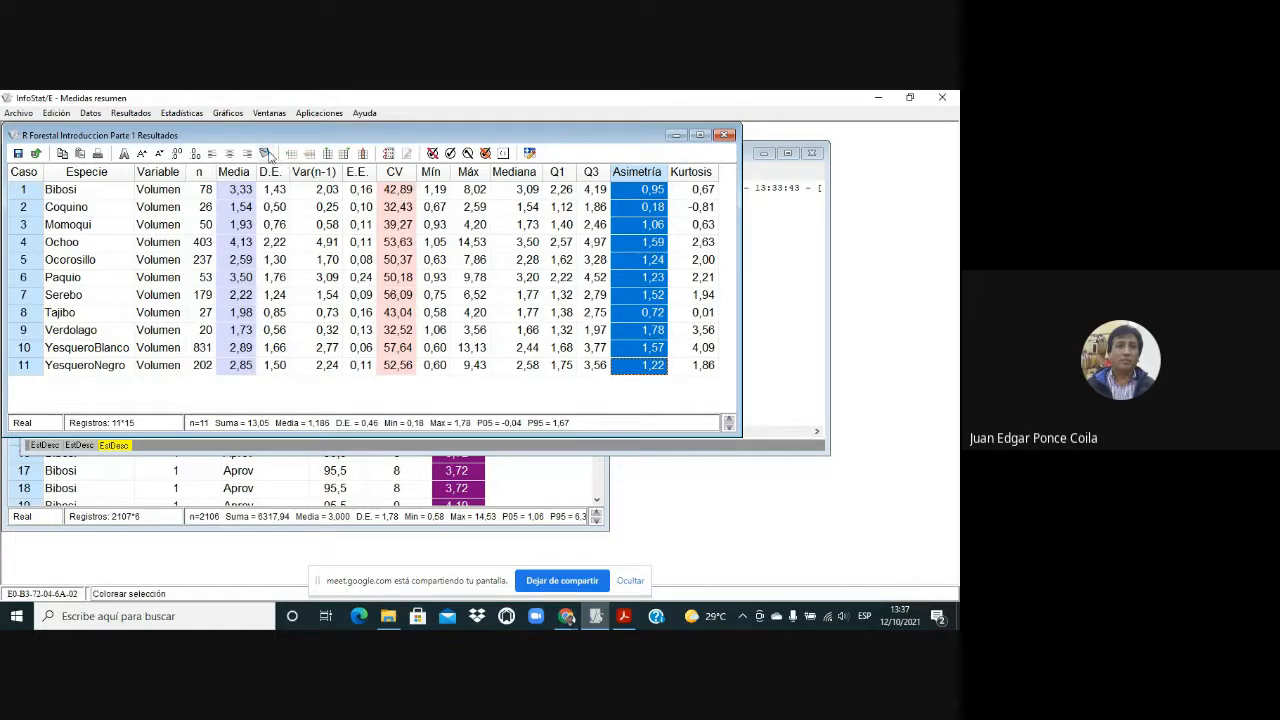
{"action": "left_click", "coordinate": [266, 154]}
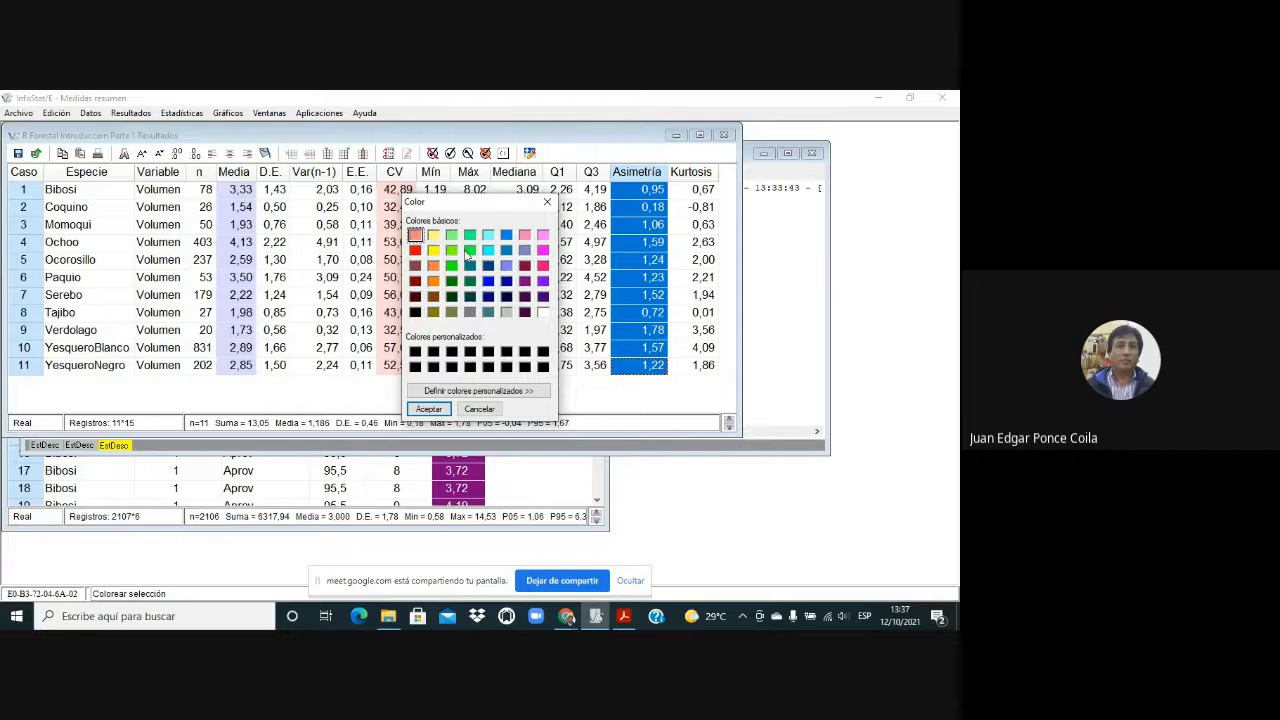
{"action": "left_click", "coordinate": [469, 251]}
{"action": "left_click", "coordinate": [428, 409]}
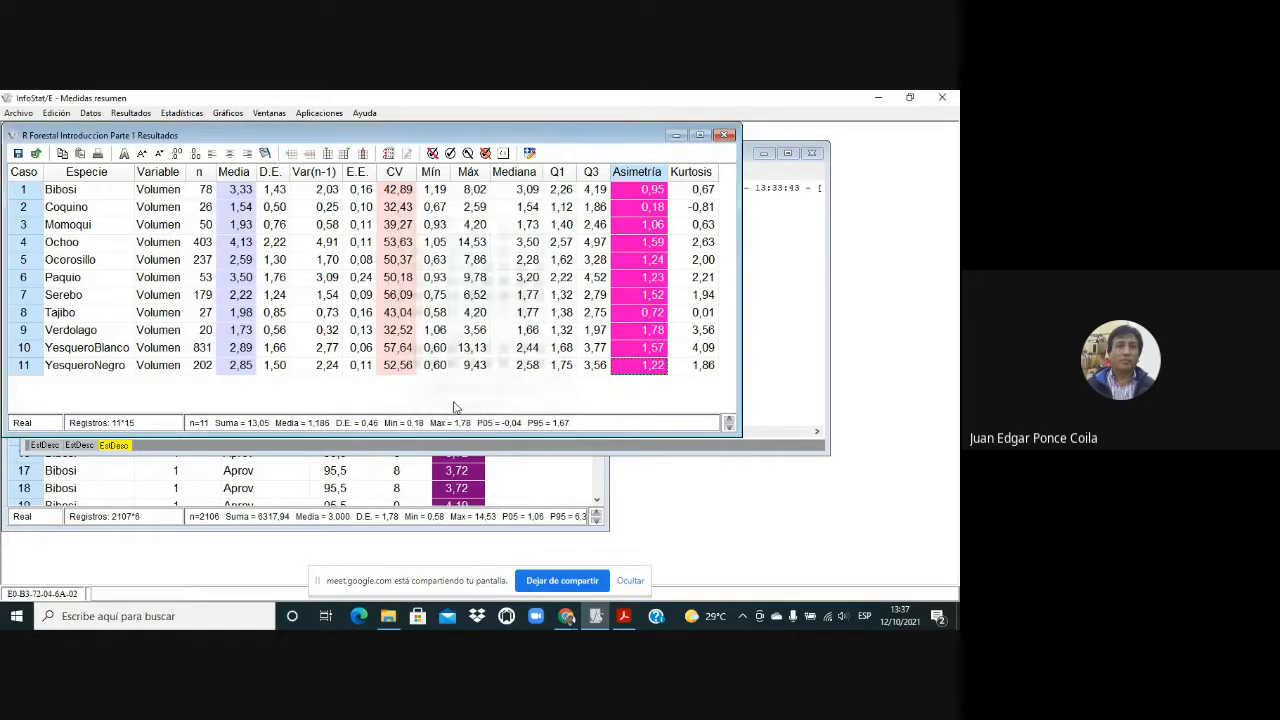
{"action": "left_click", "coordinate": [693, 260]}
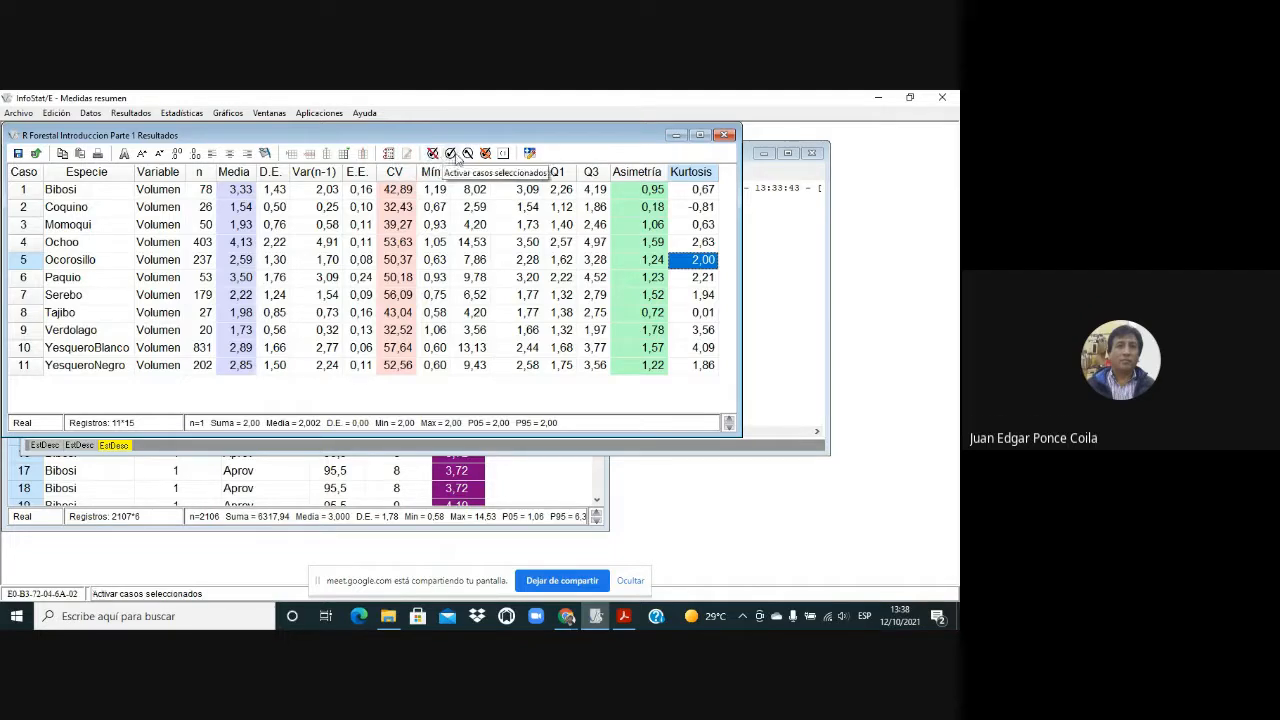
Save the table description "La base de datos corresponde a los resultados de la aplicacion del metodo del resumen estadistico a la variable volumen"
{"action": "left_click", "coordinate": [530, 153]}
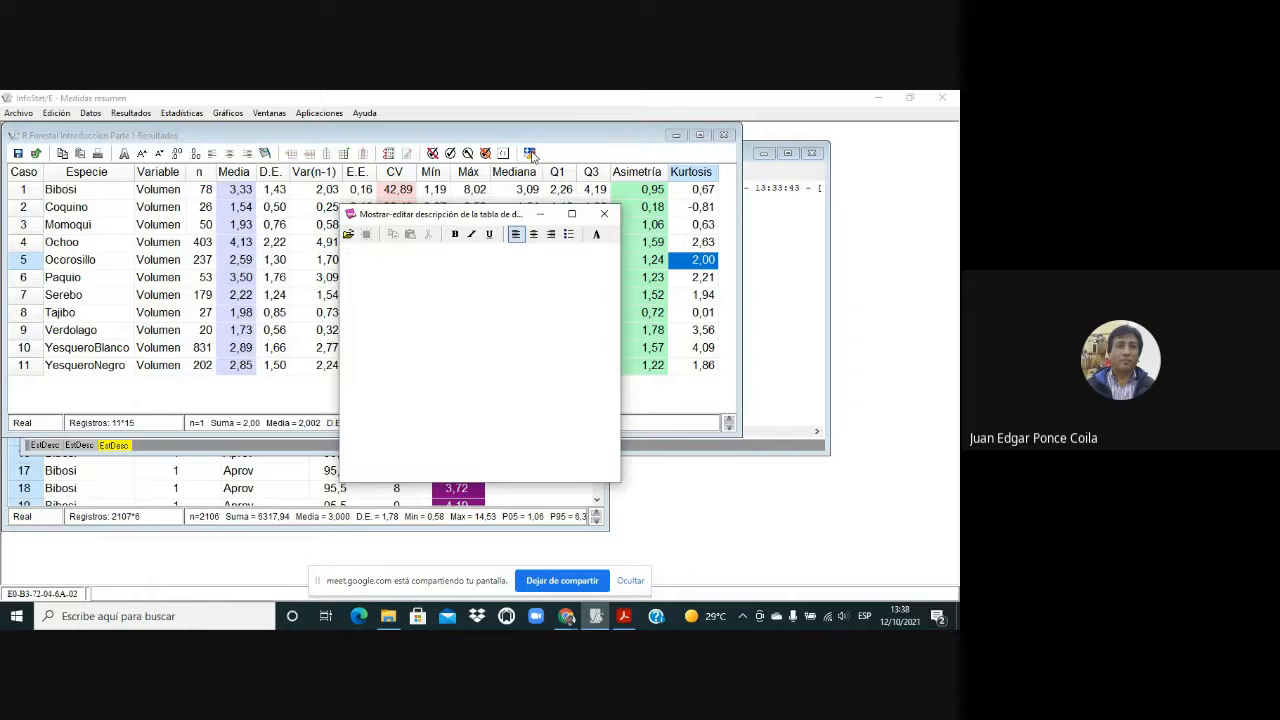
{"action": "type", "text": "La base de datos corresponde a los resultados"}
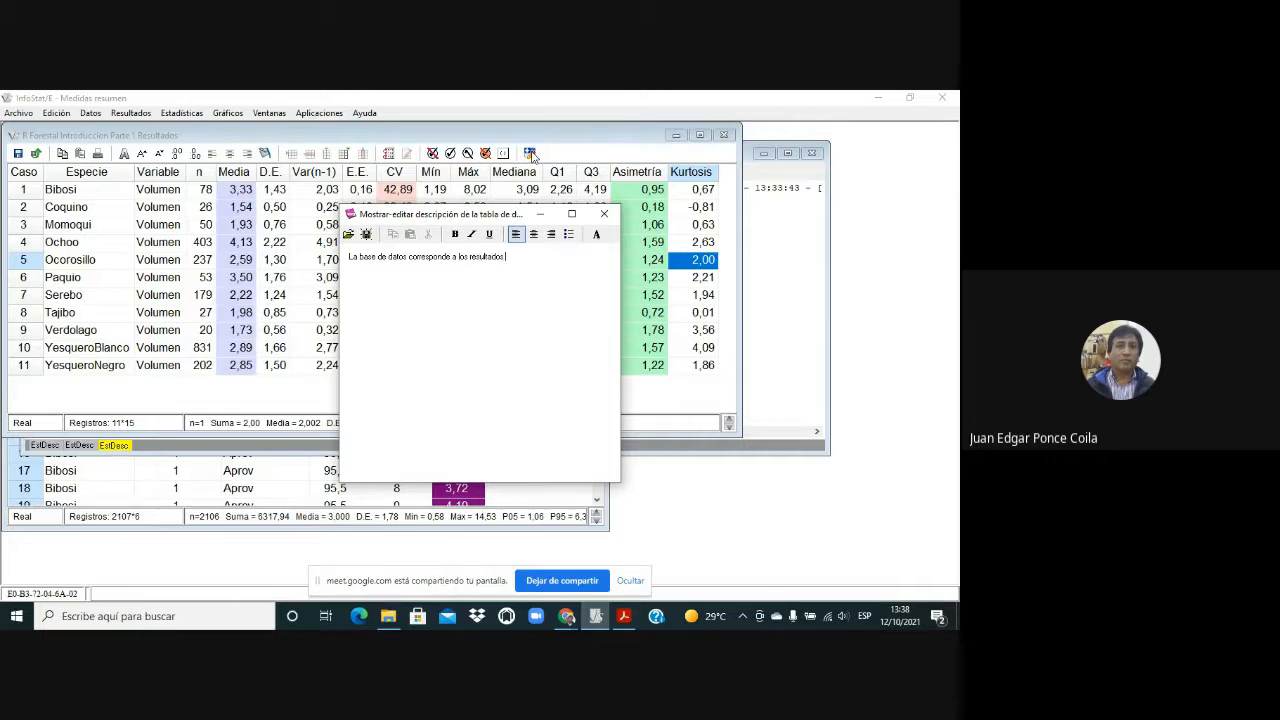
{"action": "type", "text": " de la aplicacion del metodo del resumen estadistico a"}
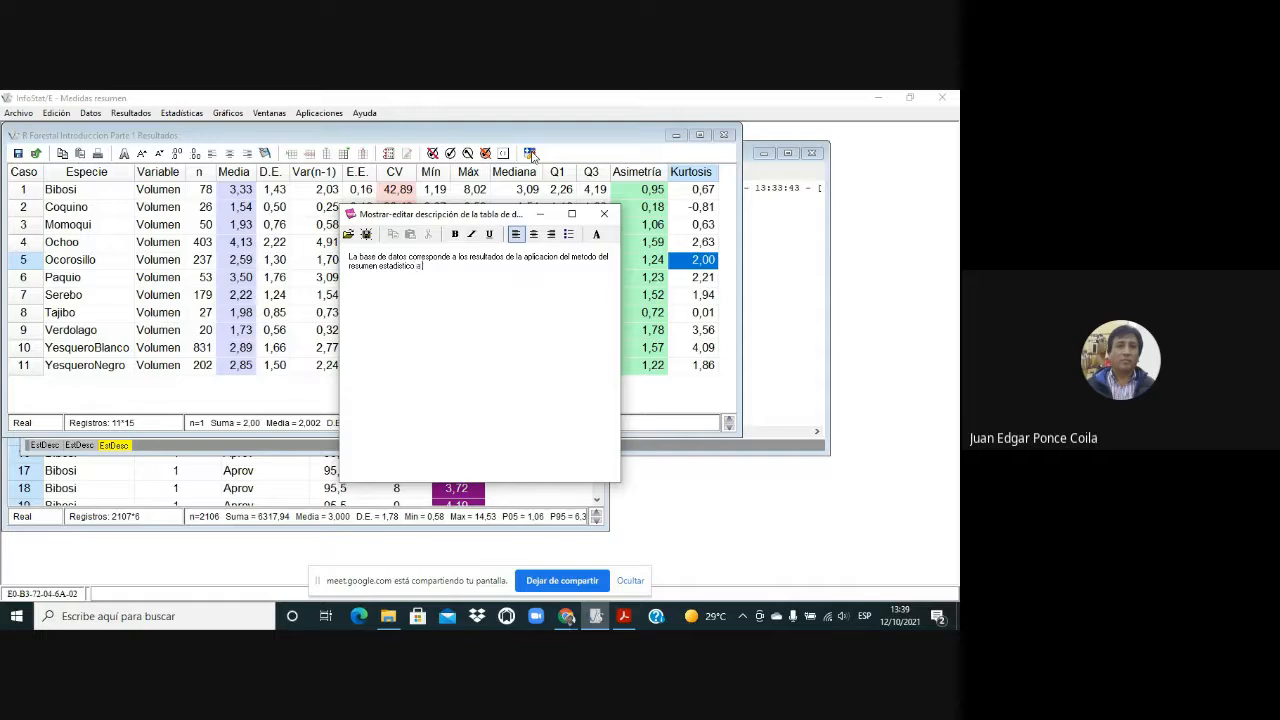
{"action": "type", "text": " la variable volum"}
{"action": "left_click", "coordinate": [366, 234]}
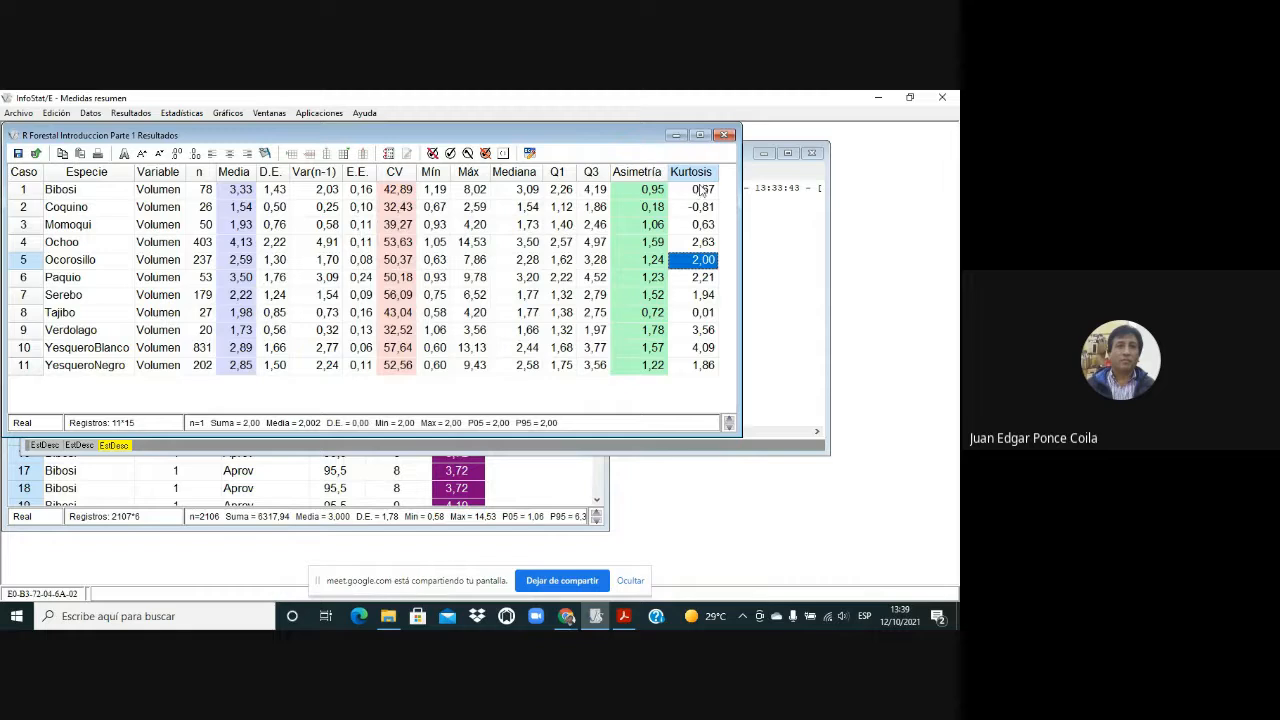
{"action": "left_click", "coordinate": [530, 153]}
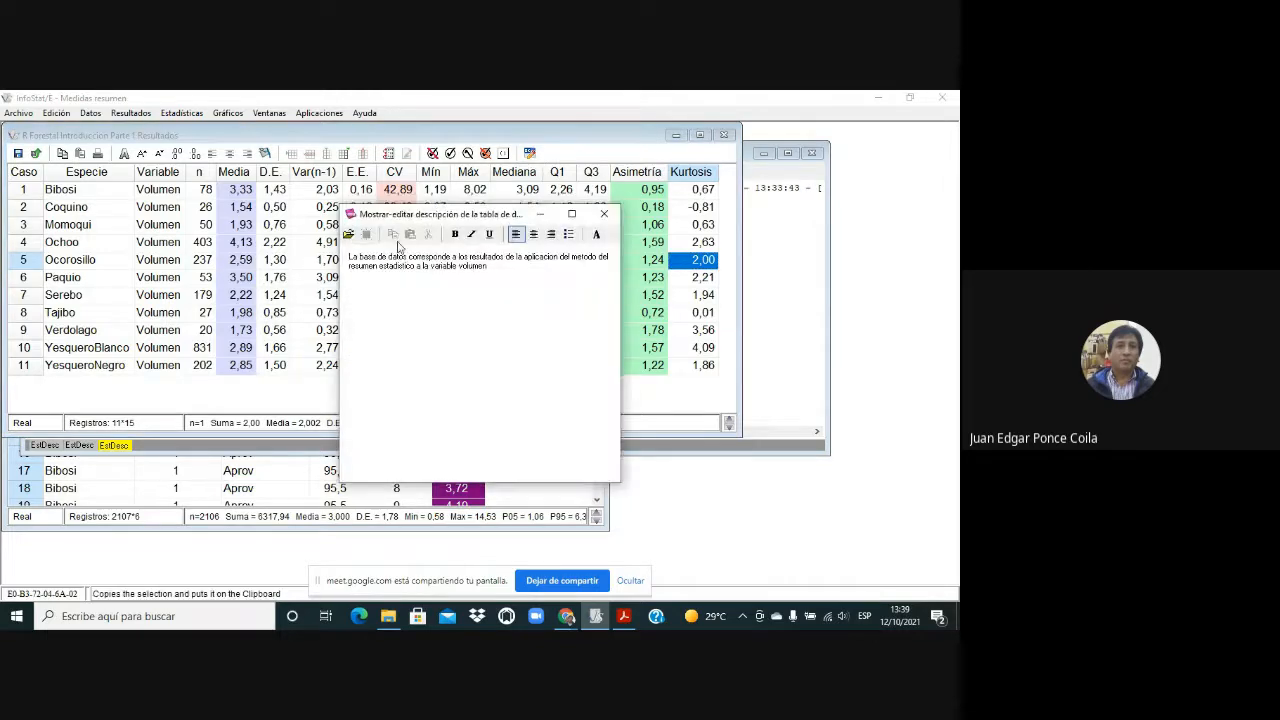
{"action": "left_click", "coordinate": [604, 213]}
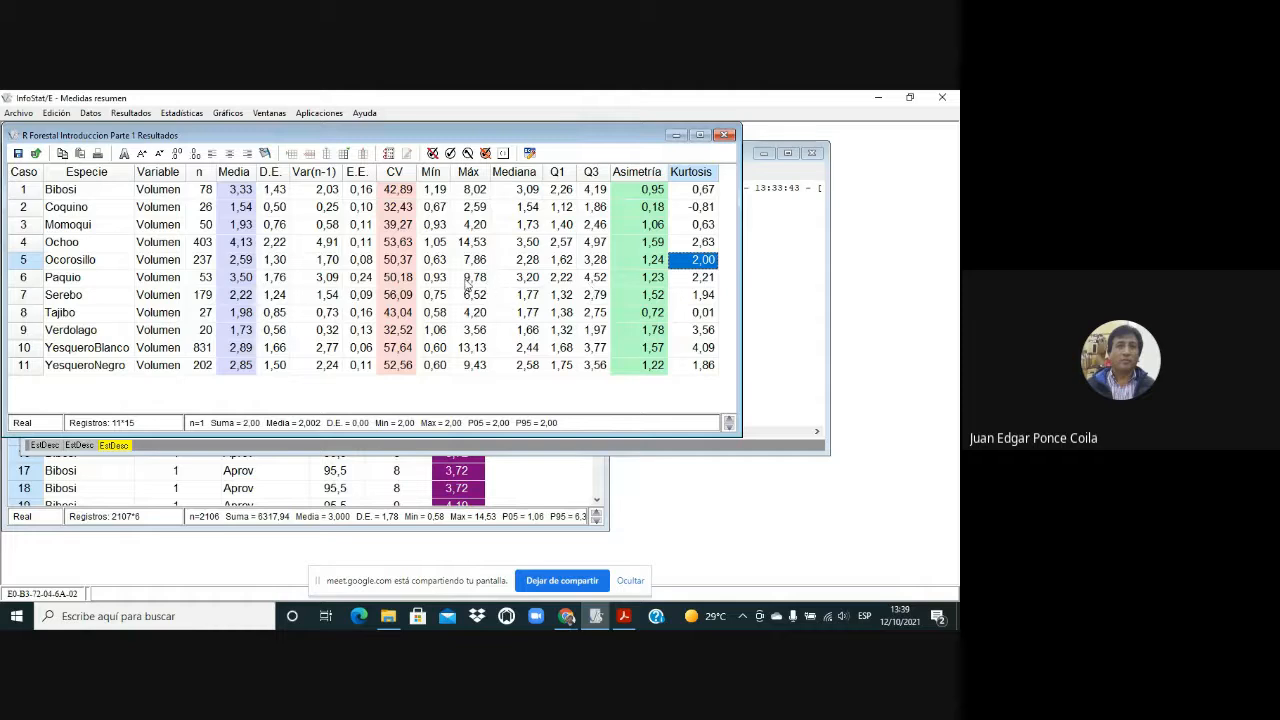
Sort the results table by Media from highest to lowest
{"action": "left_click", "coordinate": [390, 153]}
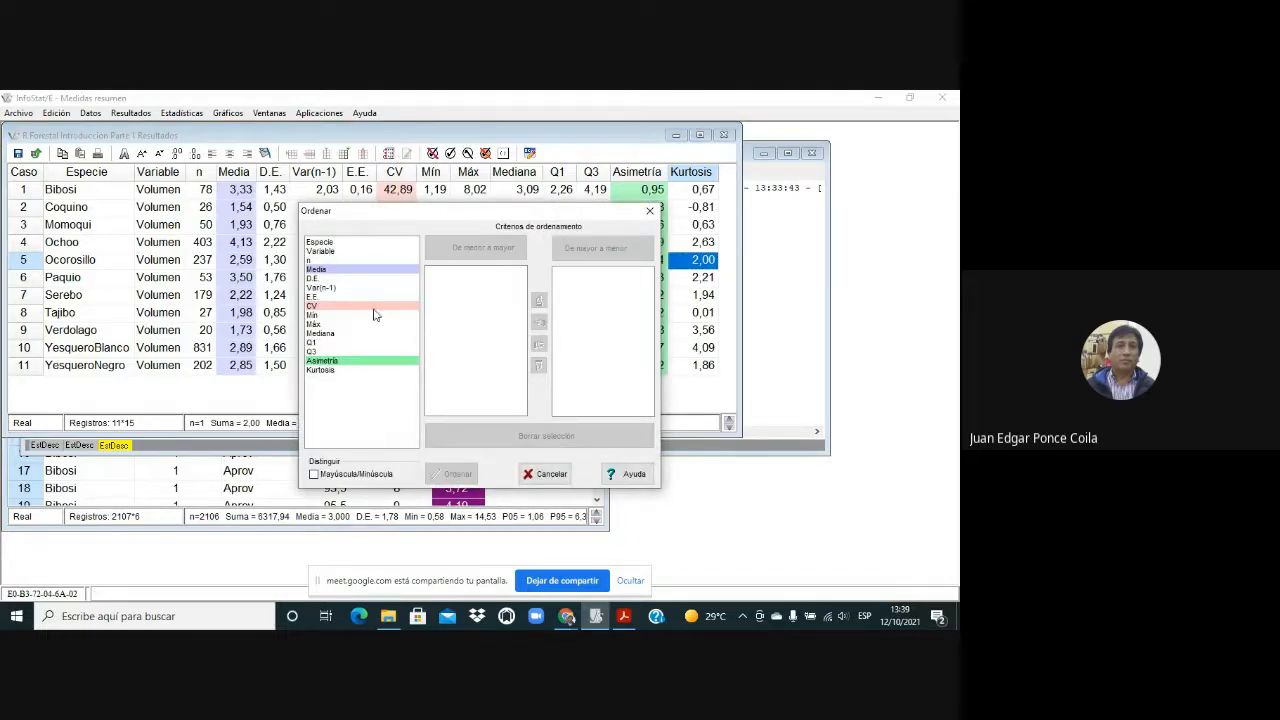
{"action": "left_click", "coordinate": [349, 271]}
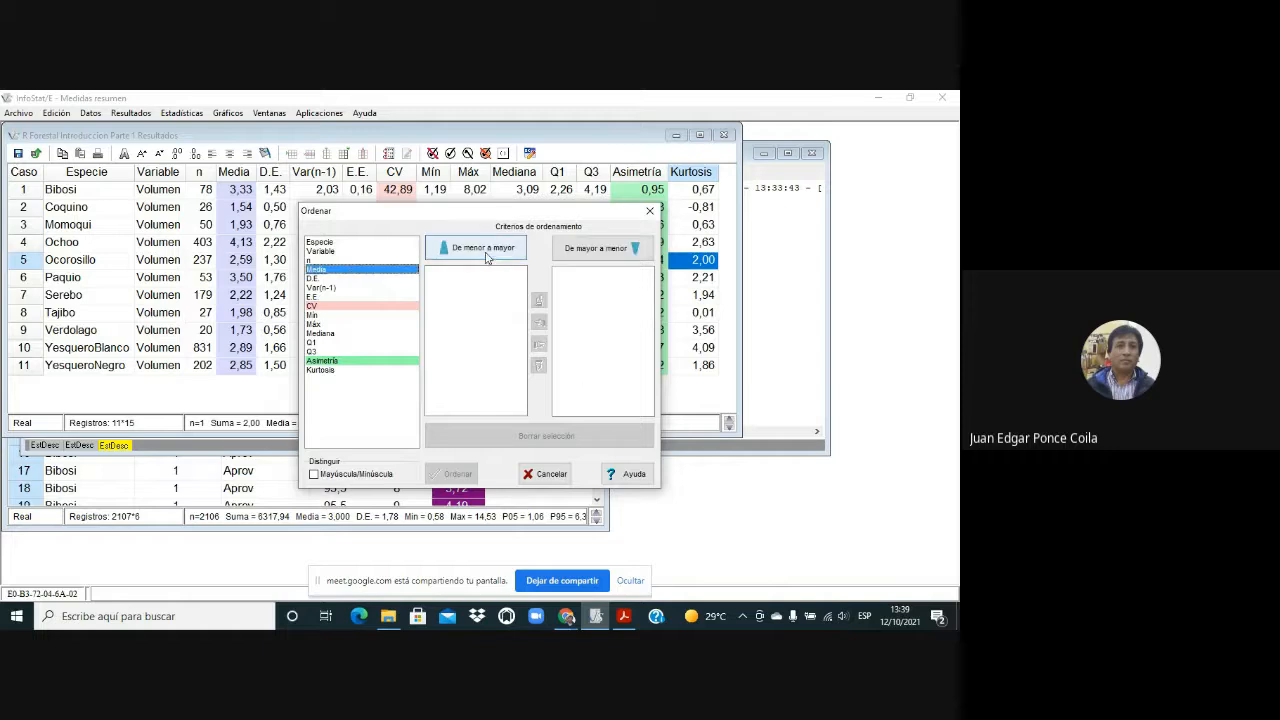
{"action": "left_click", "coordinate": [617, 250]}
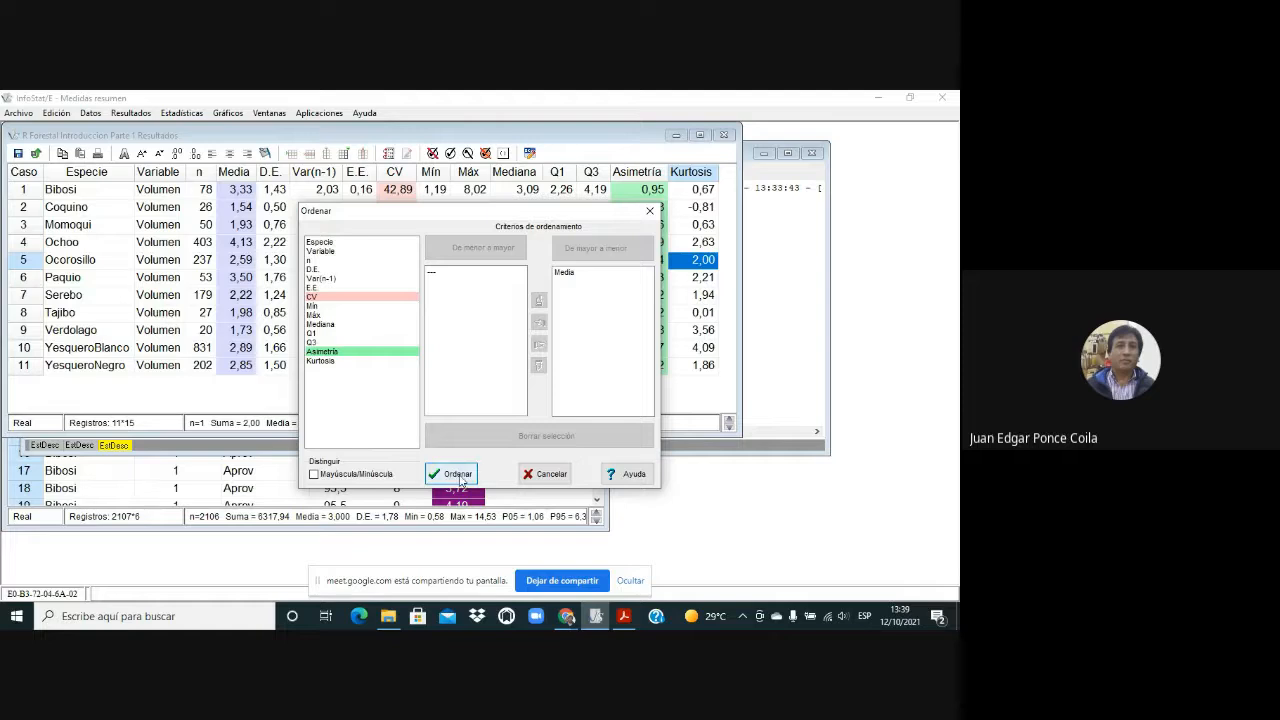
{"action": "left_click", "coordinate": [457, 474]}
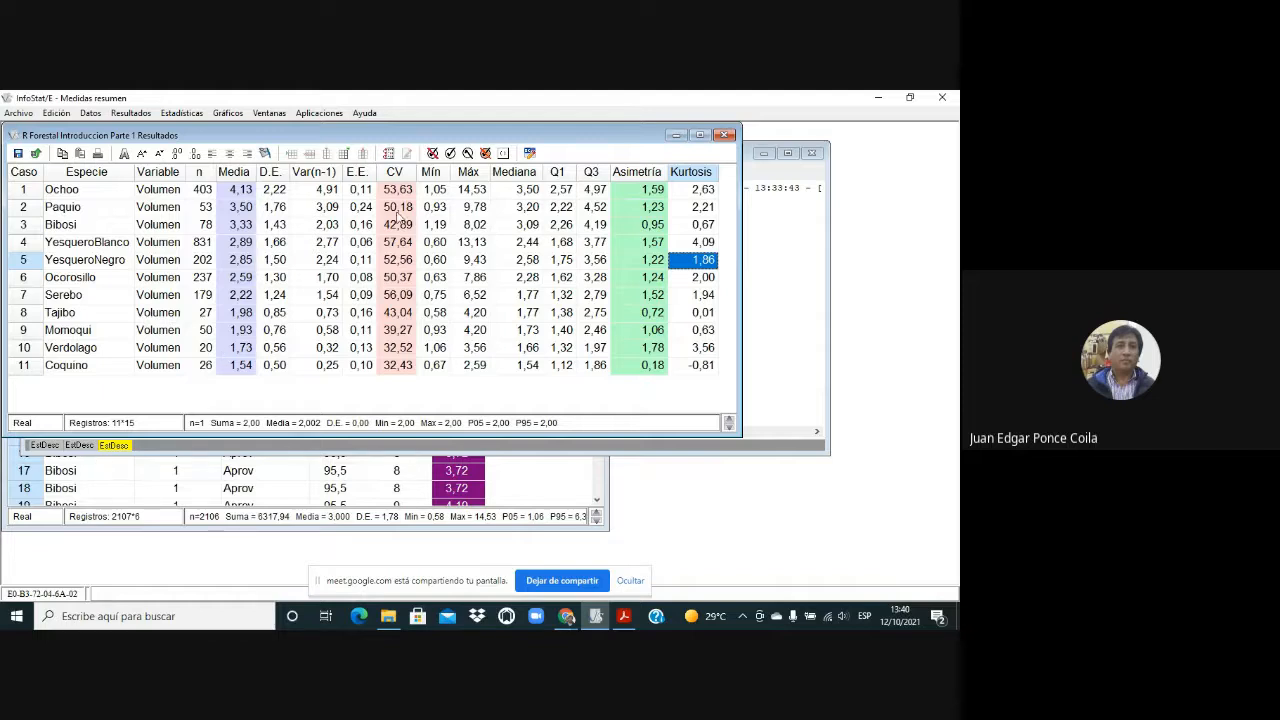
Sort the results table by CV from highest to lowest and select the CV column
{"action": "left_click", "coordinate": [389, 153]}
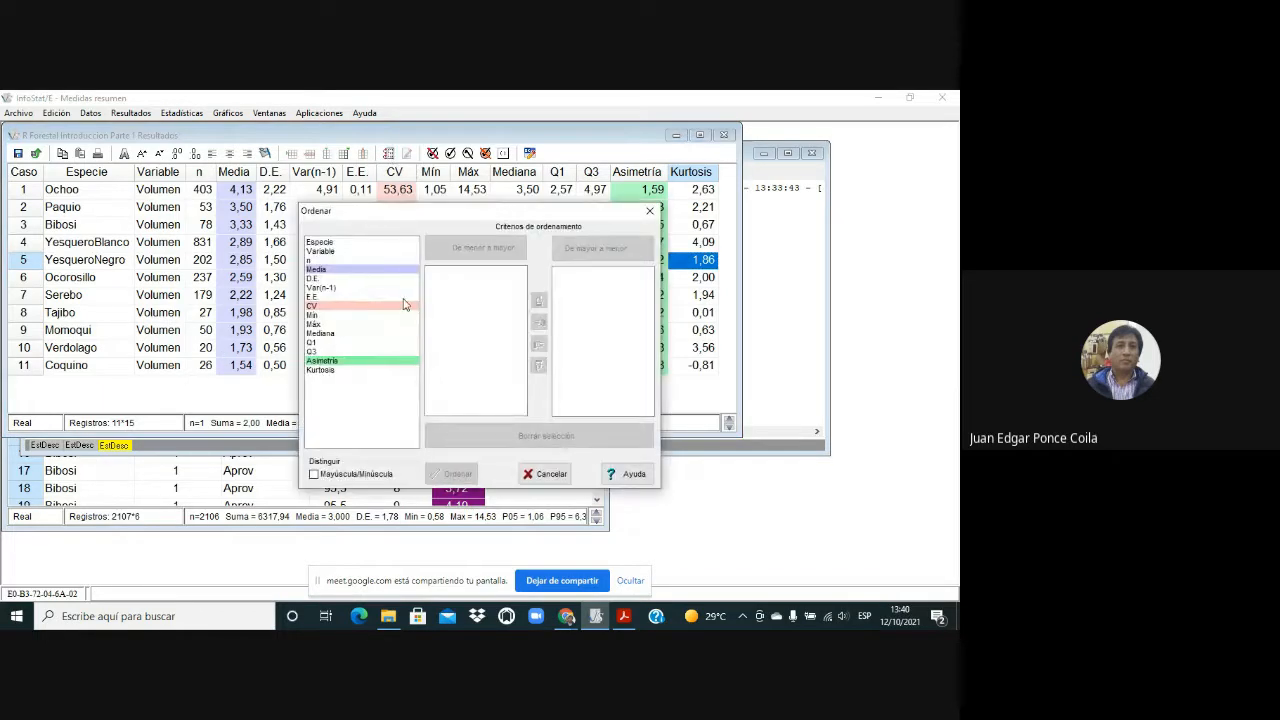
{"action": "left_click", "coordinate": [351, 306]}
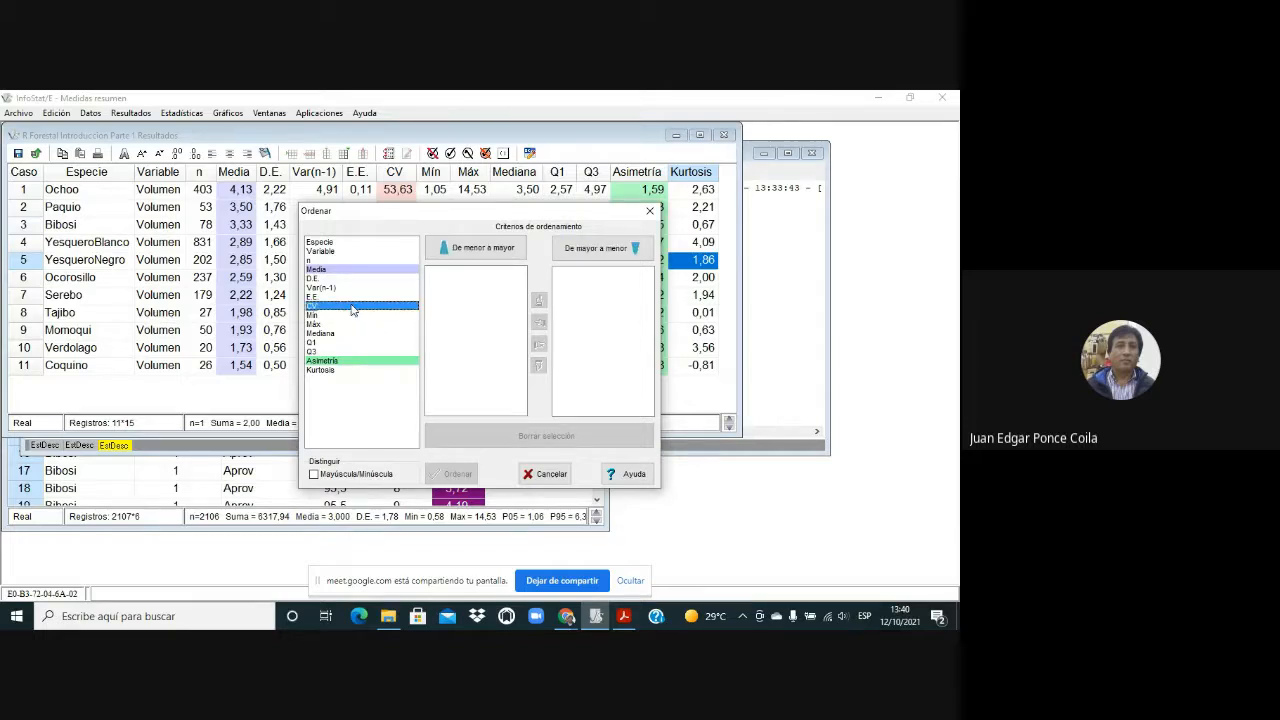
{"action": "left_click", "coordinate": [583, 249]}
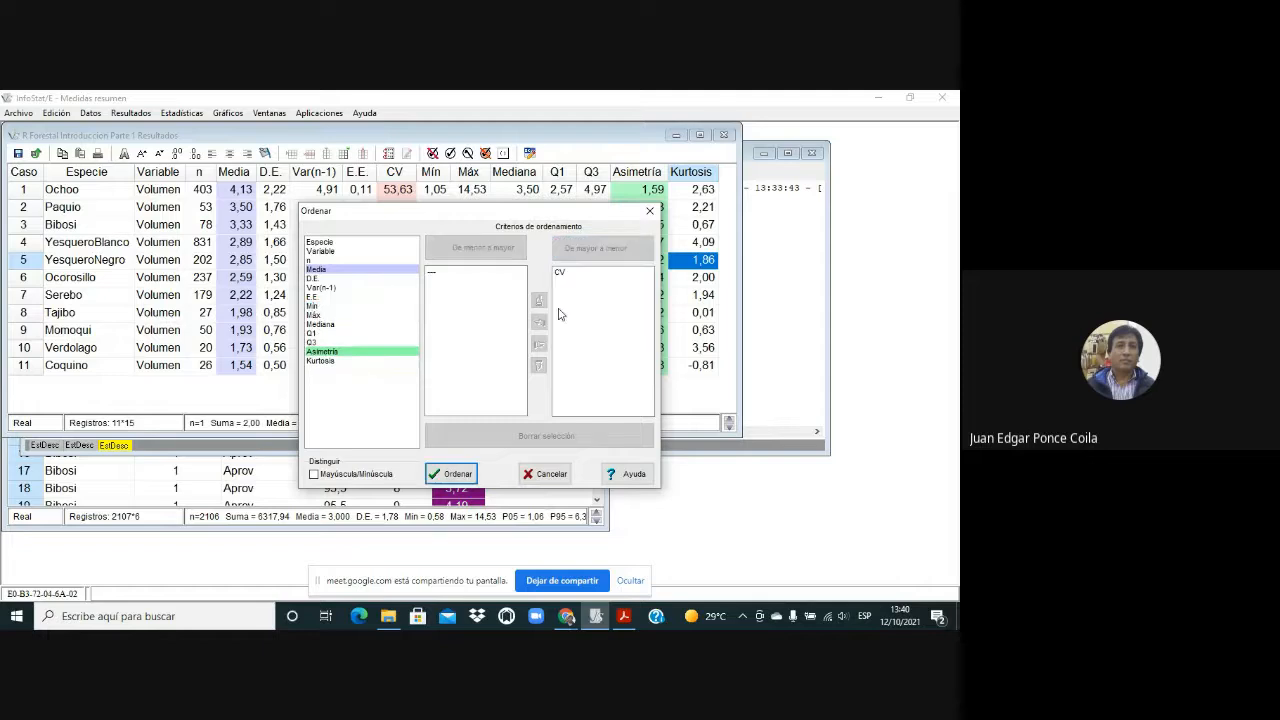
{"action": "left_click", "coordinate": [453, 473]}
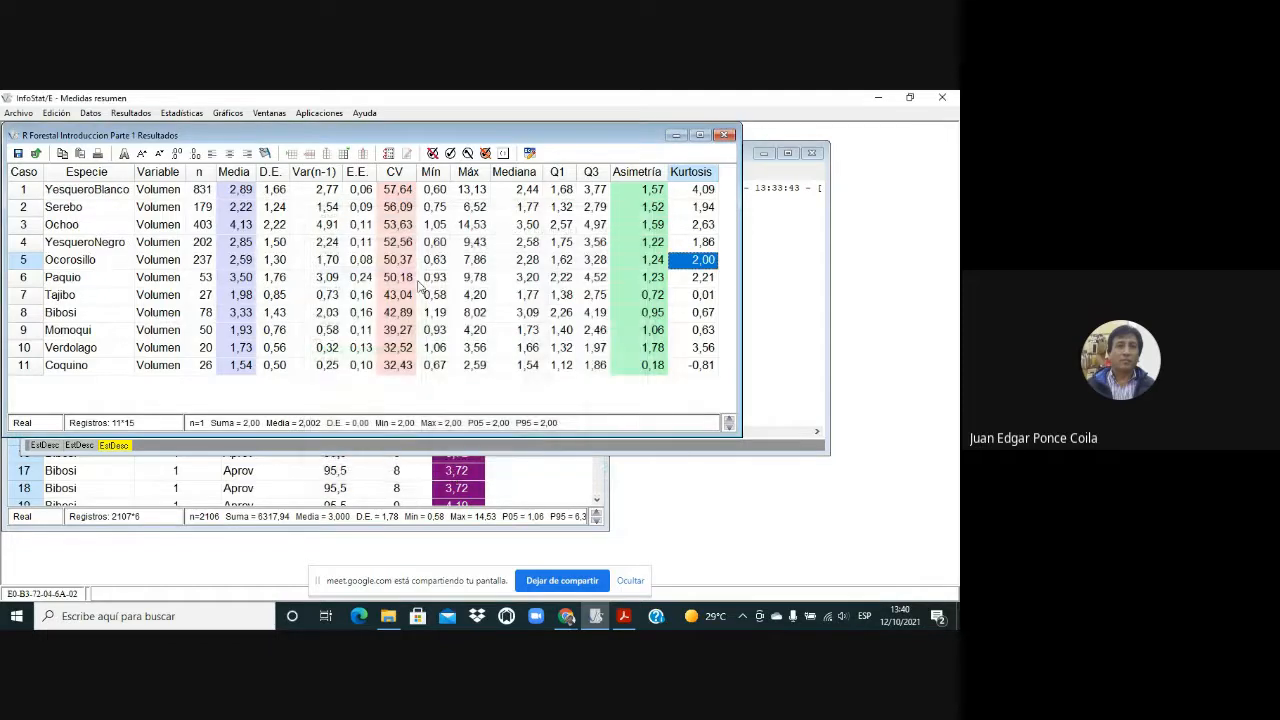
{"action": "left_click", "coordinate": [396, 172]}
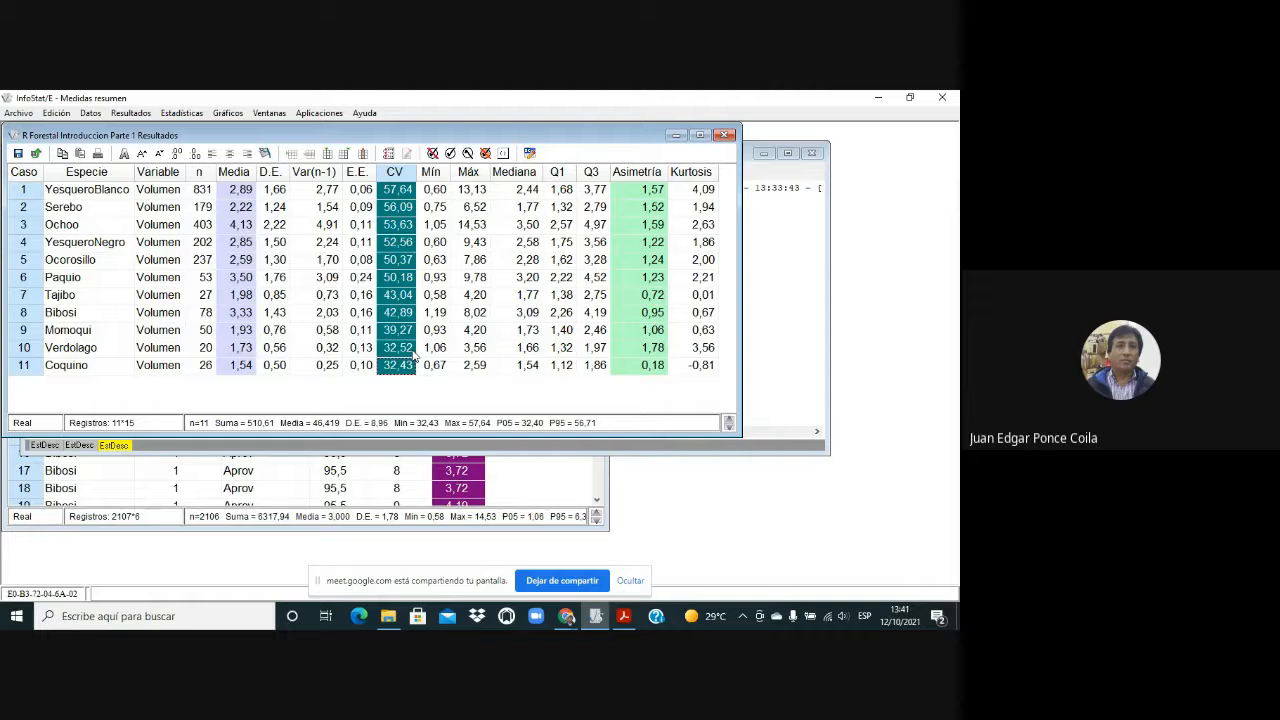
Sort the results table by Asimetría from highest to lowest
{"action": "left_click", "coordinate": [389, 154]}
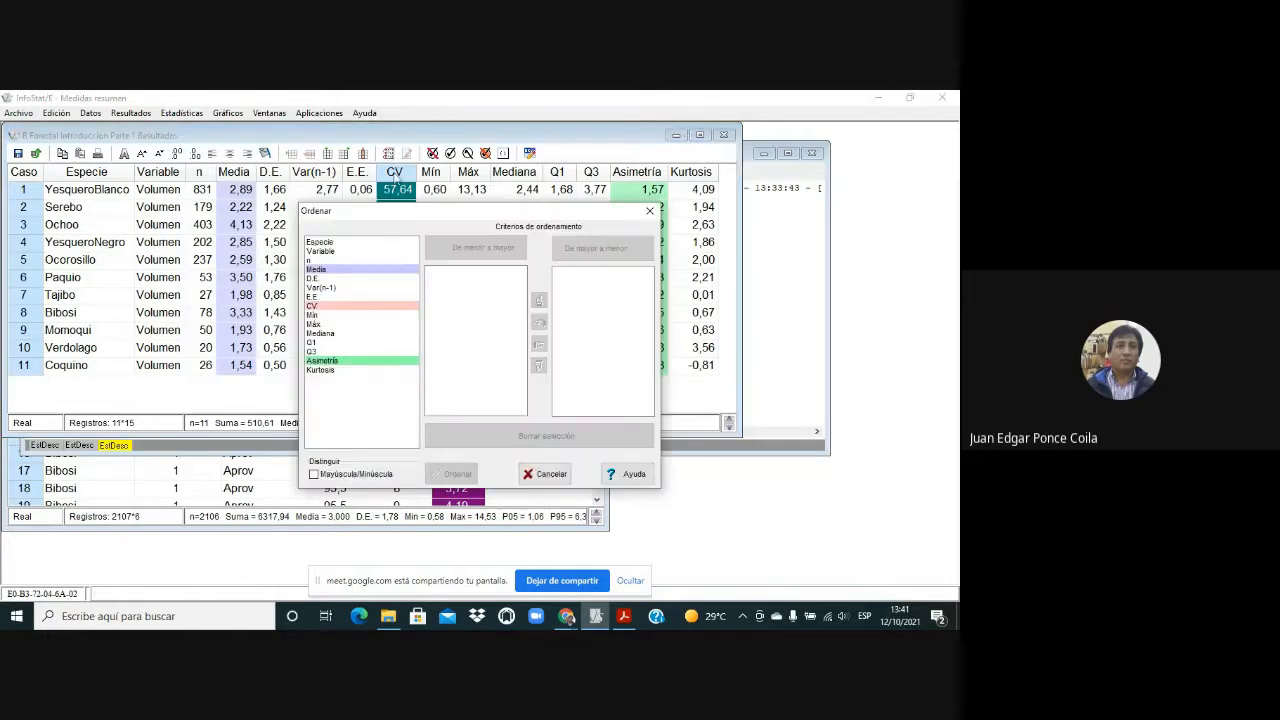
{"action": "left_click", "coordinate": [377, 361]}
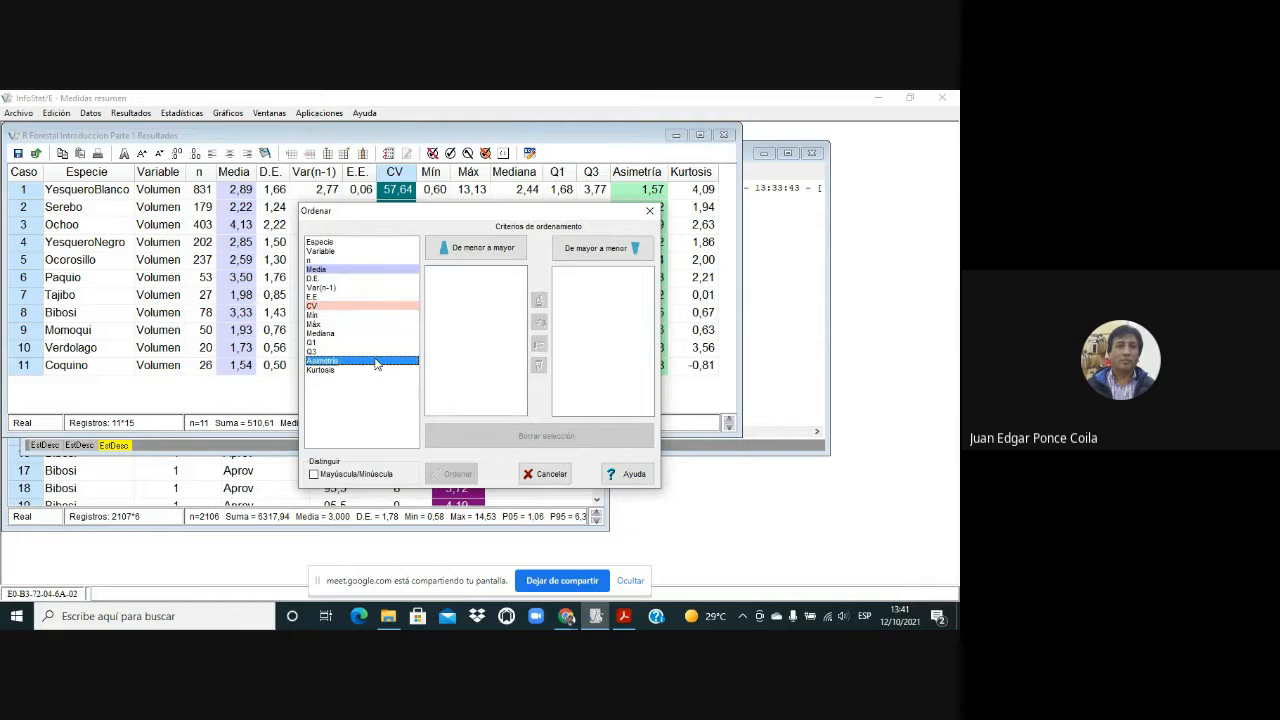
{"action": "left_click", "coordinate": [605, 249]}
{"action": "left_click", "coordinate": [459, 475]}
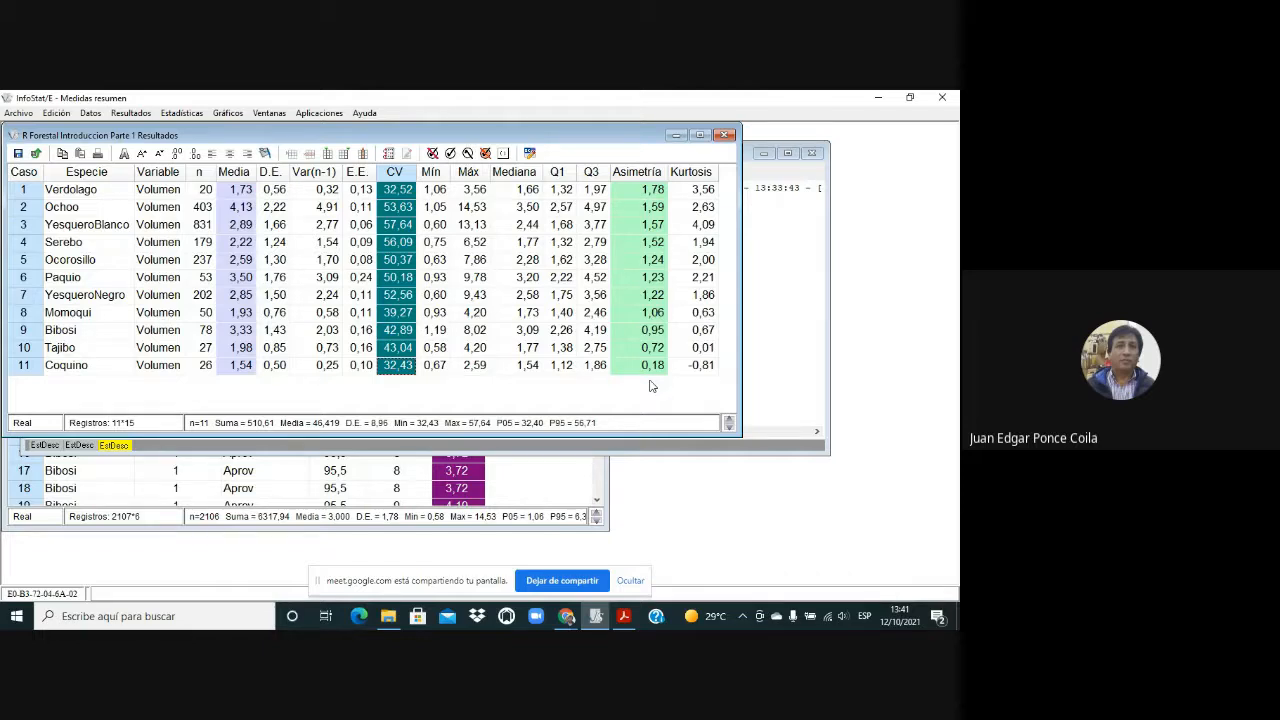
Sort the results table by Asimetría from lowest to highest
{"action": "left_click", "coordinate": [389, 154]}
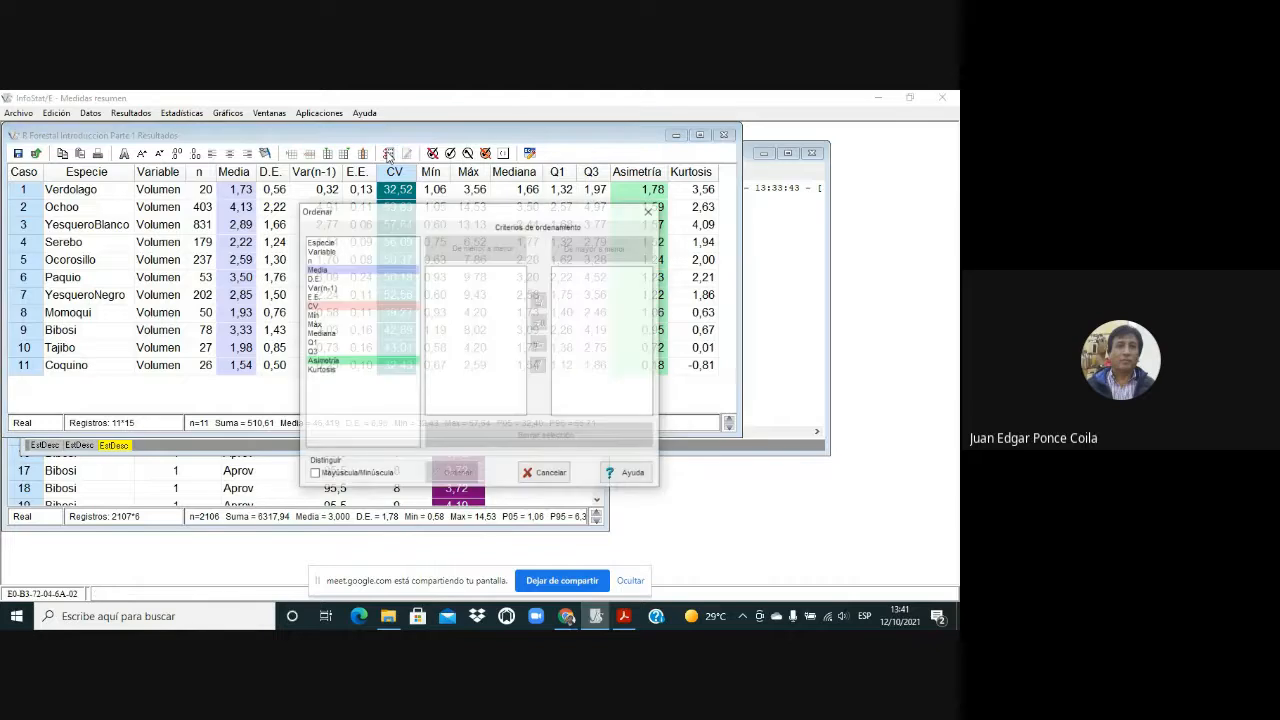
{"action": "left_click", "coordinate": [370, 361]}
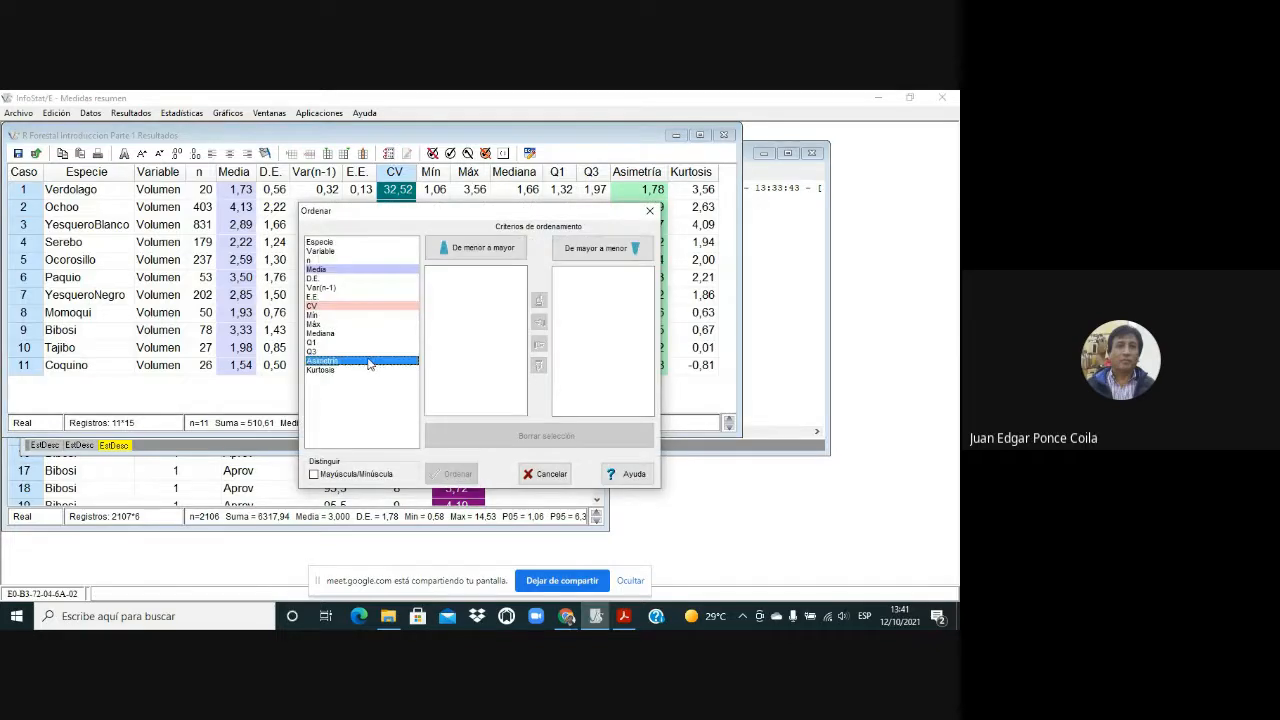
{"action": "left_click", "coordinate": [497, 249]}
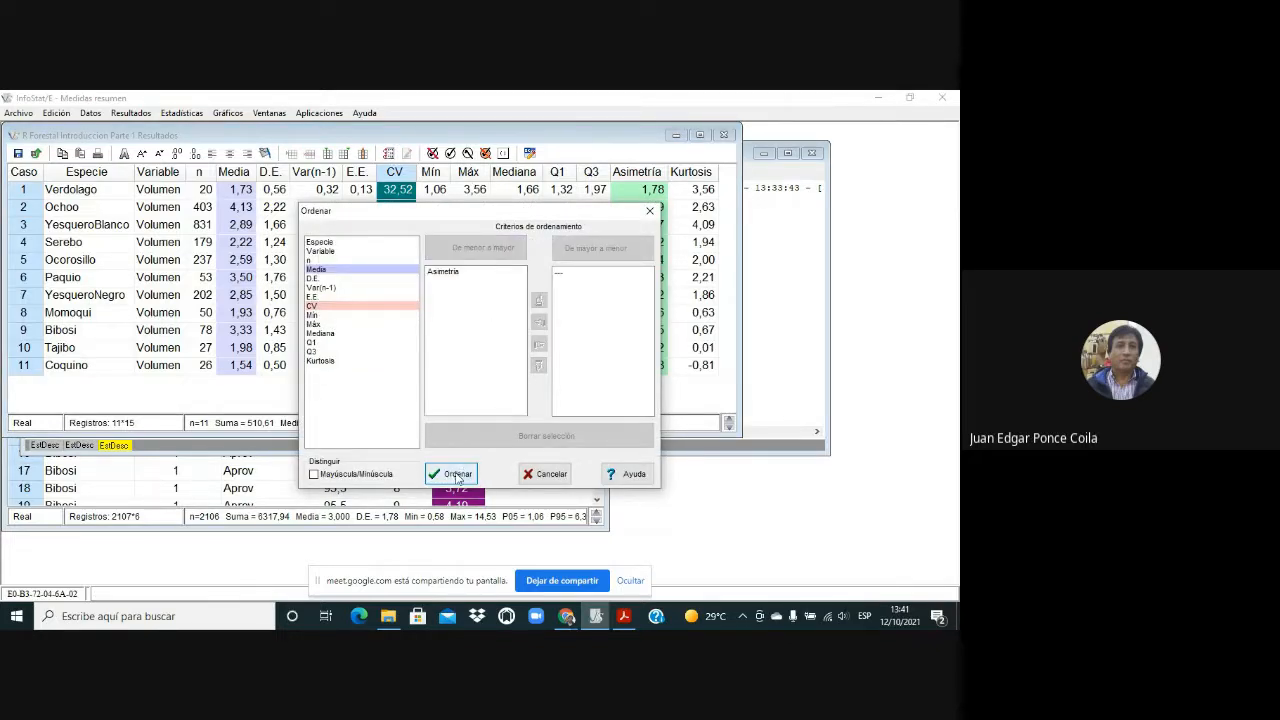
{"action": "left_click", "coordinate": [457, 474]}
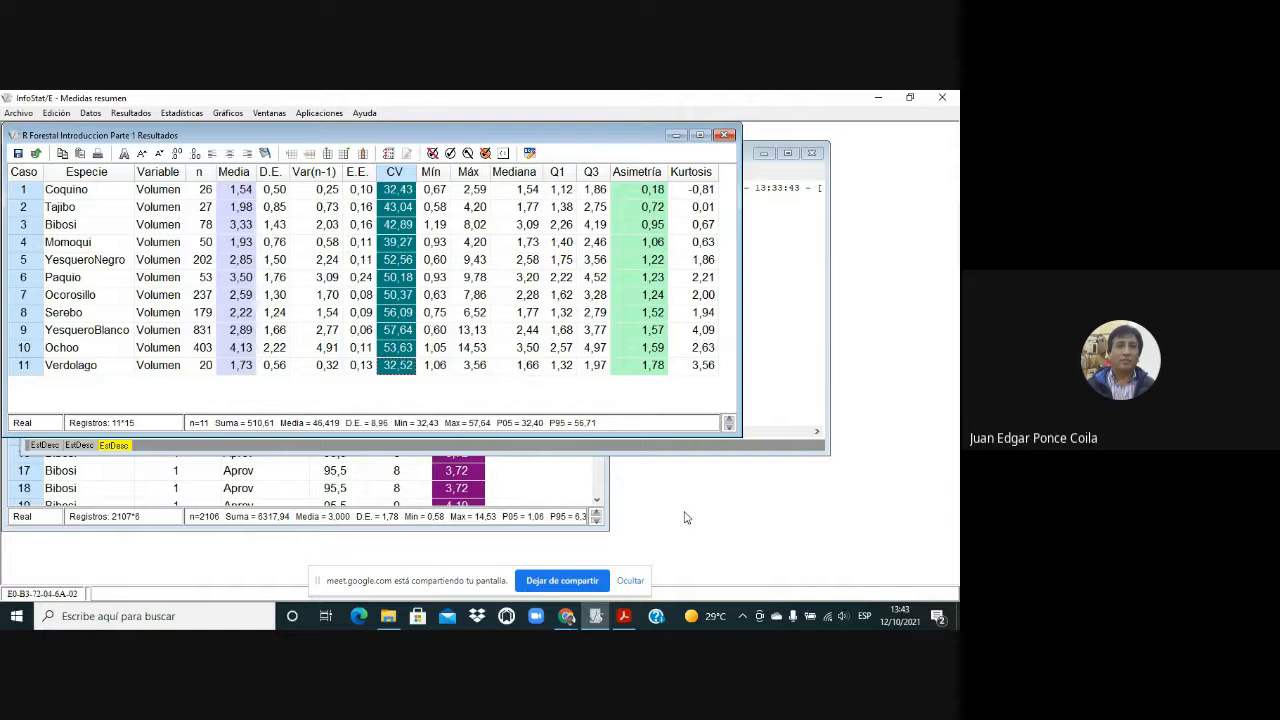
{"action": "left_click", "coordinate": [179, 115]}
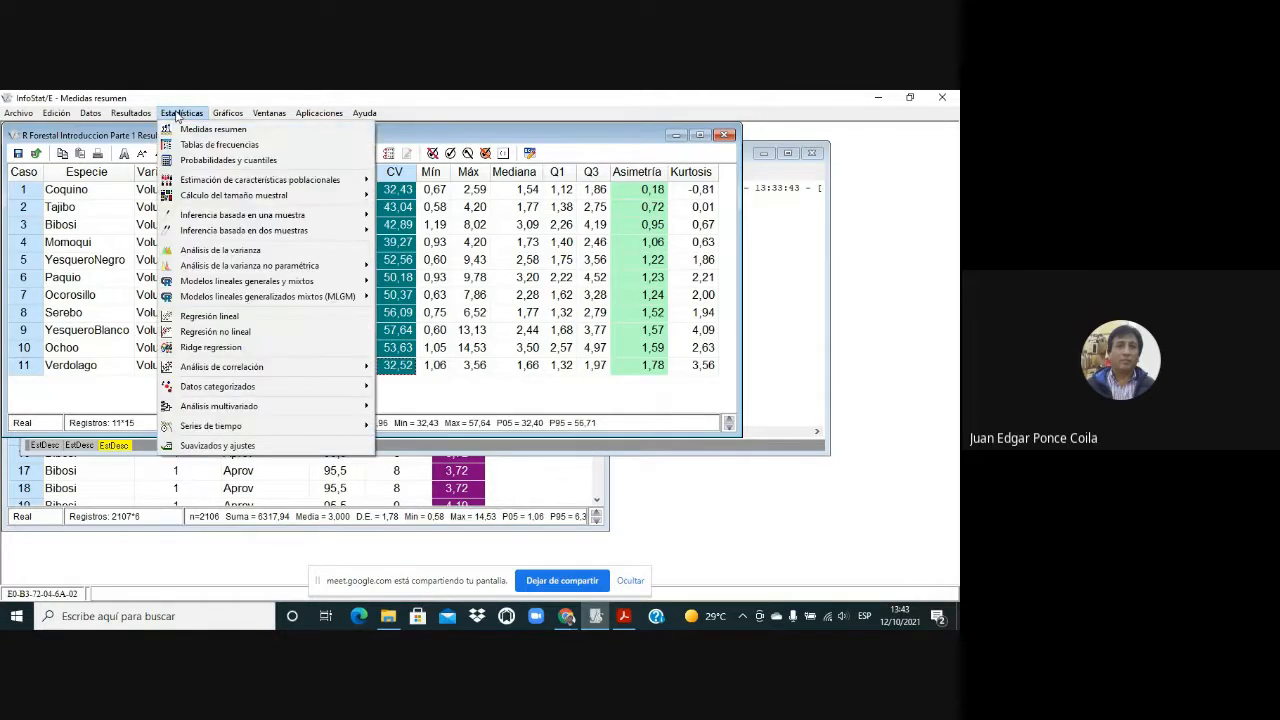
{"action": "mouse_move", "coordinate": [228, 113]}
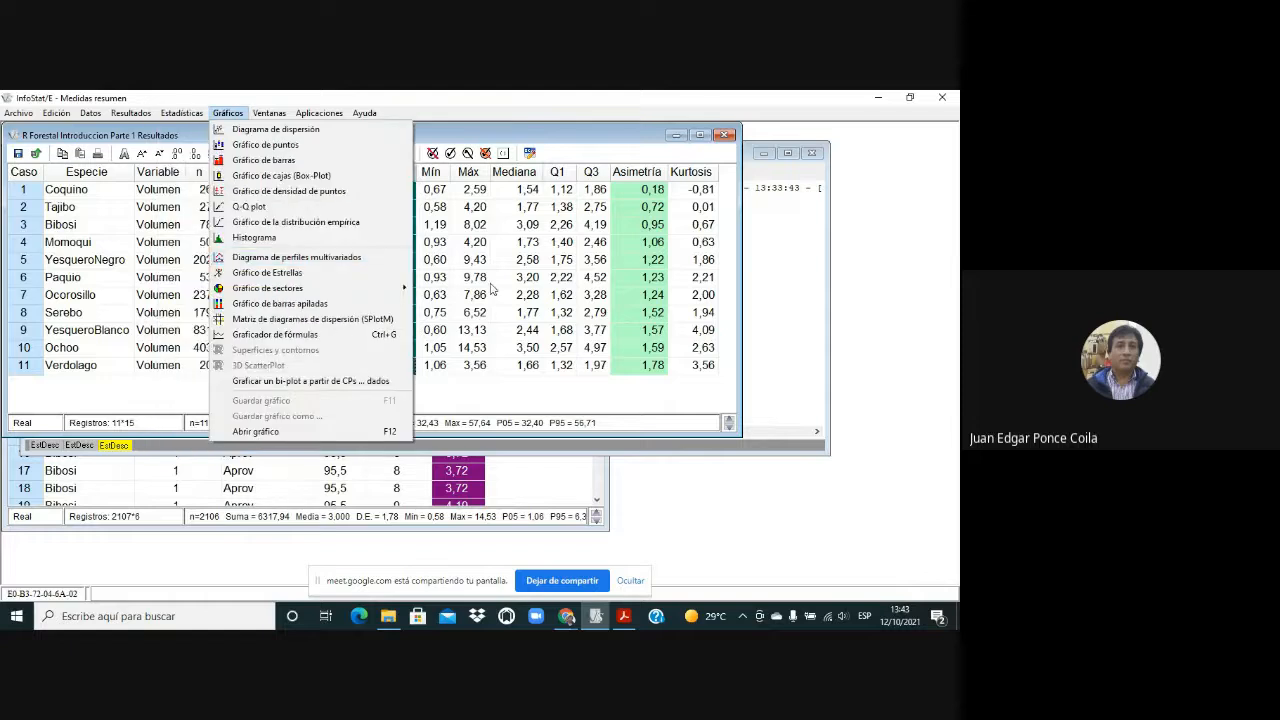
{"action": "left_click", "coordinate": [625, 135]}
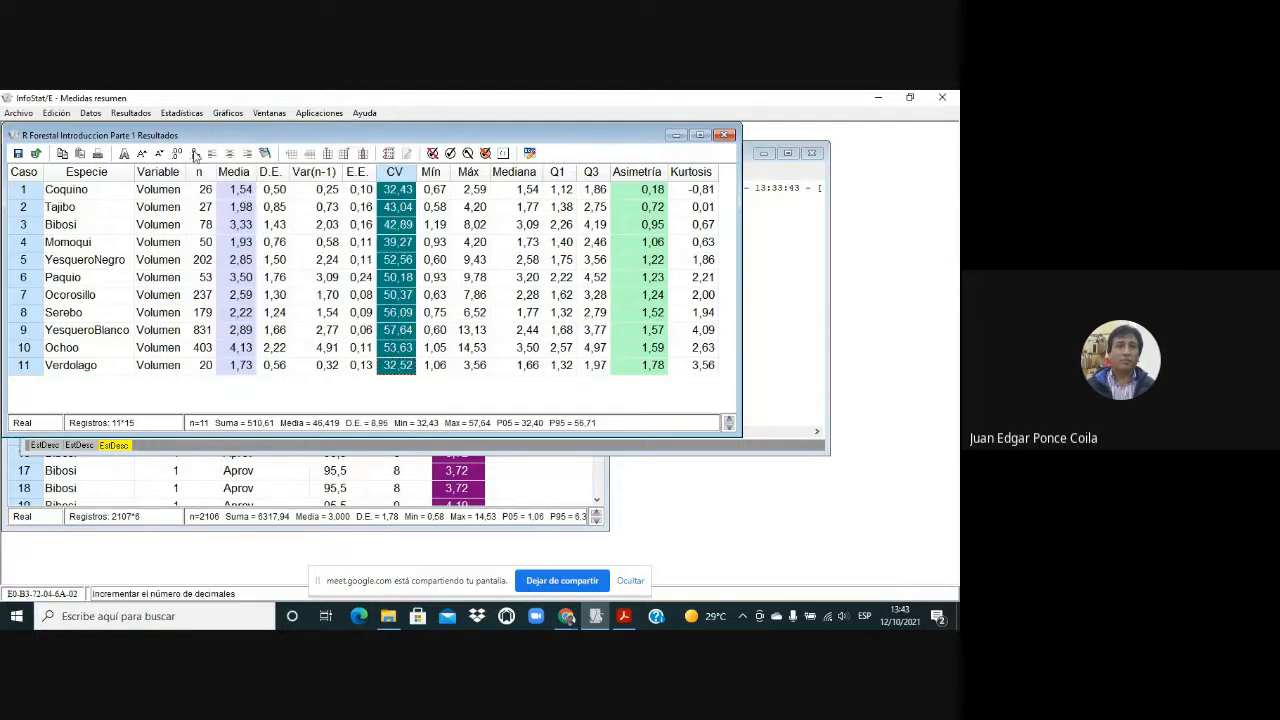
Save the changes to the results table
{"action": "left_click", "coordinate": [19, 155]}
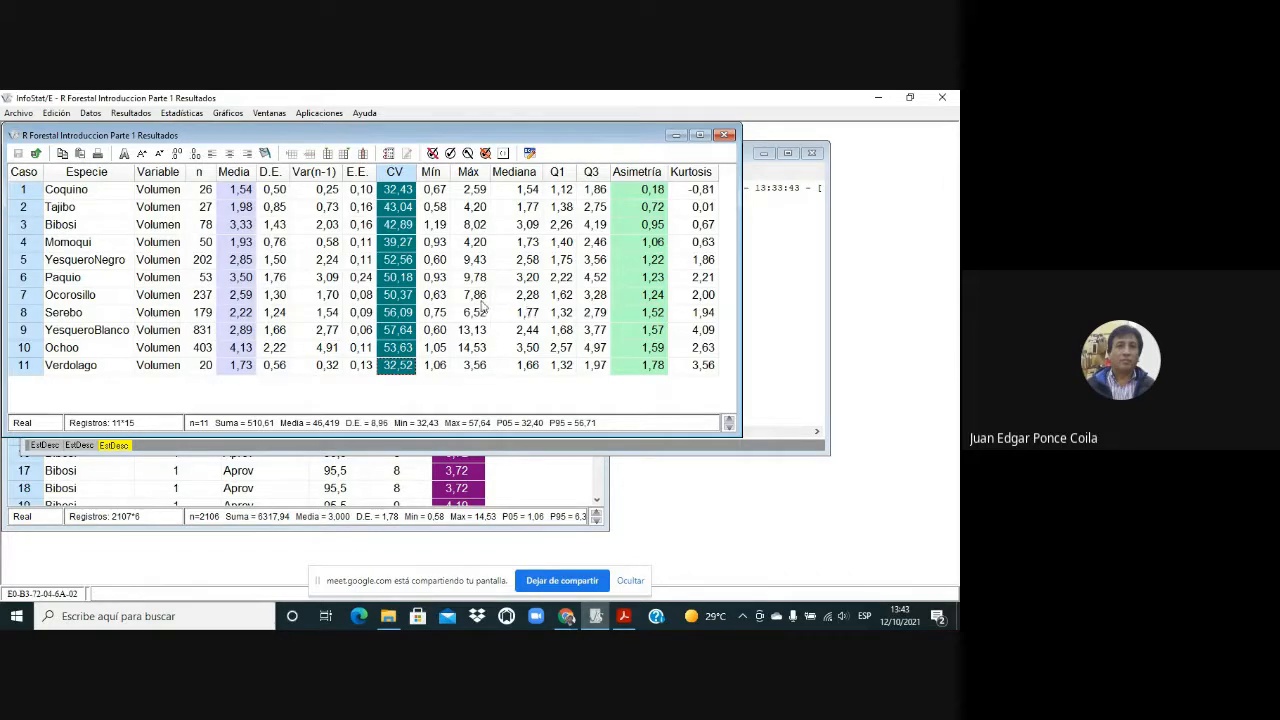
{"action": "left_click", "coordinate": [229, 115]}
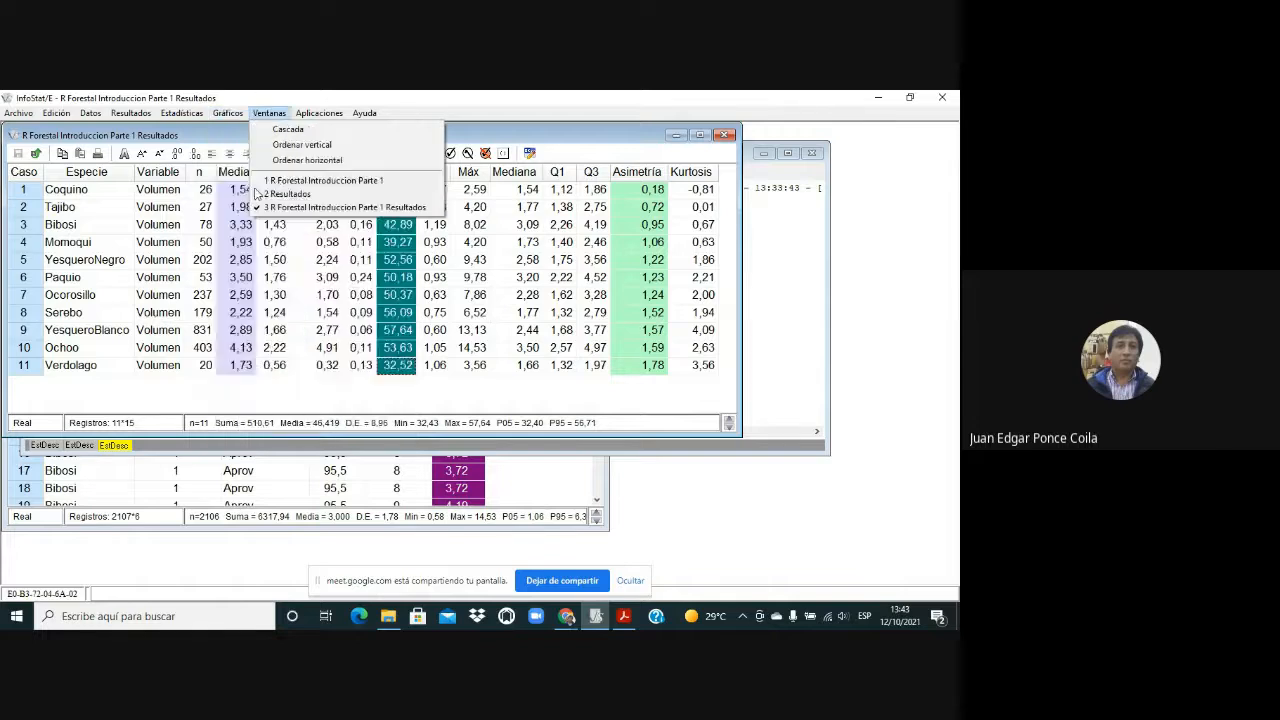
{"action": "left_click", "coordinate": [236, 237]}
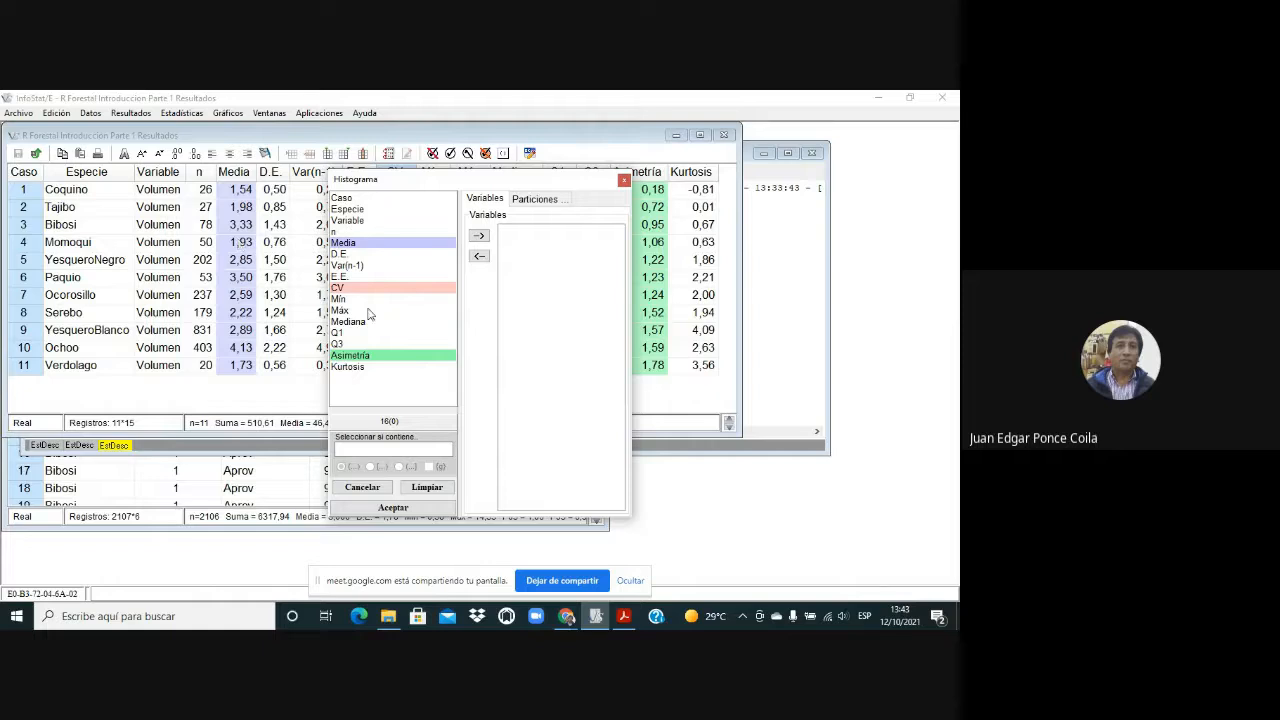
{"action": "left_click", "coordinate": [623, 181]}
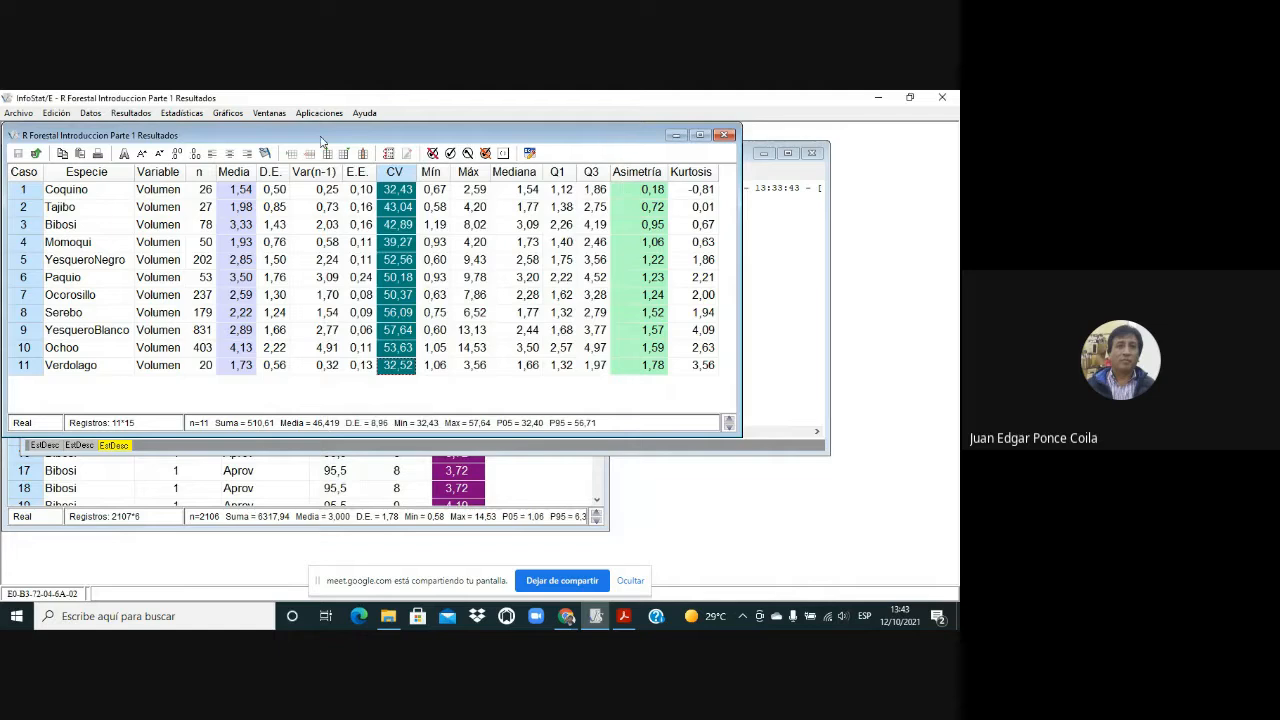
Create a histogram of the Volumen variable from the "R Forestal Introduccion Parte 1" data table
{"action": "left_click", "coordinate": [269, 114]}
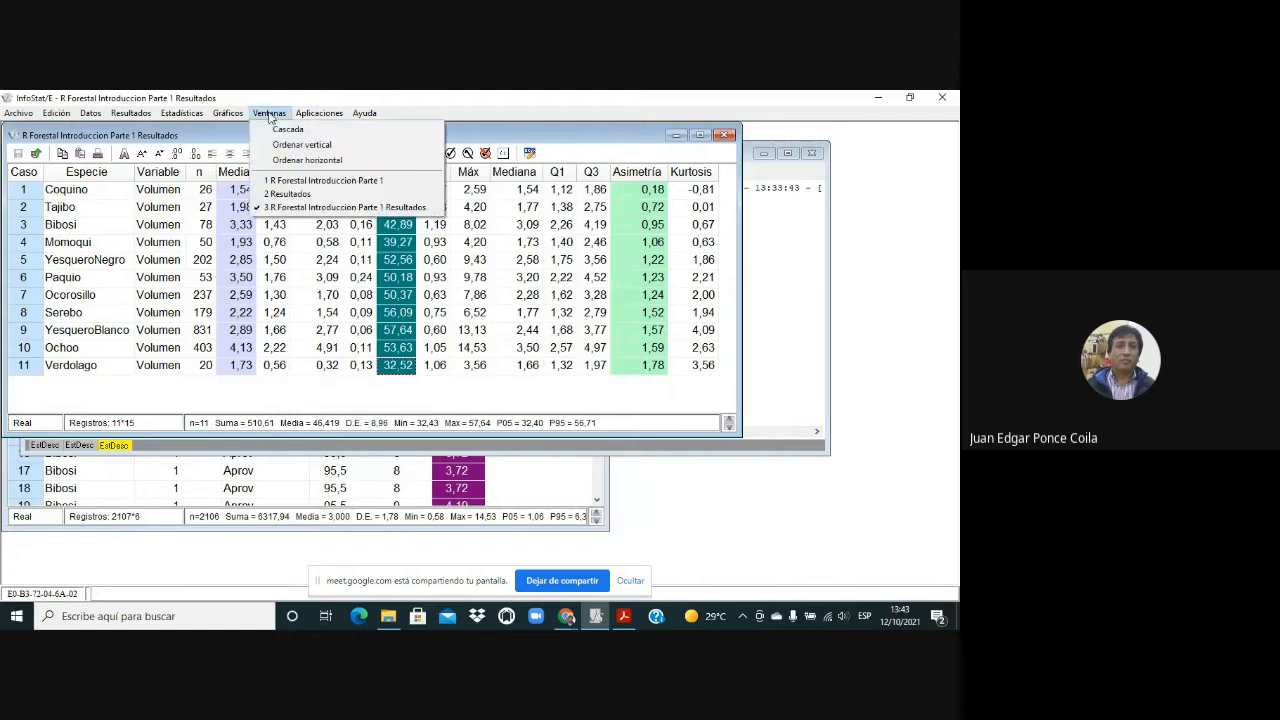
{"action": "left_click", "coordinate": [318, 182]}
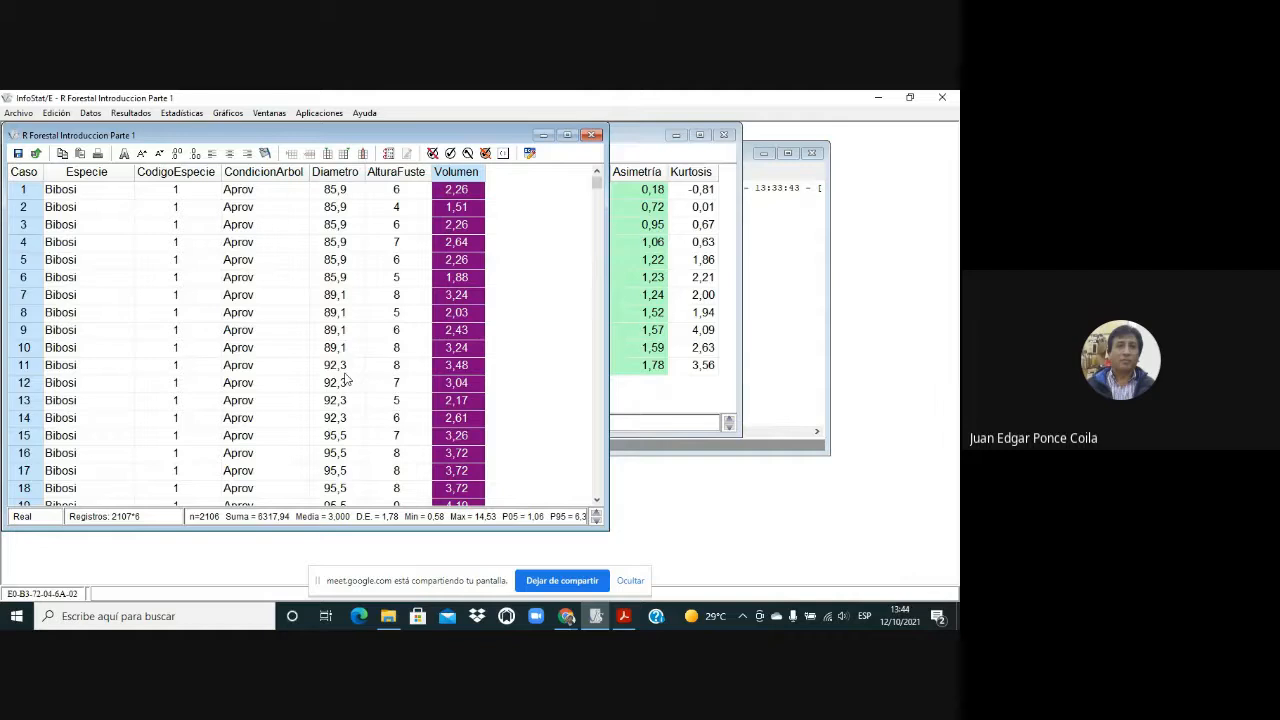
{"action": "left_click", "coordinate": [228, 114]}
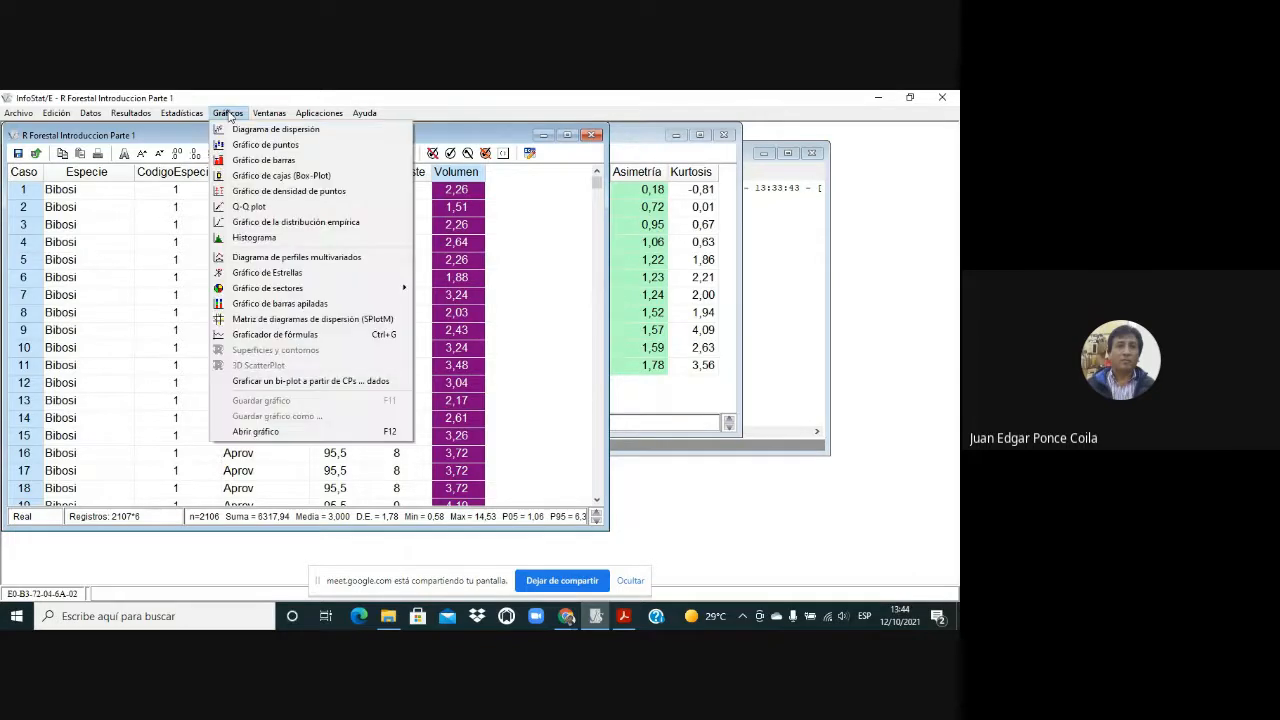
{"action": "left_click", "coordinate": [256, 238]}
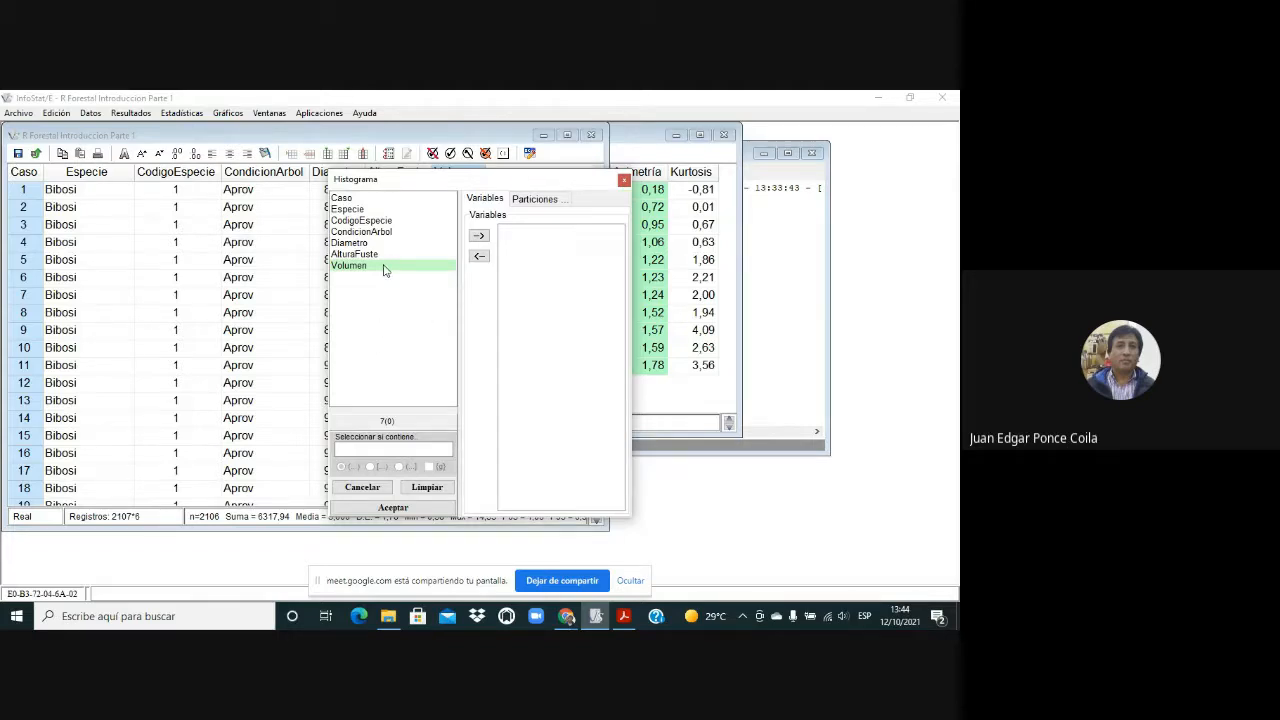
{"action": "left_click", "coordinate": [479, 236]}
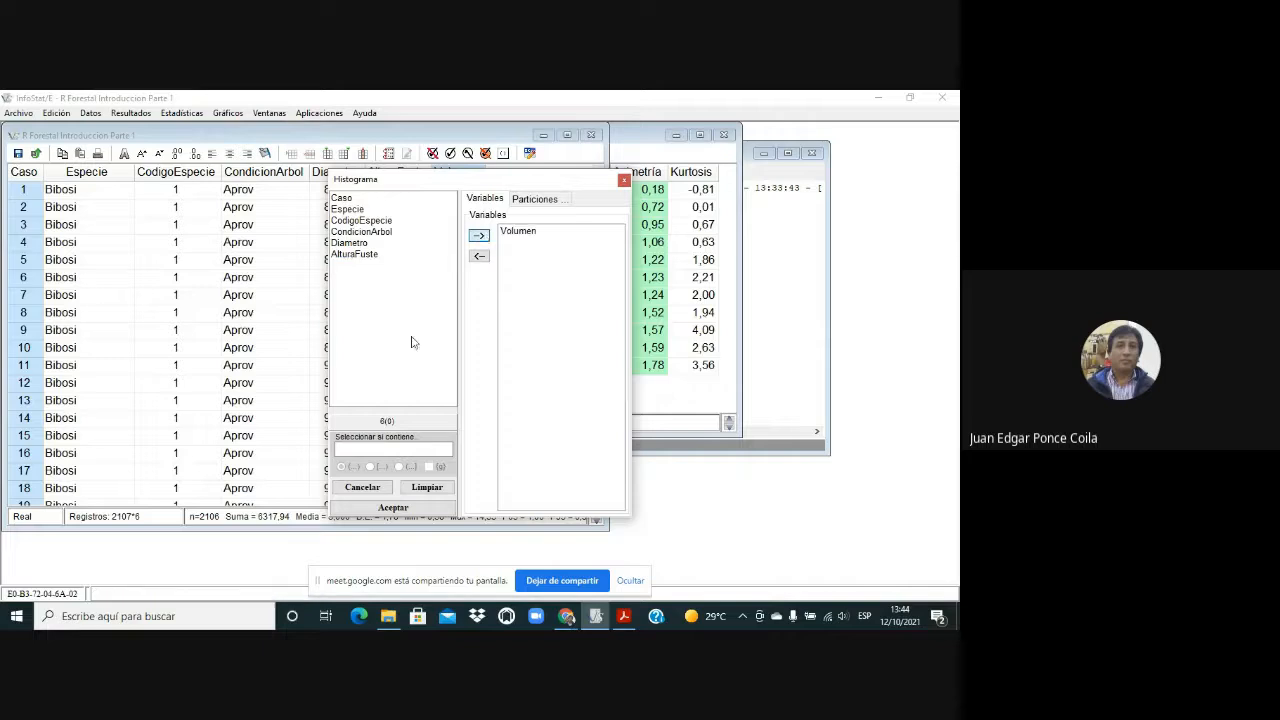
{"action": "left_click", "coordinate": [440, 509]}
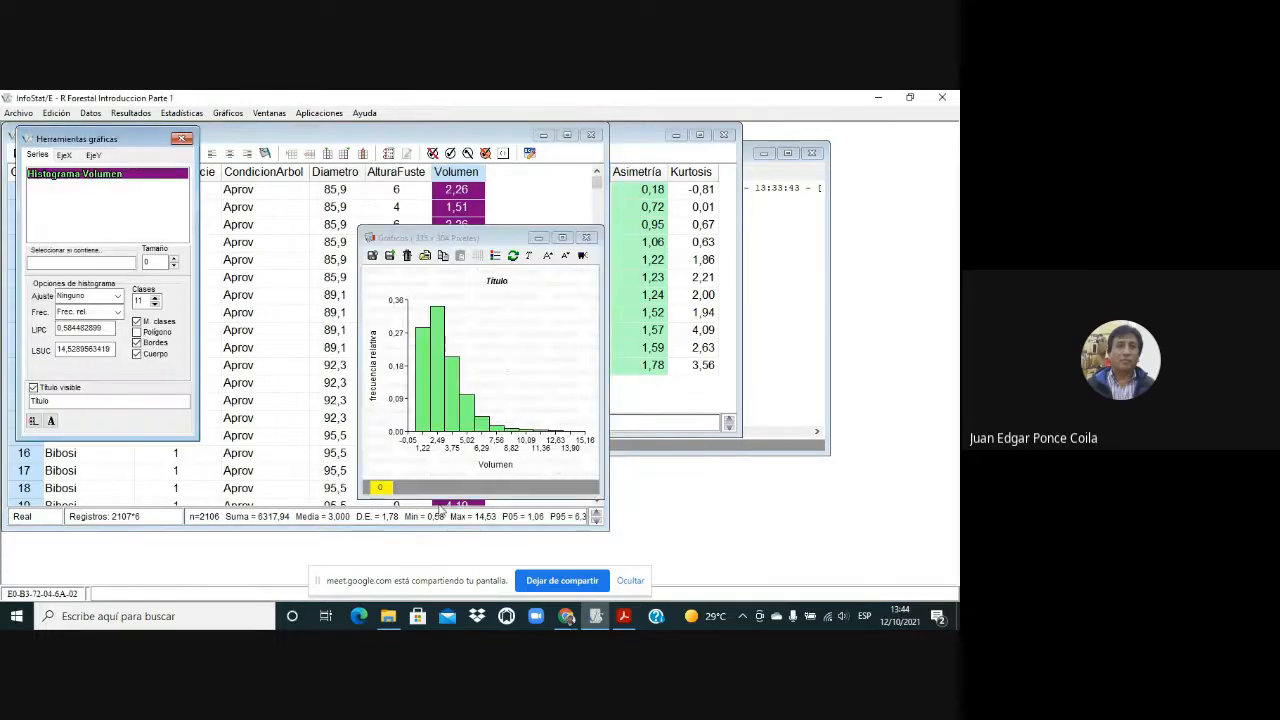
Maximize the Volumen histogram and save it as an IGB graph file named "R Forestal Introduccion Parte 1 Histograma"
{"action": "left_click", "coordinate": [562, 237]}
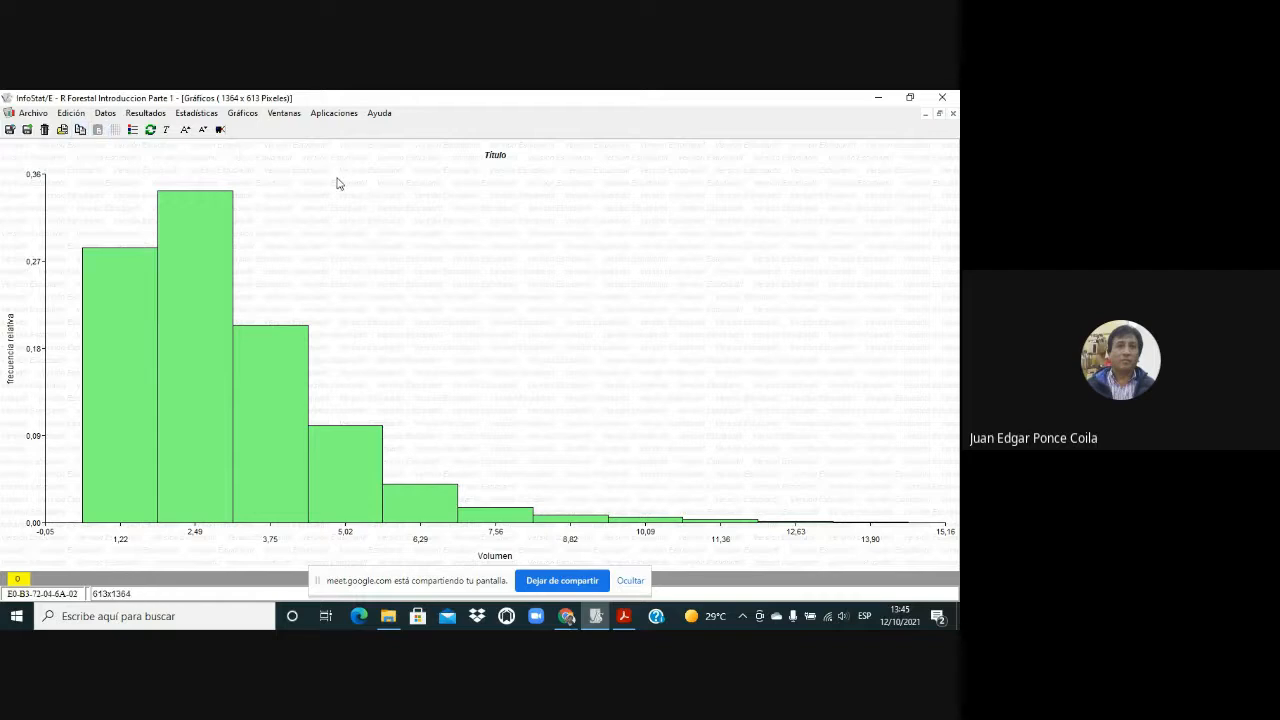
{"action": "left_click", "coordinate": [10, 130]}
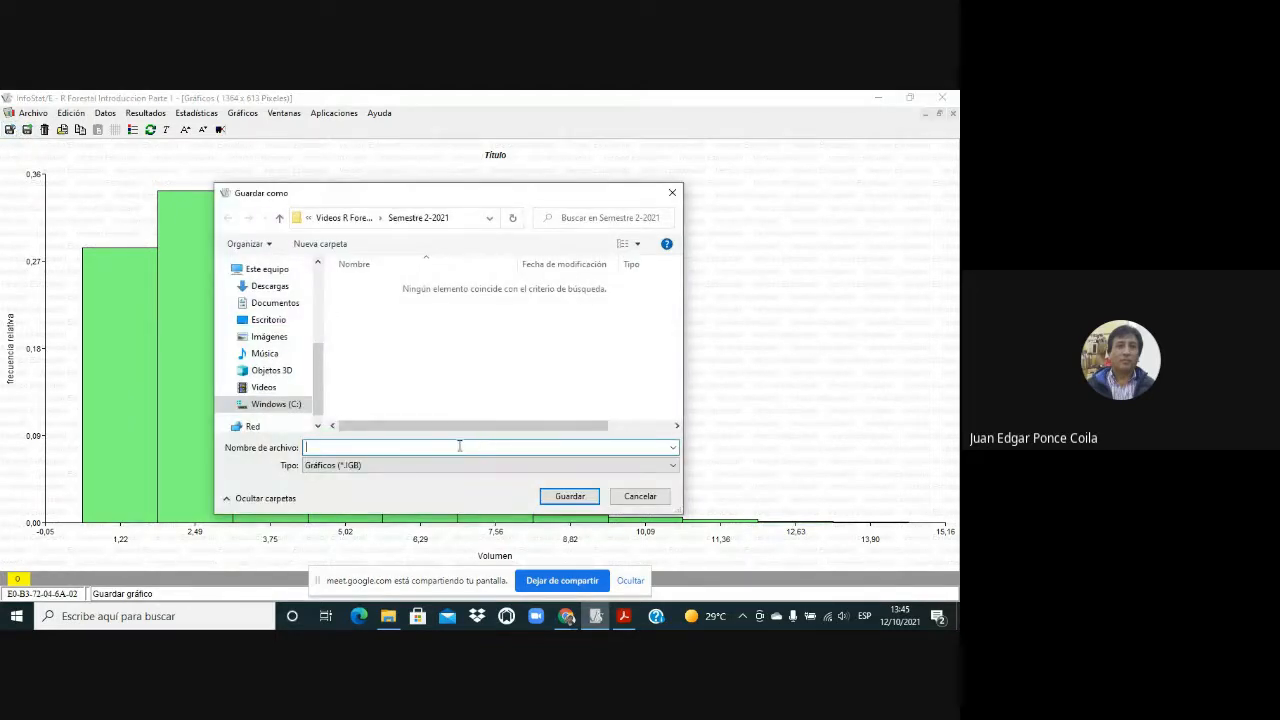
{"action": "type", "text": "R"}
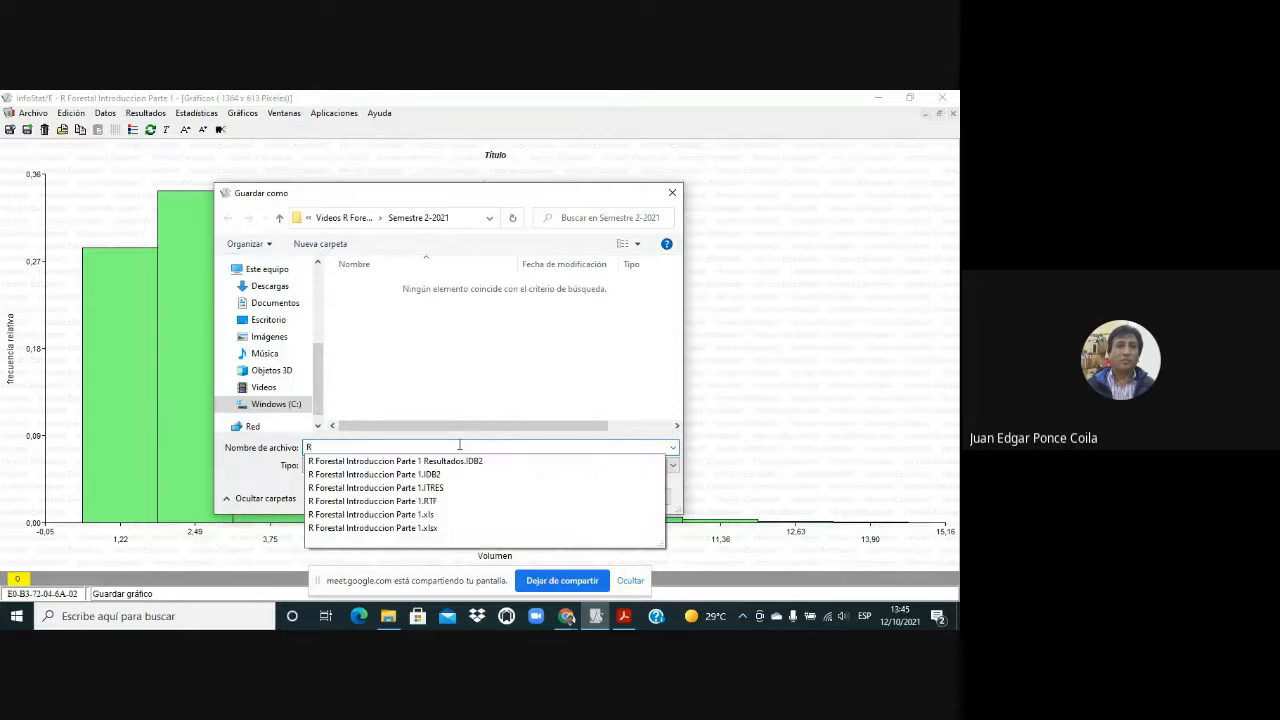
{"action": "left_click", "coordinate": [447, 474]}
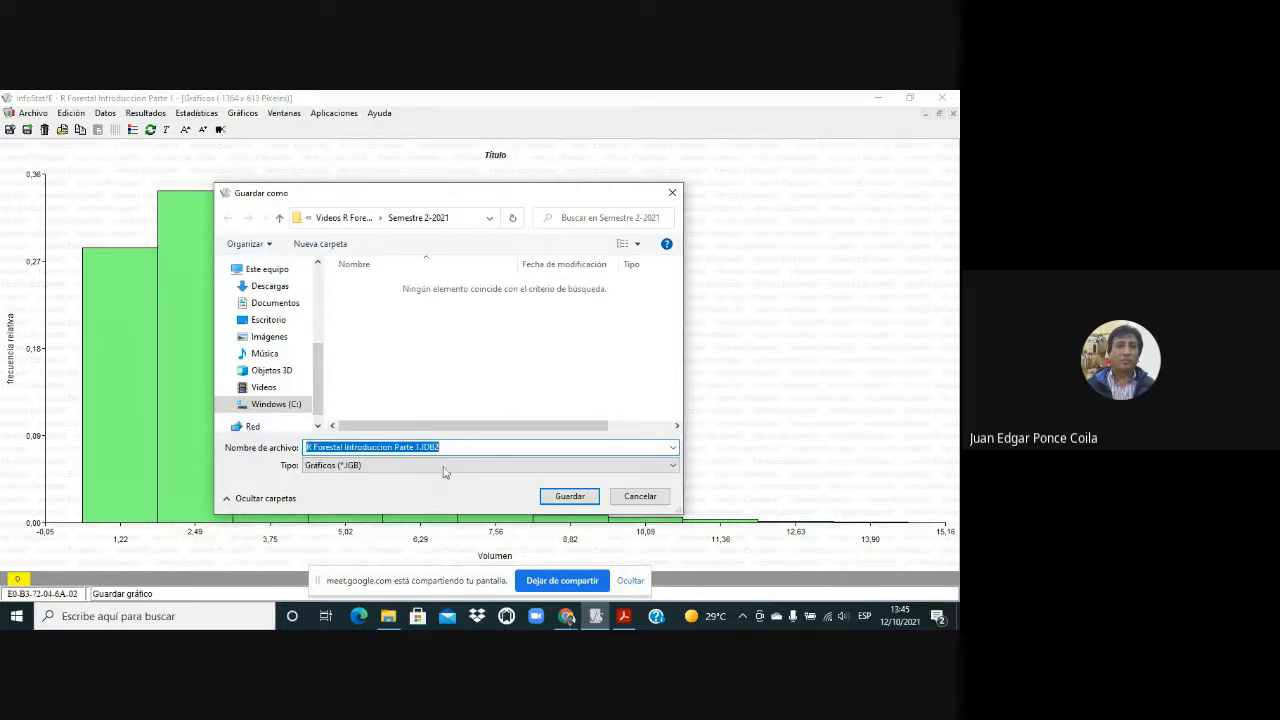
{"action": "left_click", "coordinate": [457, 447]}
{"action": "key", "text": "BackSpace"}
{"action": "key", "text": "BackSpace"}
{"action": "key", "text": "BackSpace"}
{"action": "key", "text": "BackSpace"}
{"action": "key", "text": "BackSpace"}
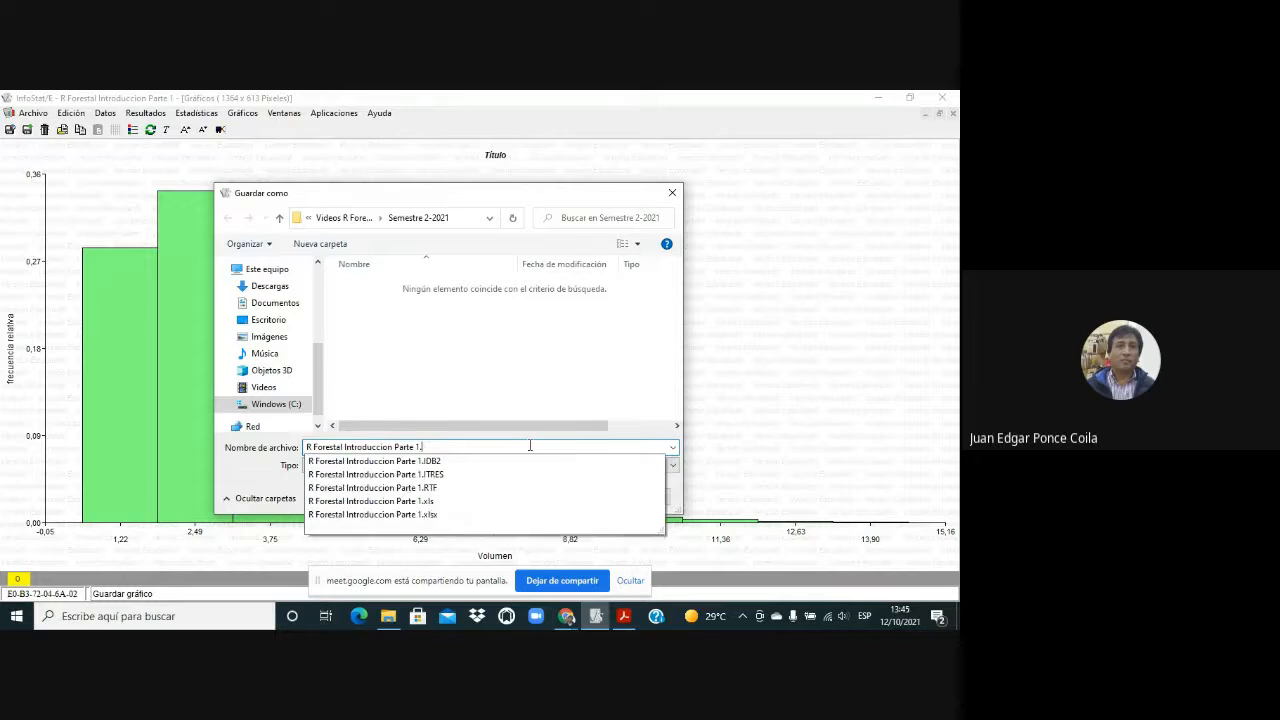
{"action": "type", "text": "Hi"}
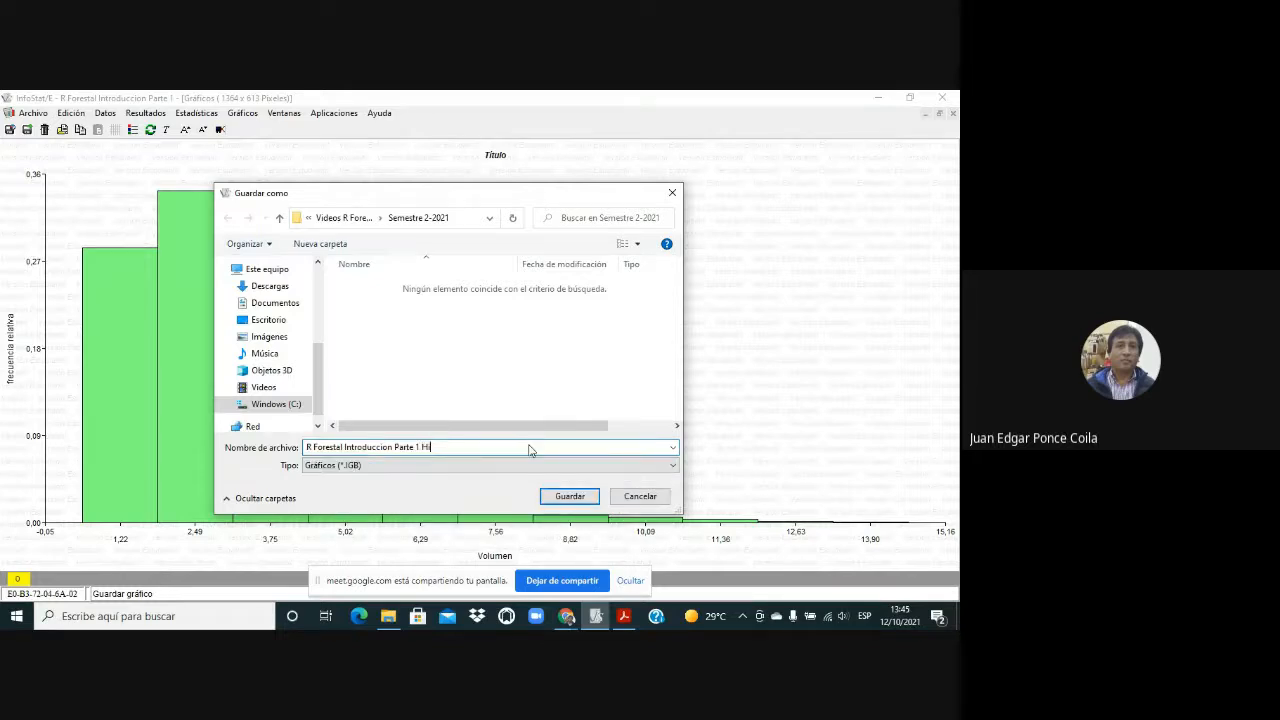
{"action": "type", "text": "stograma"}
{"action": "left_click", "coordinate": [572, 496]}
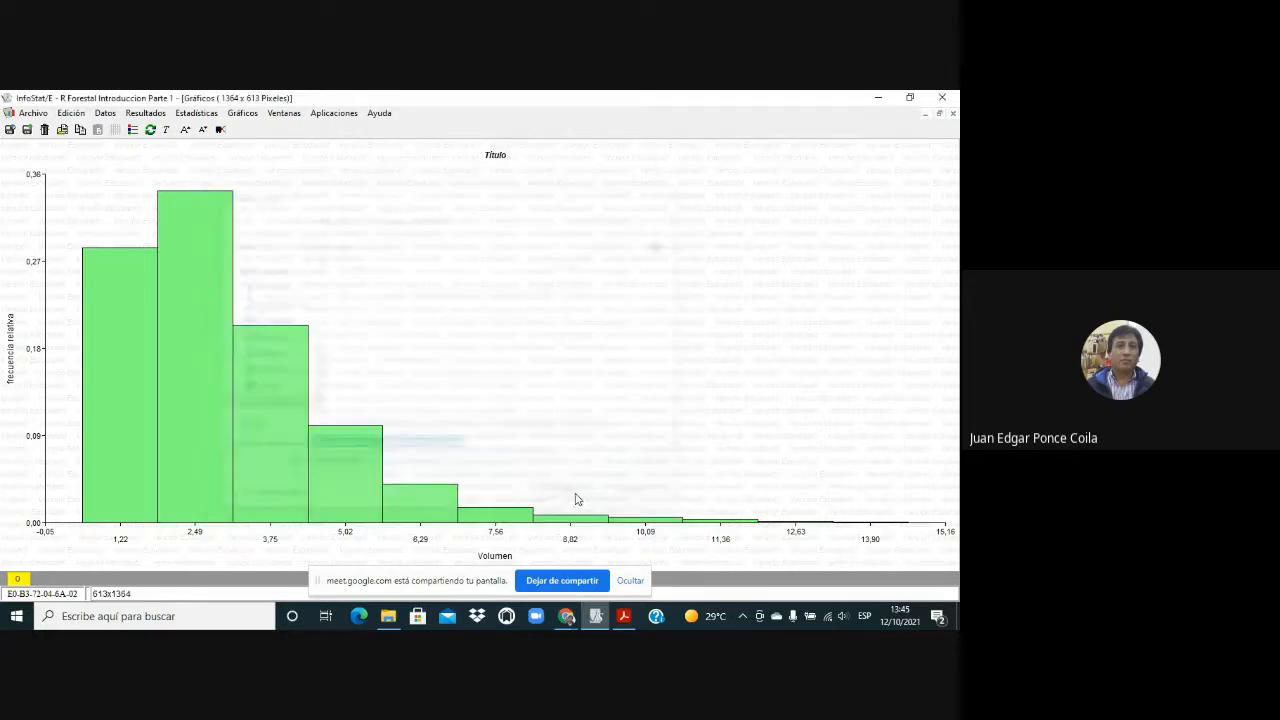
Check the saved histogram file in the Semestre 2-2021 folder and the file types offered for saving the graph
{"action": "left_click", "coordinate": [388, 616]}
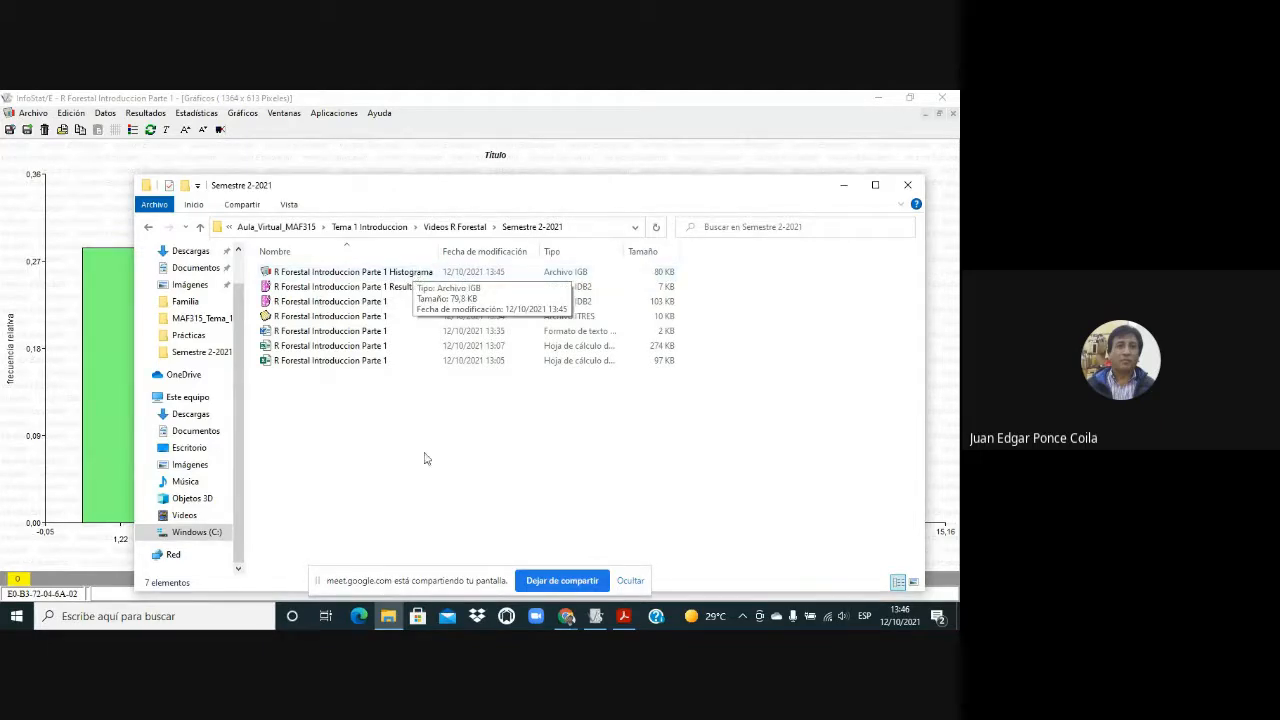
{"action": "left_click", "coordinate": [469, 121]}
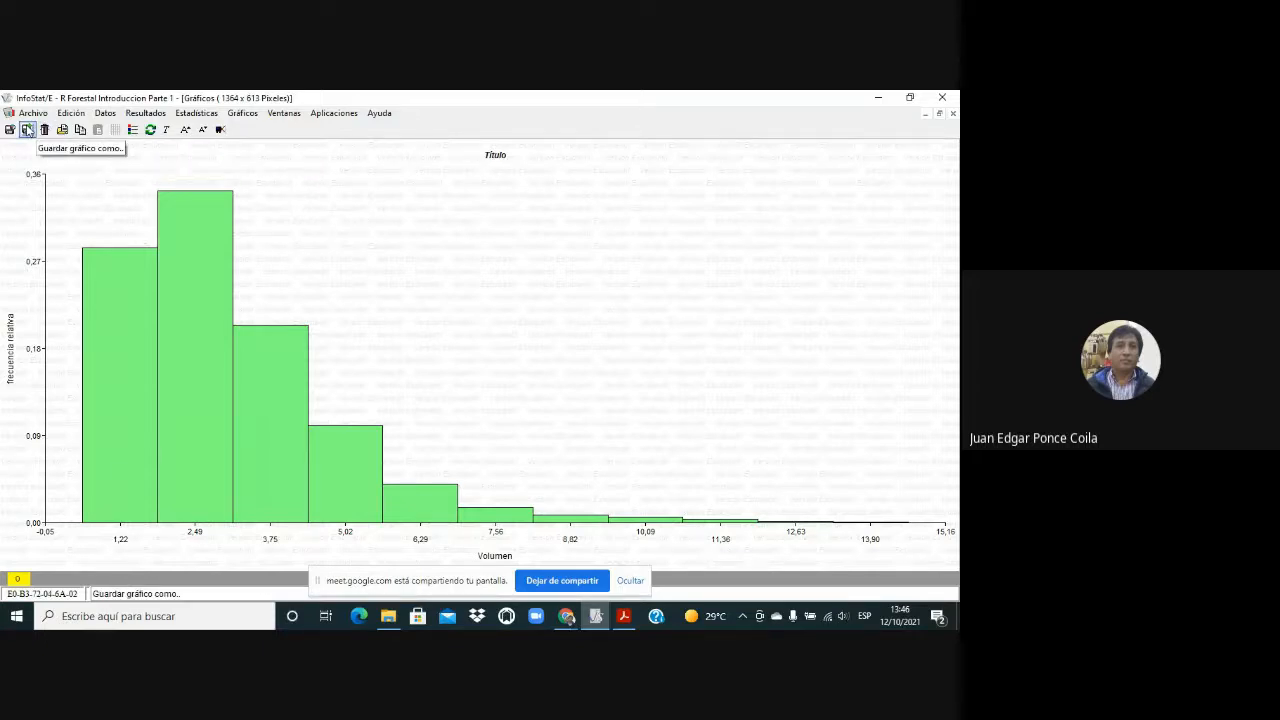
{"action": "left_click", "coordinate": [27, 130]}
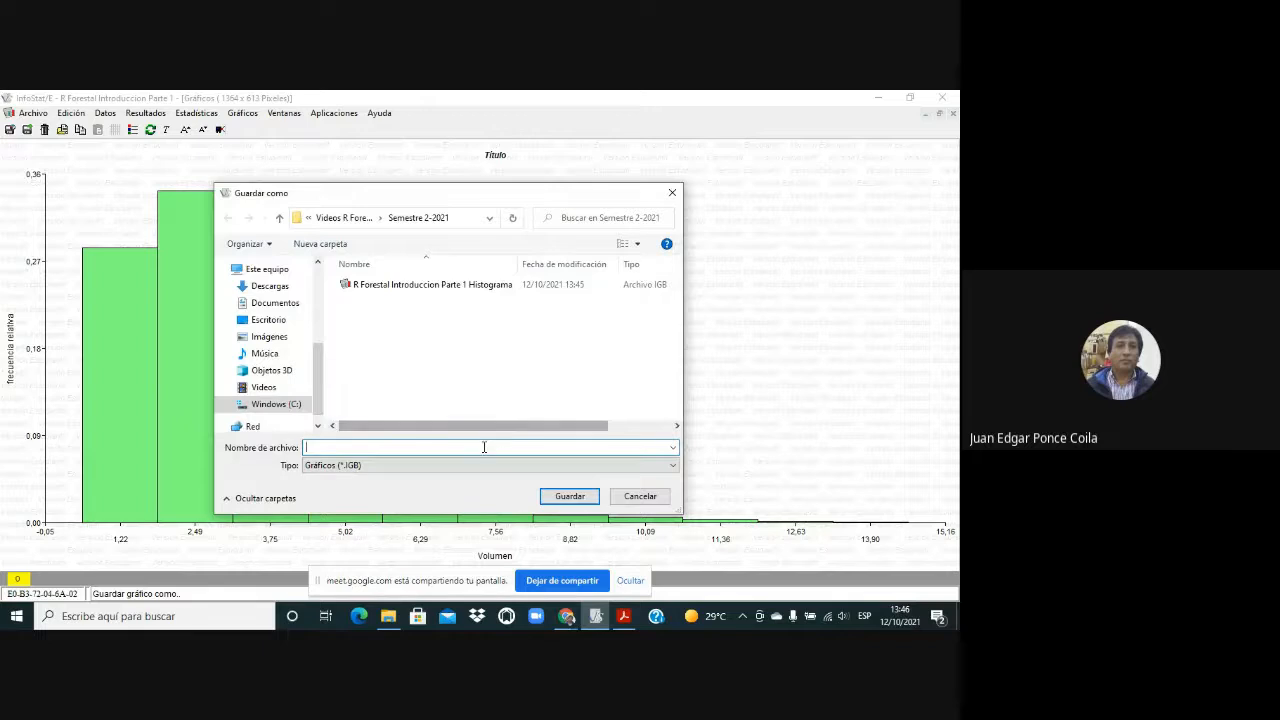
{"action": "left_click", "coordinate": [672, 466]}
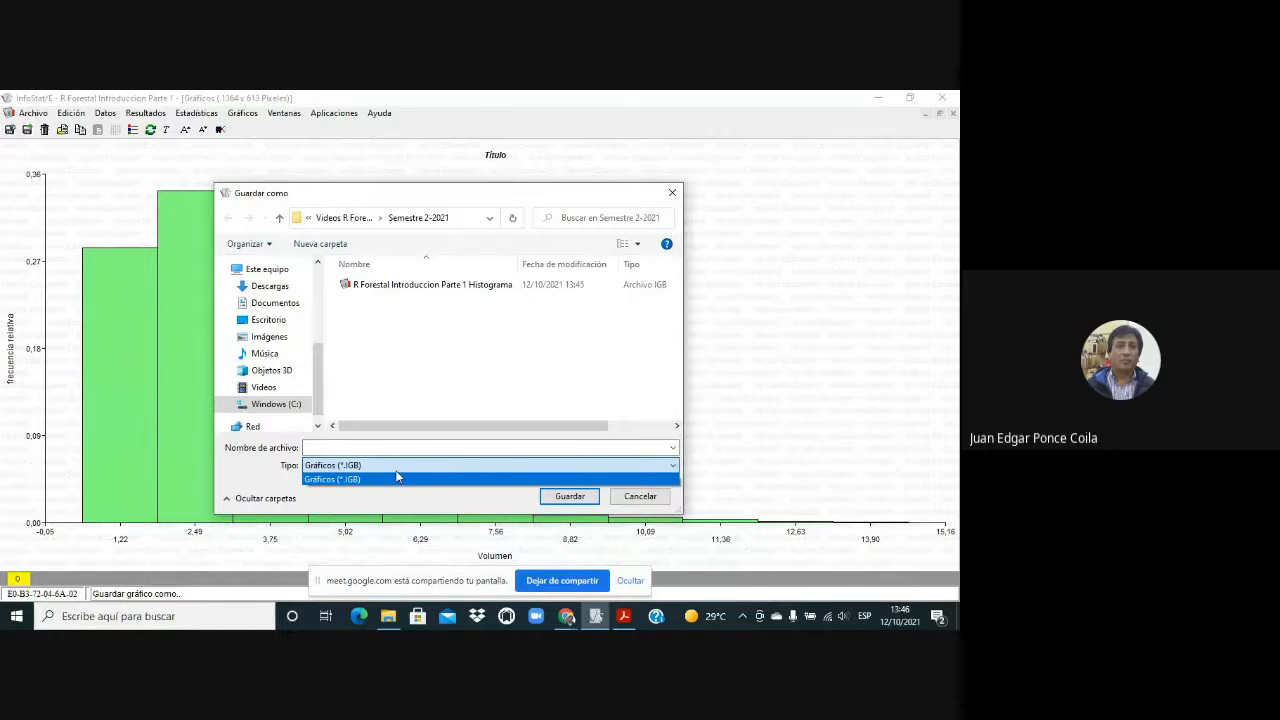
{"action": "left_click", "coordinate": [674, 198]}
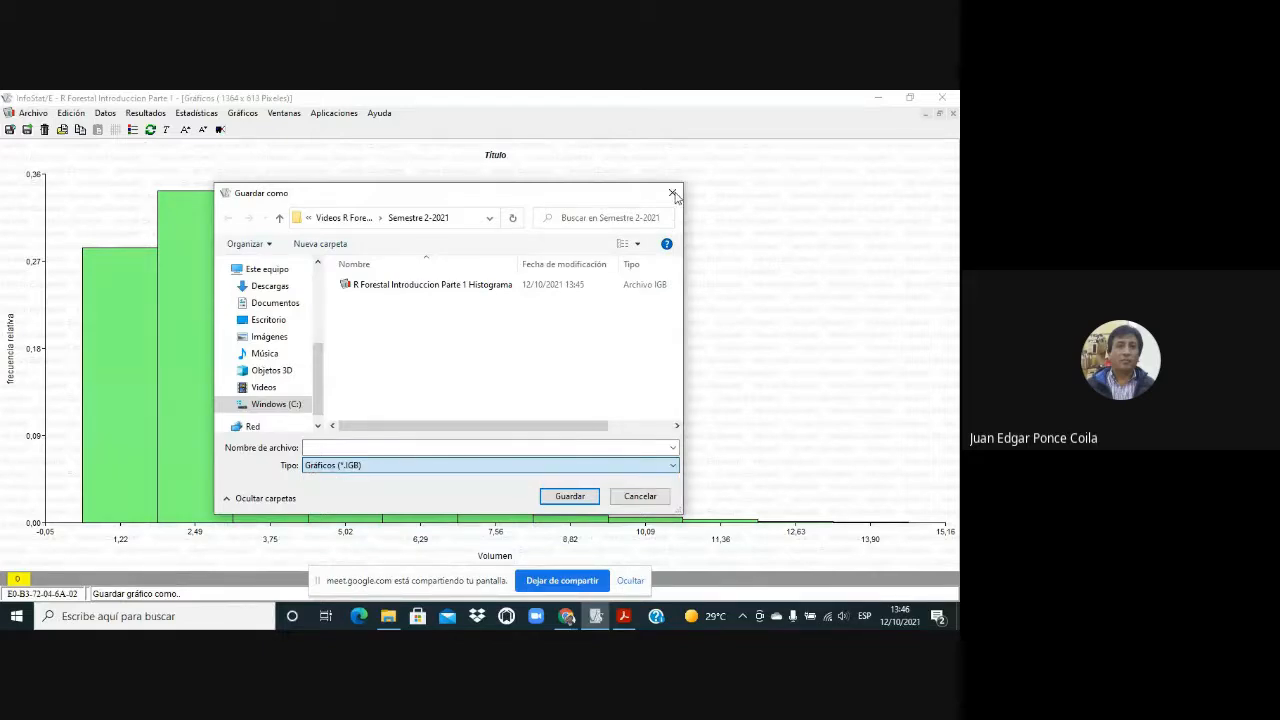
{"action": "left_click", "coordinate": [674, 194]}
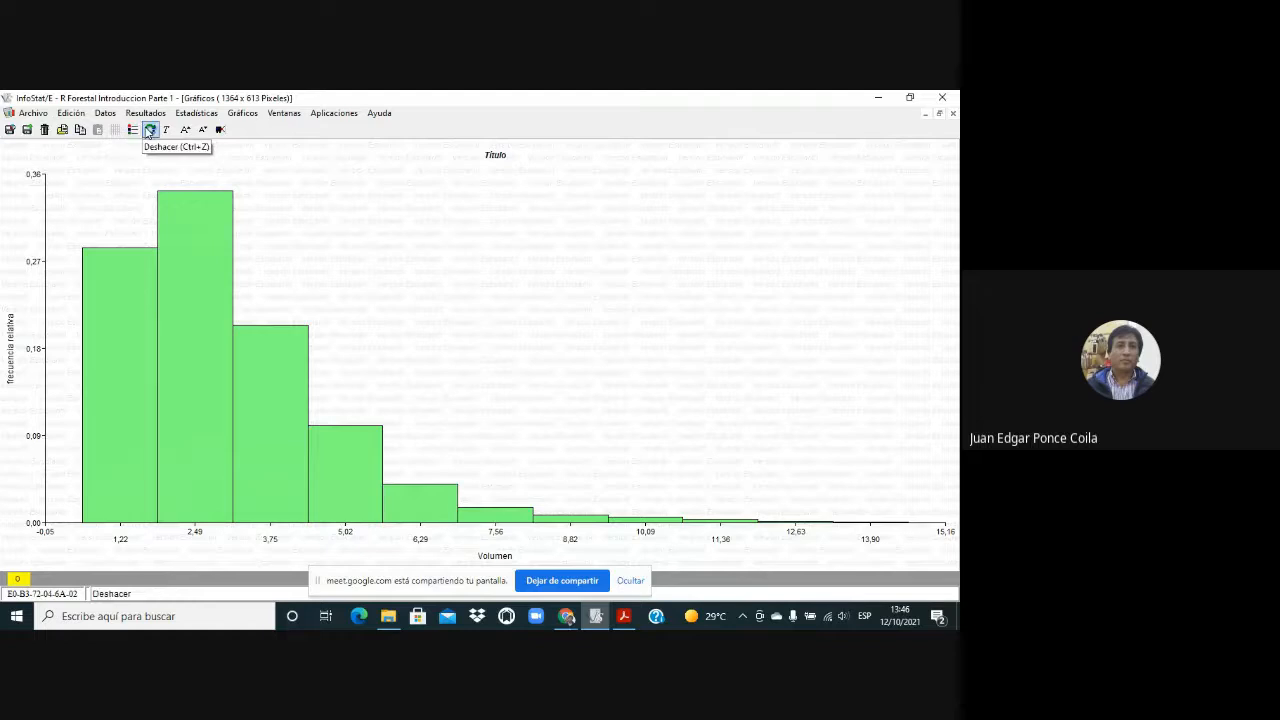
Create histograms of the Volumen variable partitioned by Especie
{"action": "left_click", "coordinate": [238, 113]}
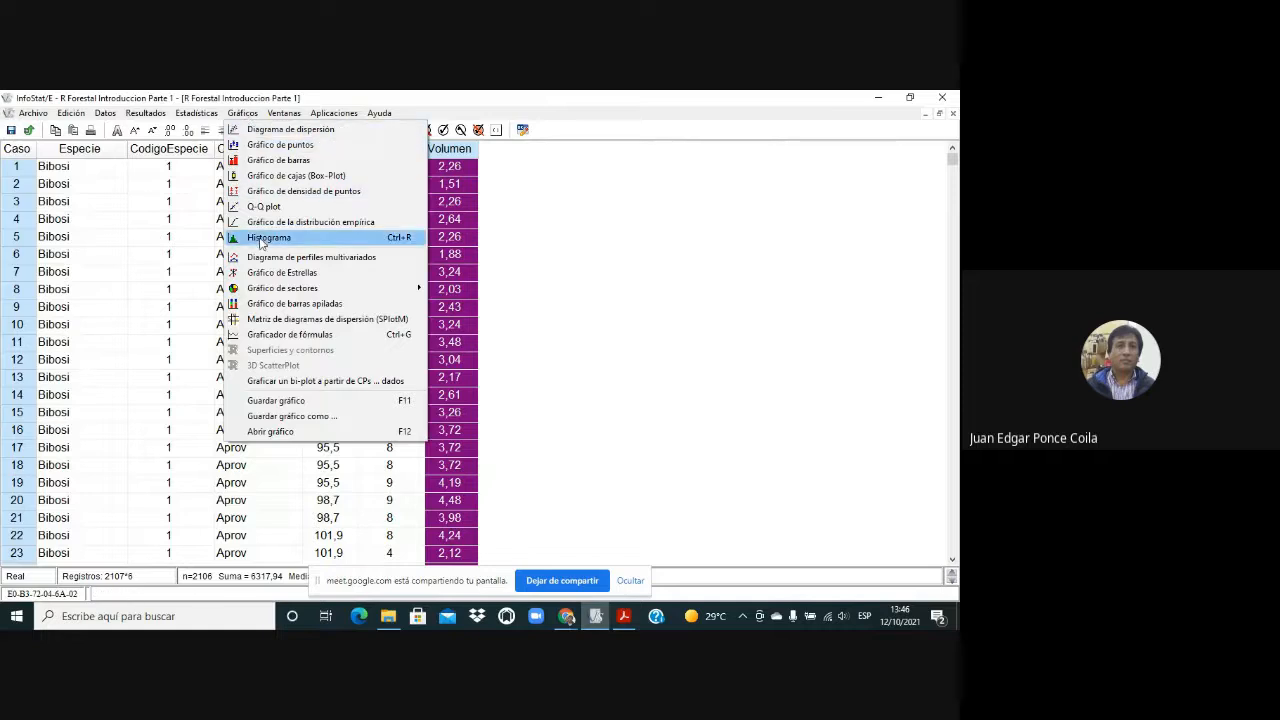
{"action": "left_click", "coordinate": [268, 238]}
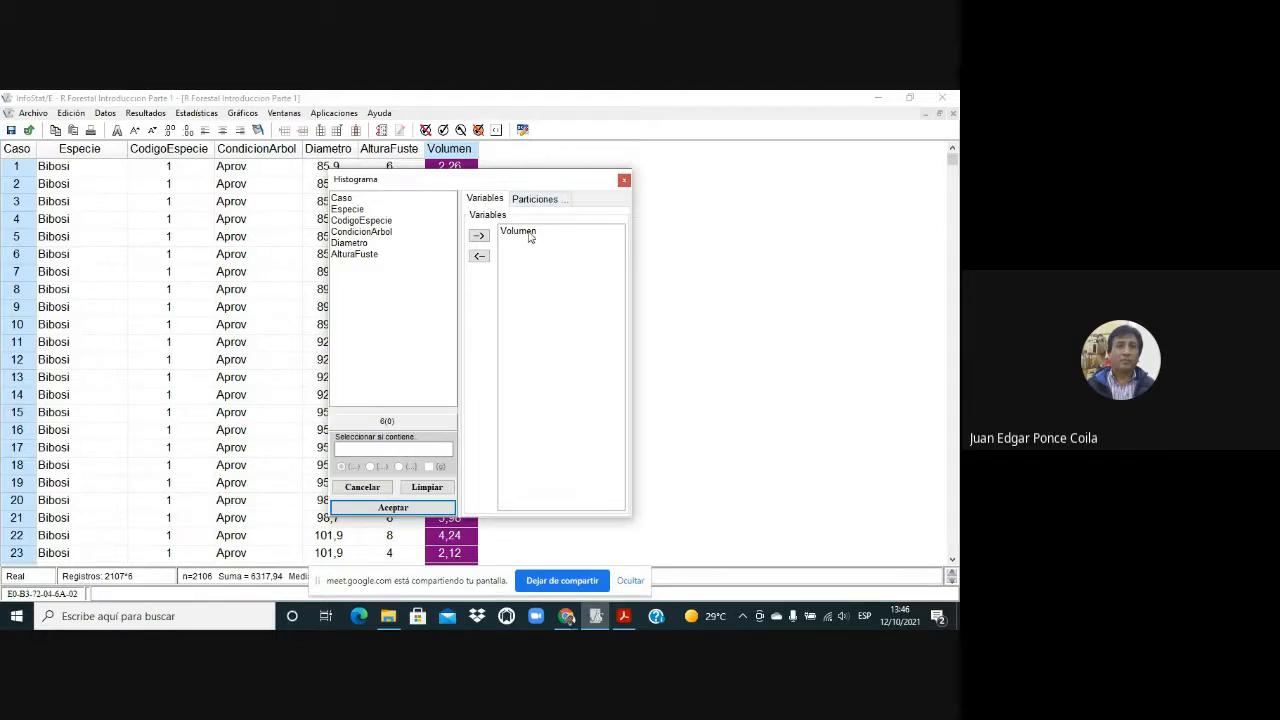
{"action": "left_click", "coordinate": [535, 199]}
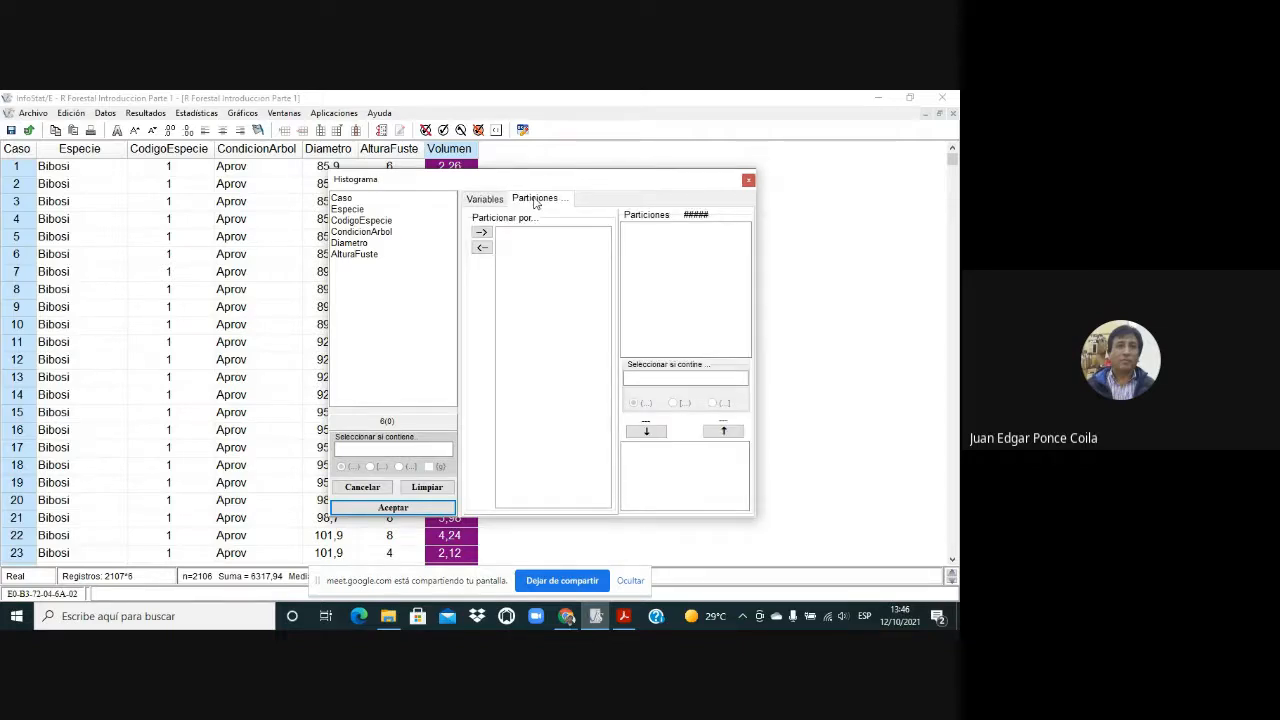
{"action": "left_click", "coordinate": [350, 211]}
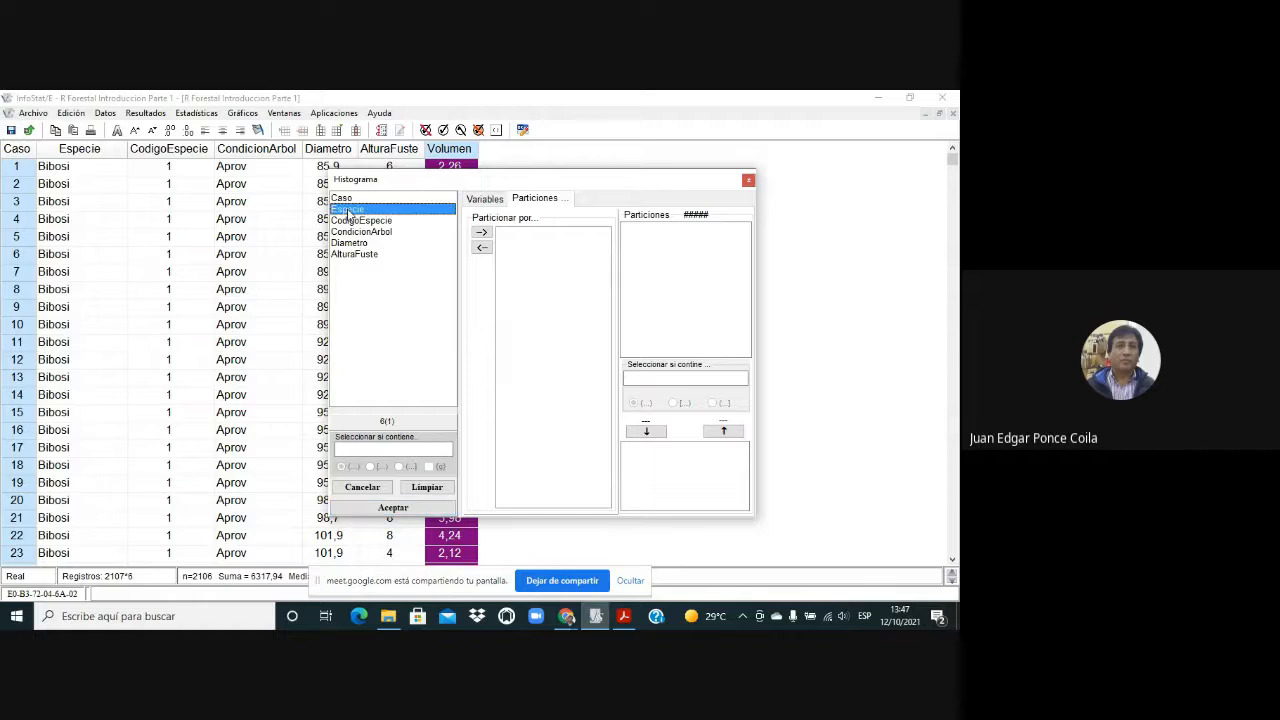
{"action": "left_click", "coordinate": [481, 232]}
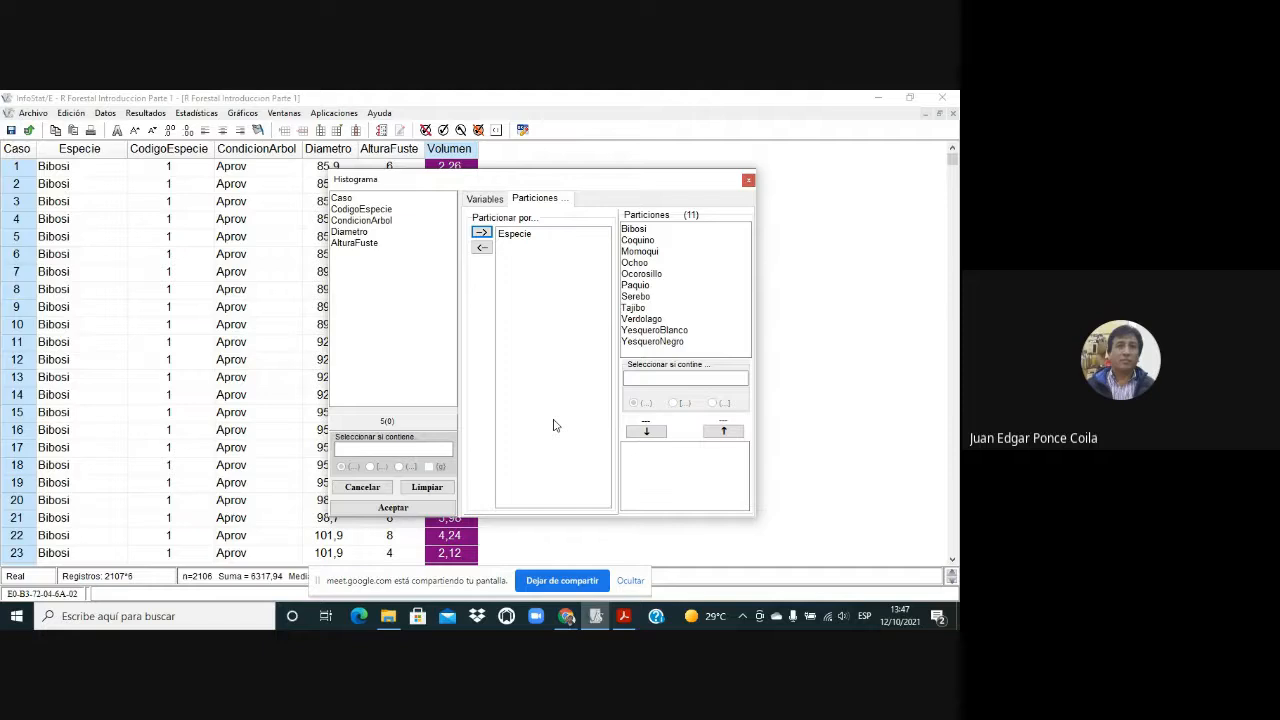
{"action": "left_click", "coordinate": [393, 508]}
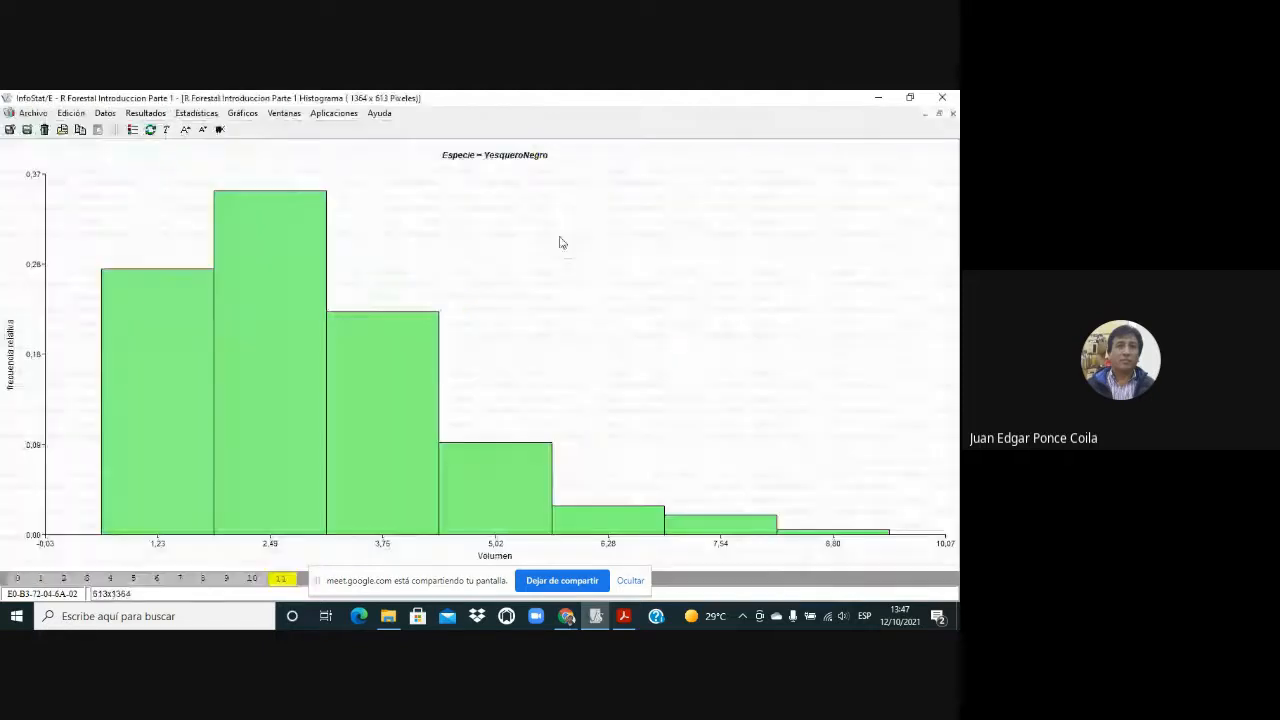
Examine the overall Volumen histogram and the individual histograms of each species, from Bibosi to YesqueroNegro
{"action": "left_click", "coordinate": [19, 579]}
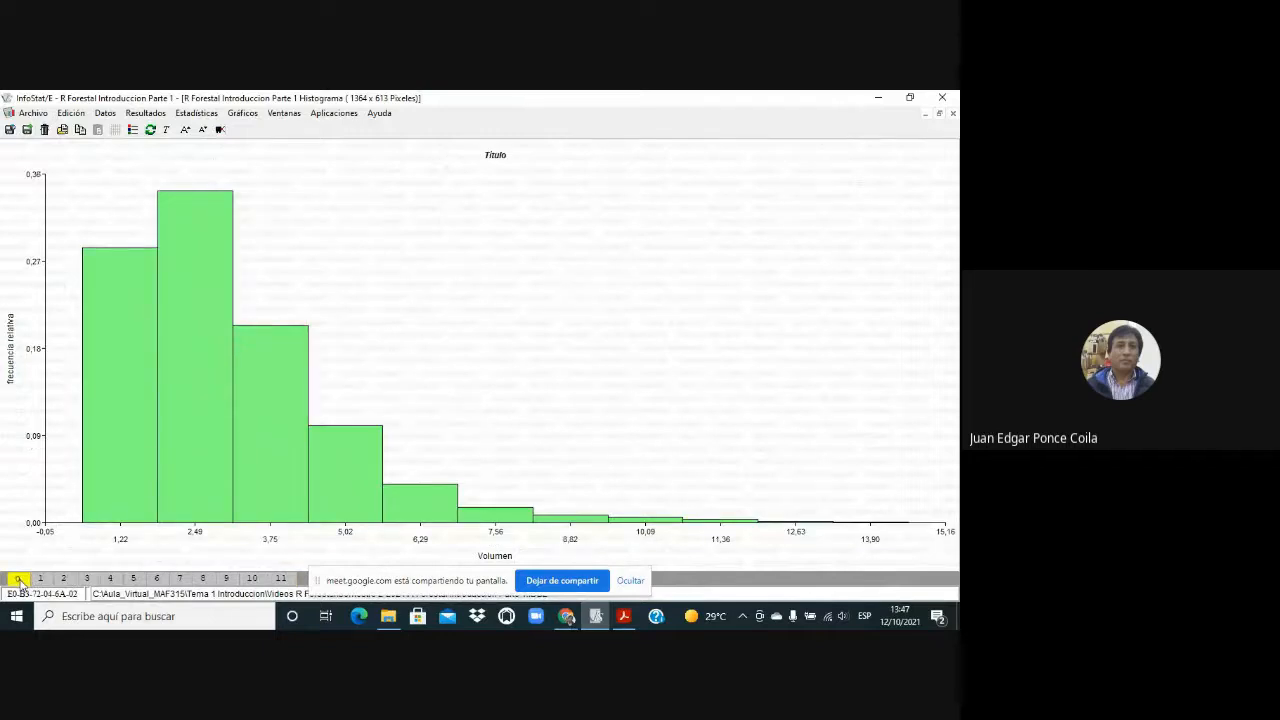
{"action": "left_click", "coordinate": [41, 579]}
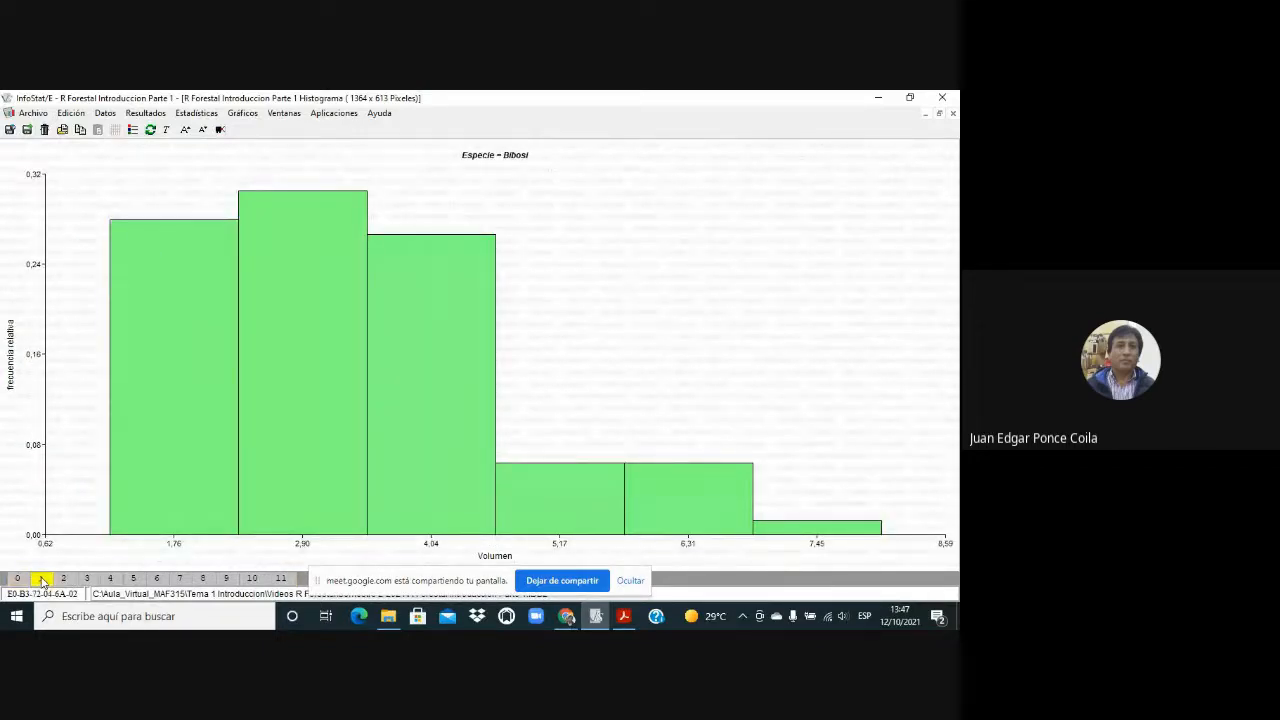
{"action": "left_click", "coordinate": [63, 579]}
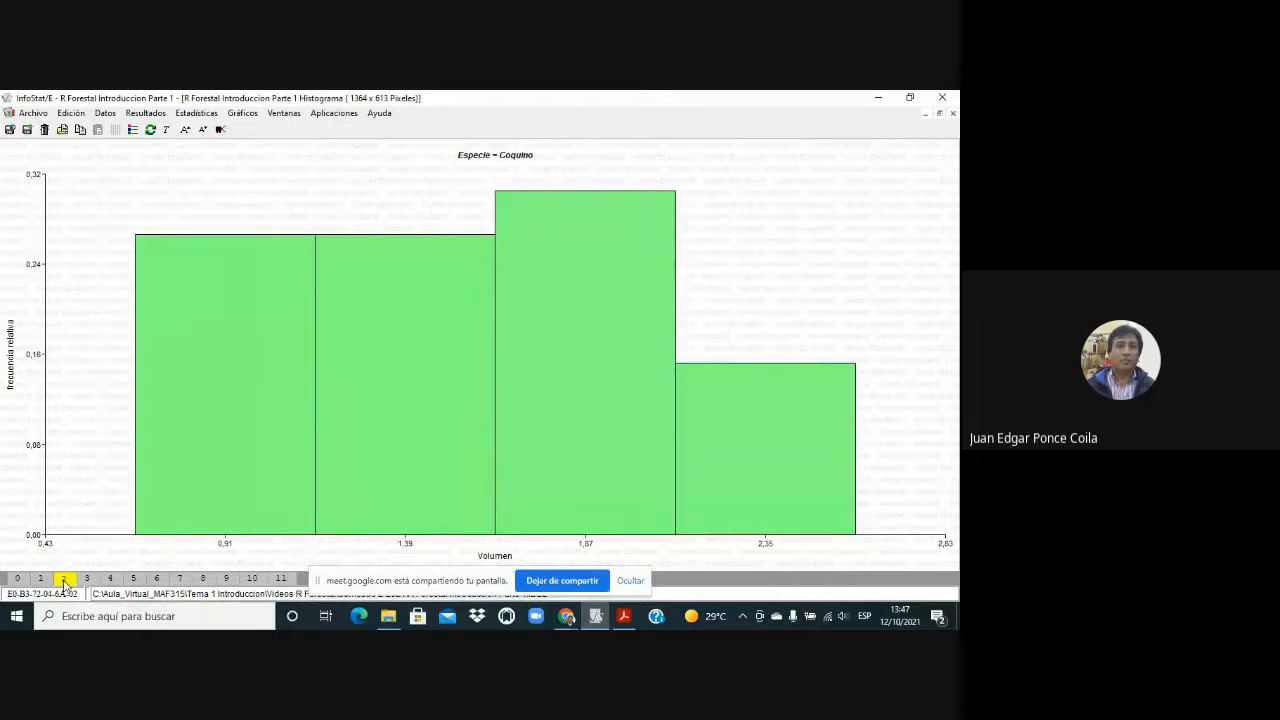
{"action": "left_click", "coordinate": [41, 579]}
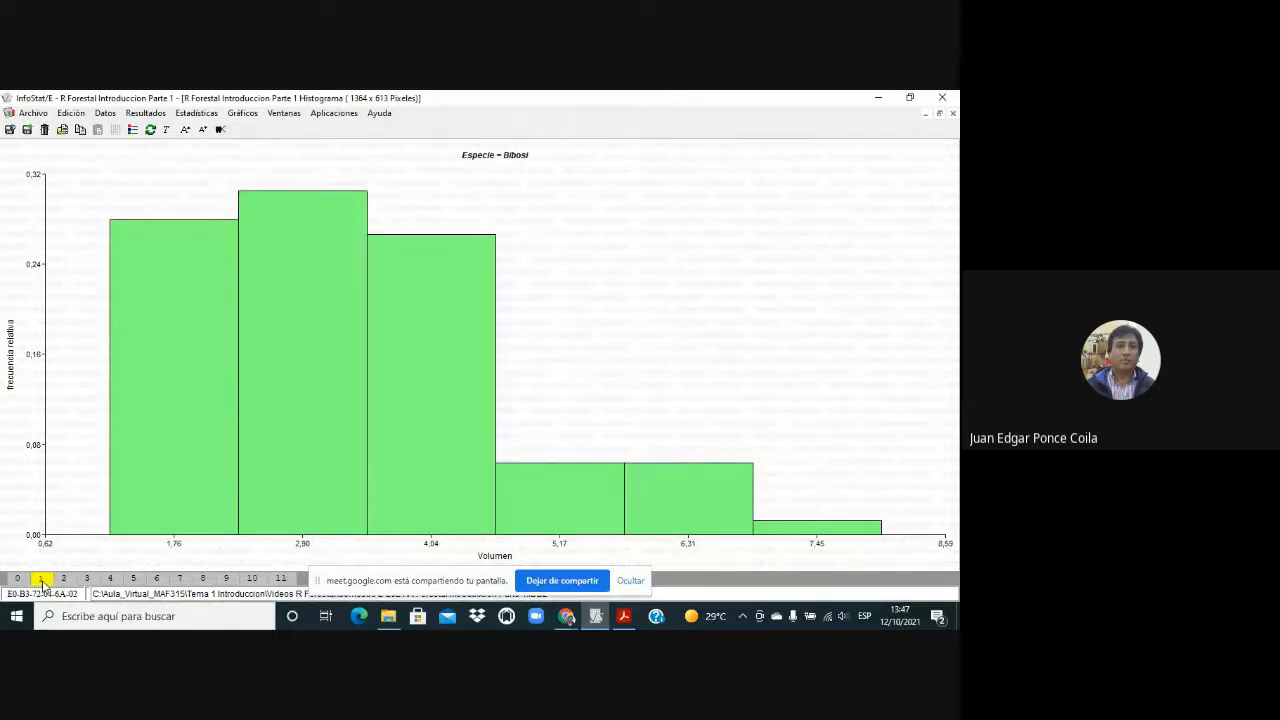
{"action": "left_click", "coordinate": [63, 579]}
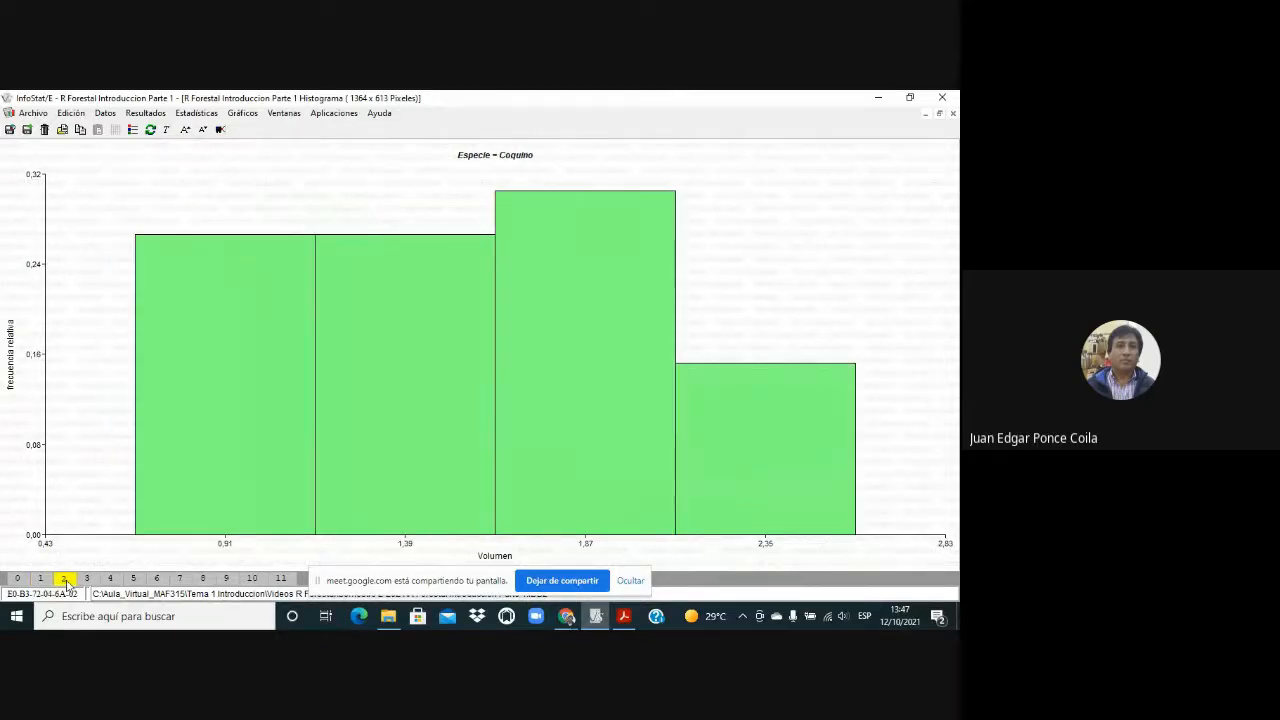
{"action": "left_click", "coordinate": [87, 580]}
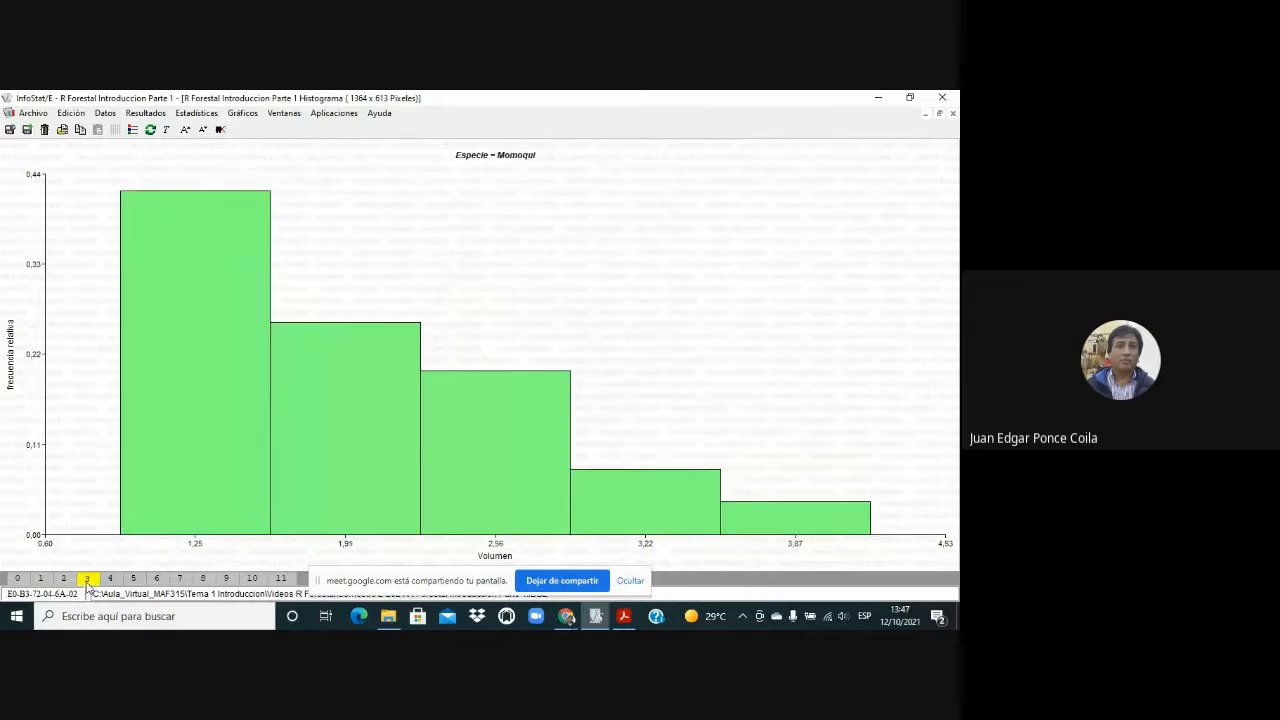
{"action": "left_click", "coordinate": [111, 580]}
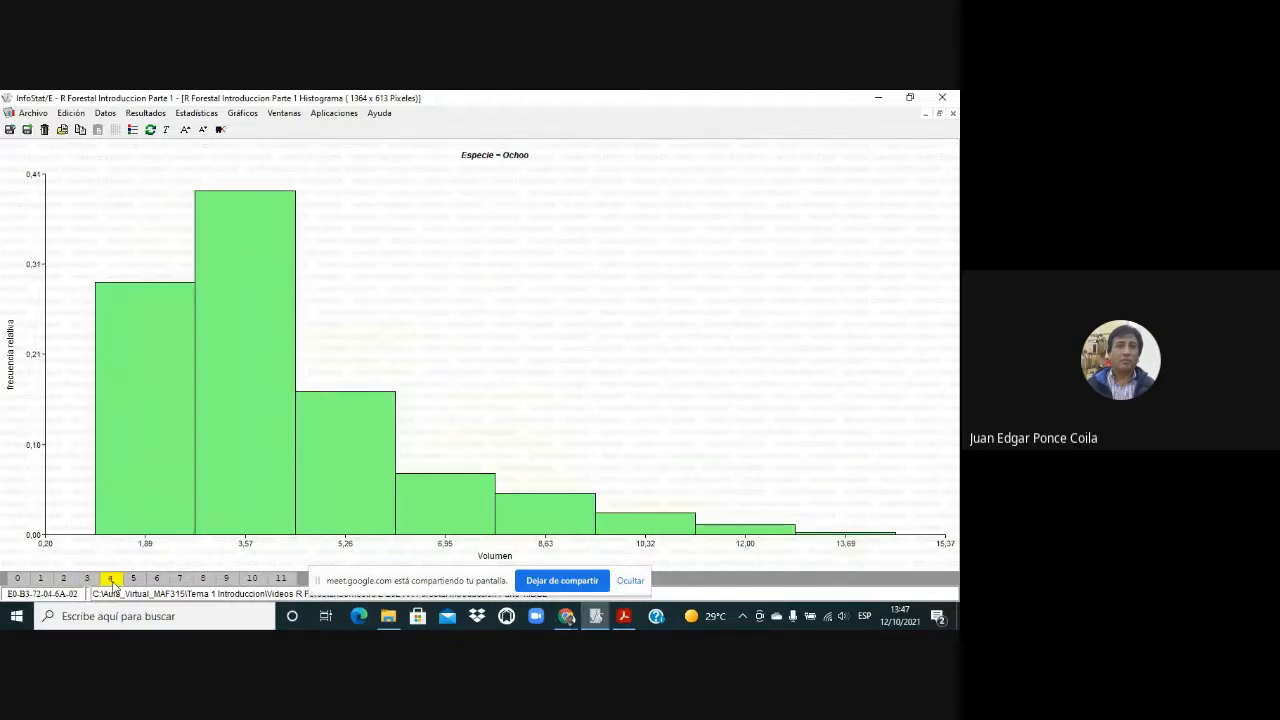
{"action": "left_click", "coordinate": [134, 580]}
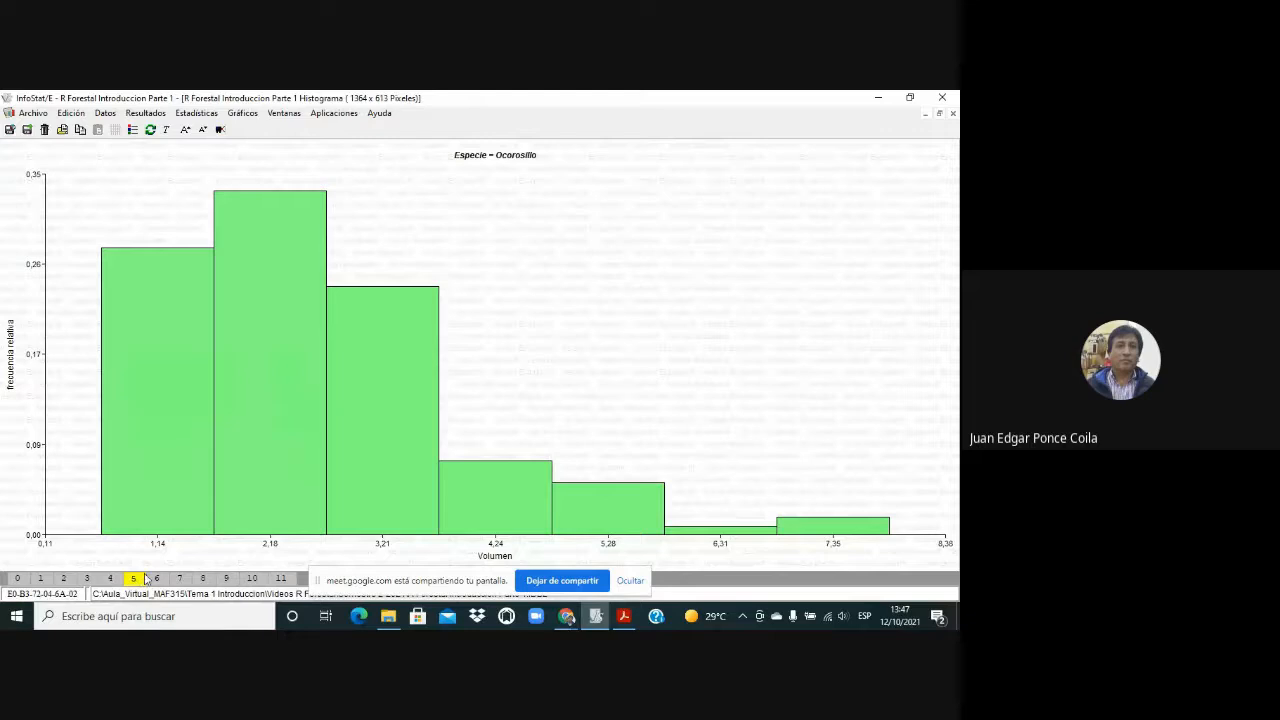
{"action": "left_click", "coordinate": [157, 580]}
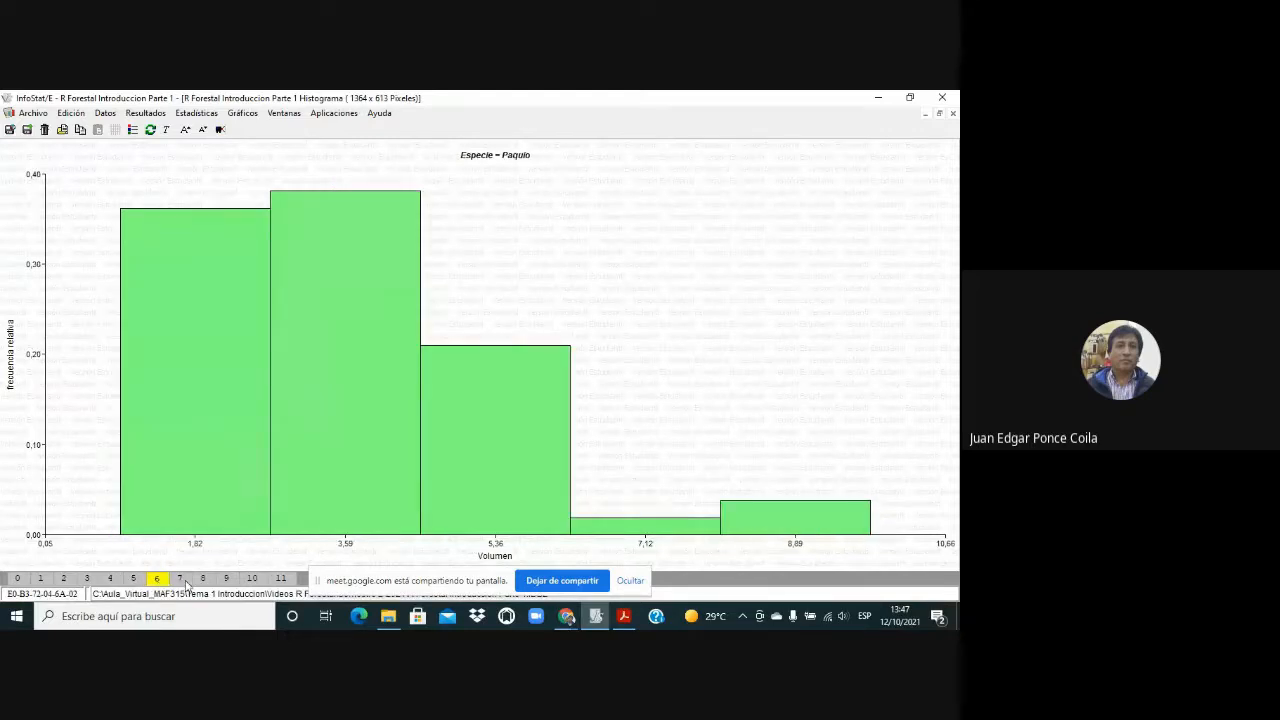
{"action": "left_click", "coordinate": [181, 580]}
{"action": "left_click", "coordinate": [203, 580]}
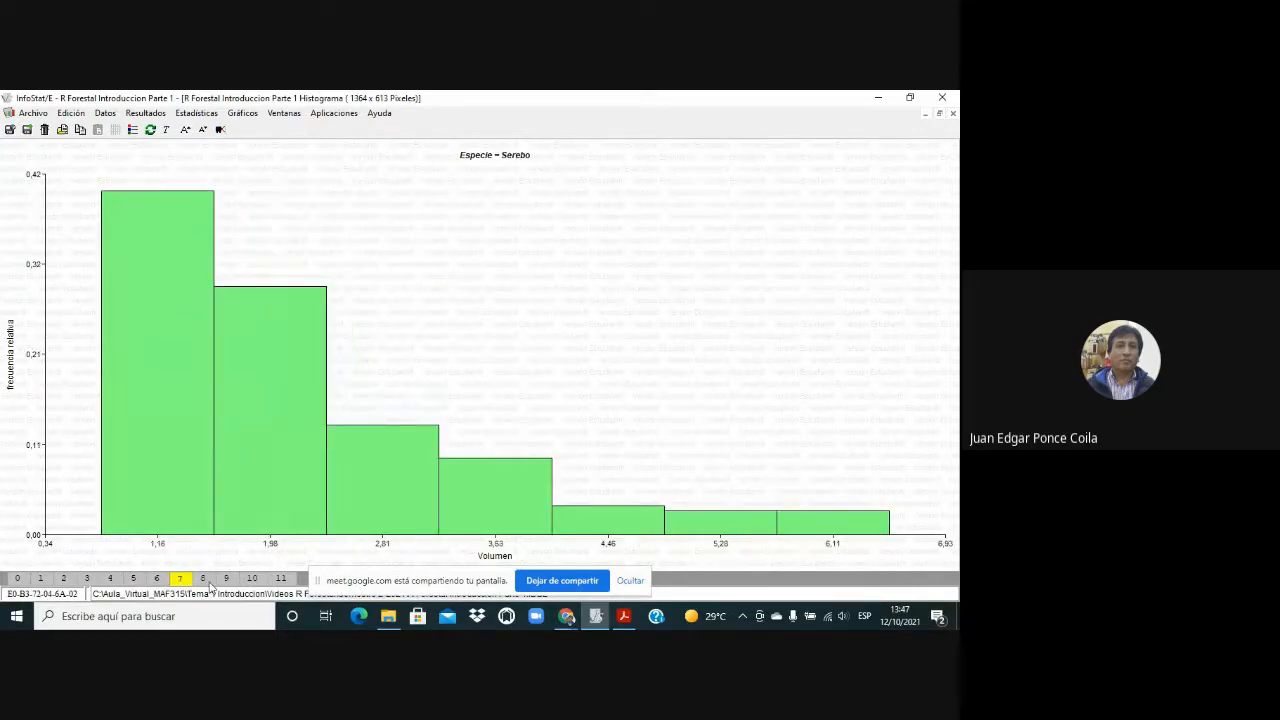
{"action": "left_click", "coordinate": [226, 580]}
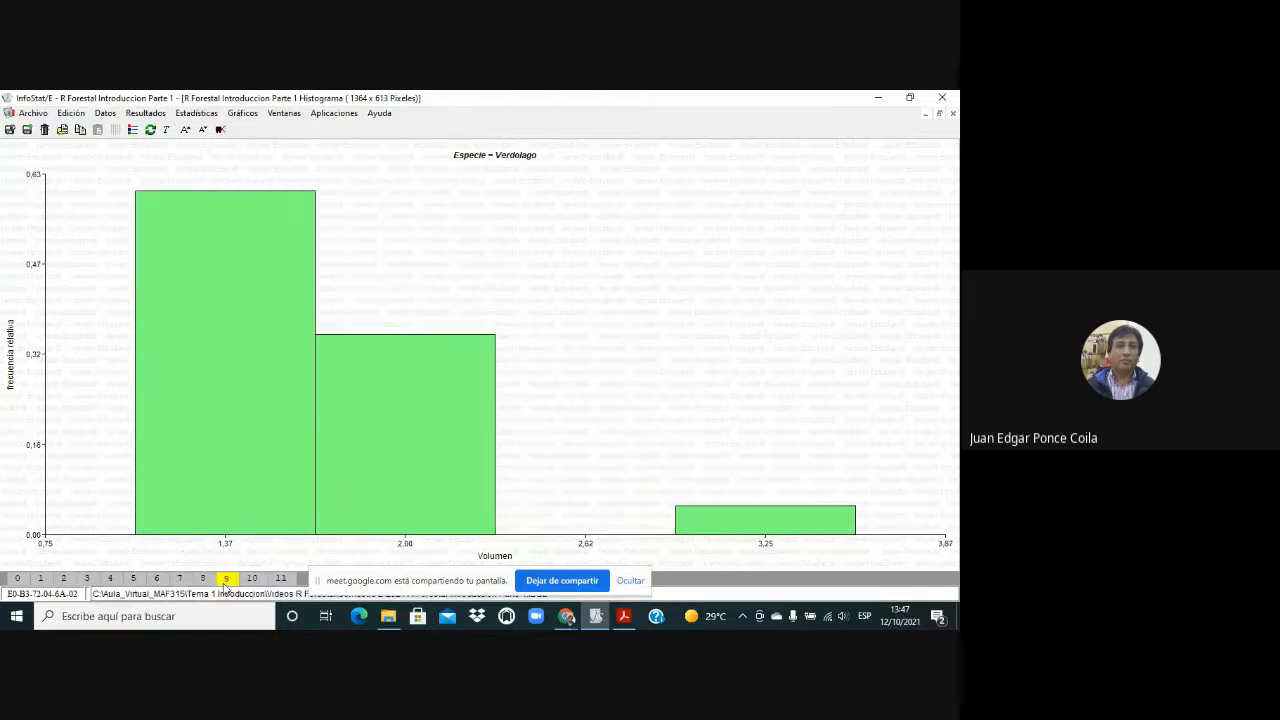
{"action": "left_click", "coordinate": [254, 580]}
{"action": "left_click", "coordinate": [282, 581]}
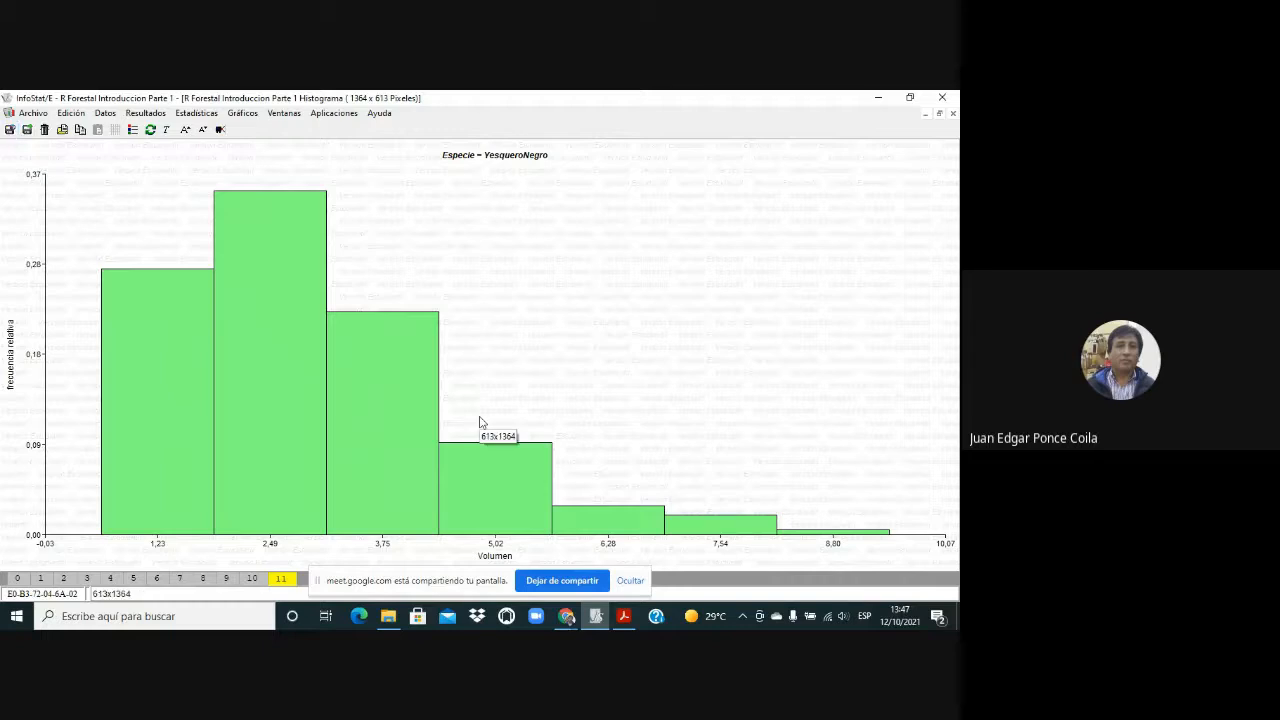
Save the species histograms as a graph file named "R Forestal Introduccion Parte 1 Histograma Especie"
{"action": "left_click", "coordinate": [12, 131]}
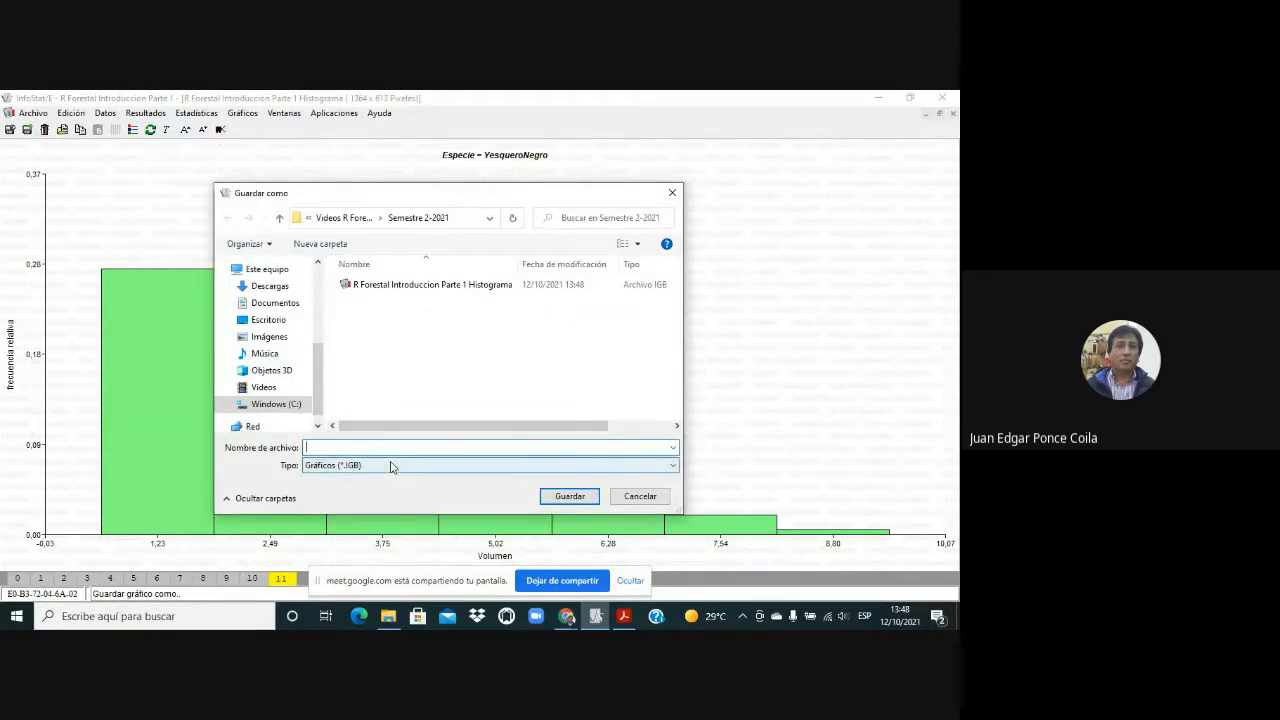
{"action": "left_click", "coordinate": [478, 287]}
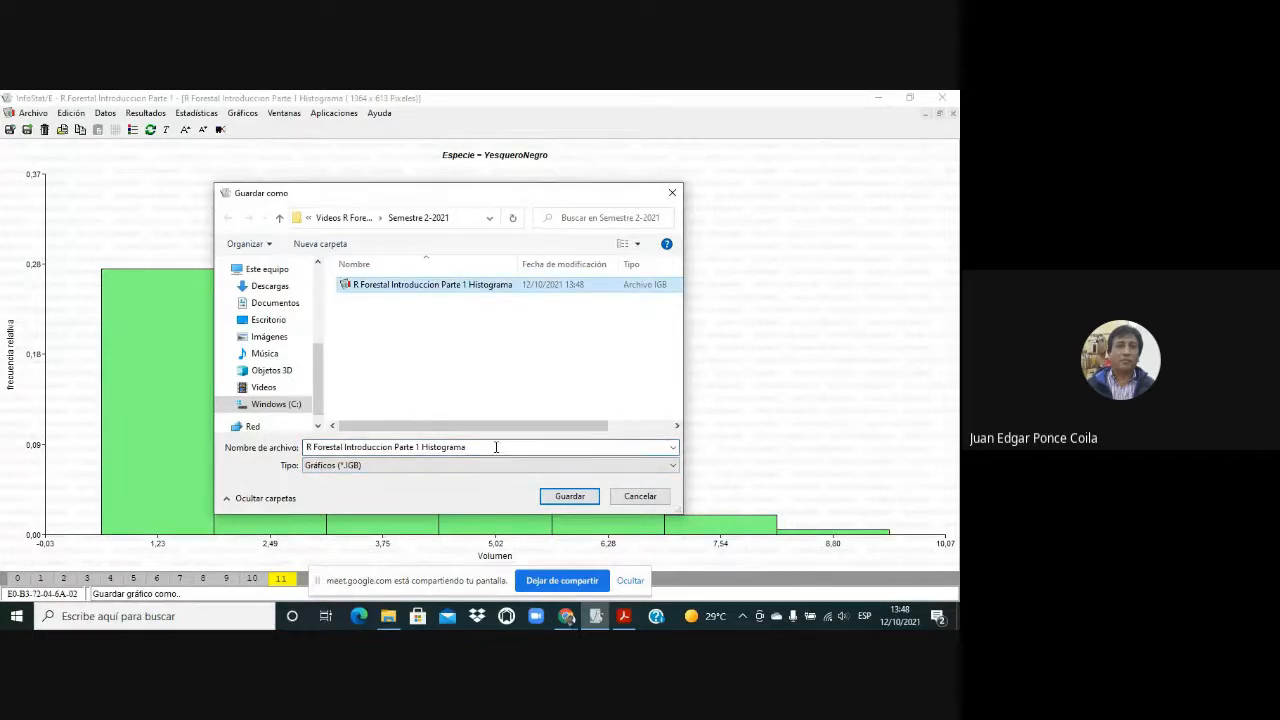
{"action": "left_click", "coordinate": [575, 449]}
{"action": "left_click", "coordinate": [512, 452]}
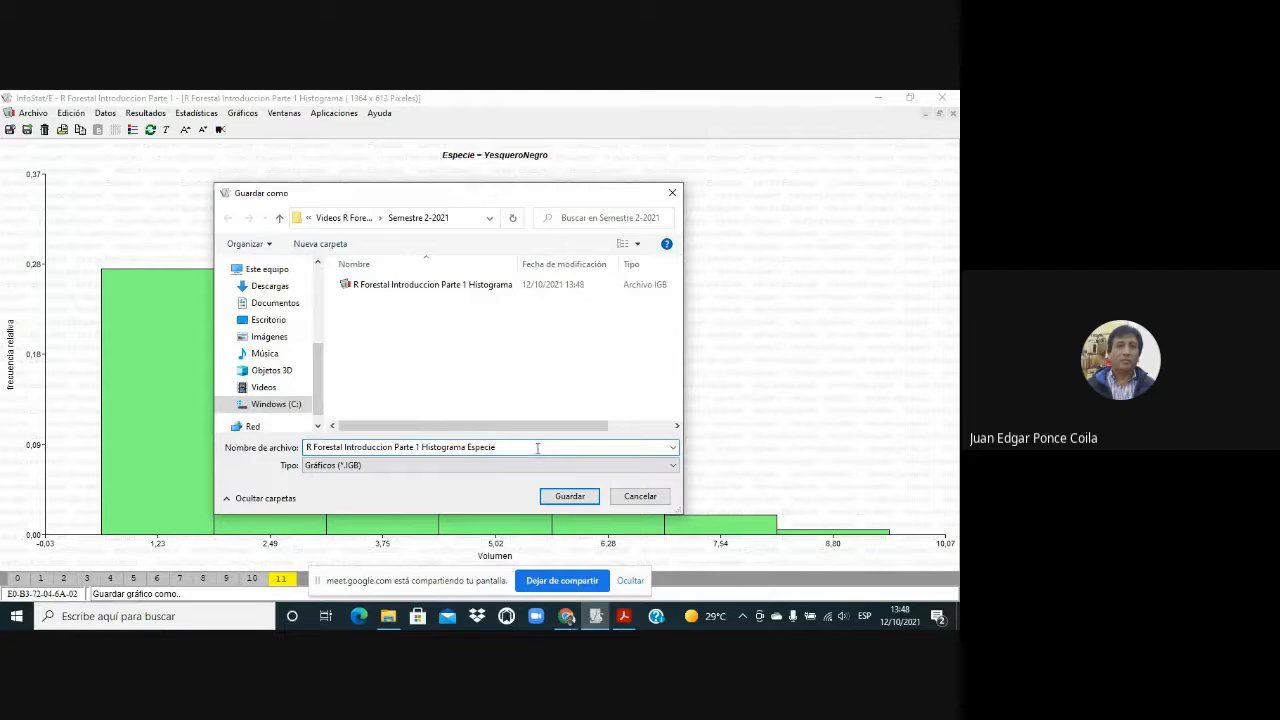
{"action": "left_click", "coordinate": [582, 497]}
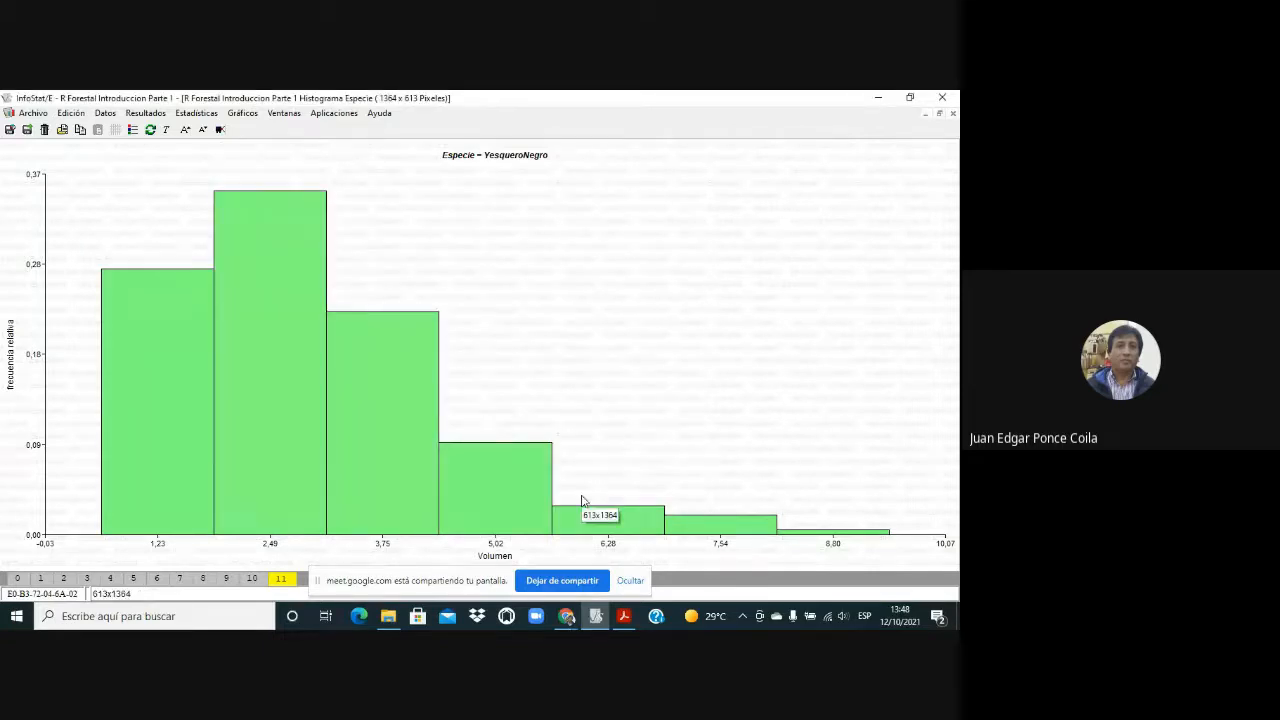
Check the saved histogram files in the Semestre 2-2021 folder, widening the name column to read the full file names
{"action": "left_click", "coordinate": [388, 620]}
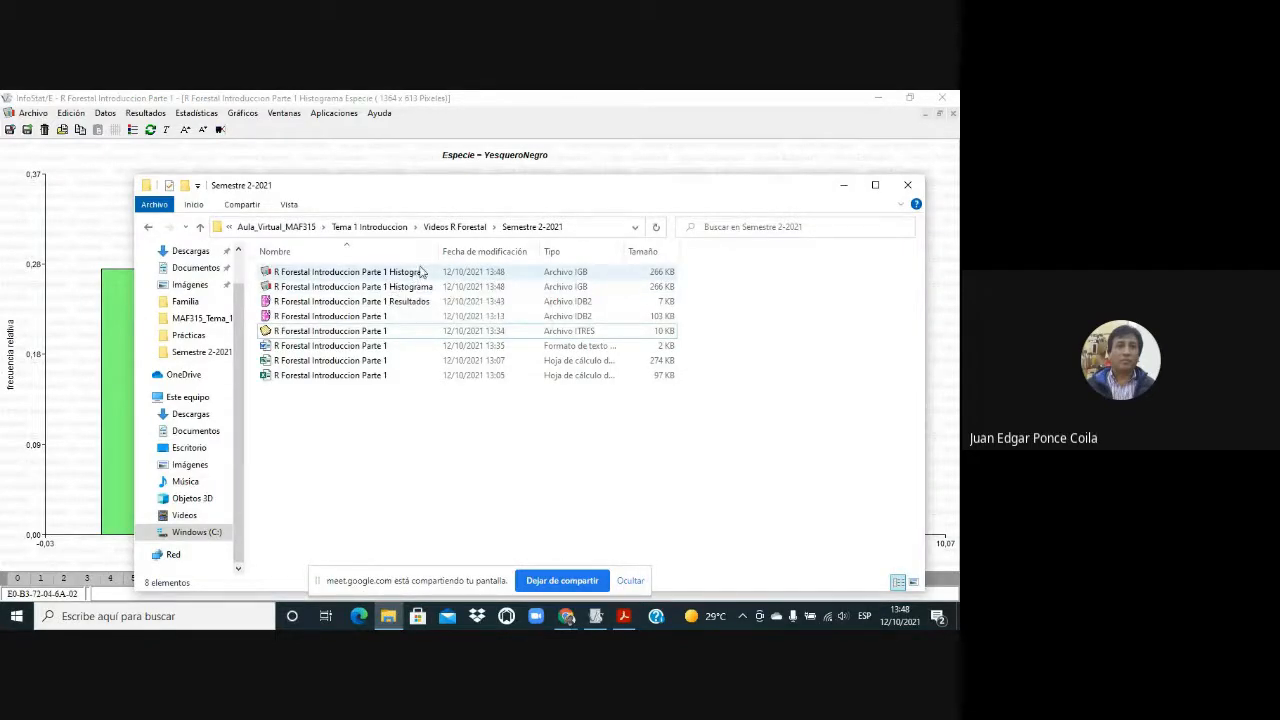
{"action": "left_click_drag", "start_coordinate": [437, 250], "coordinate": [488, 249]}
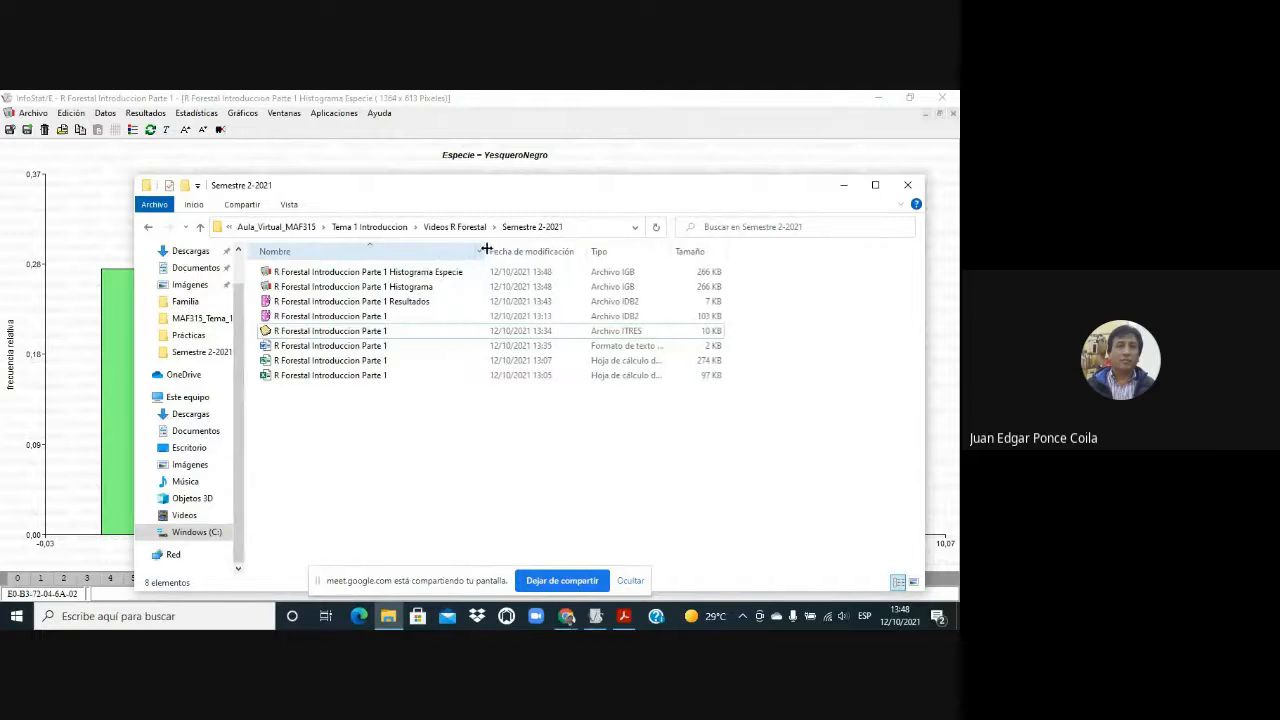
{"action": "left_click", "coordinate": [843, 186]}
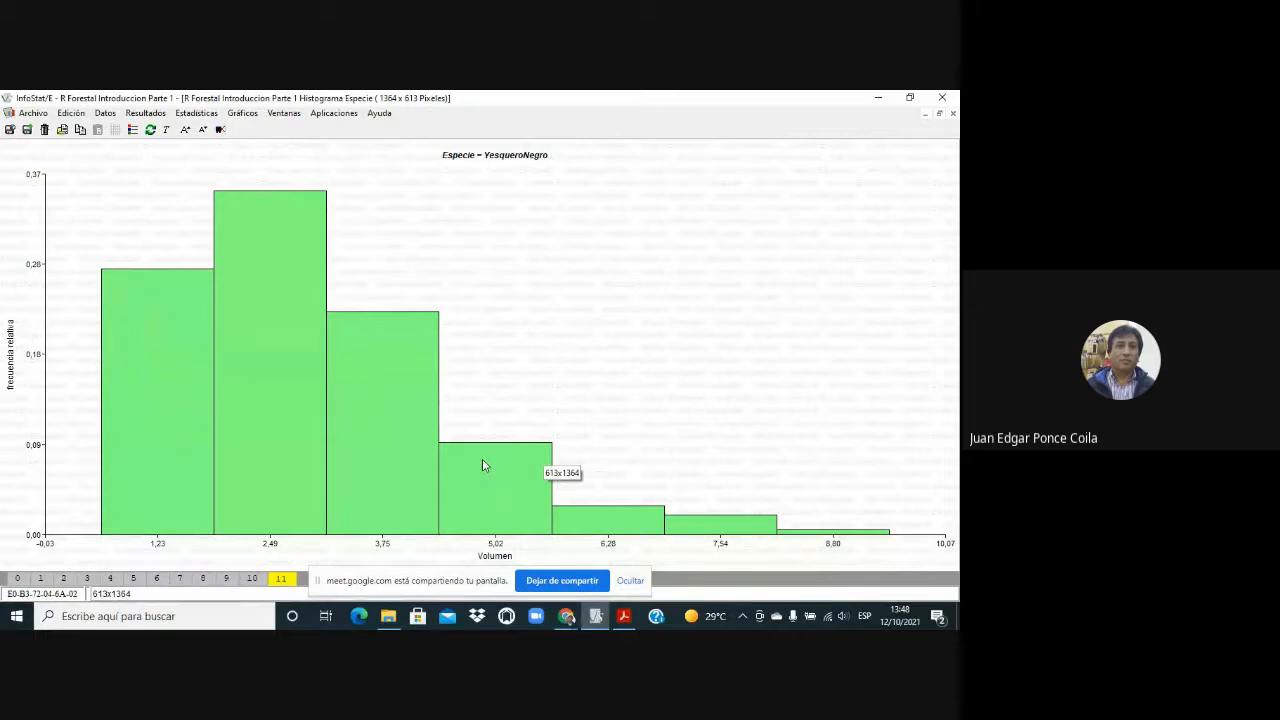
Add a Normal distribution fit to the YesqueroNegro histogram and view it enlarged
{"action": "double_click", "coordinate": [562, 248]}
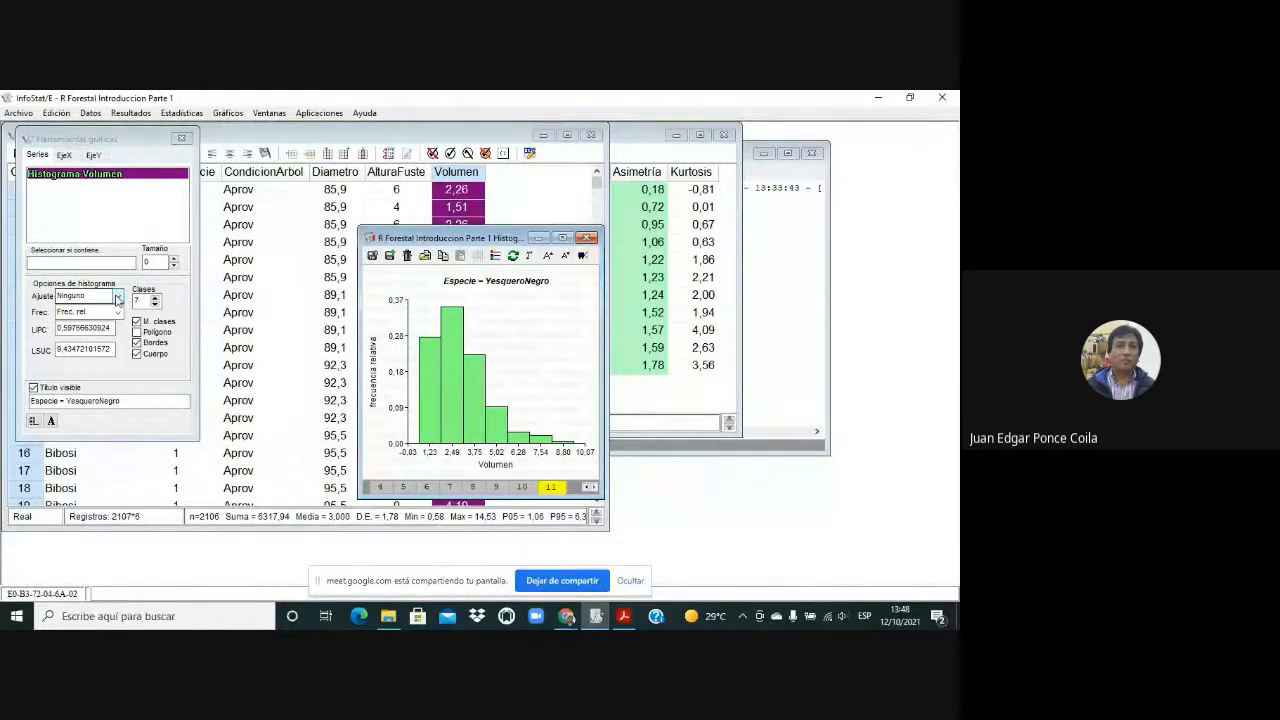
{"action": "left_click", "coordinate": [117, 300]}
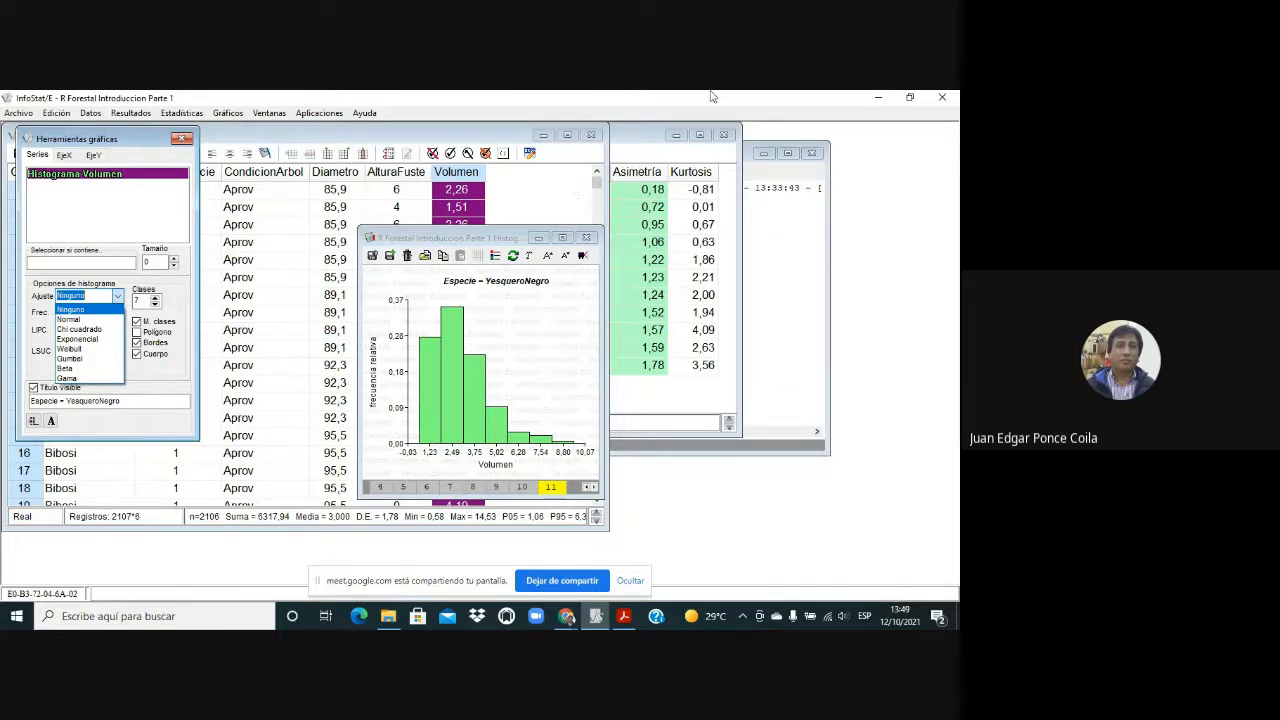
{"action": "left_click", "coordinate": [68, 319]}
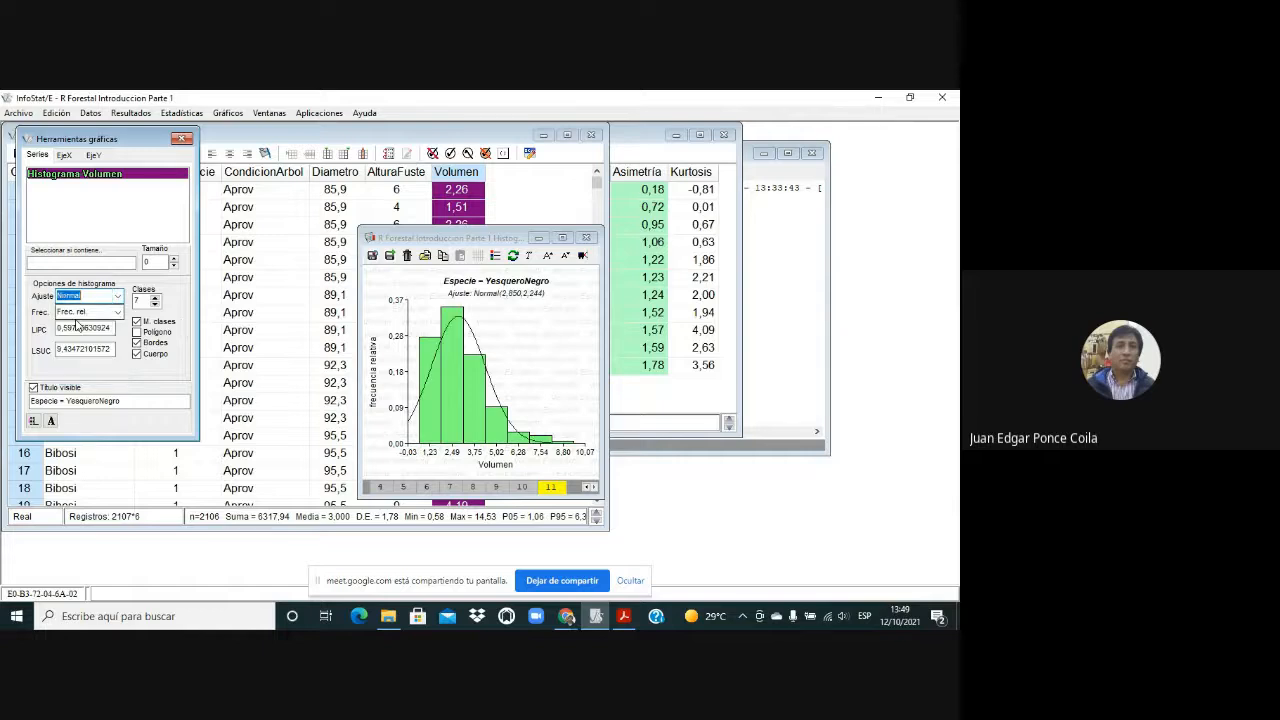
{"action": "left_click", "coordinate": [562, 237]}
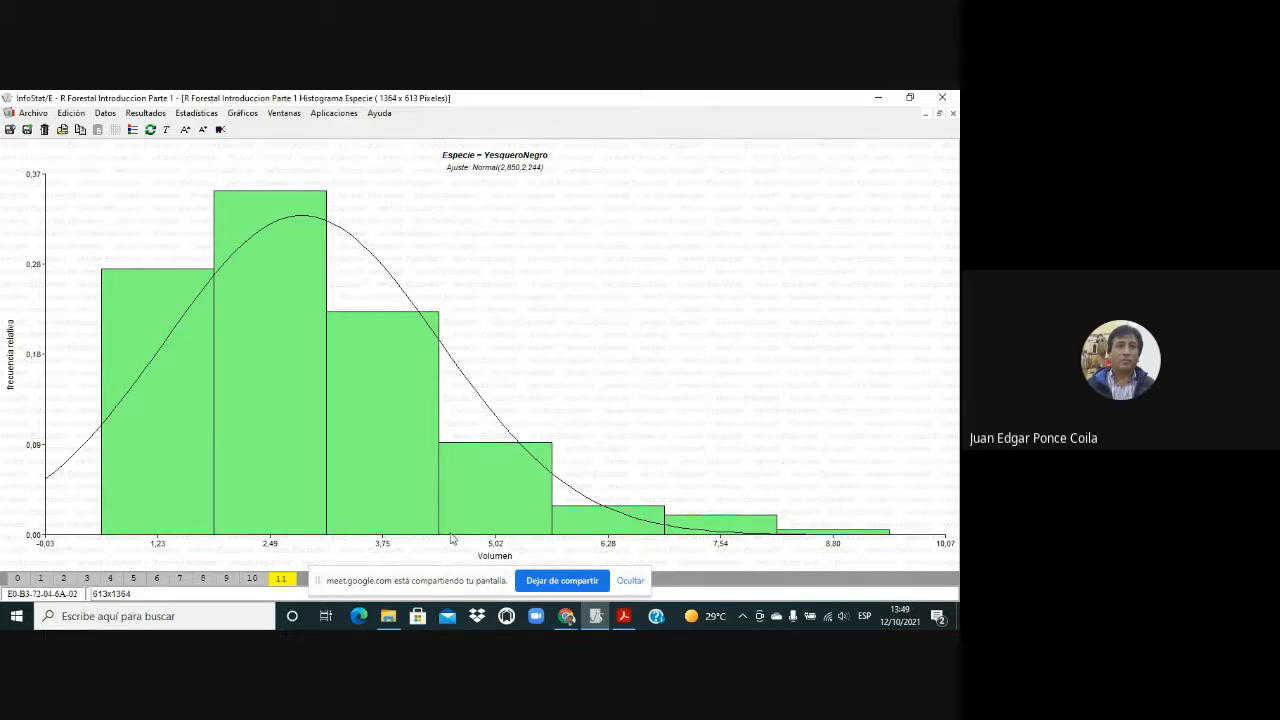
Add a Normal distribution fit to the Coquino histogram and view it enlarged
{"action": "left_click", "coordinate": [41, 579]}
{"action": "left_click", "coordinate": [63, 579]}
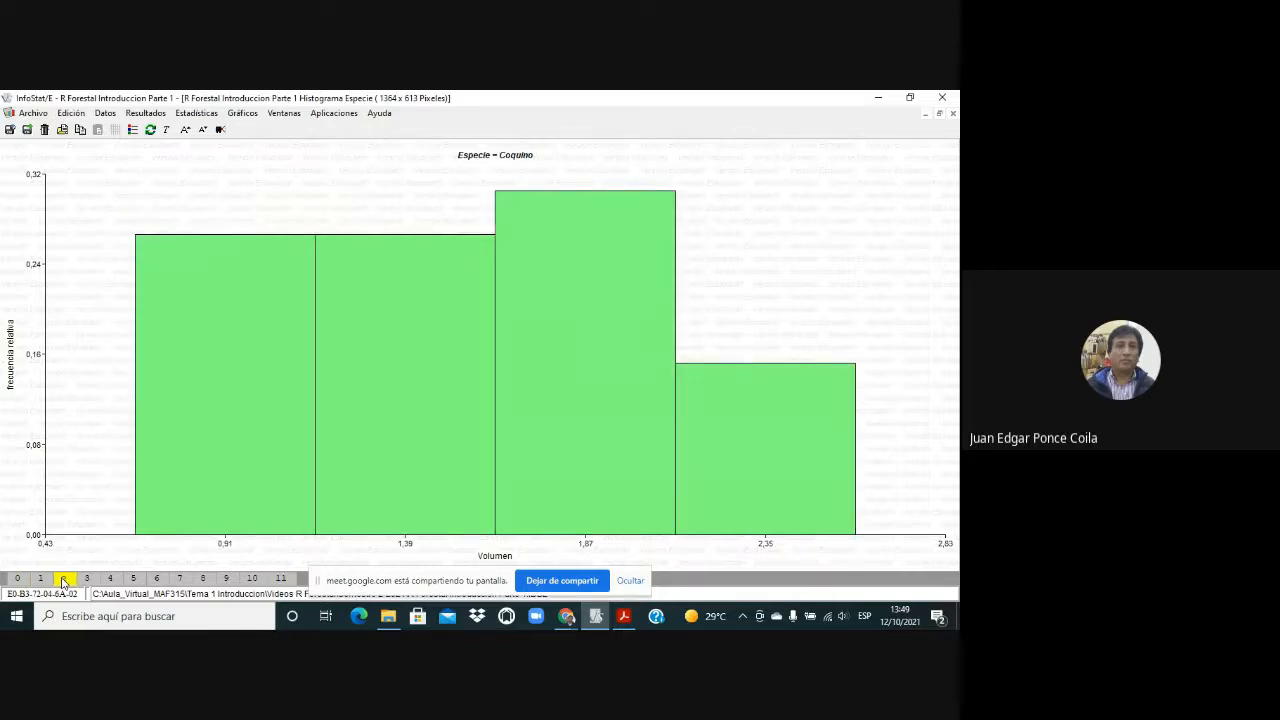
{"action": "left_click", "coordinate": [88, 579]}
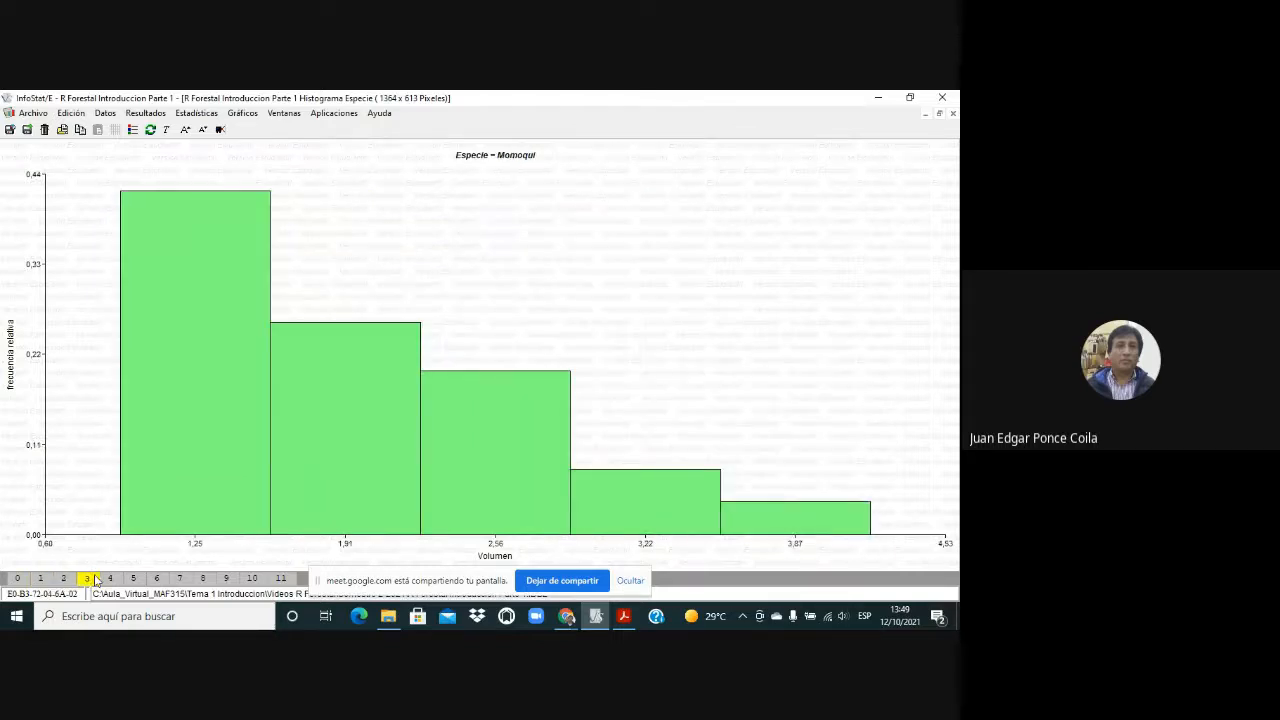
{"action": "left_click", "coordinate": [63, 579]}
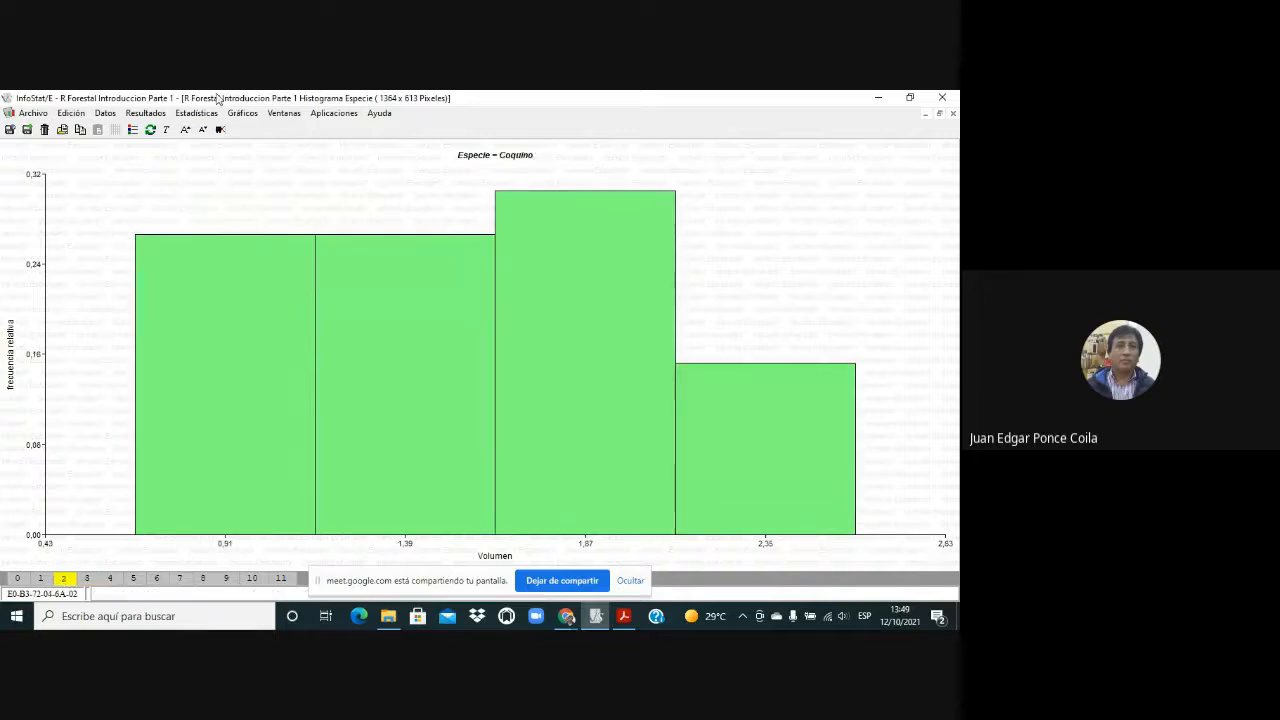
{"action": "double_click", "coordinate": [457, 244]}
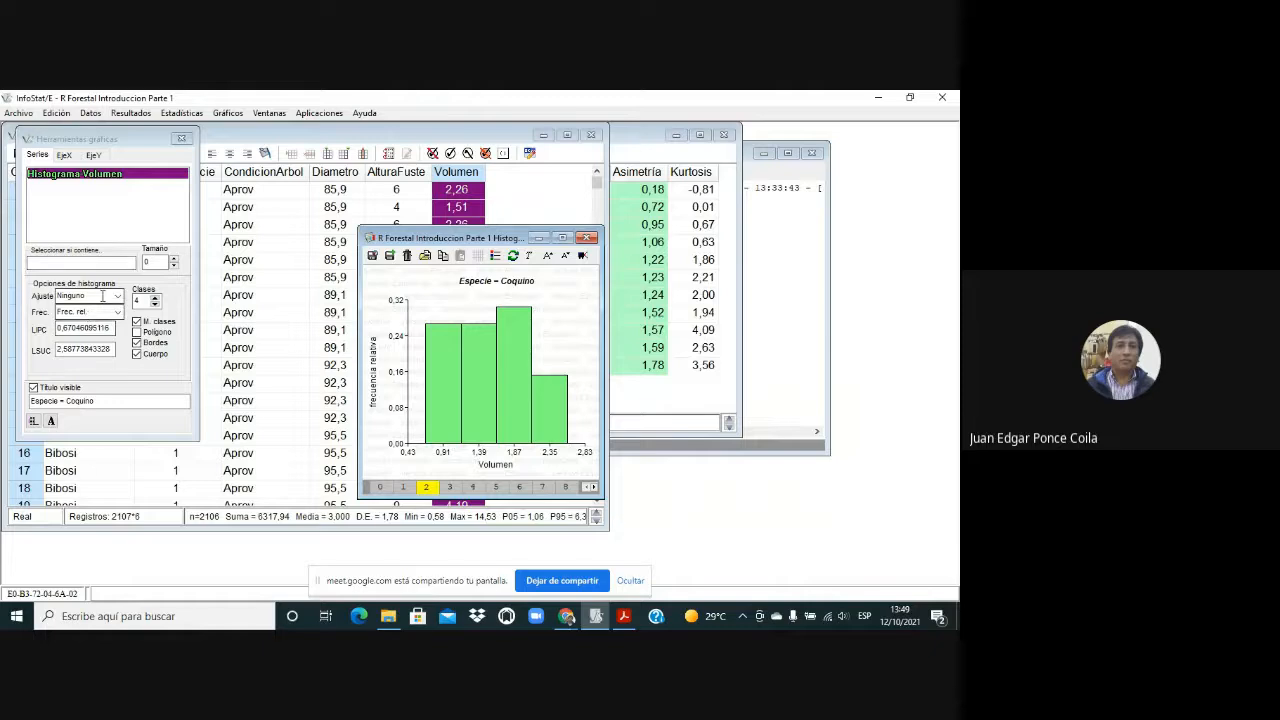
{"action": "left_click", "coordinate": [88, 296]}
{"action": "left_click", "coordinate": [88, 321]}
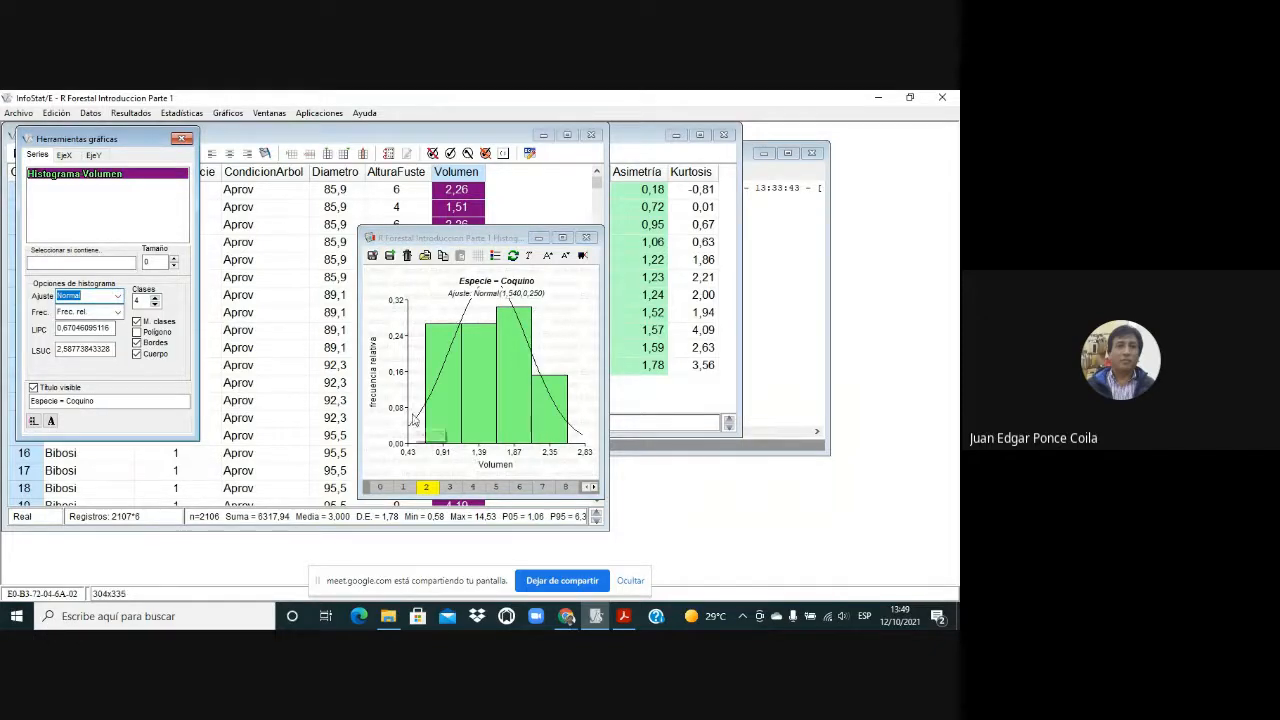
{"action": "left_click", "coordinate": [562, 237]}
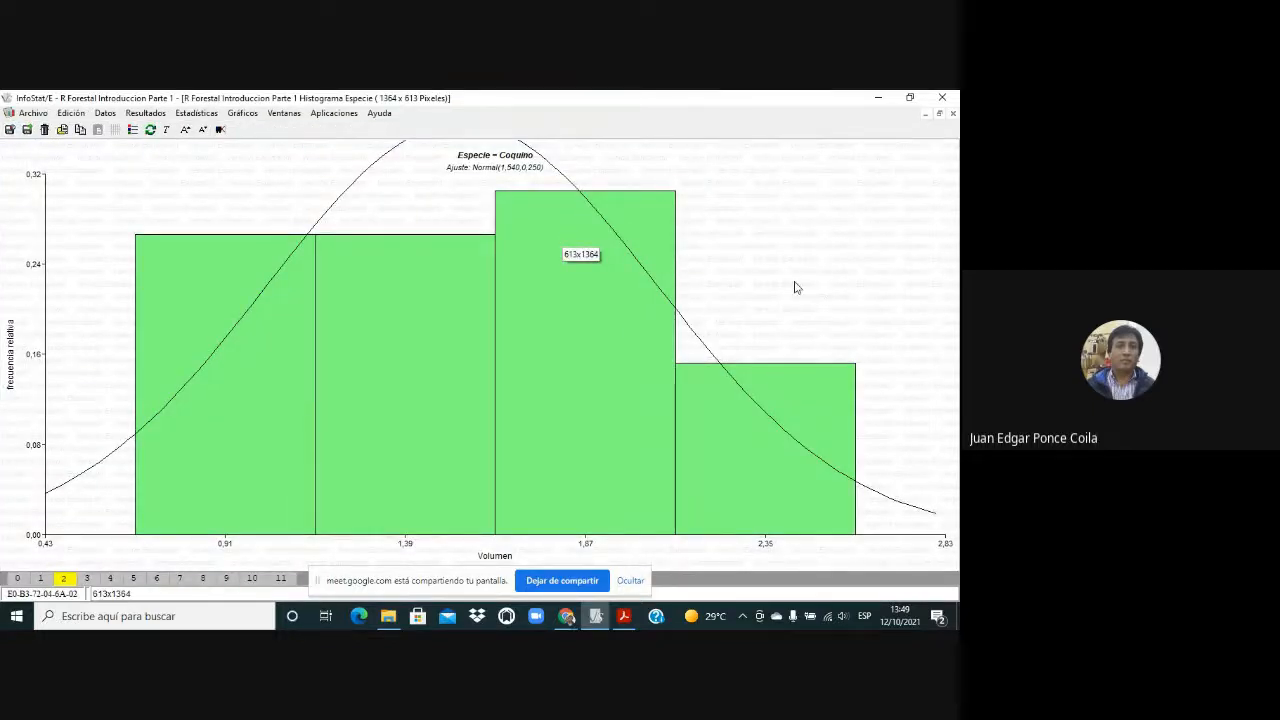
Put away the species histograms and close the R Forestal Introduccion Parte 1 data table, saving its changes
{"action": "left_click", "coordinate": [952, 114]}
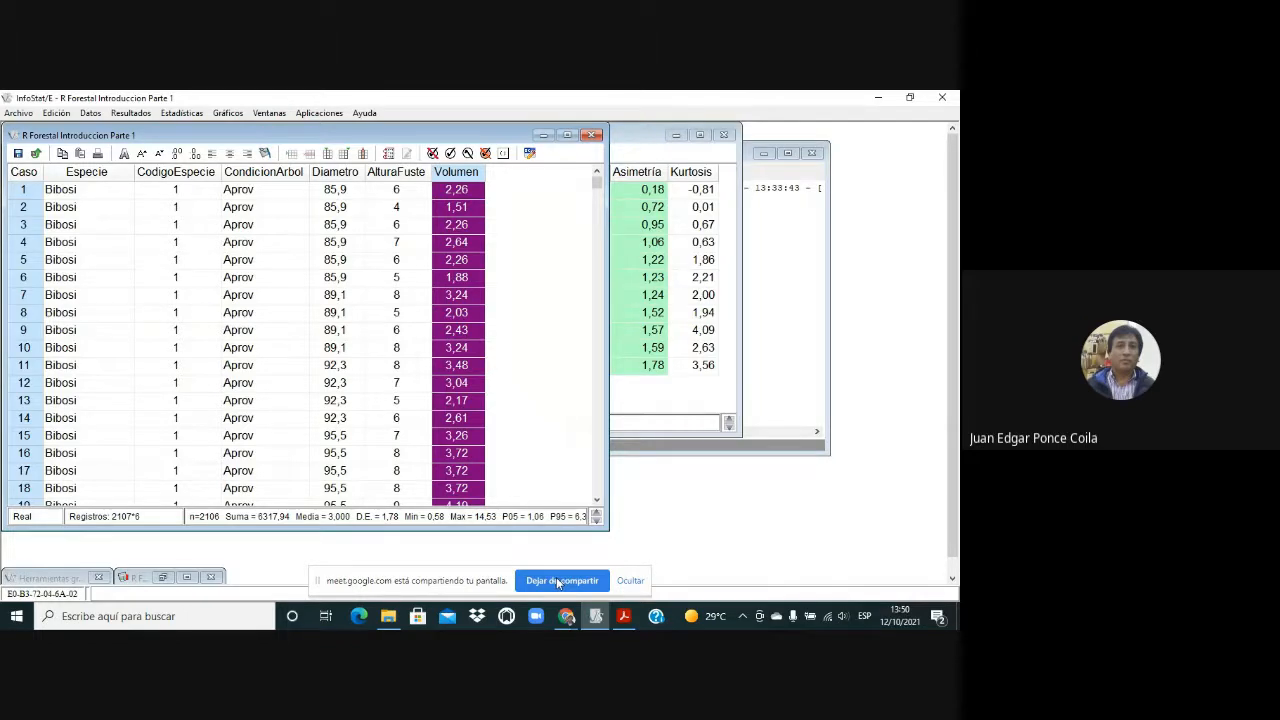
{"action": "left_click", "coordinate": [17, 113]}
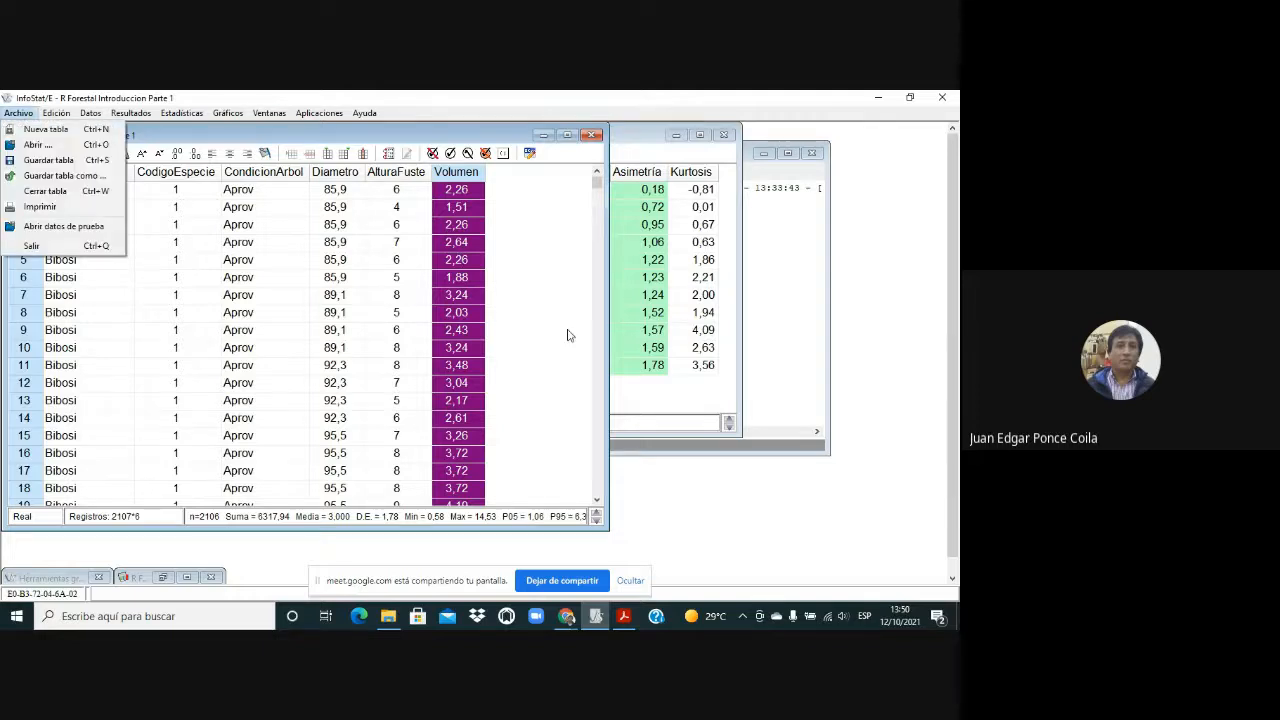
{"action": "left_click", "coordinate": [443, 137]}
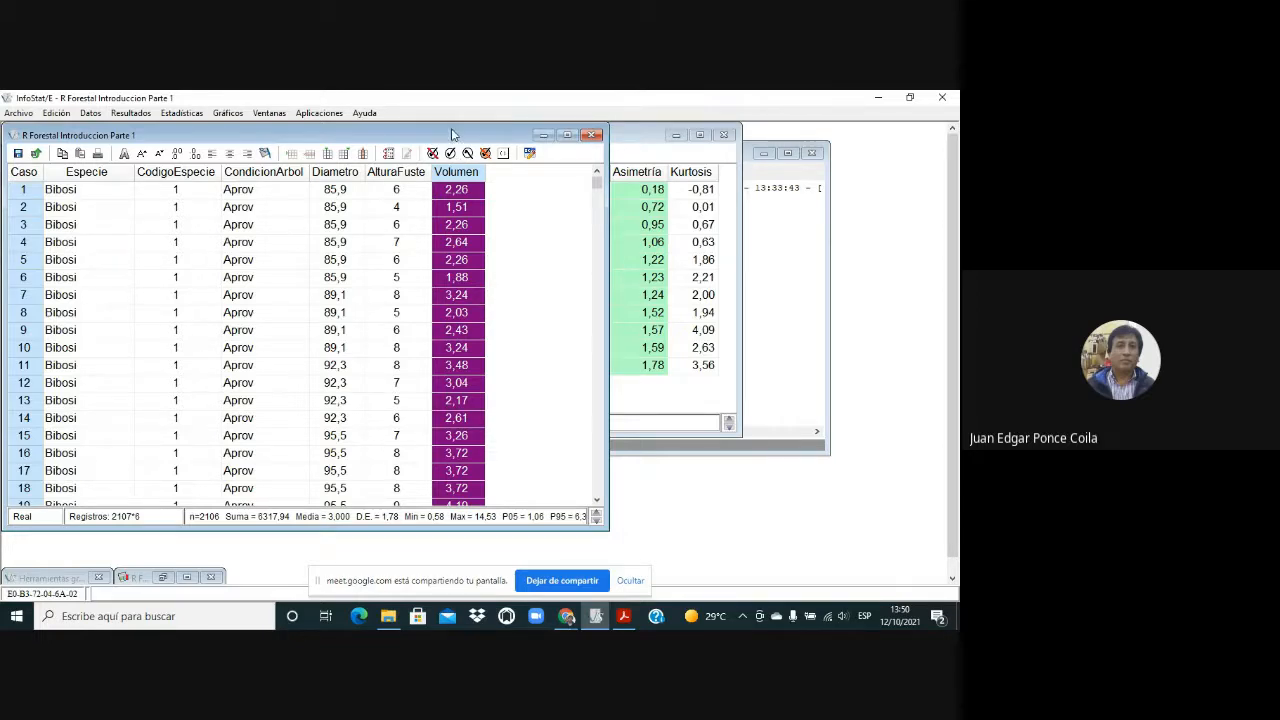
{"action": "left_click_drag", "start_coordinate": [455, 136], "coordinate": [713, 215]}
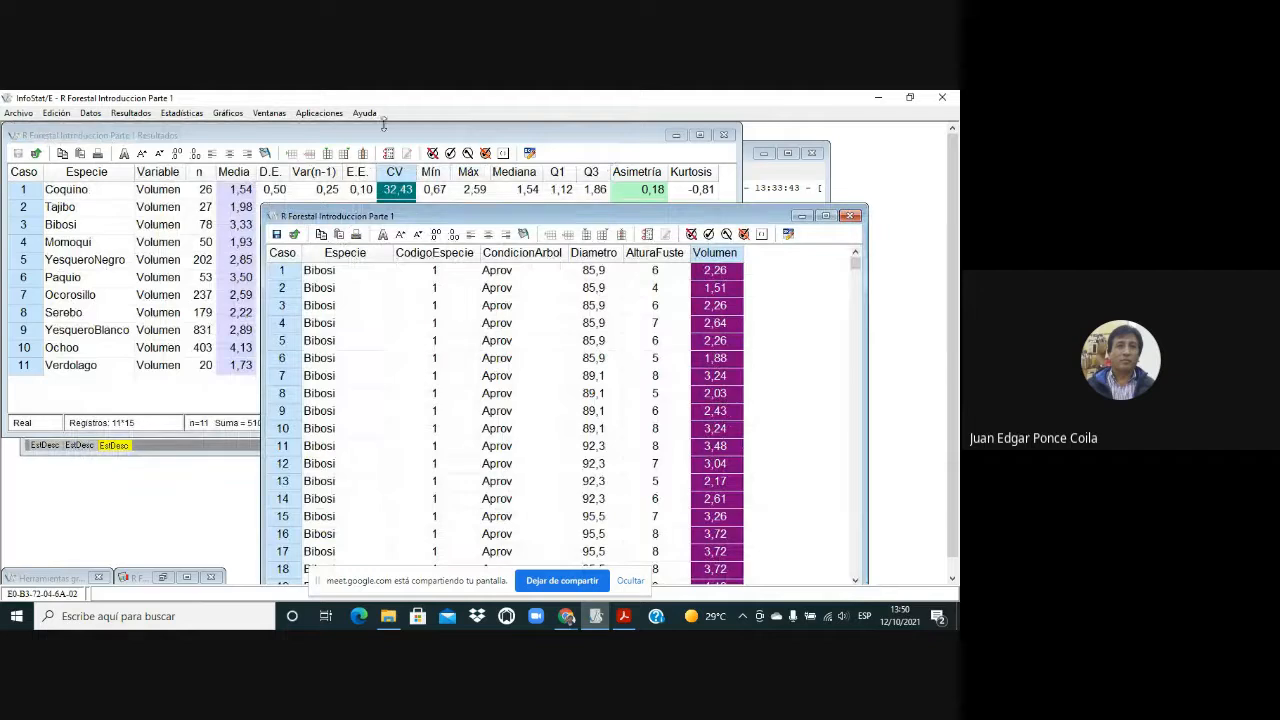
{"action": "left_click", "coordinate": [851, 217]}
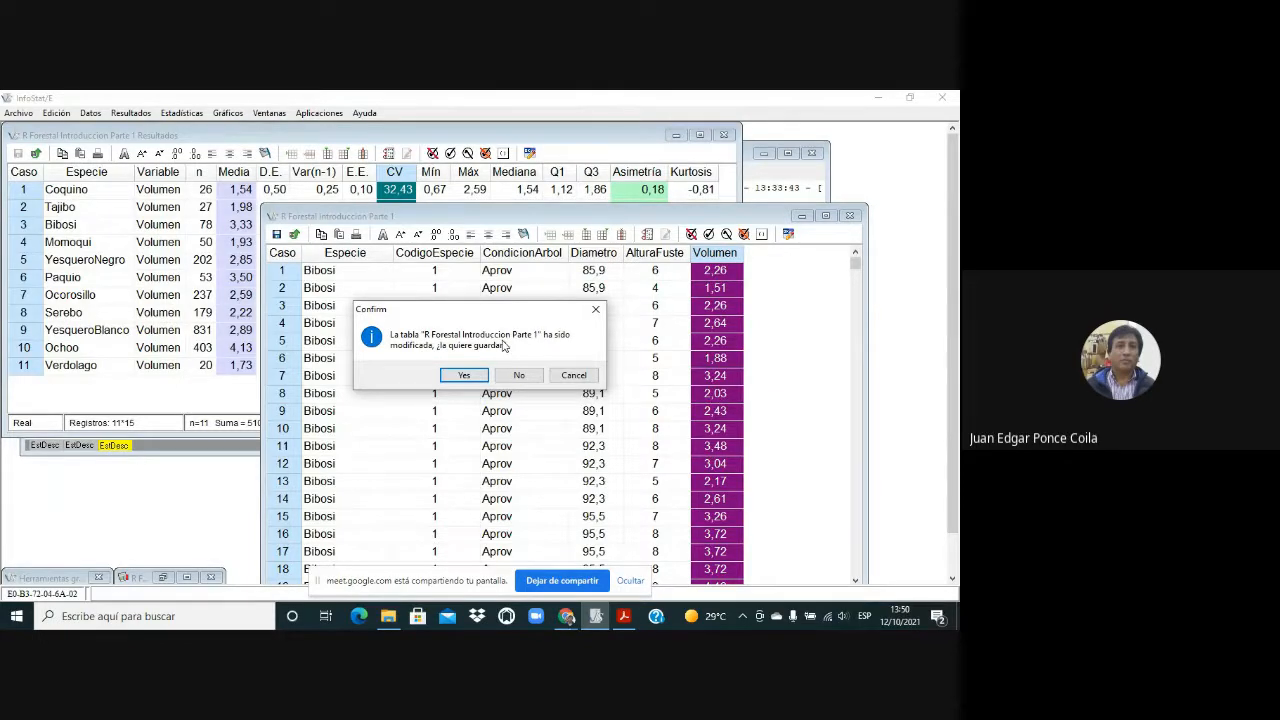
{"action": "left_click", "coordinate": [466, 375]}
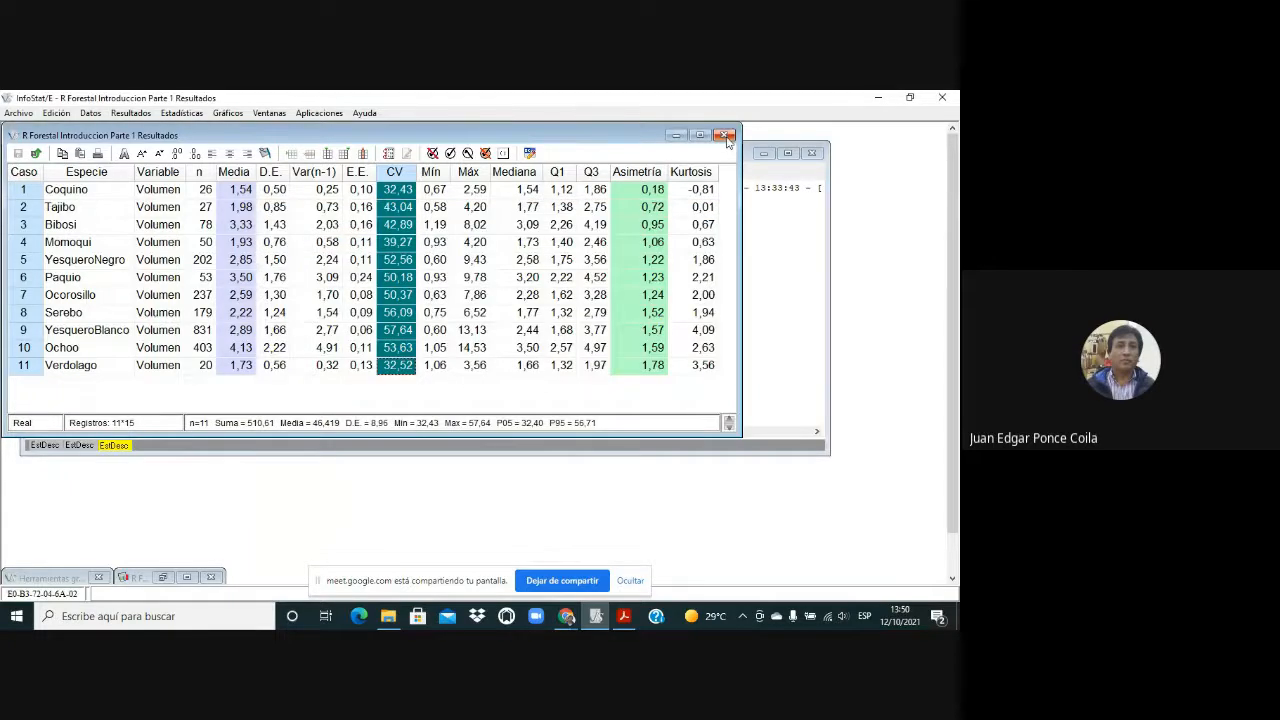
Close the summary results table, the Resultados window and InfoStat, and stop sharing the screen in Google Meet
{"action": "left_click", "coordinate": [725, 134]}
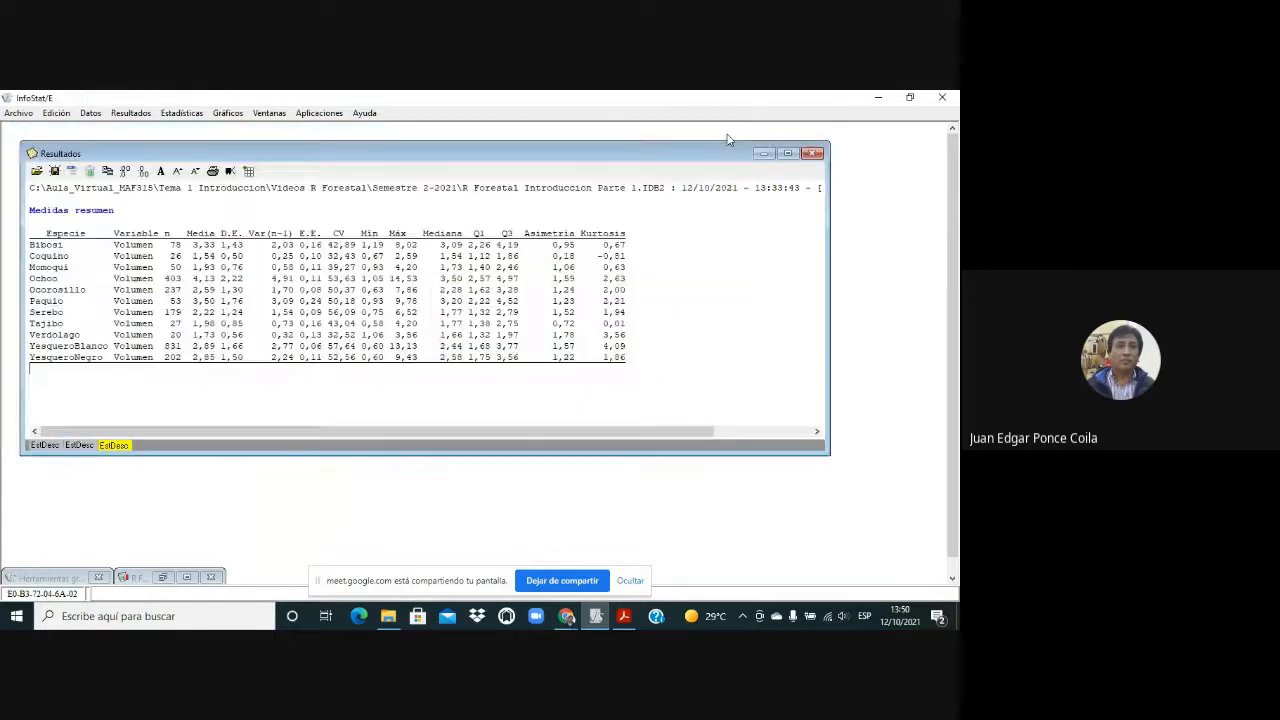
{"action": "left_click", "coordinate": [815, 155]}
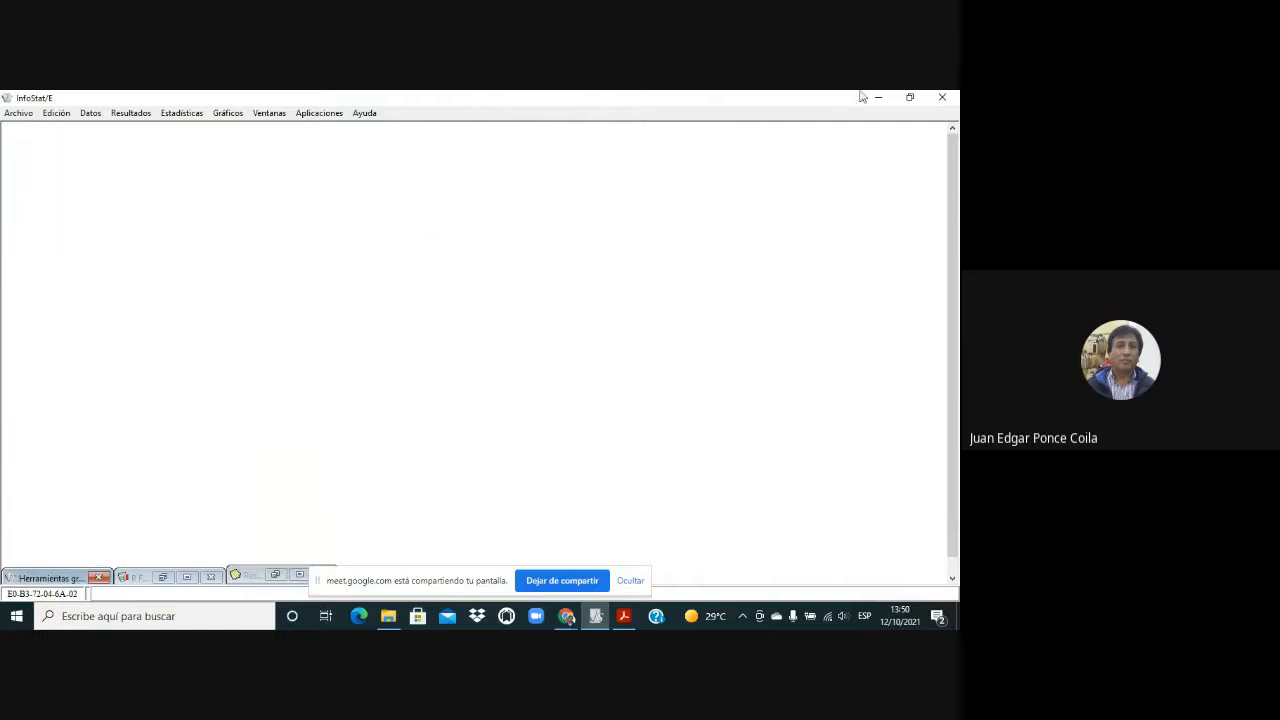
{"action": "left_click", "coordinate": [945, 97]}
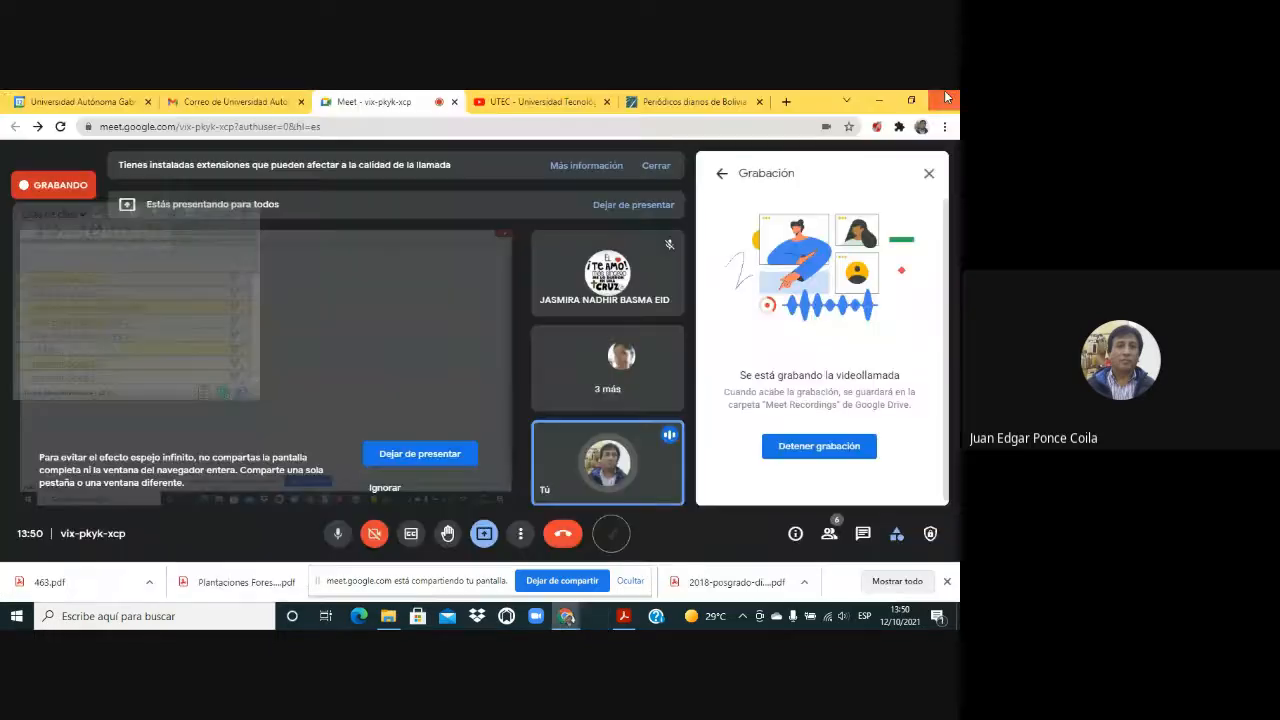
{"action": "left_click", "coordinate": [584, 584]}
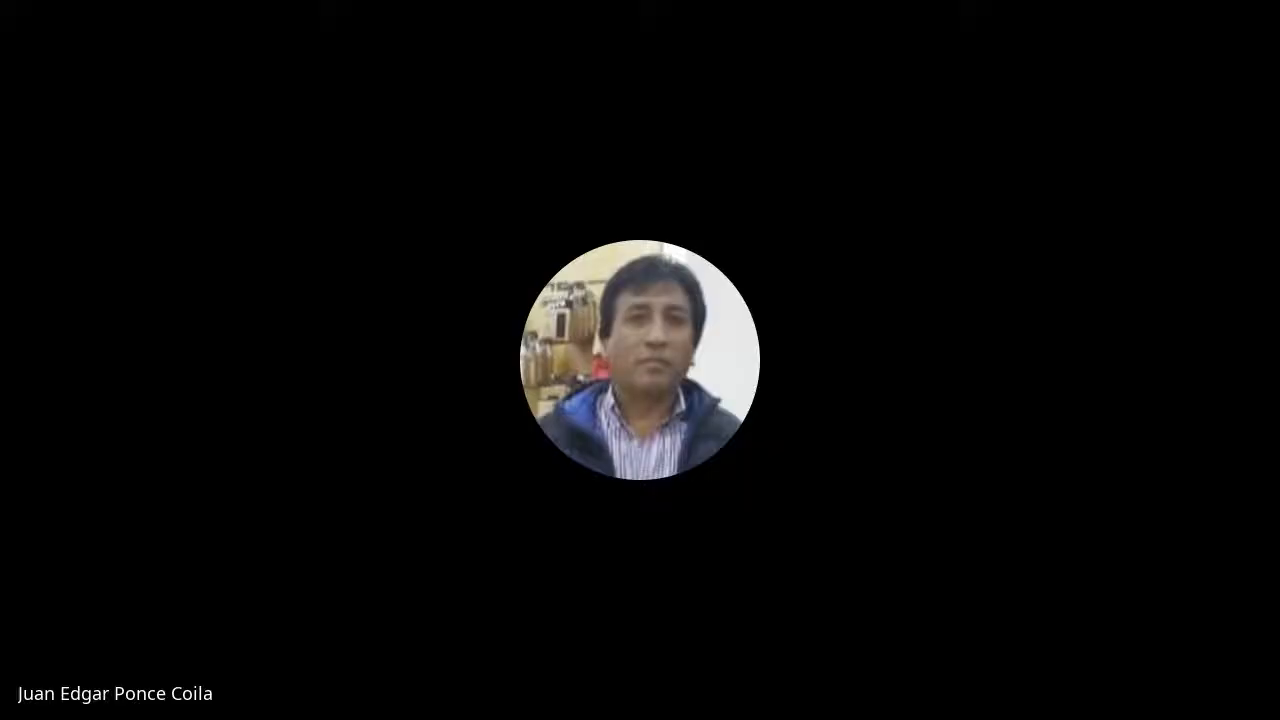